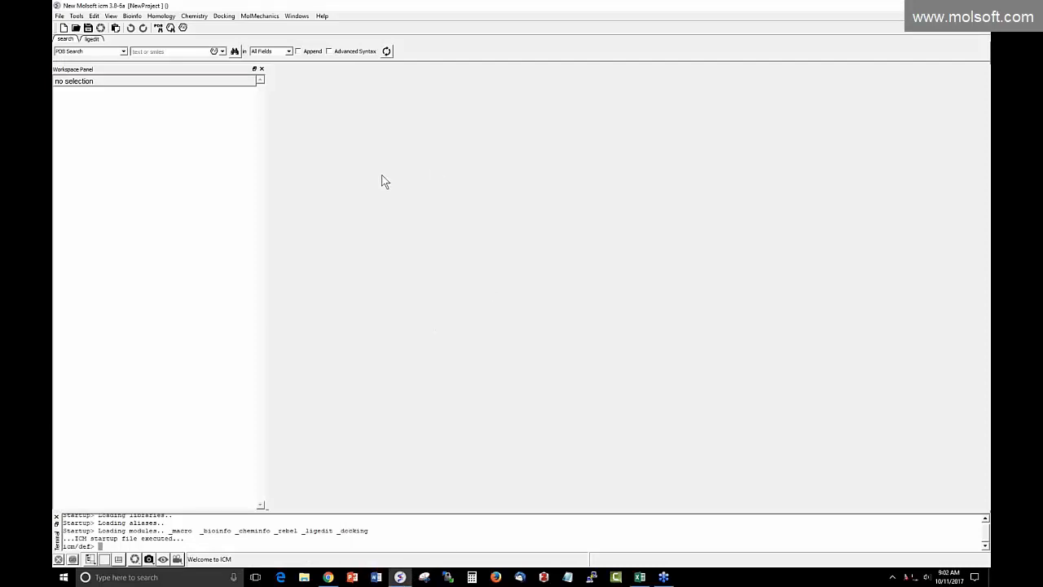
Search the PDB for 1unl and load the structure
{"action": "left_click", "coordinate": [161, 51]}
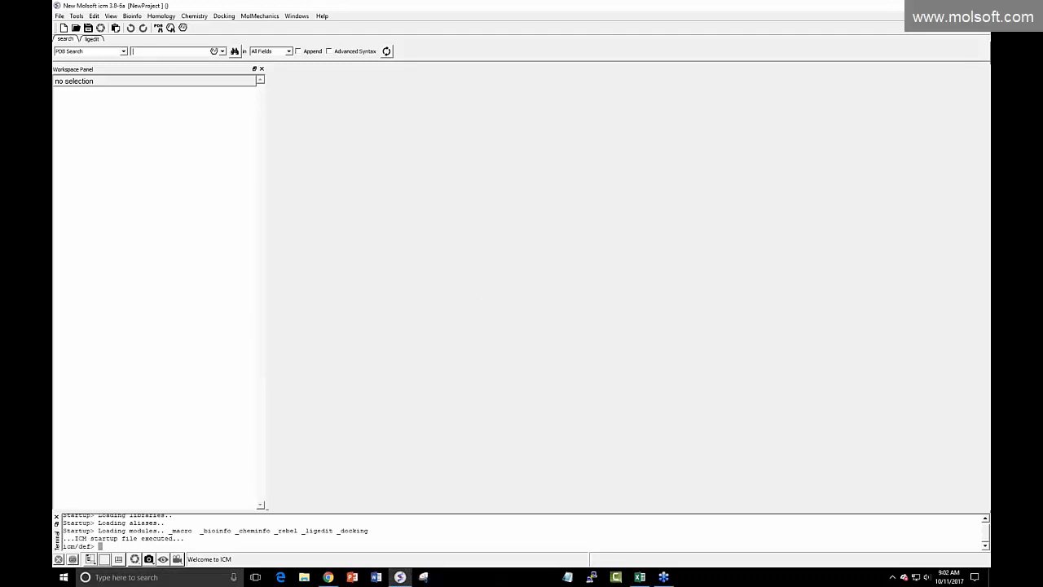
{"action": "type", "text": "1unl"}
{"action": "left_click", "coordinate": [234, 52]}
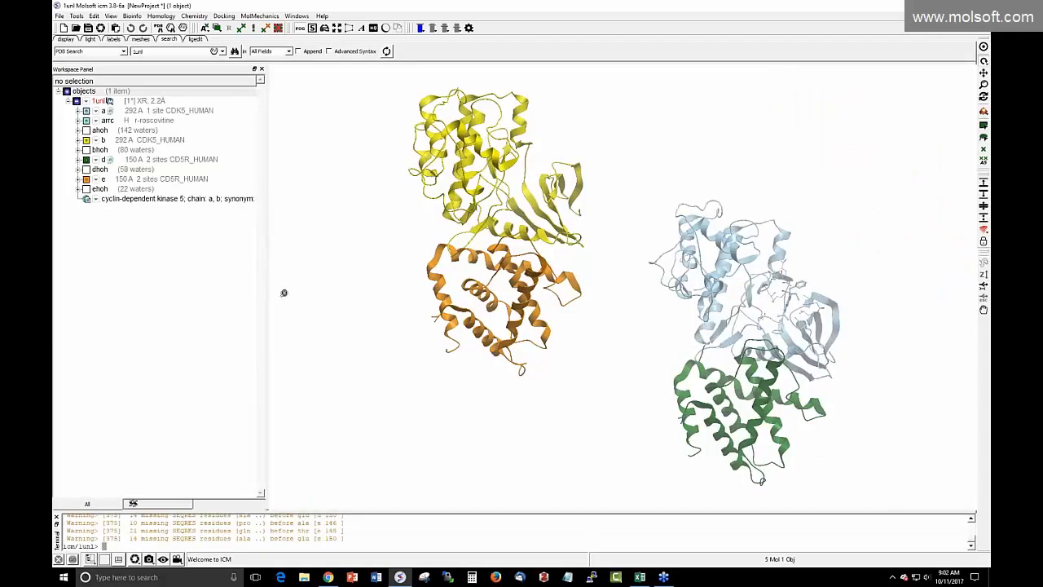
Delete protein chains b, d and e and all four water groups, keeping only chain a and its ligand
{"action": "mouse_move", "coordinate": [499, 239]}
{"action": "left_mouse_down"}
{"action": "mouse_move", "coordinate": [470, 300]}
{"action": "mouse_move", "coordinate": [499, 245]}
{"action": "left_mouse_up"}
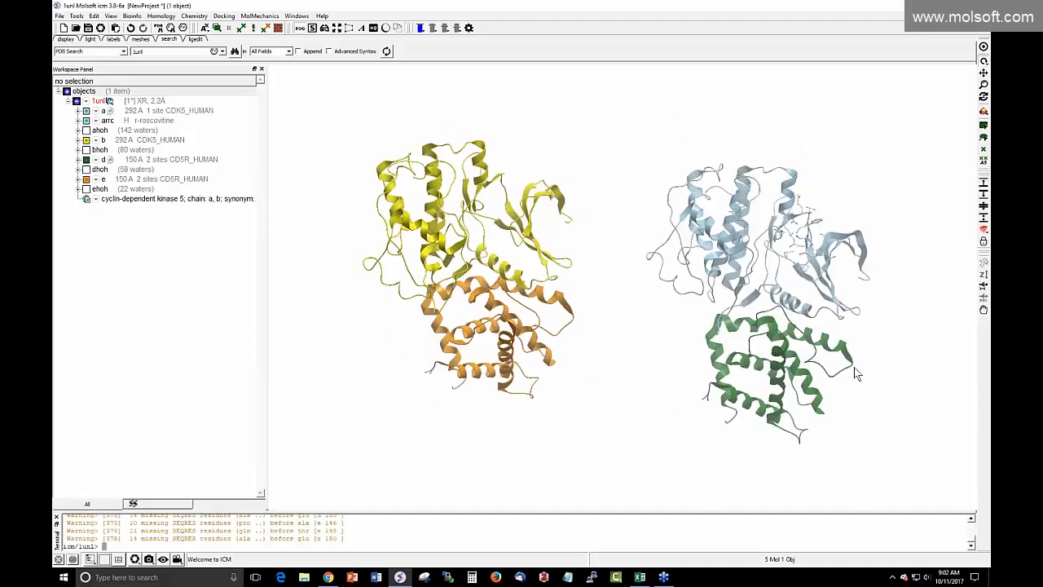
{"action": "mouse_move", "coordinate": [856, 374]}
{"action": "left_mouse_down"}
{"action": "mouse_move", "coordinate": [855, 384]}
{"action": "mouse_move", "coordinate": [847, 375]}
{"action": "left_mouse_up"}
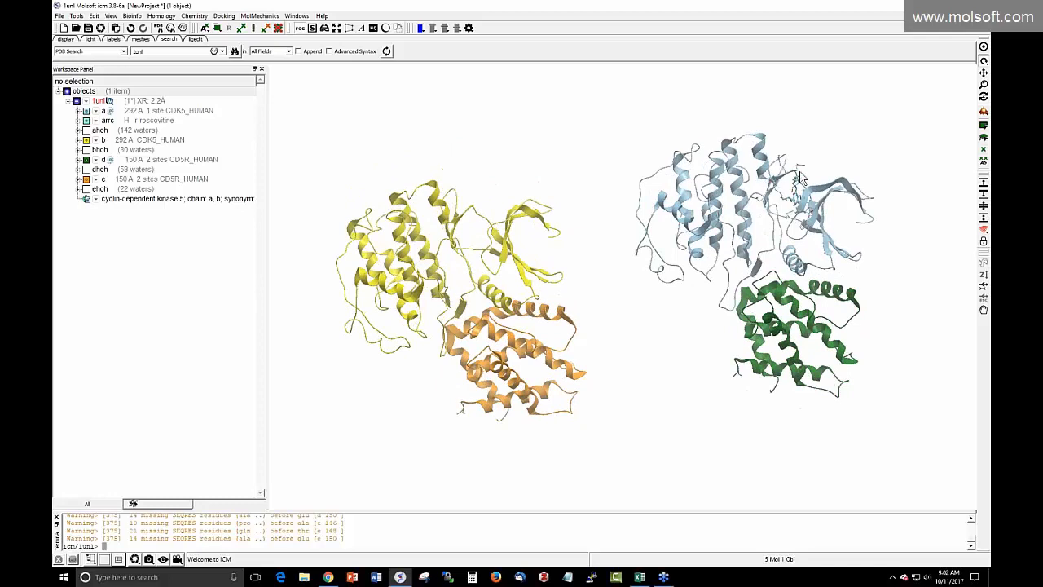
{"action": "mouse_move", "coordinate": [788, 211]}
{"action": "left_mouse_down"}
{"action": "mouse_move", "coordinate": [785, 242]}
{"action": "mouse_move", "coordinate": [778, 212]}
{"action": "left_mouse_up"}
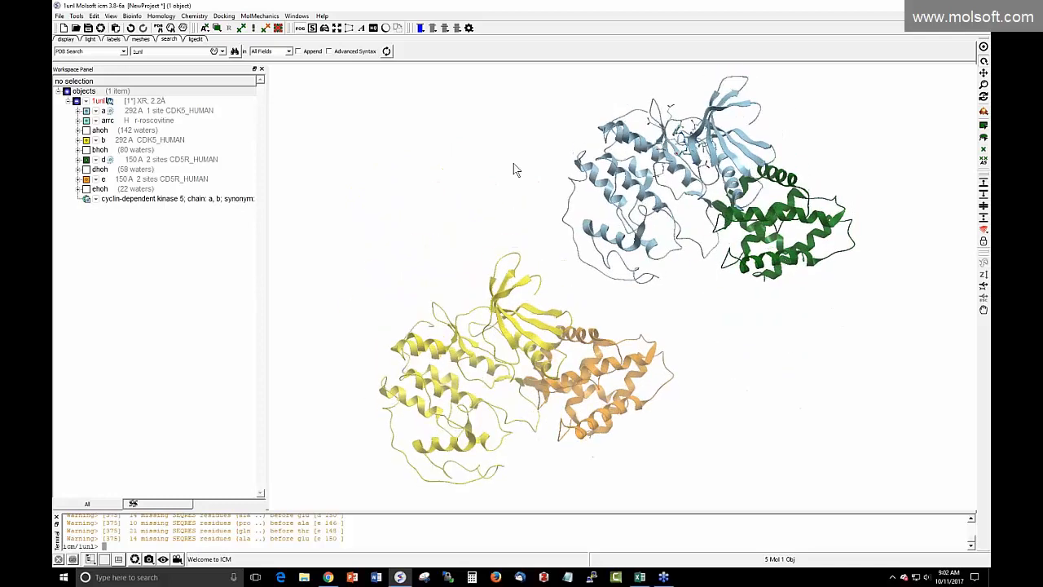
{"action": "left_click", "coordinate": [159, 131]}
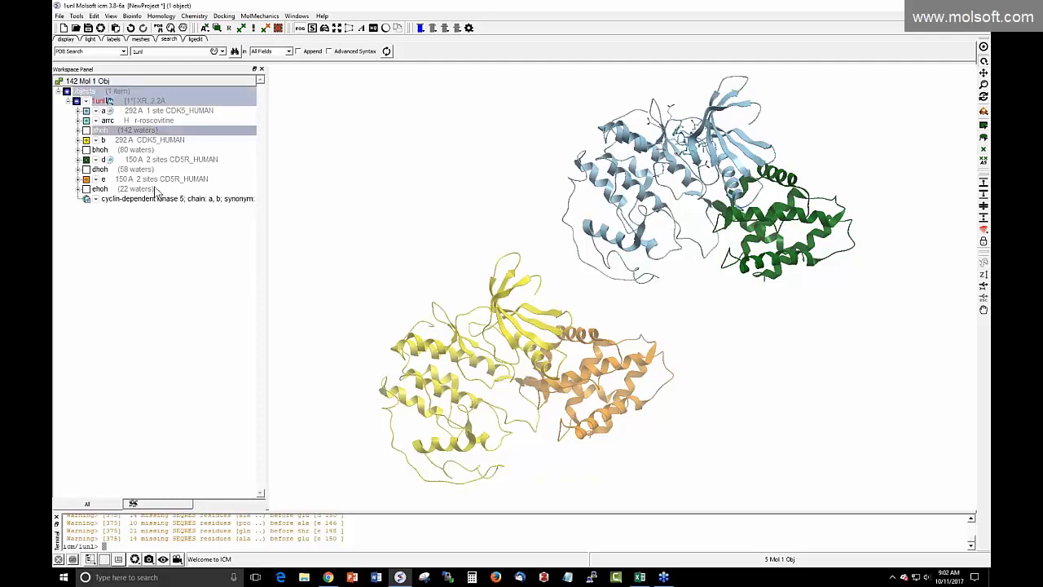
{"action": "left_click", "coordinate": [156, 190], "text": "shift"}
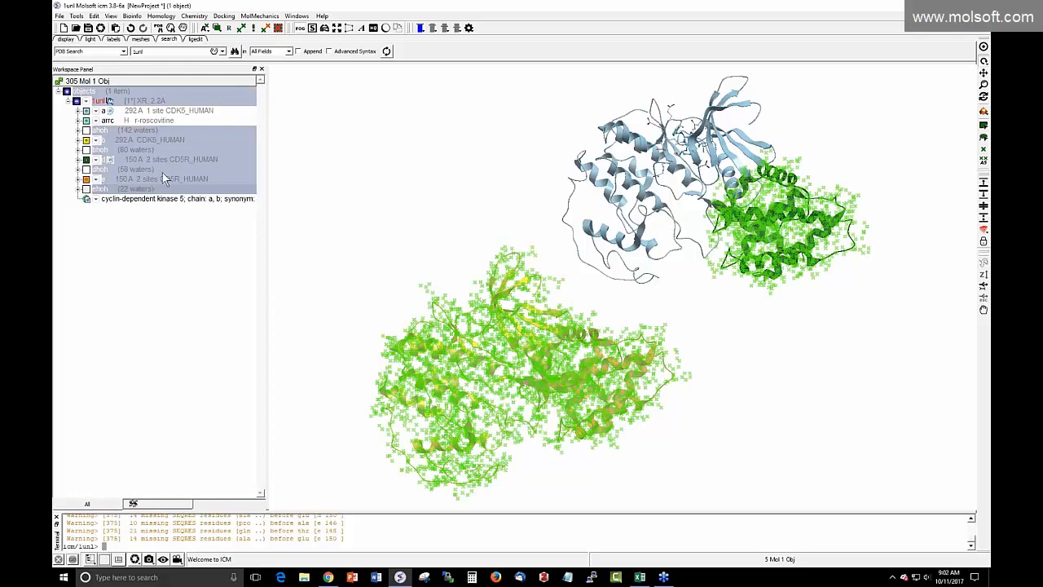
{"action": "right_click", "coordinate": [161, 174]}
{"action": "left_click", "coordinate": [171, 225]}
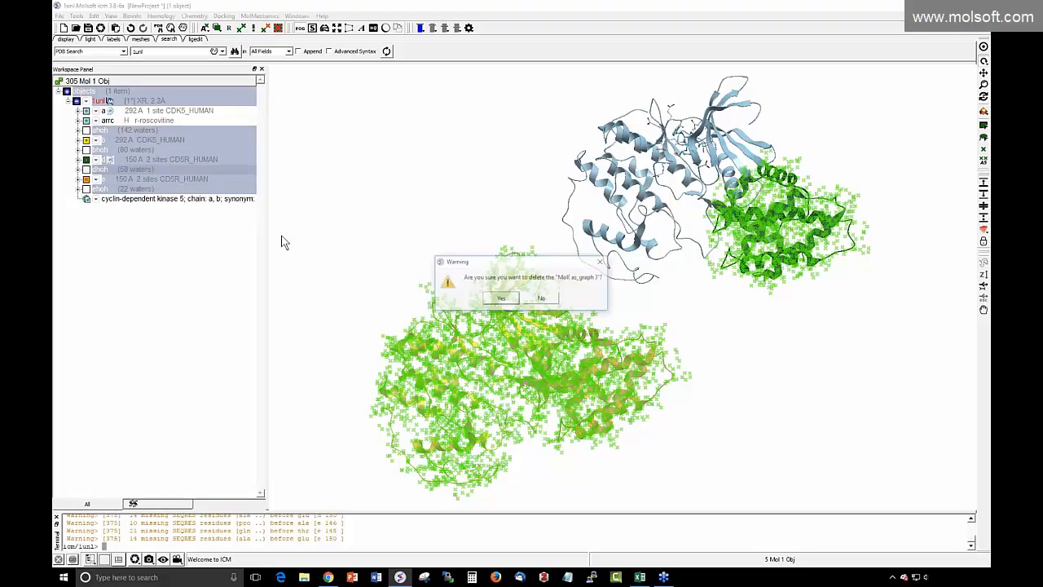
{"action": "left_click", "coordinate": [495, 299]}
Centre the 3D view on the r-roscovitine ligand arrc in its binding site
{"action": "left_click", "coordinate": [160, 122]}
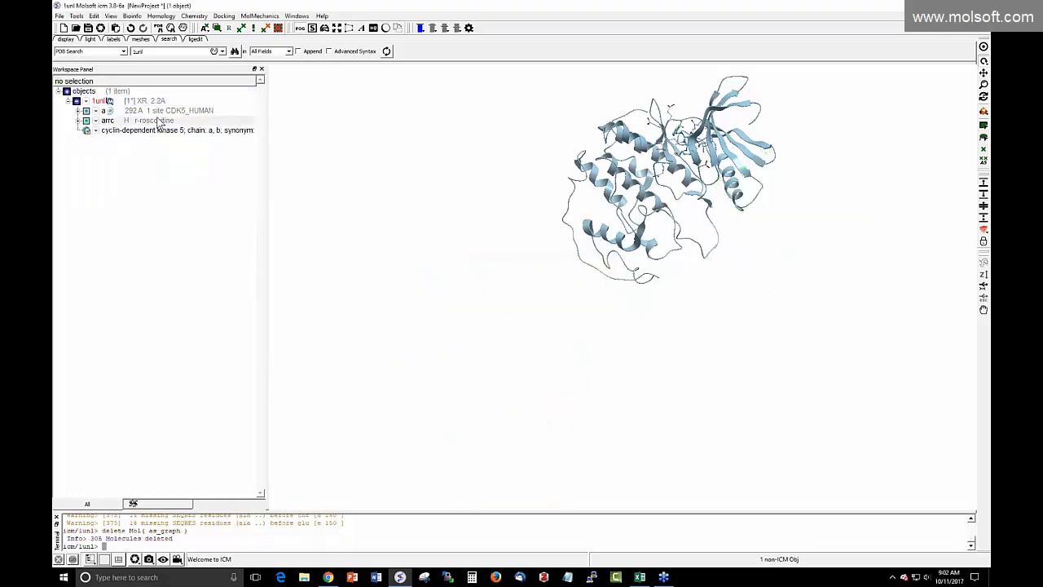
{"action": "left_click", "coordinate": [984, 47]}
{"action": "left_click_drag", "start_coordinate": [664, 220], "coordinate": [651, 276]}
{"action": "right_click_drag", "start_coordinate": [477, 188], "coordinate": [499, 206]}
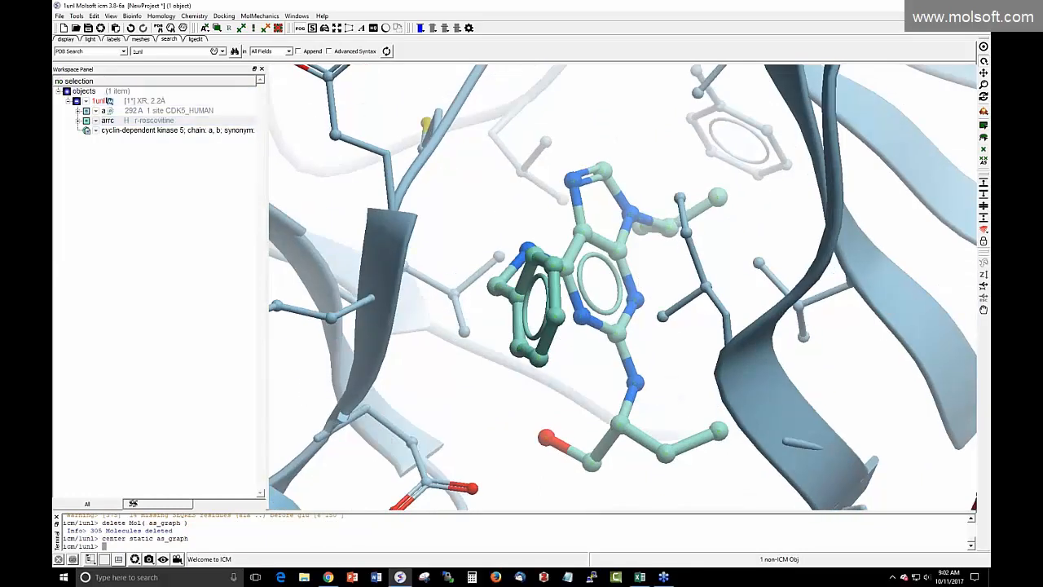
Display the ligand pocket interactions for arrc and examine its contacts with the surrounding residues
{"action": "right_click", "coordinate": [174, 125]}
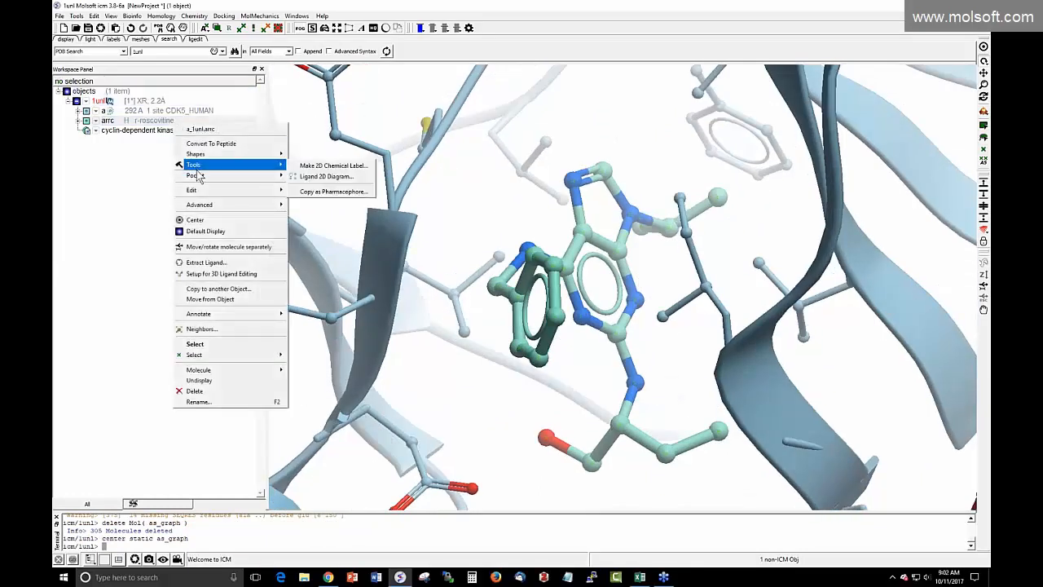
{"action": "mouse_move", "coordinate": [199, 176]}
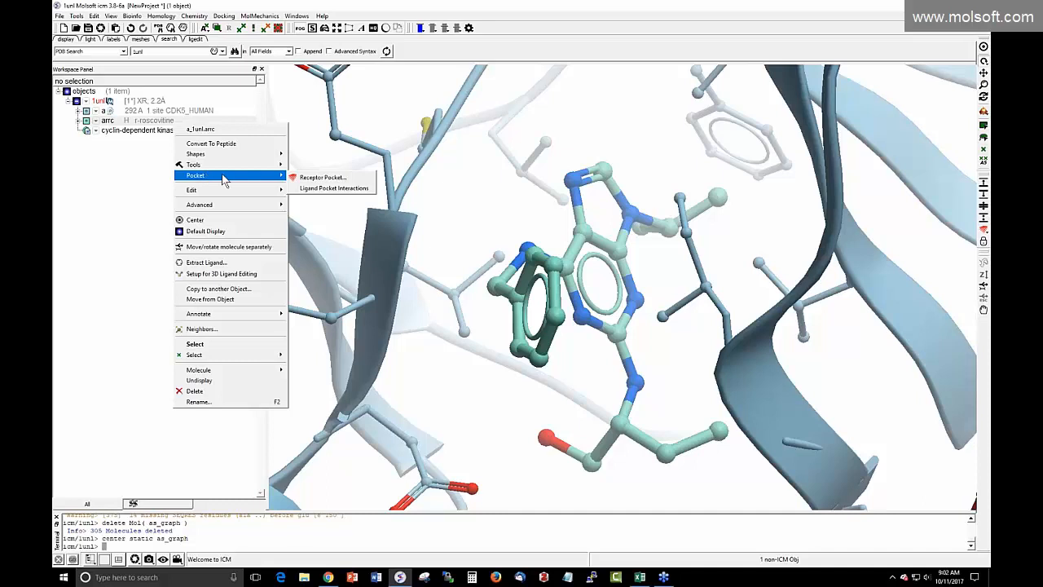
{"action": "left_click", "coordinate": [314, 188]}
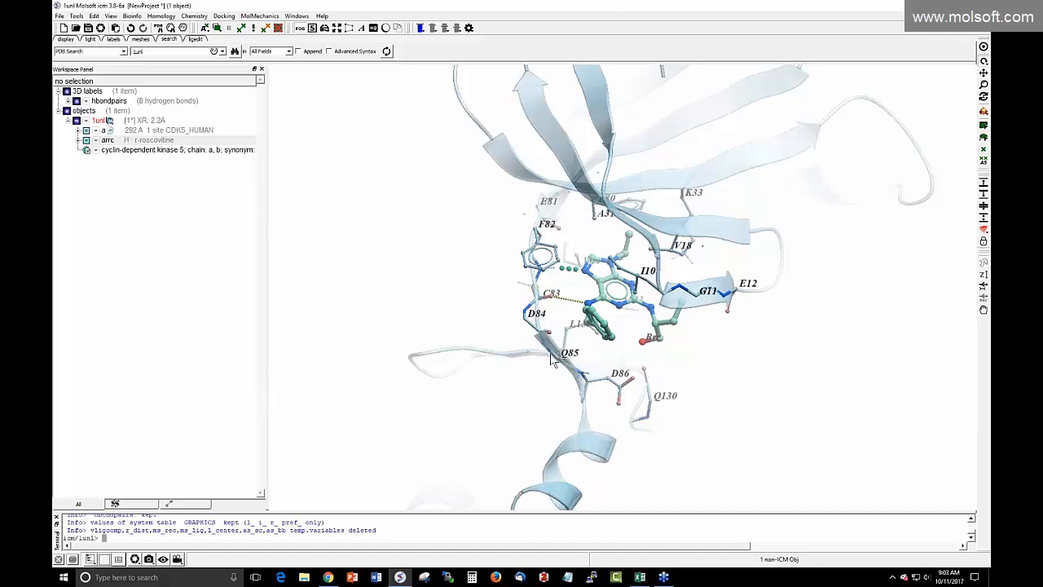
{"action": "left_click_drag", "start_coordinate": [728, 398], "coordinate": [793, 420]}
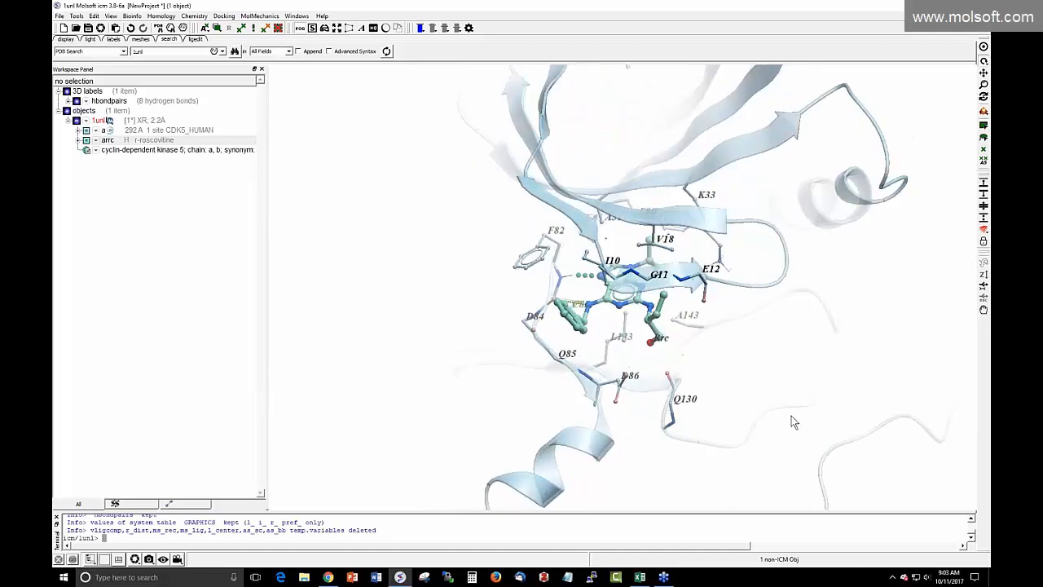
{"action": "left_click_drag", "start_coordinate": [412, 282], "coordinate": [471, 289]}
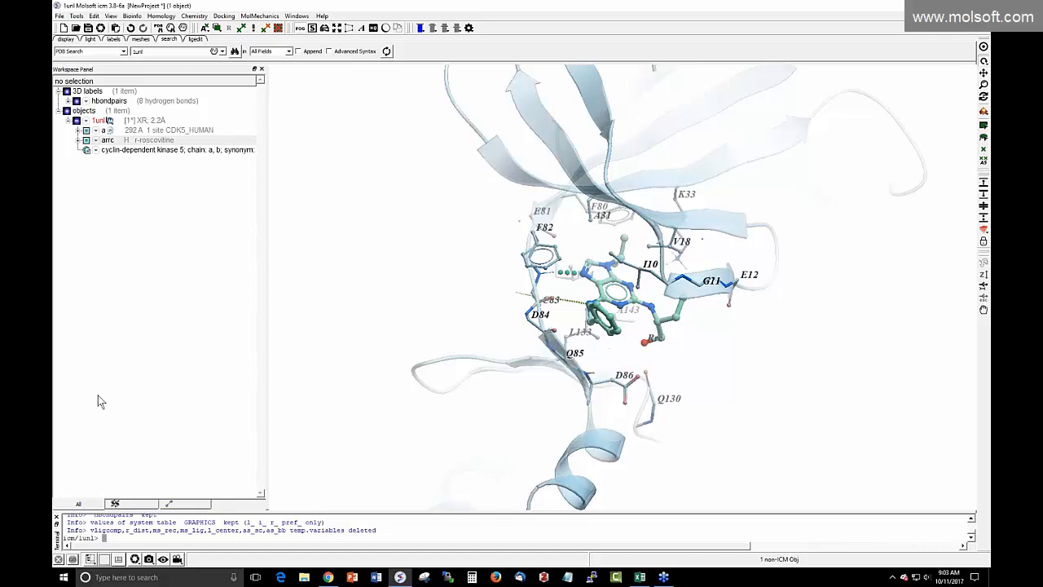
Close the terminal and set up arrc as the ligand for editing, with formal charges auto-assigned at pH 7.00
{"action": "left_click", "coordinate": [57, 517]}
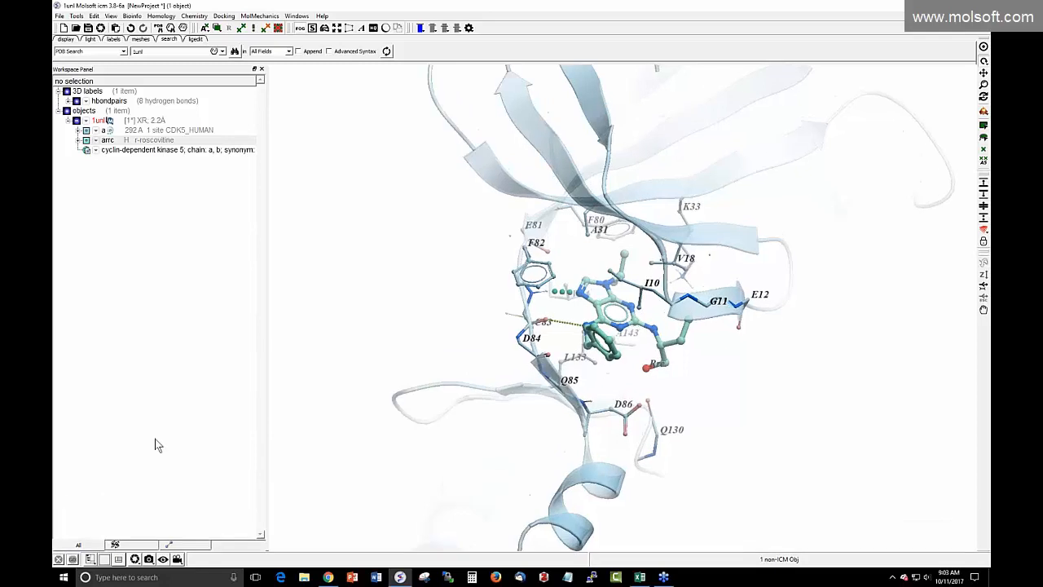
{"action": "left_click", "coordinate": [196, 39]}
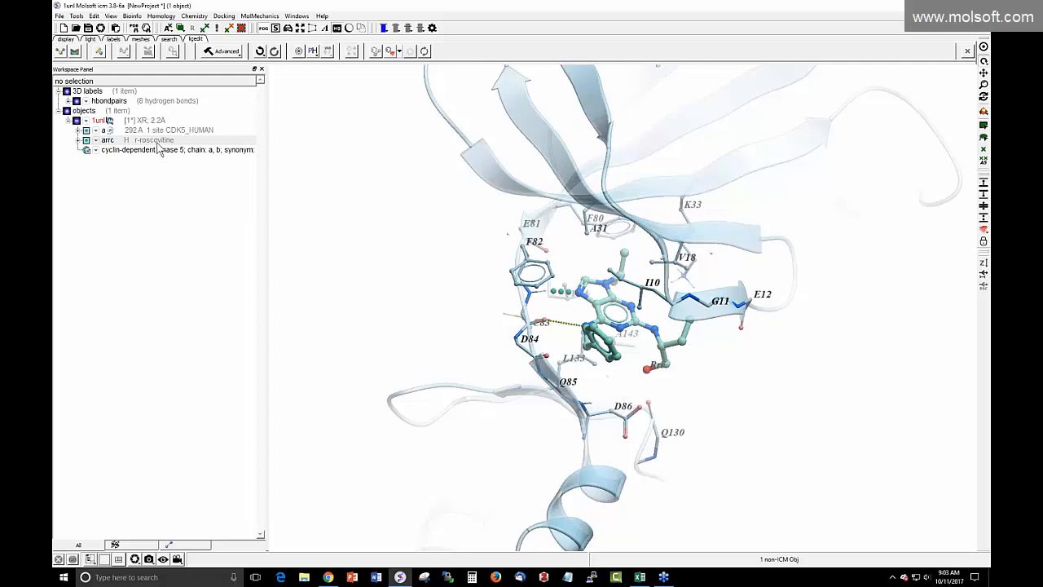
{"action": "left_click", "coordinate": [62, 54]}
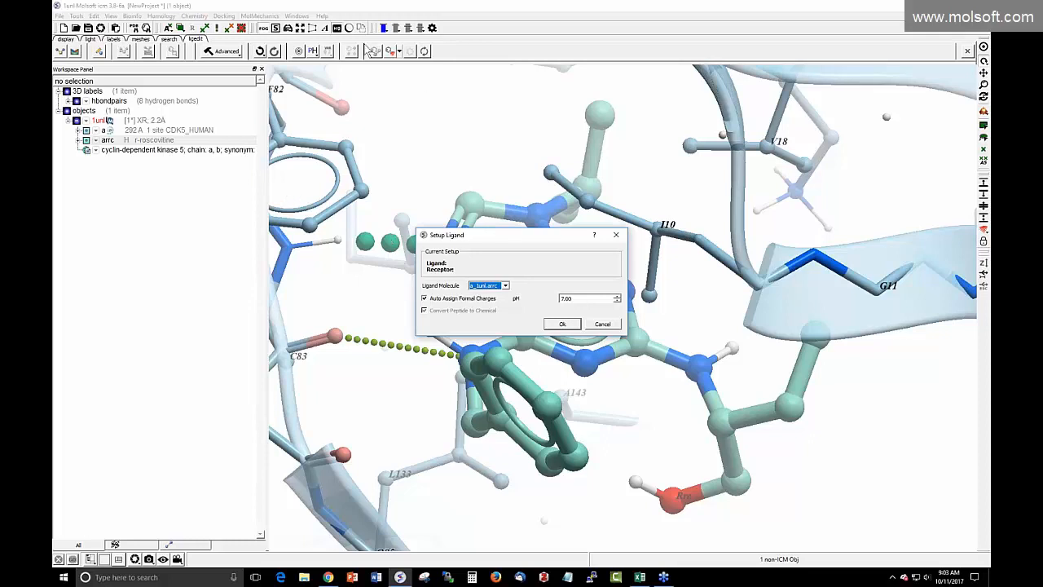
{"action": "left_click", "coordinate": [321, 24]}
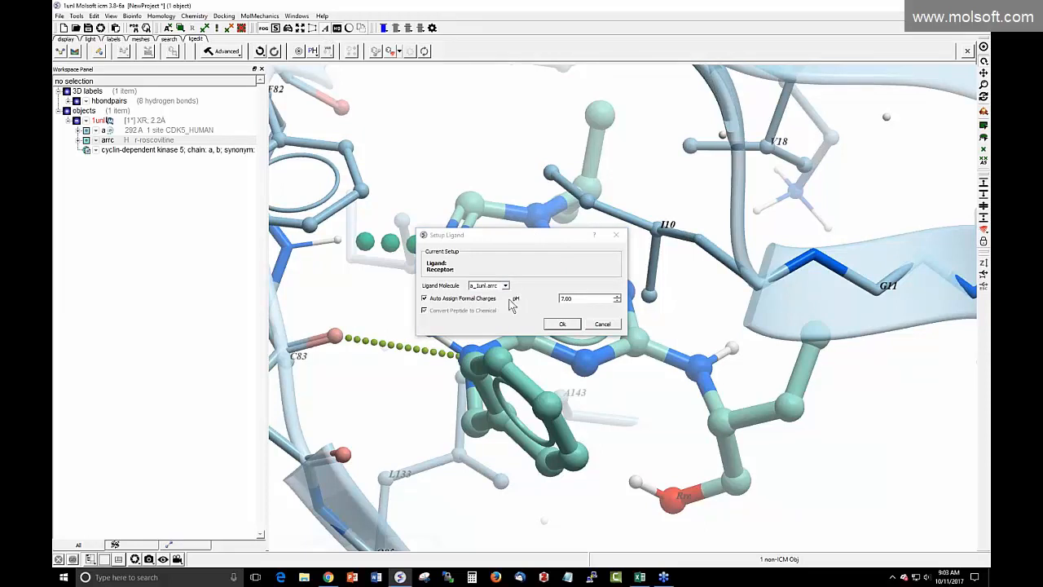
{"action": "left_click", "coordinate": [562, 324]}
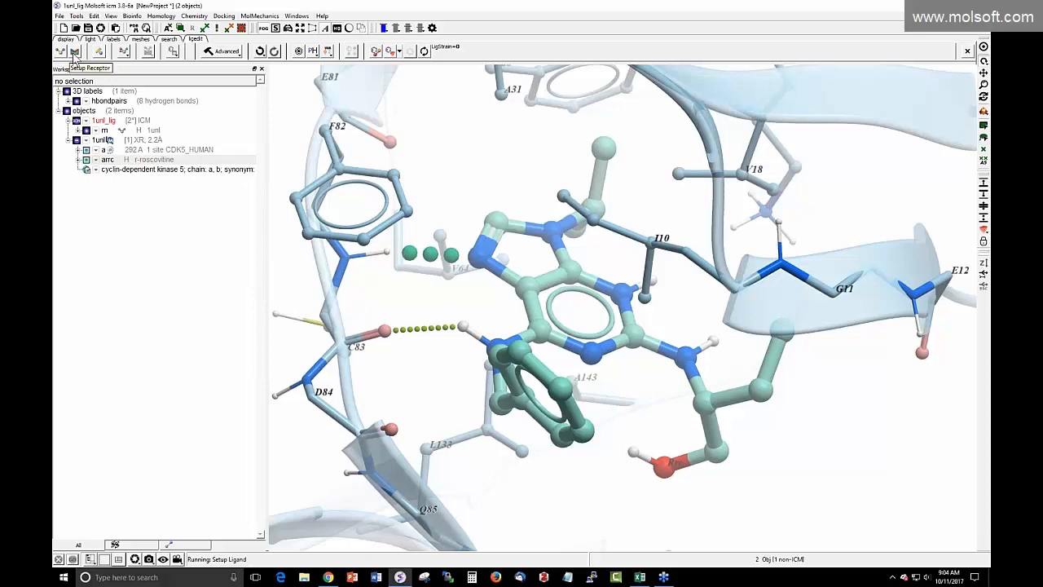
Start the receptor setup for 1unl with all water kept and missing sidechains masked, and identify the pocket boxes
{"action": "left_click", "coordinate": [74, 53]}
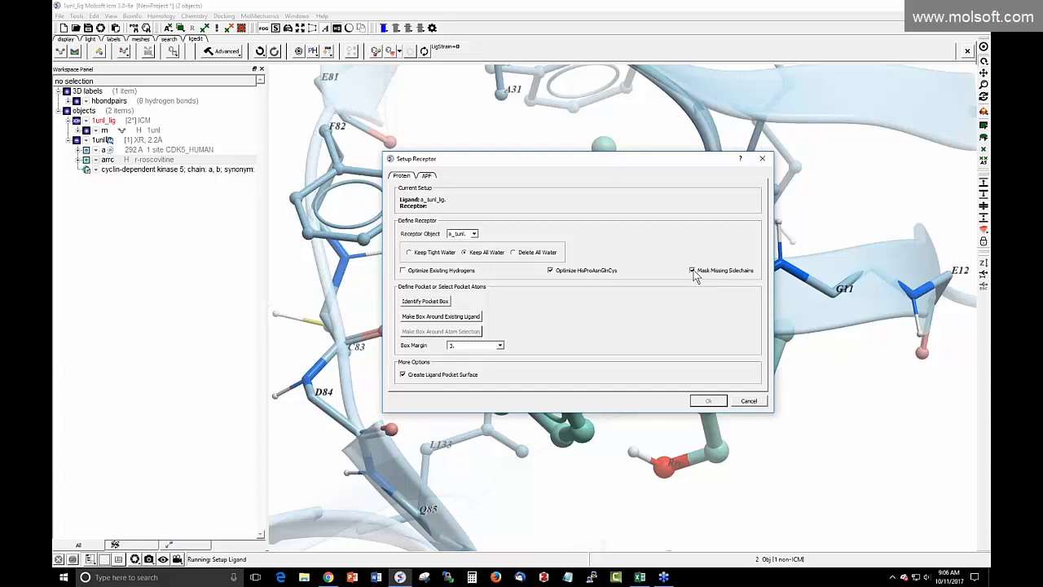
{"action": "left_click", "coordinate": [692, 270]}
{"action": "left_click", "coordinate": [560, 272]}
{"action": "left_click", "coordinate": [576, 271]}
{"action": "left_click_drag", "start_coordinate": [555, 164], "coordinate": [317, 260]}
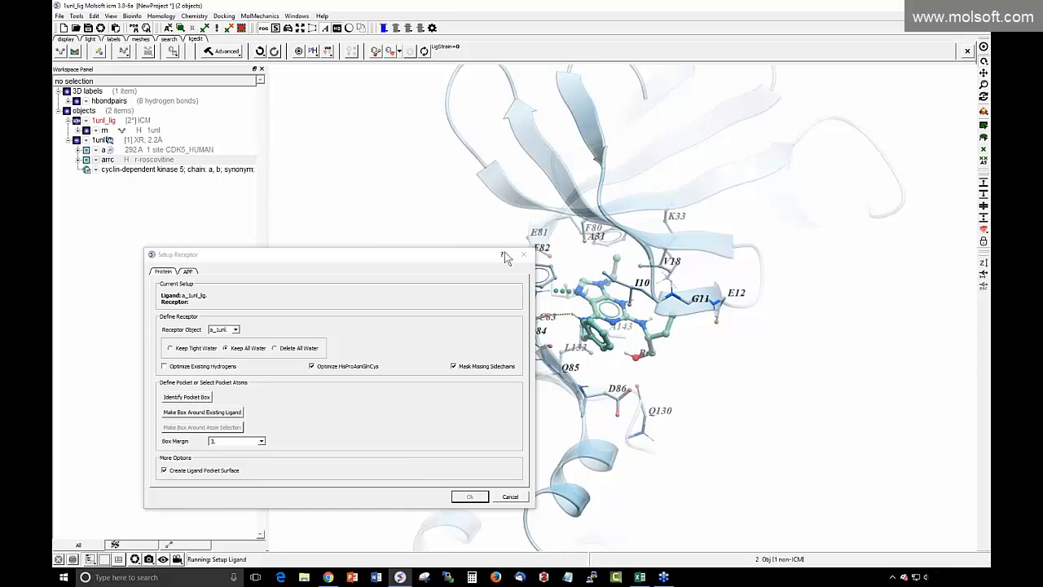
{"action": "left_click", "coordinate": [195, 398]}
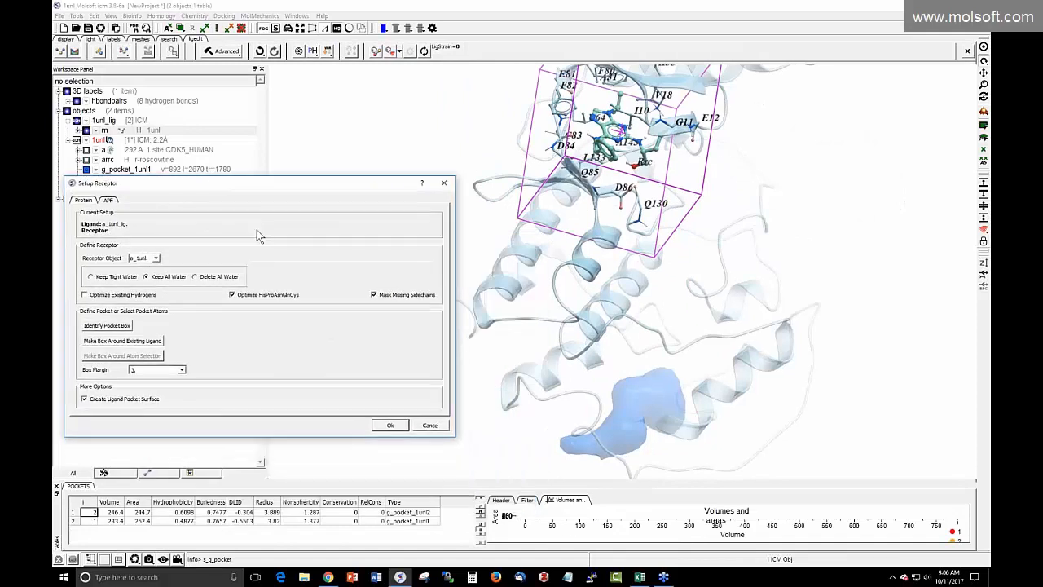
Examine the identified pockets, bringing g_pocket_1unl2 into view from the pockets table
{"action": "left_click_drag", "start_coordinate": [687, 369], "coordinate": [614, 400]}
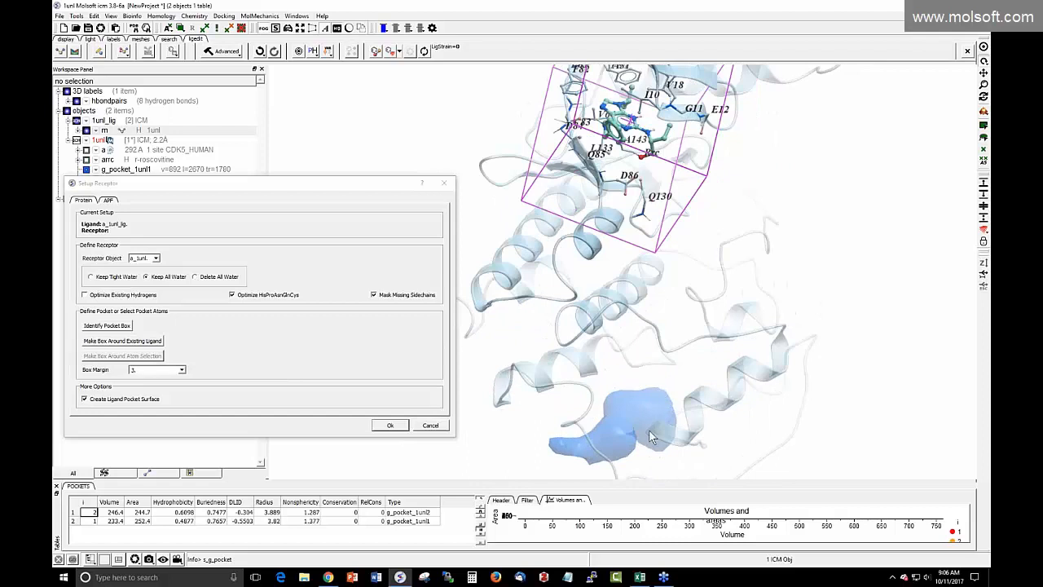
{"action": "left_click", "coordinate": [114, 511]}
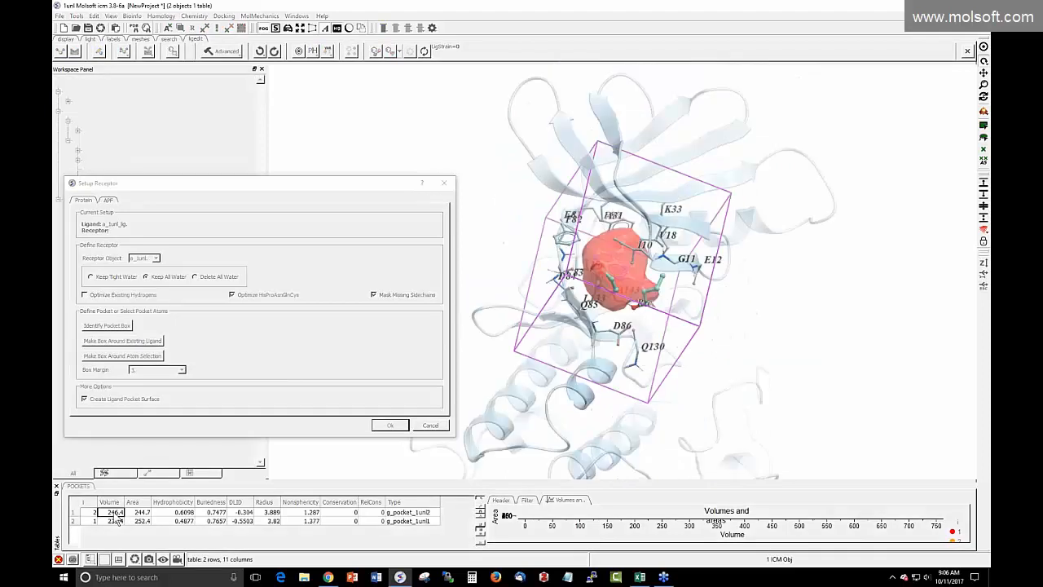
{"action": "left_click_drag", "start_coordinate": [638, 291], "coordinate": [678, 294]}
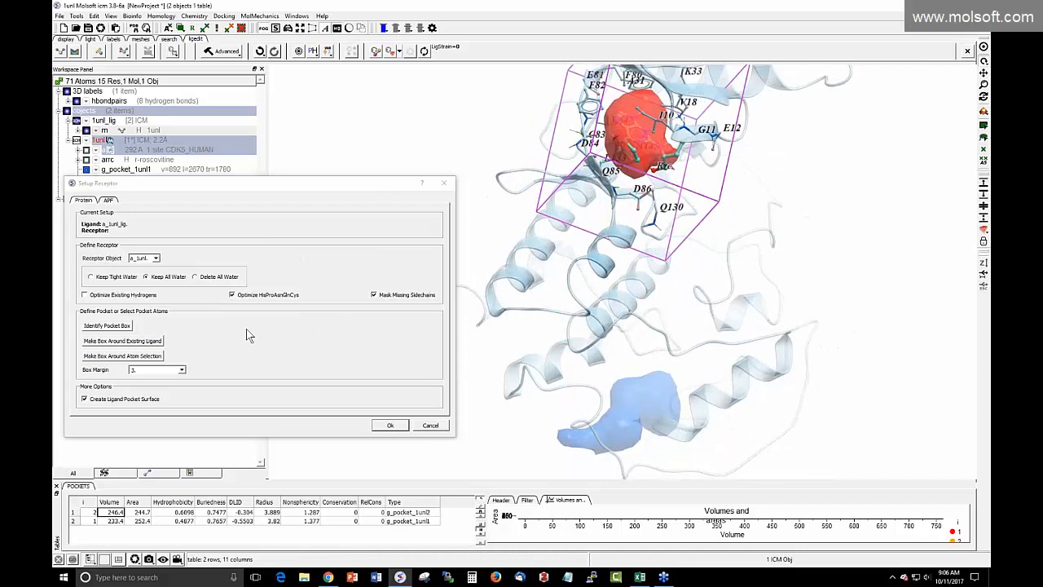
Make the box around the existing ligand, resize it to about 15.3 × 14.4 × 17.5, and run the receptor setup
{"action": "left_click", "coordinate": [139, 342]}
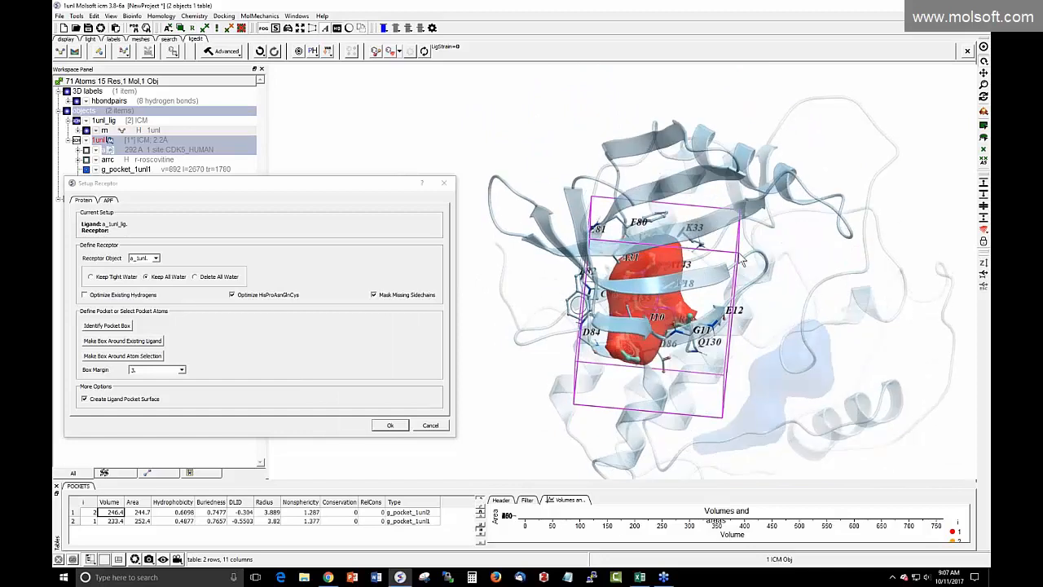
{"action": "left_click_drag", "start_coordinate": [740, 254], "coordinate": [742, 252]}
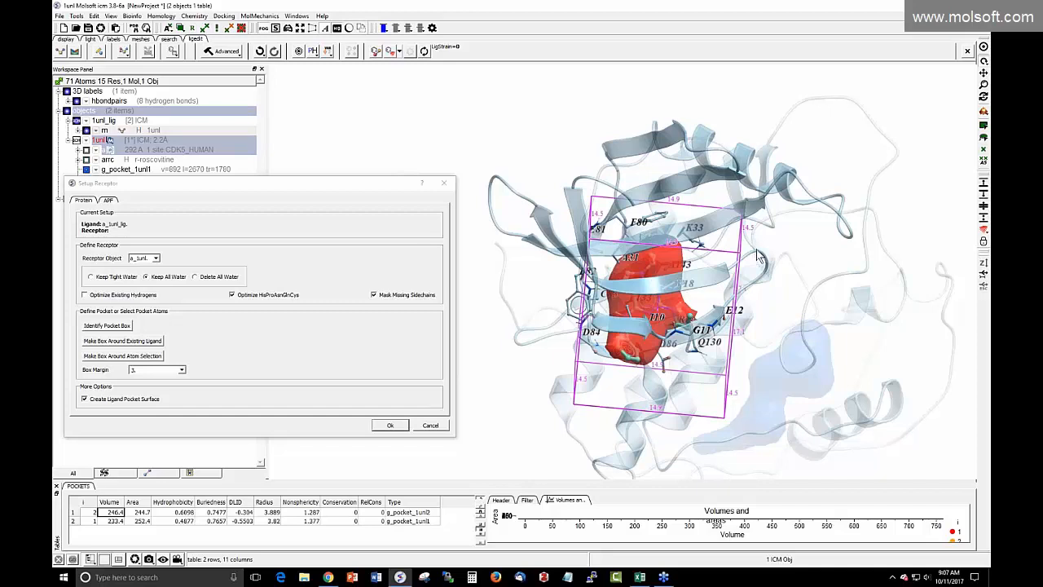
{"action": "left_click_drag", "start_coordinate": [757, 258], "coordinate": [732, 224]}
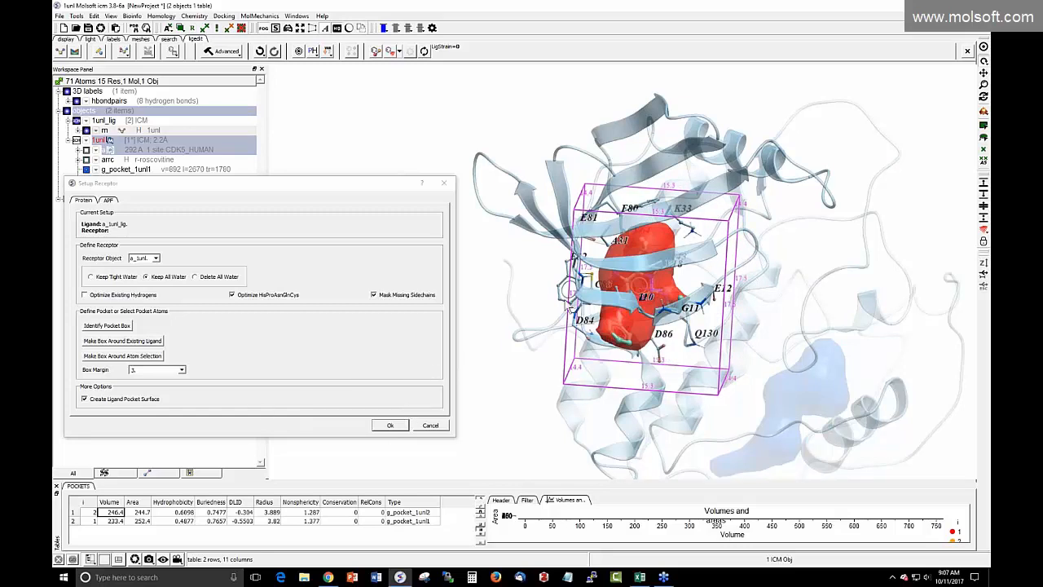
{"action": "left_click", "coordinate": [386, 427]}
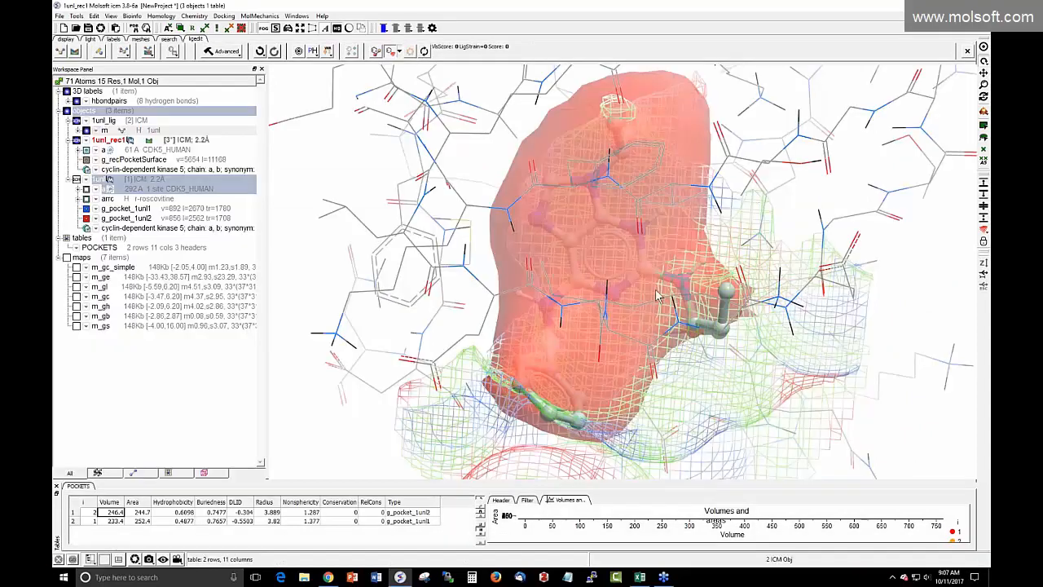
Quit ICM without saving the current project and launch it again
{"action": "left_click", "coordinate": [980, 6]}
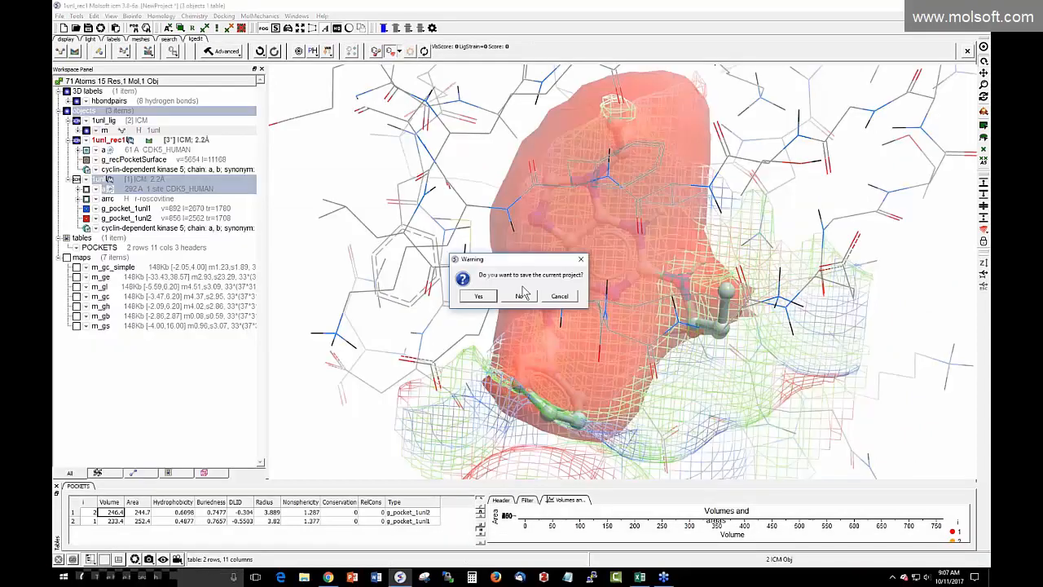
{"action": "left_click", "coordinate": [520, 294]}
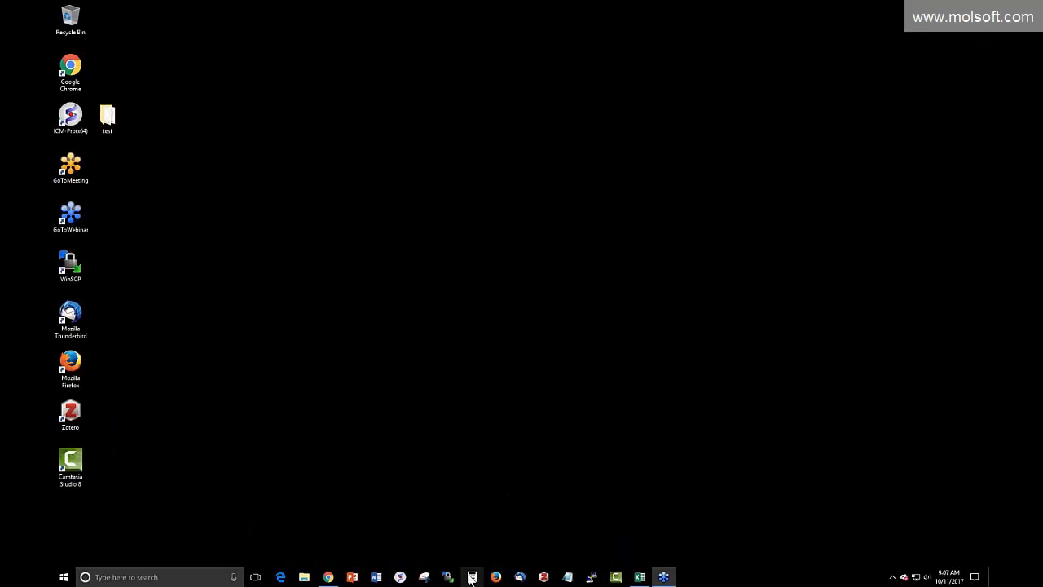
{"action": "left_click", "coordinate": [400, 577]}
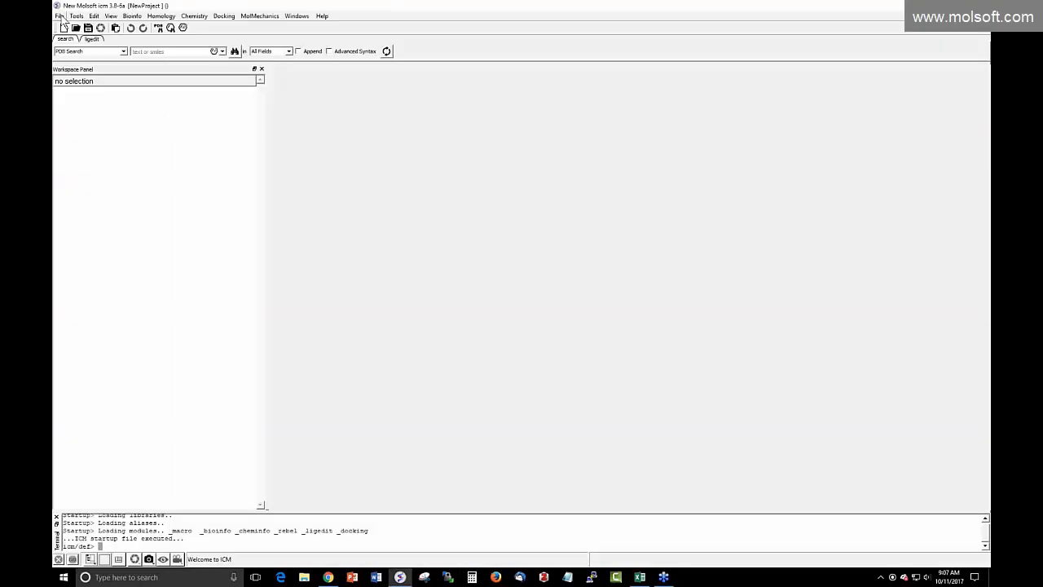
Open the recent project setup_new_2.icb from the ligand_editor_webinar_2017 folder
{"action": "left_click", "coordinate": [60, 17]}
{"action": "mouse_move", "coordinate": [105, 235]}
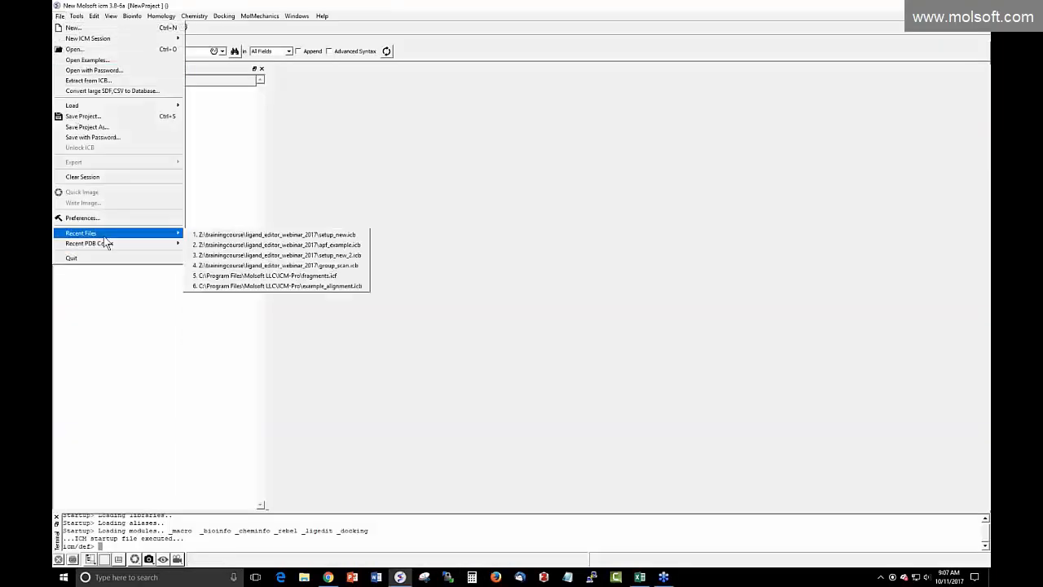
{"action": "left_click", "coordinate": [232, 255]}
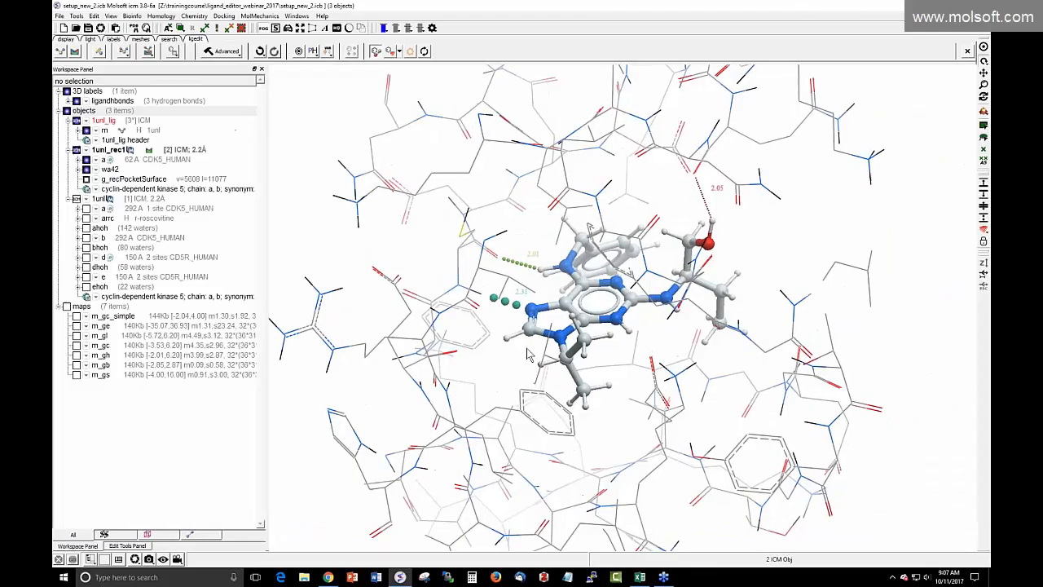
Center the view on the ligand, show all the potential maps around it together, and hide them again
{"action": "mouse_move", "coordinate": [513, 356]}
{"action": "left_mouse_down"}
{"action": "mouse_move", "coordinate": [473, 356]}
{"action": "mouse_move", "coordinate": [529, 352]}
{"action": "mouse_move", "coordinate": [500, 256]}
{"action": "left_mouse_up"}
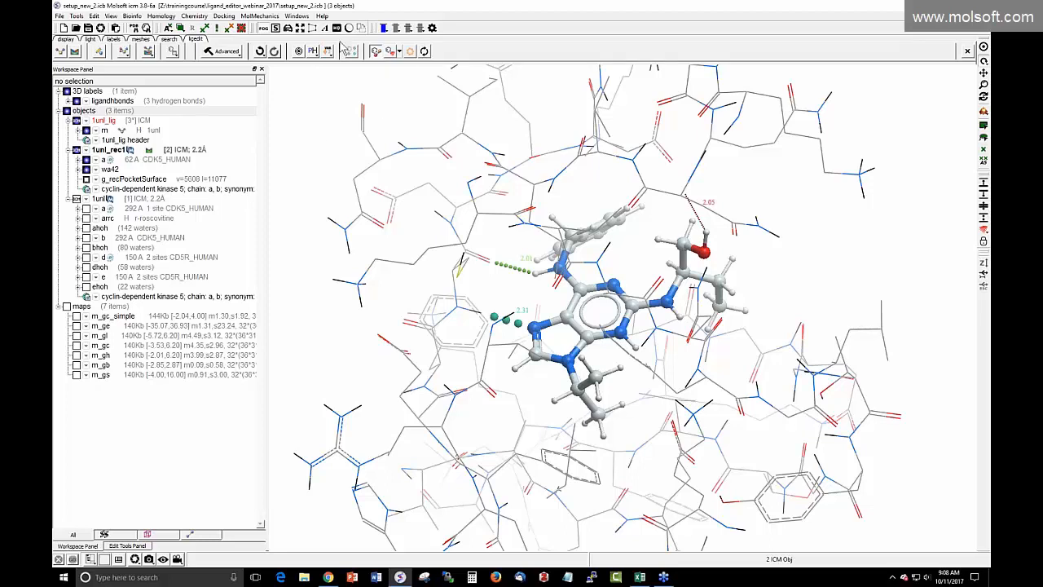
{"action": "left_click", "coordinate": [299, 51]}
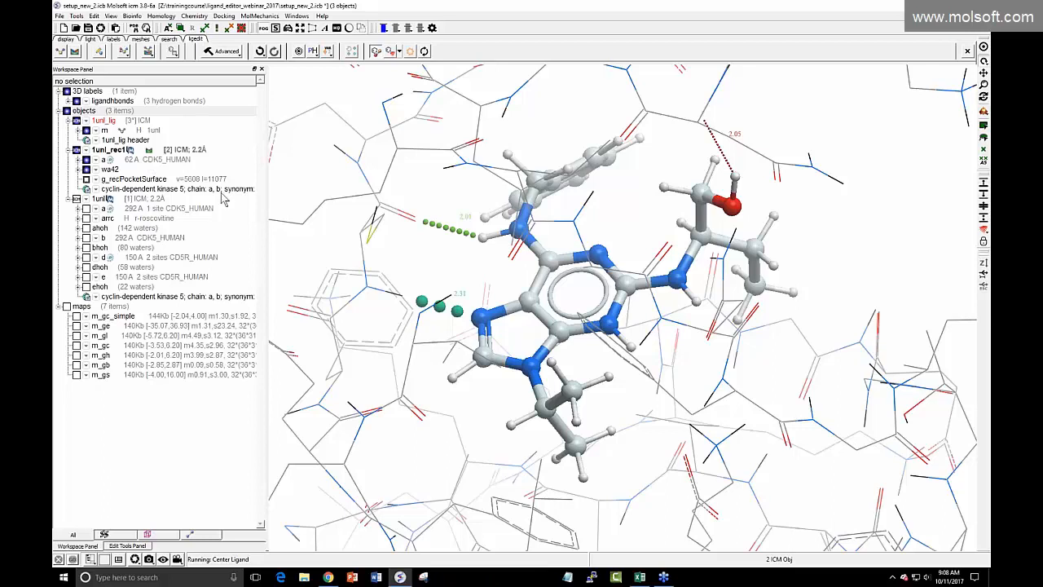
{"action": "left_click", "coordinate": [67, 307]}
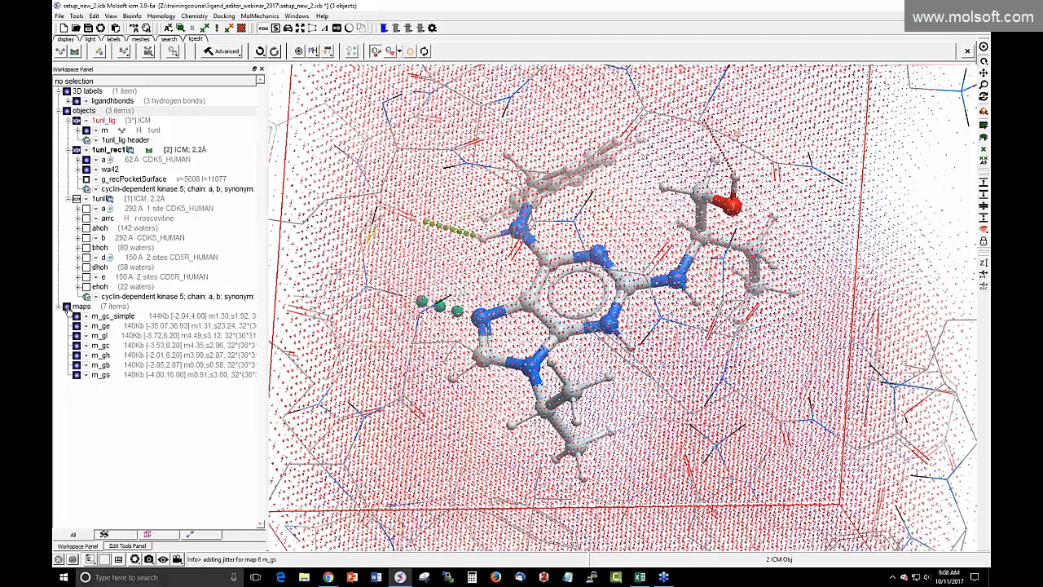
{"action": "left_click", "coordinate": [67, 307]}
{"action": "left_click_drag", "start_coordinate": [288, 258], "coordinate": [288, 291]}
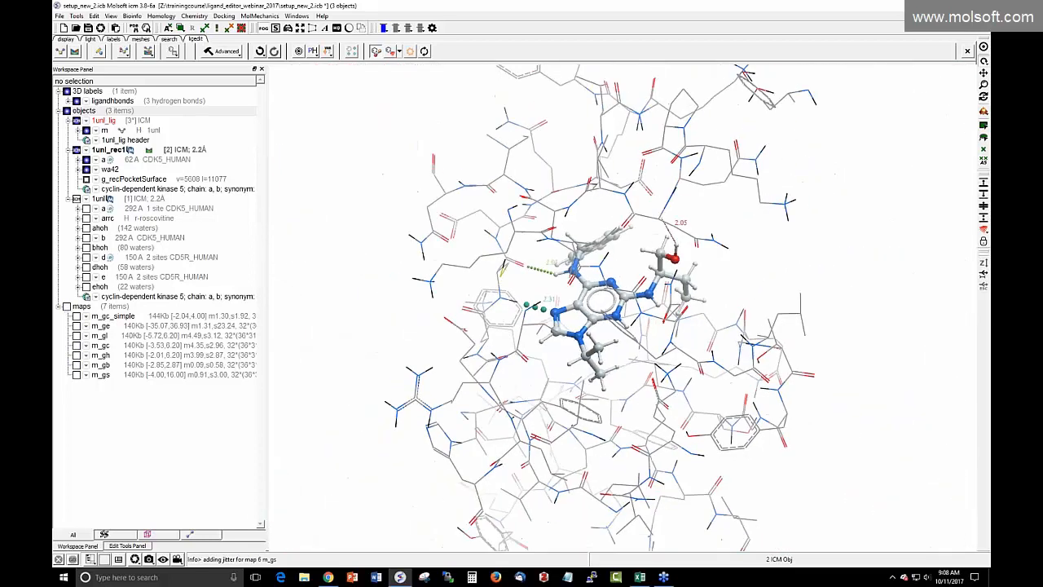
Examine the m_ge, m_gl and m_gh maps one at a time around the ligand, hiding each after viewing
{"action": "left_click", "coordinate": [77, 326]}
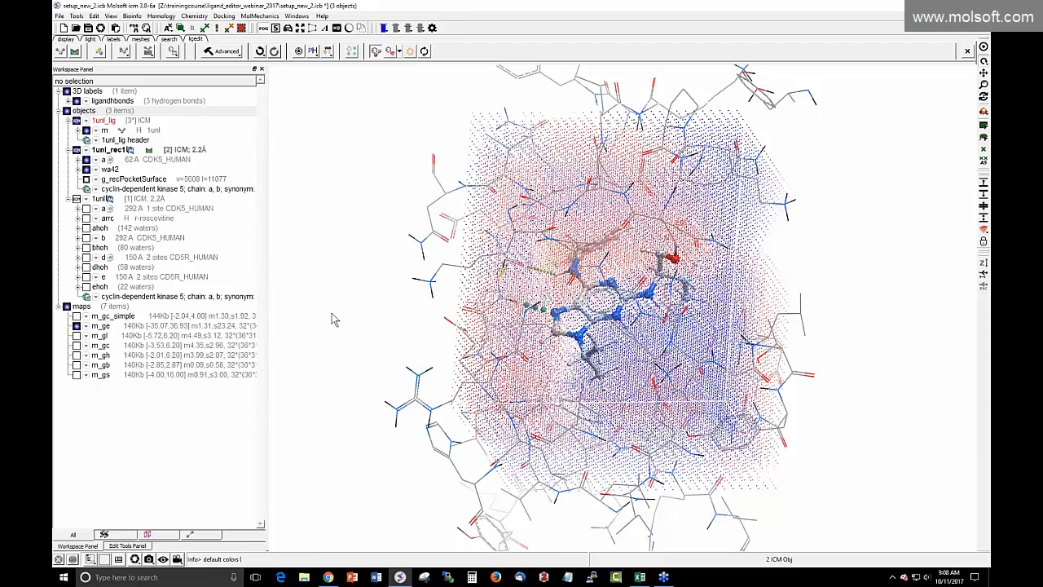
{"action": "left_click_drag", "start_coordinate": [332, 314], "coordinate": [335, 276]}
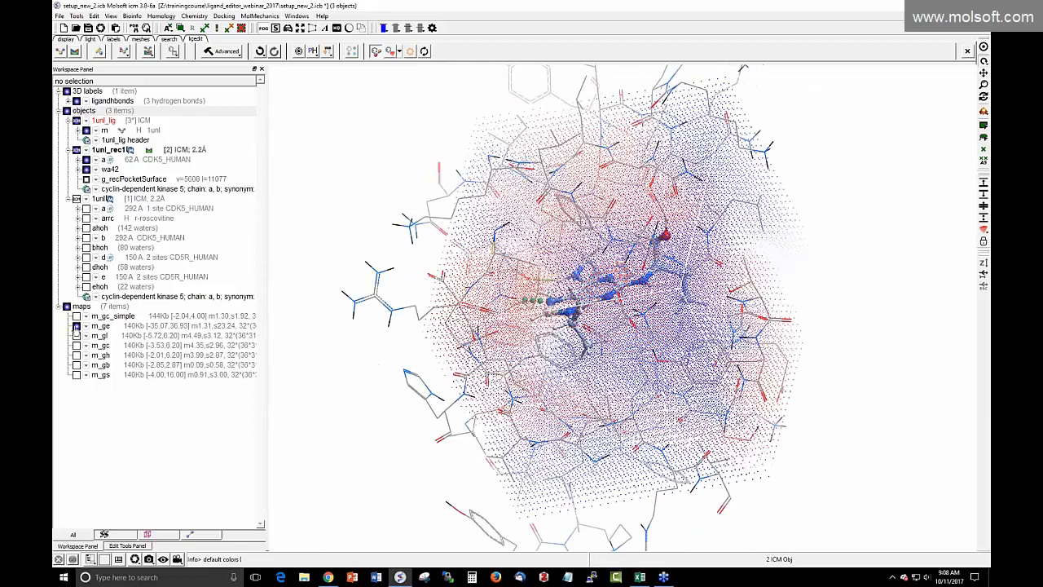
{"action": "left_click", "coordinate": [77, 326]}
{"action": "left_click", "coordinate": [76, 335]}
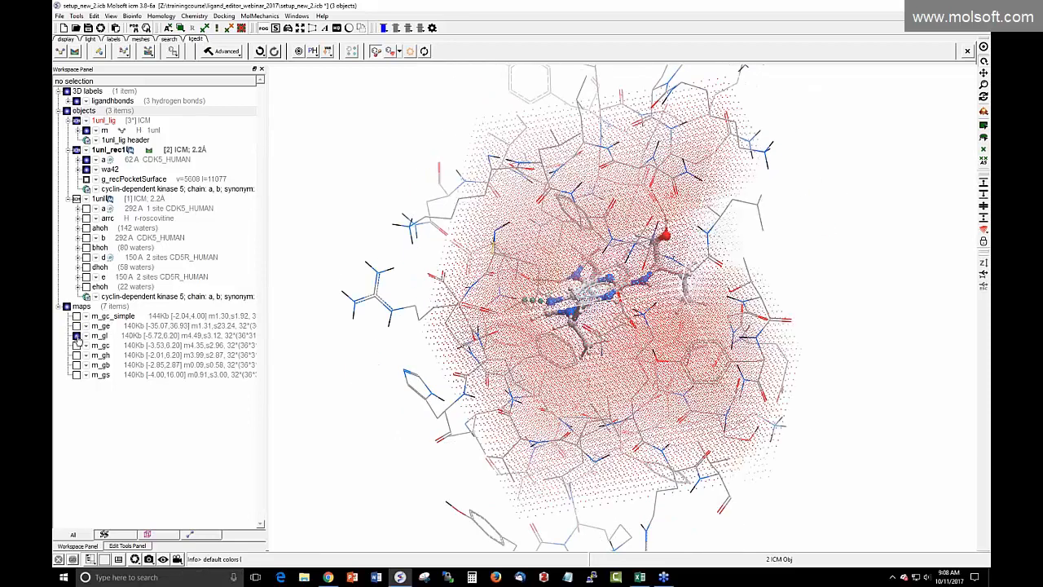
{"action": "left_click", "coordinate": [76, 335]}
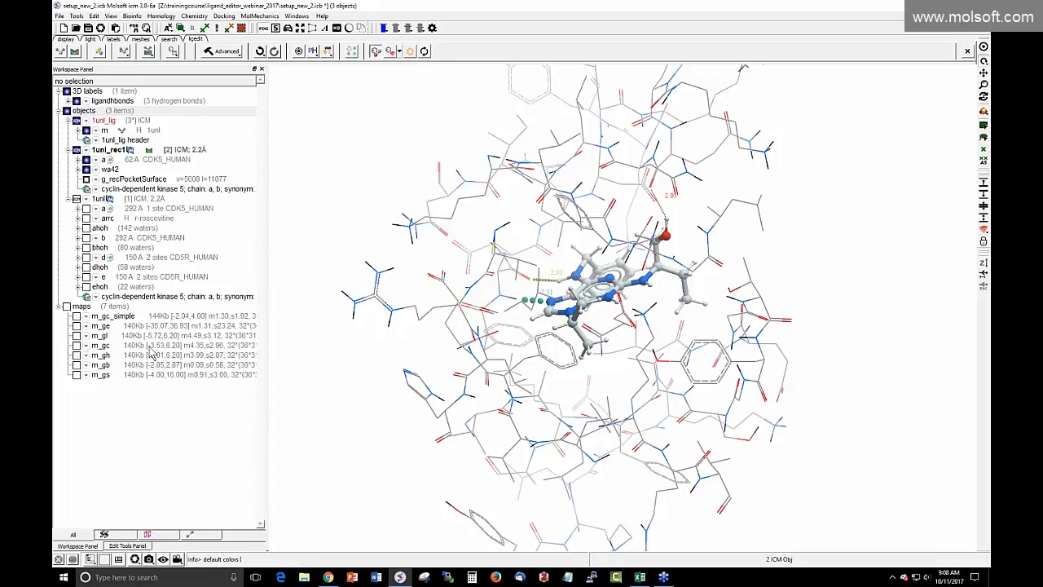
{"action": "left_click", "coordinate": [76, 356]}
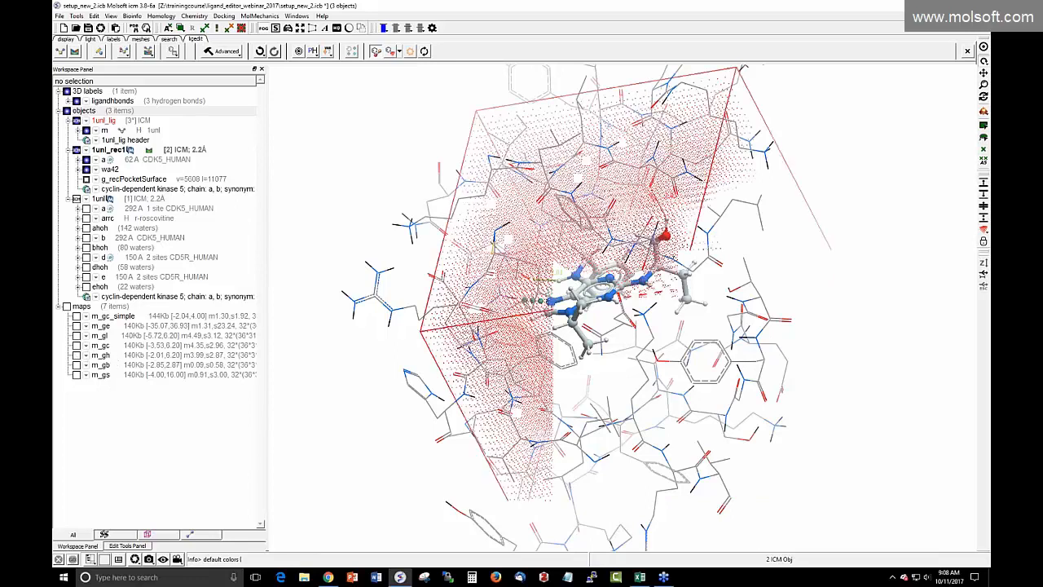
{"action": "left_click", "coordinate": [77, 355]}
{"action": "left_click_drag", "start_coordinate": [381, 309], "coordinate": [391, 348]}
{"action": "scroll", "coordinate": [301, 303], "scroll_direction": "up", "scroll_amount": 3}
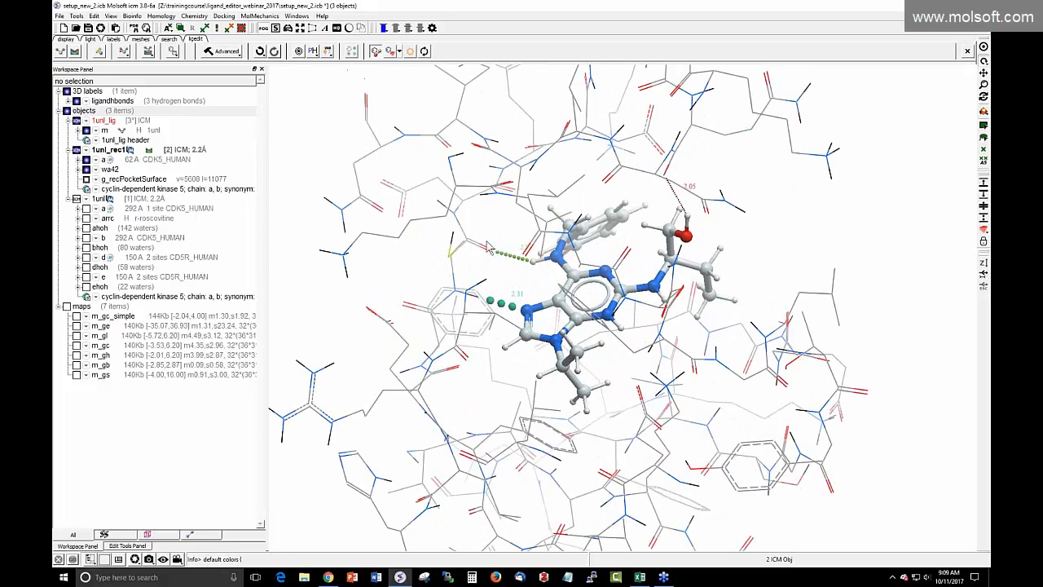
Refresh the hydrogen bond display and switch the ligand and receptor to Pretty View
{"action": "left_click", "coordinate": [376, 54]}
{"action": "left_click", "coordinate": [400, 54]}
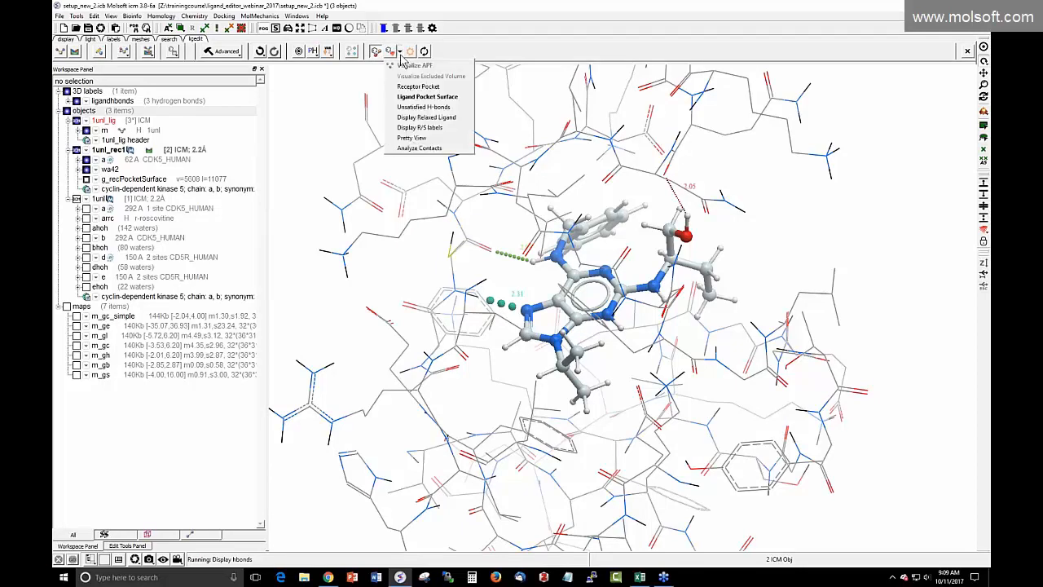
{"action": "left_click", "coordinate": [412, 137]}
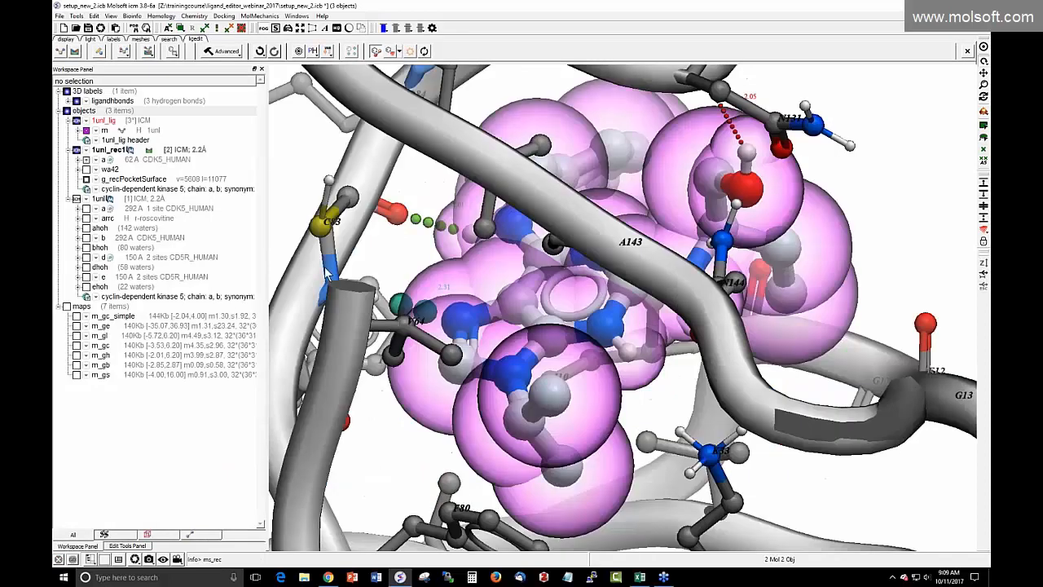
{"action": "left_click_drag", "start_coordinate": [289, 261], "coordinate": [290, 342]}
{"action": "left_click_drag", "start_coordinate": [358, 293], "coordinate": [308, 255]}
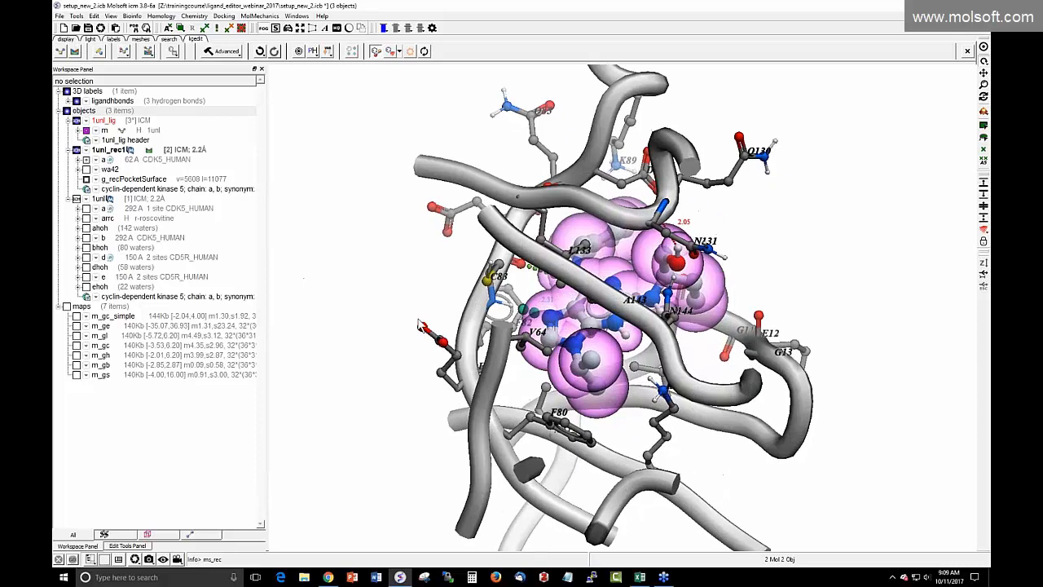
{"action": "left_click_drag", "start_coordinate": [418, 319], "coordinate": [249, 281]}
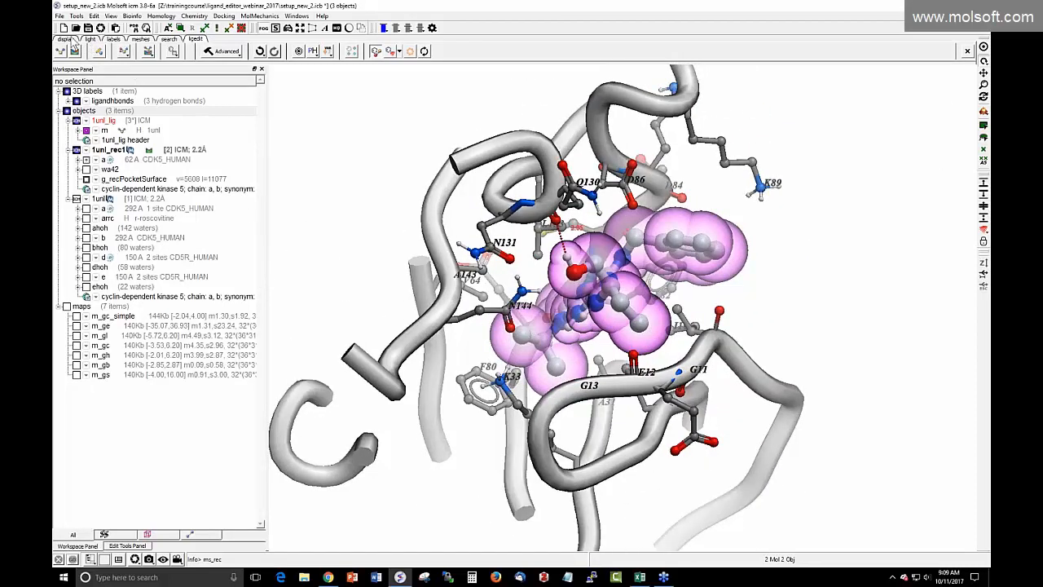
Remove the transparent space-filling spheres from the display, leaving the ligand in ball-and-stick form
{"action": "left_click", "coordinate": [71, 40]}
{"action": "left_click", "coordinate": [126, 52]}
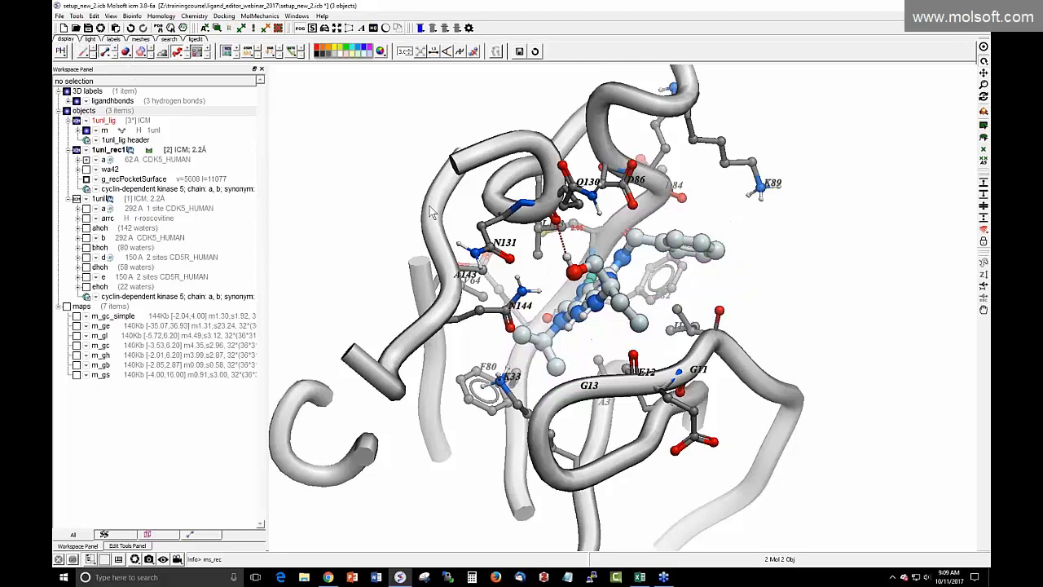
{"action": "left_click_drag", "start_coordinate": [414, 218], "coordinate": [480, 245]}
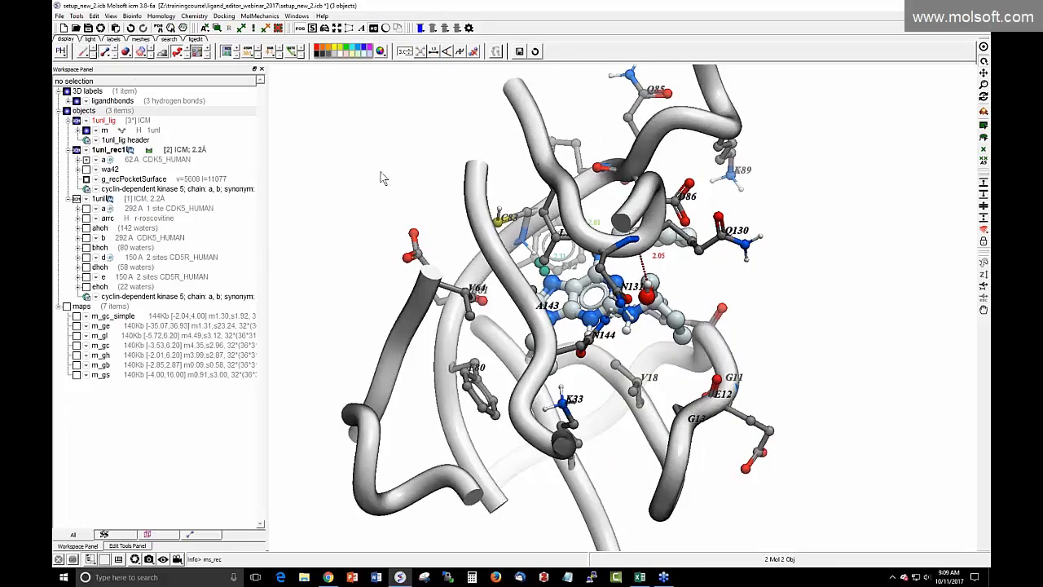
{"action": "left_click_drag", "start_coordinate": [387, 186], "coordinate": [437, 198]}
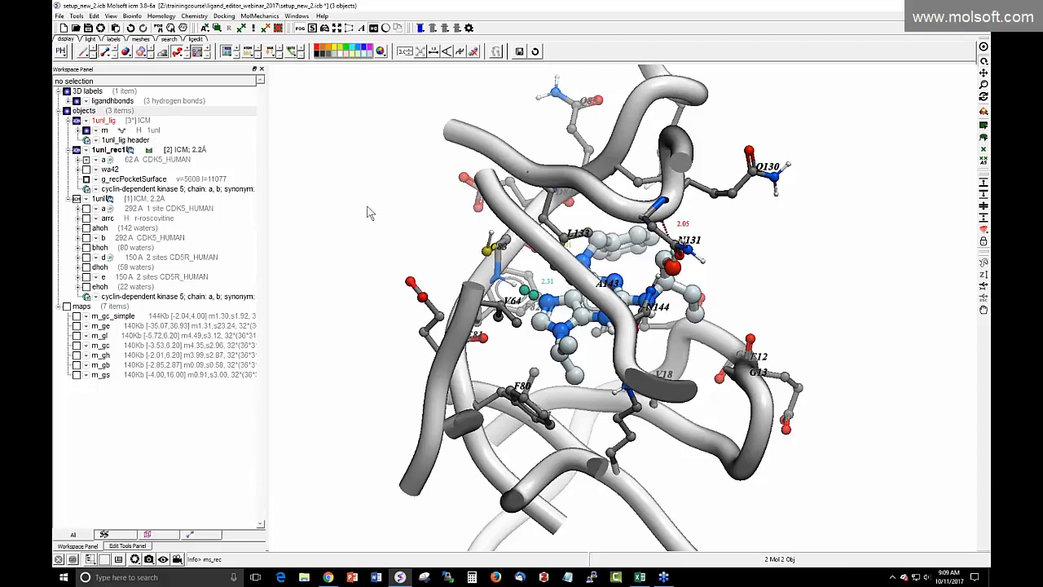
{"action": "left_click_drag", "start_coordinate": [385, 228], "coordinate": [386, 227]}
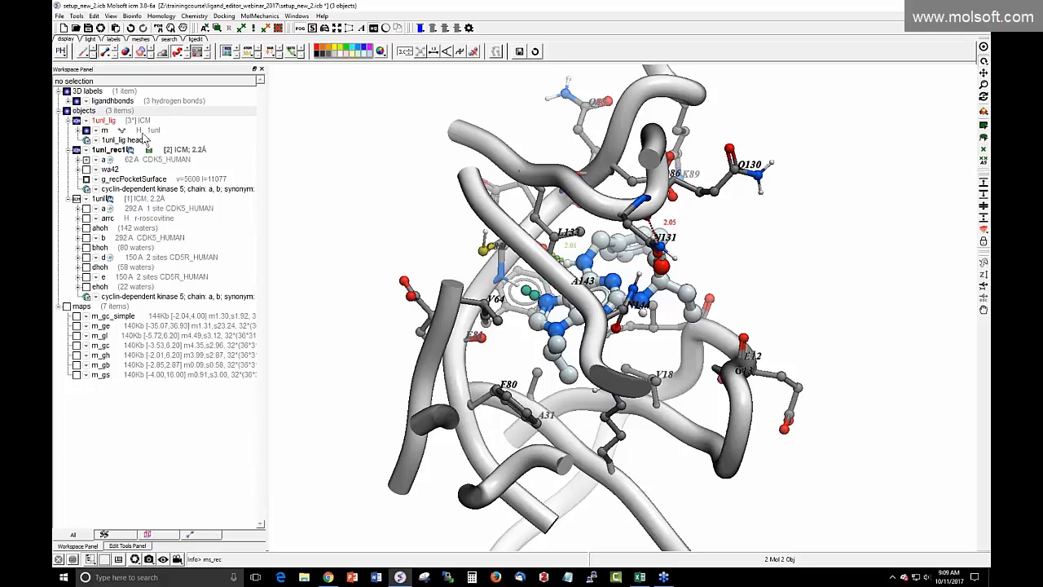
Color only the carbon atoms of the 1unl_lig ligand bright green and clear the selection
{"action": "left_click", "coordinate": [147, 130]}
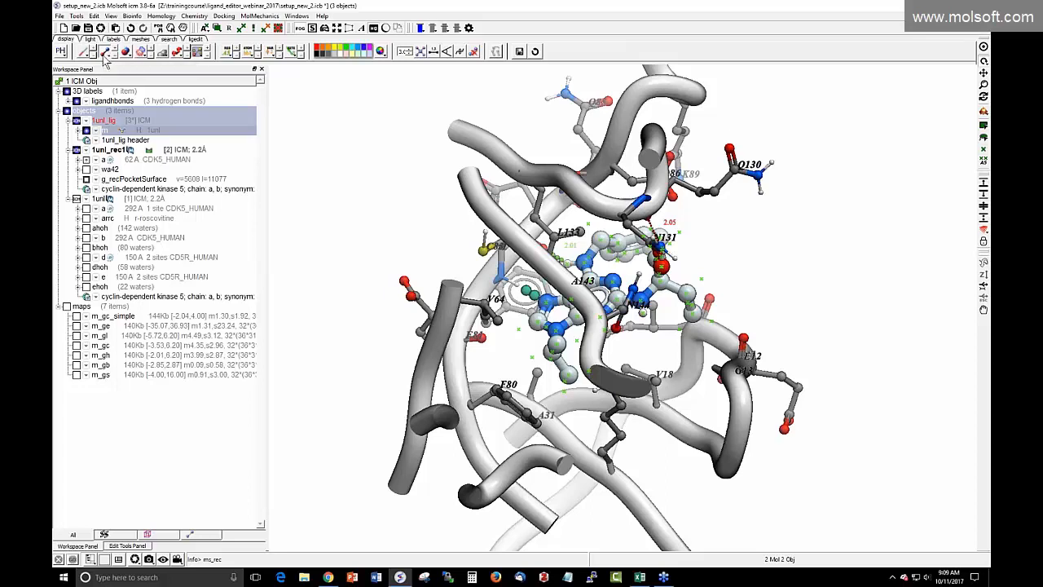
{"action": "right_click", "coordinate": [104, 54]}
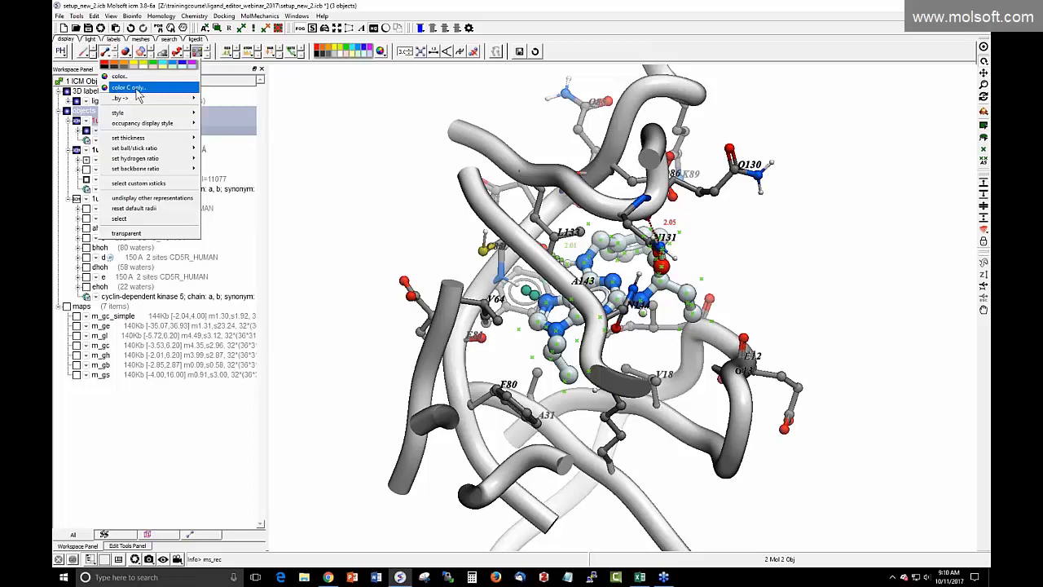
{"action": "left_click", "coordinate": [137, 88]}
{"action": "left_click", "coordinate": [493, 216]}
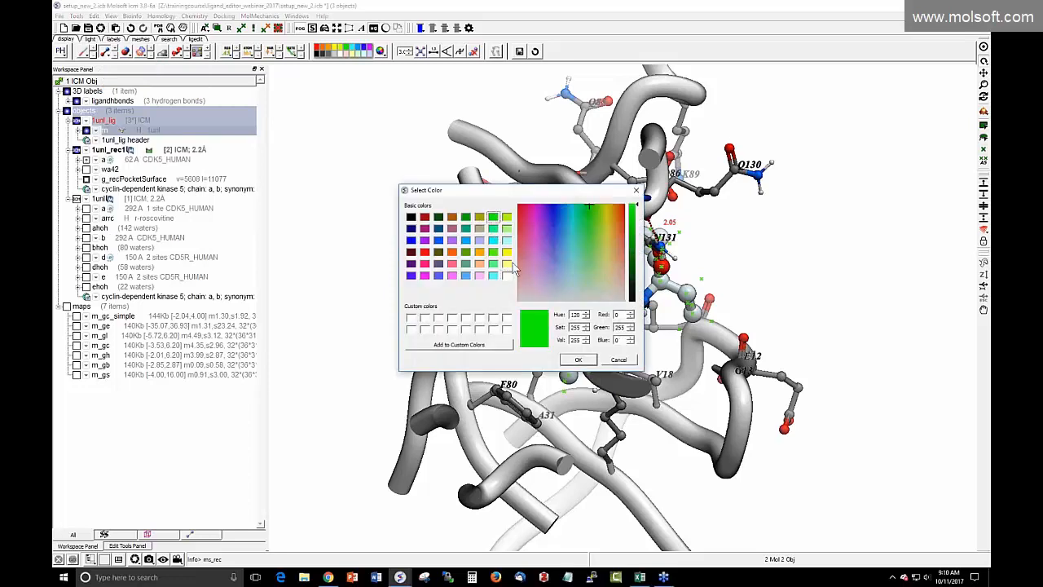
{"action": "left_click", "coordinate": [578, 359]}
{"action": "left_click", "coordinate": [365, 210]}
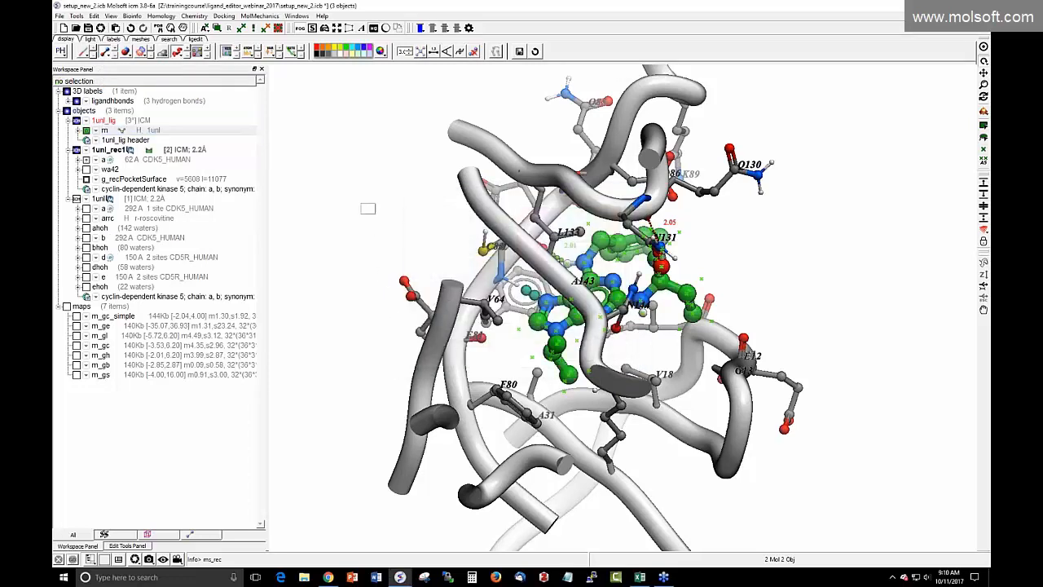
{"action": "mouse_move", "coordinate": [381, 227]}
{"action": "left_mouse_down"}
{"action": "mouse_move", "coordinate": [404, 210]}
{"action": "mouse_move", "coordinate": [387, 220]}
{"action": "left_mouse_up"}
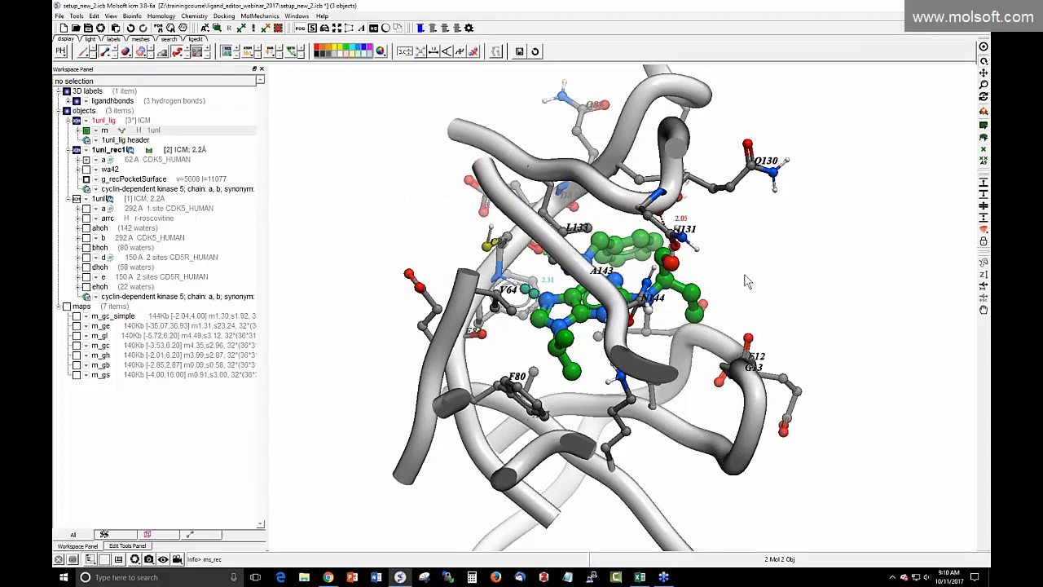
{"action": "left_click_drag", "start_coordinate": [748, 281], "coordinate": [499, 162]}
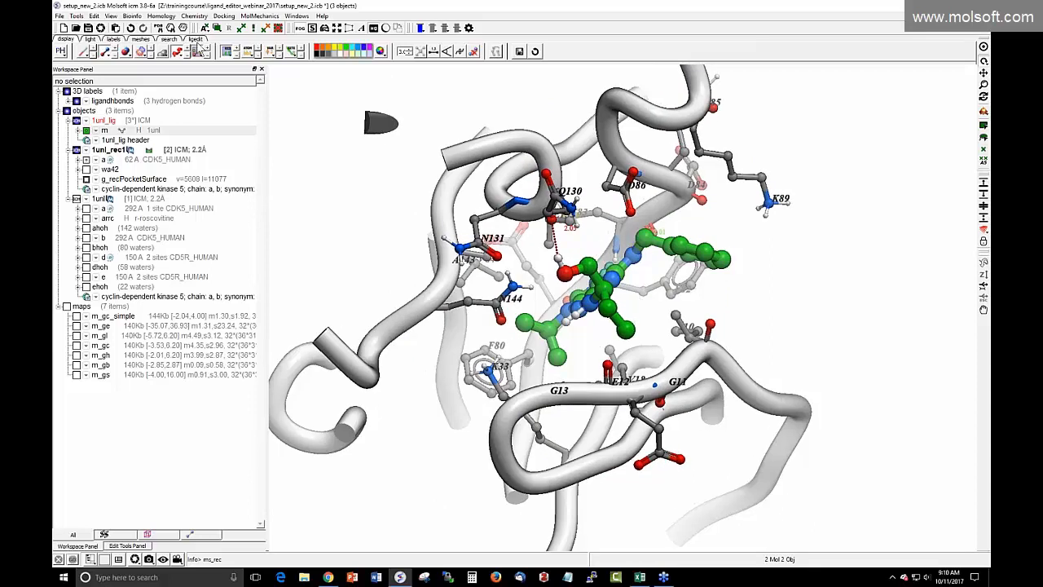
Display the Receptor Pocket surface, inspect how the ligand sits inside it, and hide the surface again
{"action": "left_click", "coordinate": [197, 39]}
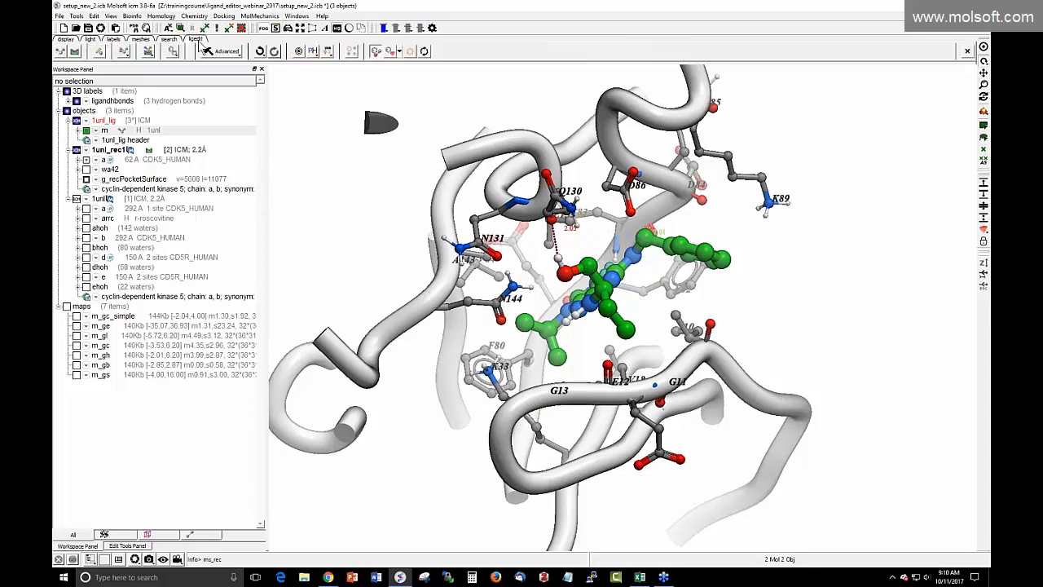
{"action": "left_click", "coordinate": [399, 52]}
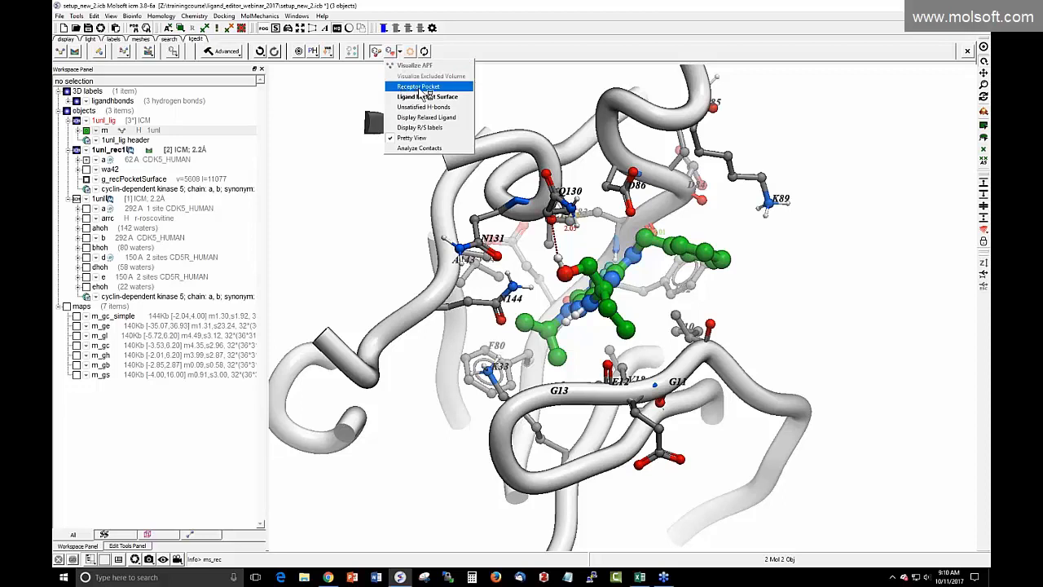
{"action": "left_click", "coordinate": [418, 87]}
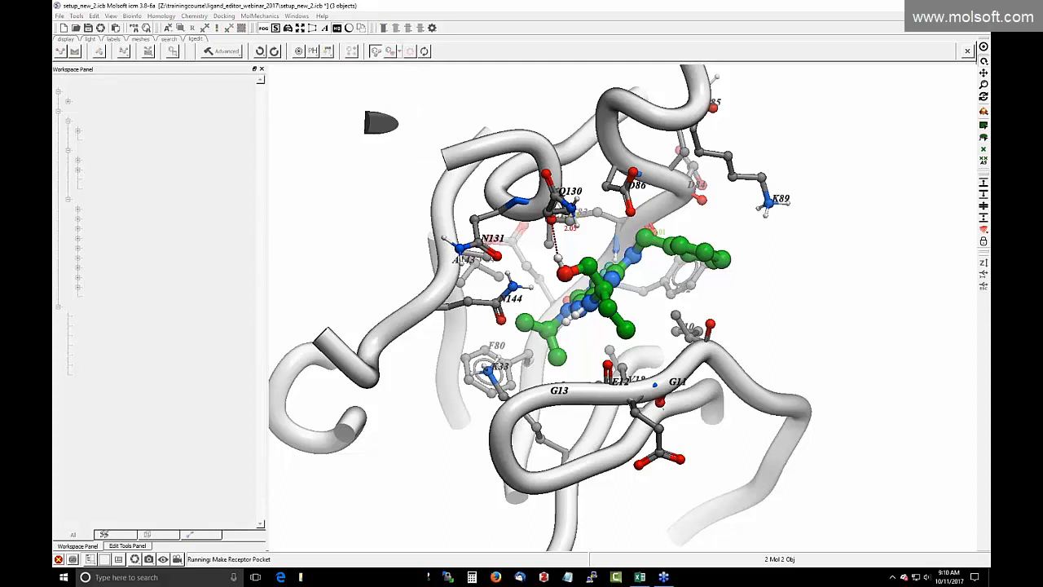
{"action": "left_click_drag", "start_coordinate": [628, 304], "coordinate": [691, 354]}
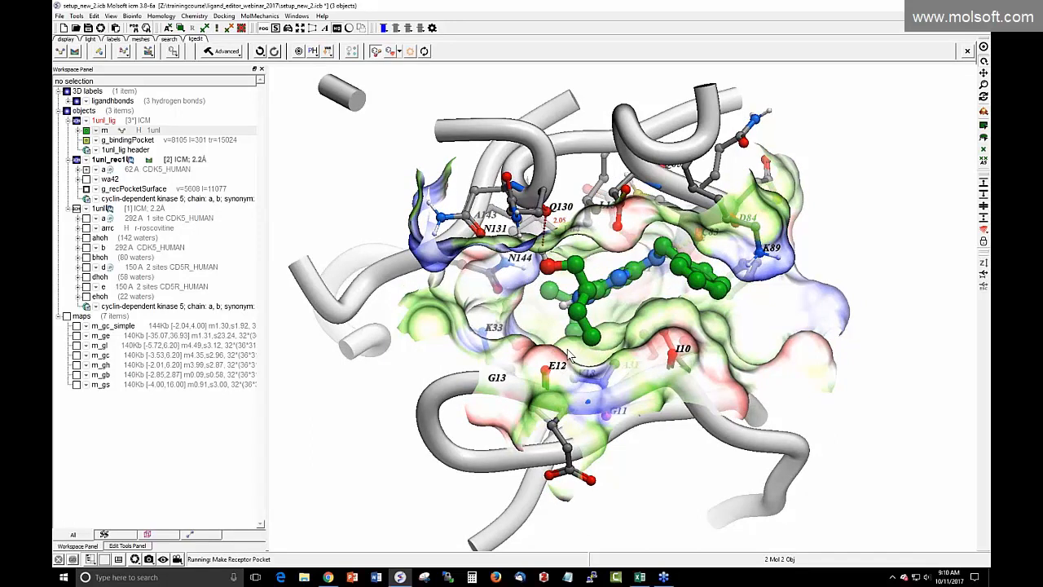
{"action": "left_click_drag", "start_coordinate": [571, 355], "coordinate": [583, 320]}
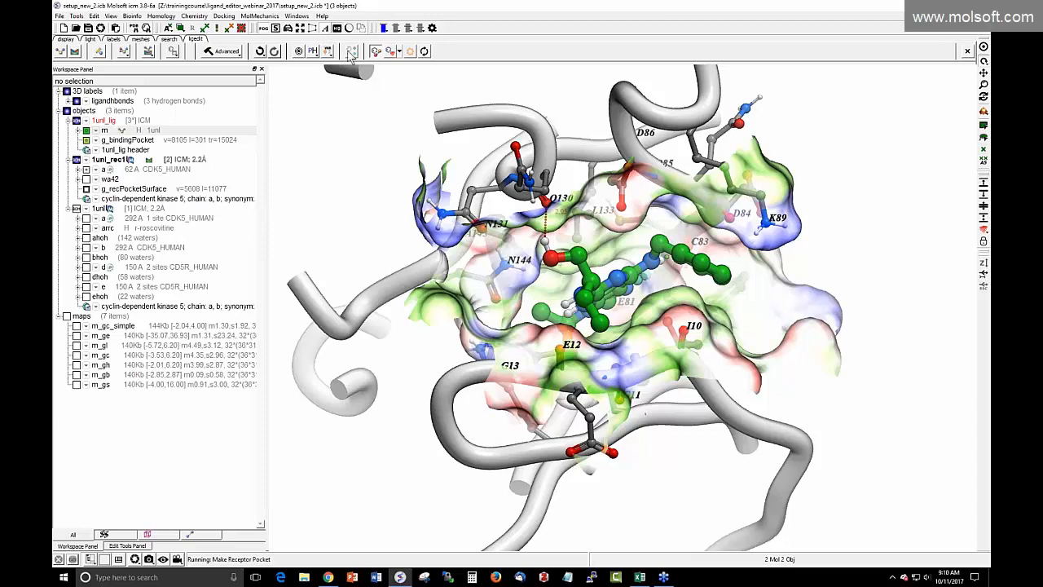
{"action": "left_click", "coordinate": [401, 54]}
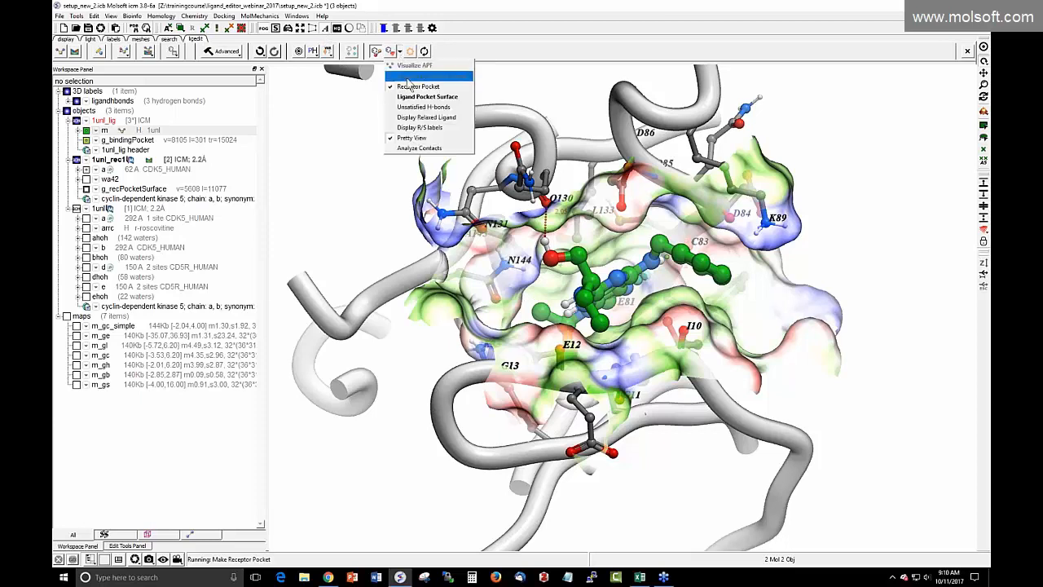
{"action": "left_click", "coordinate": [412, 85]}
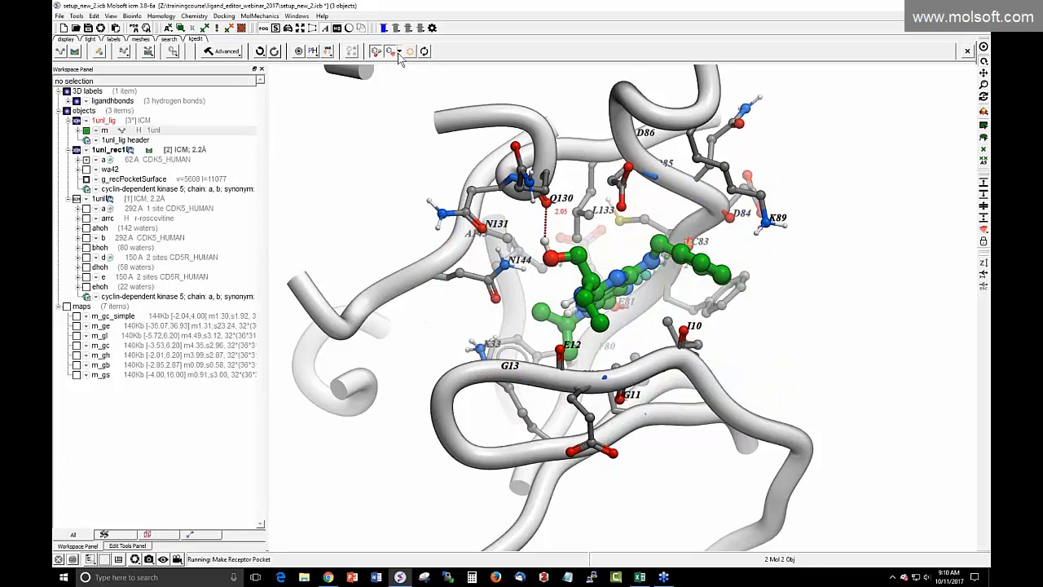
Turn the Ligand Pocket Surface off and on again to rebuild it around the ligand
{"action": "left_click", "coordinate": [399, 52]}
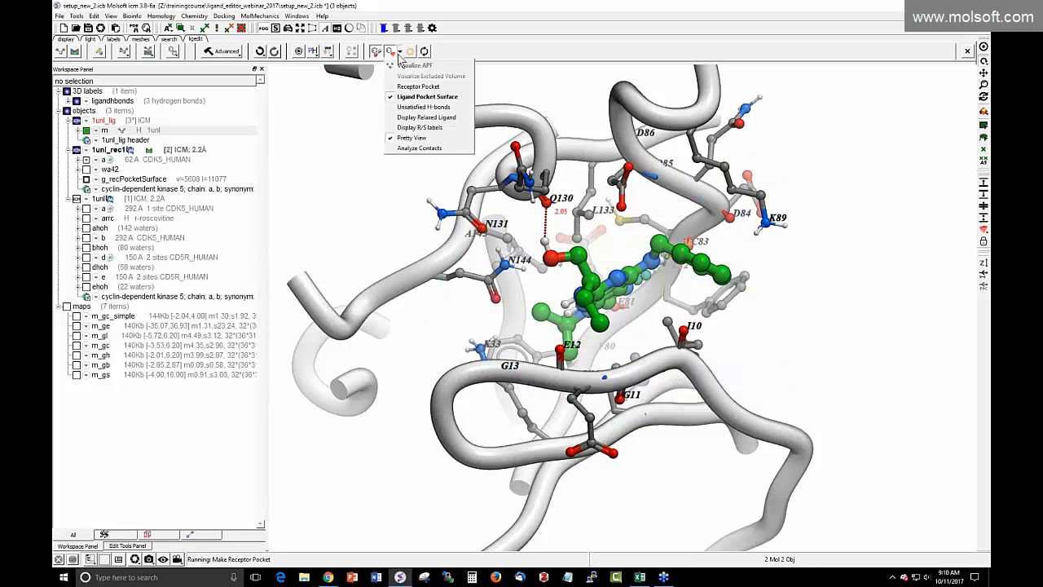
{"action": "left_click", "coordinate": [407, 97]}
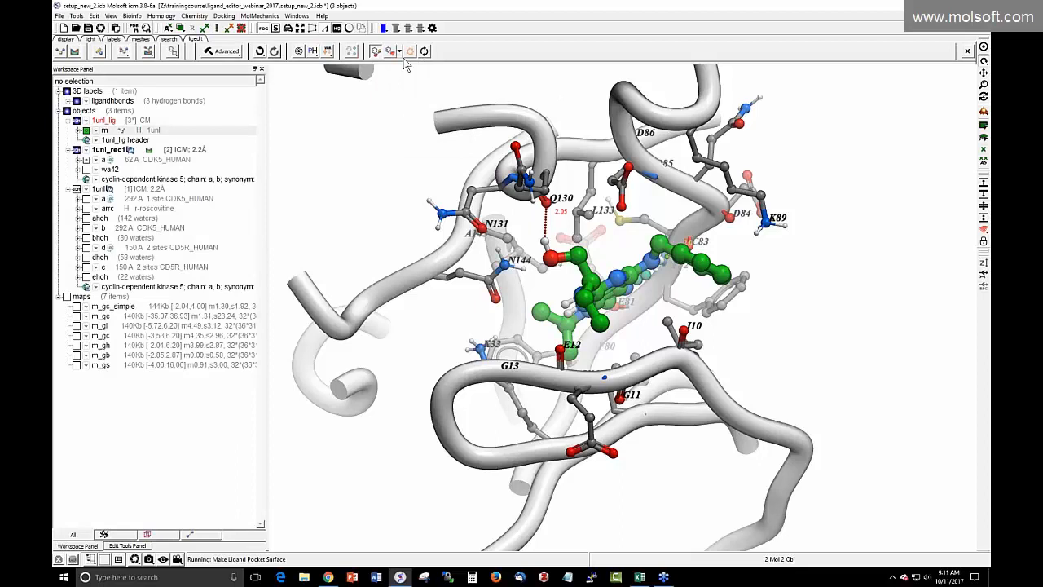
{"action": "left_click", "coordinate": [399, 53]}
{"action": "left_click", "coordinate": [407, 97]}
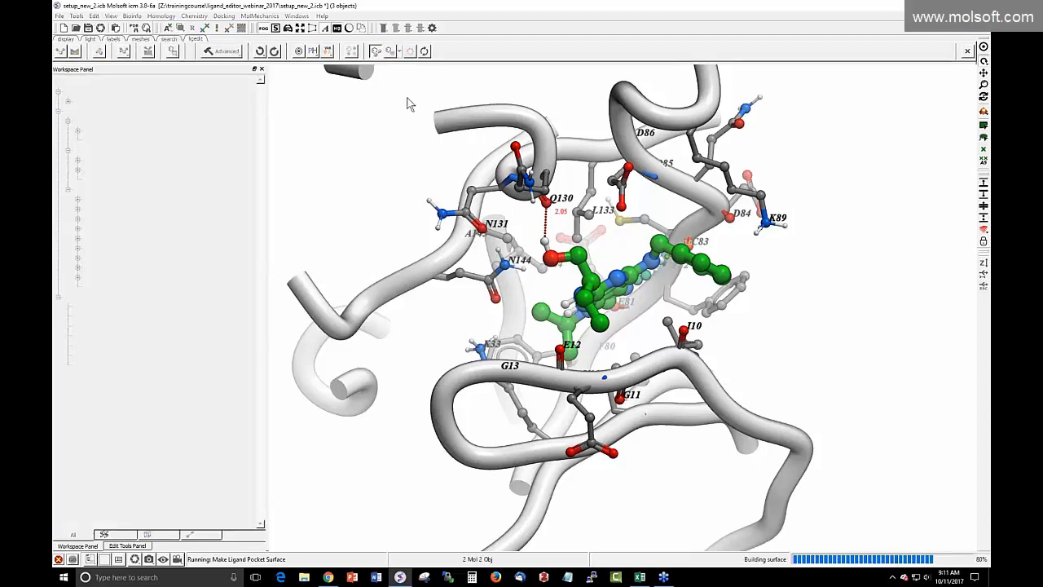
{"action": "left_click_drag", "start_coordinate": [569, 265], "coordinate": [582, 282]}
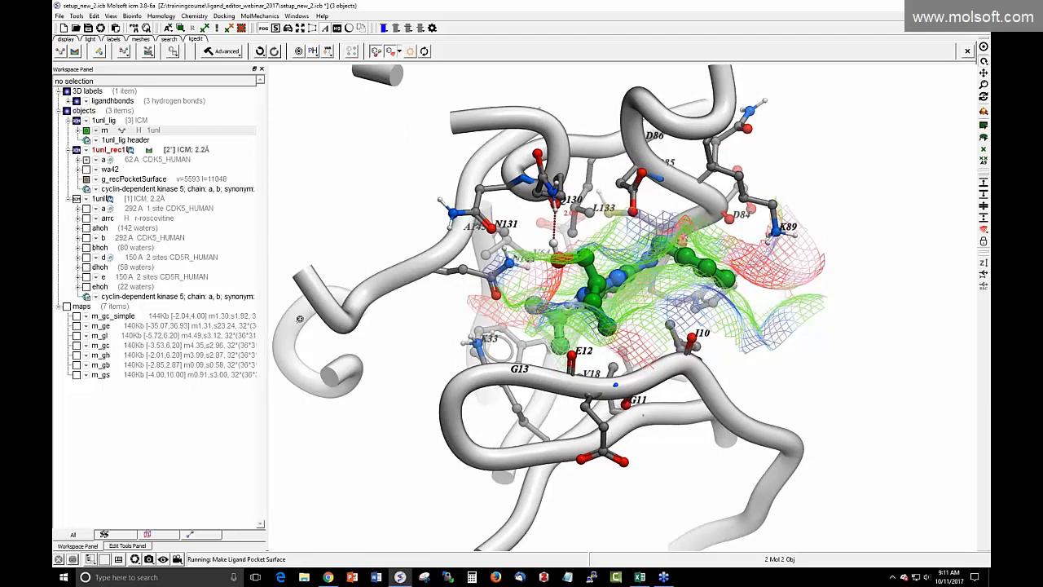
Inspect how the ligand sits within the Ligand Pocket Surface mesh from several angles, and hide the surface
{"action": "left_click_drag", "start_coordinate": [300, 310], "coordinate": [299, 261]}
{"action": "left_click_drag", "start_coordinate": [366, 331], "coordinate": [441, 303]}
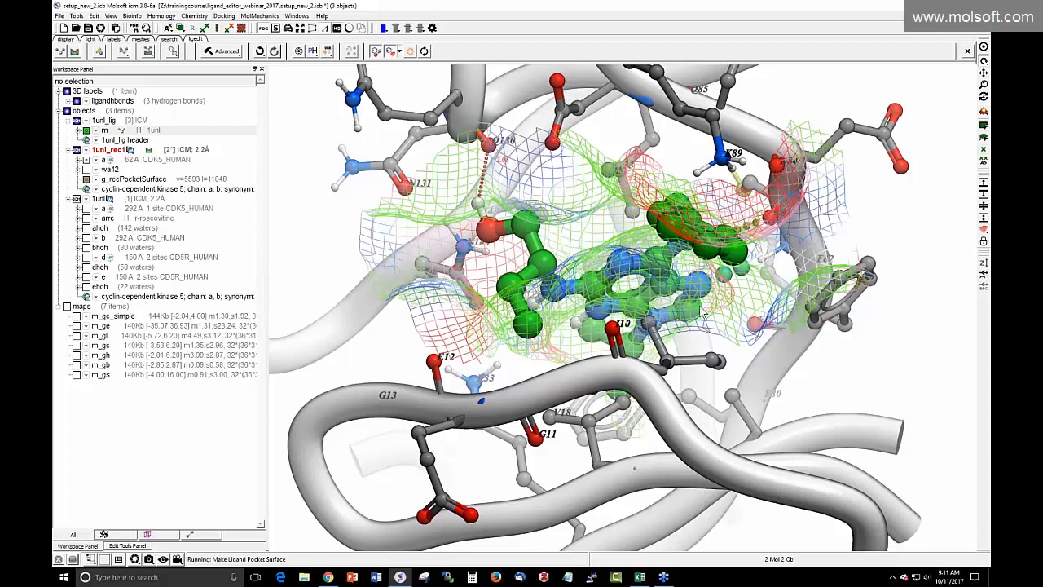
{"action": "left_click_drag", "start_coordinate": [706, 319], "coordinate": [588, 371]}
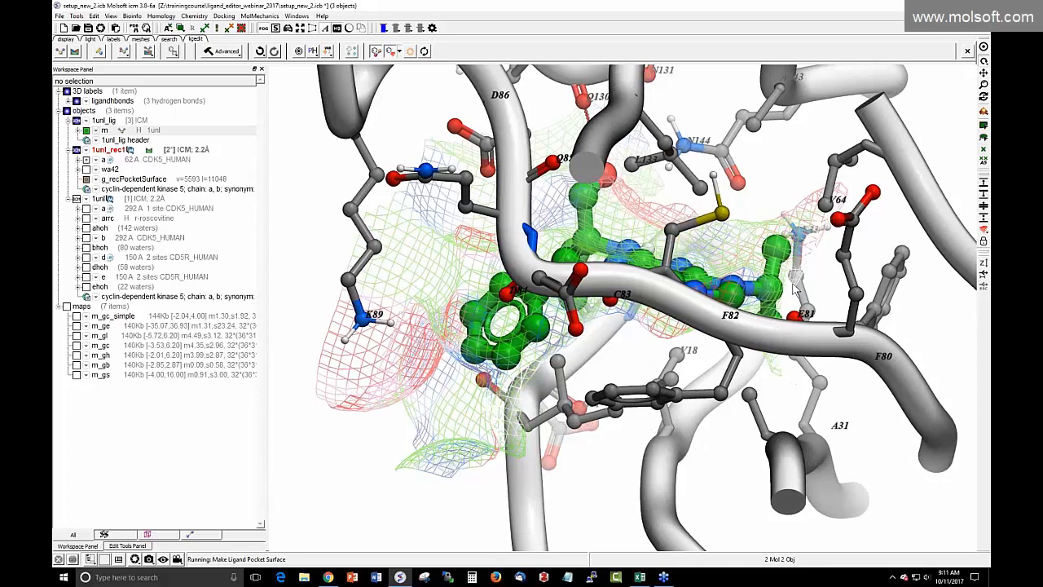
{"action": "left_click_drag", "start_coordinate": [794, 287], "coordinate": [798, 281]}
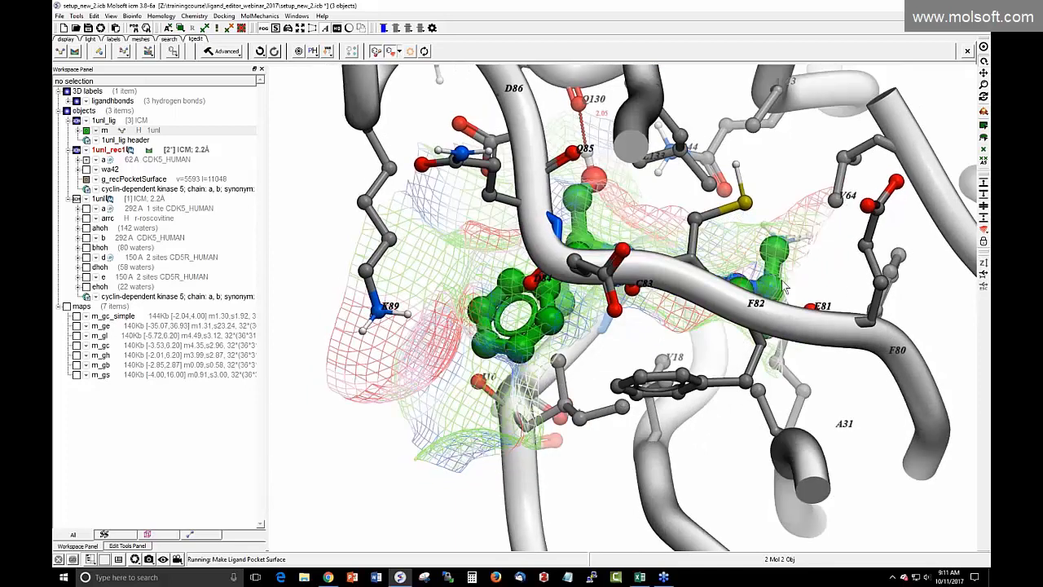
{"action": "left_click_drag", "start_coordinate": [801, 263], "coordinate": [735, 326]}
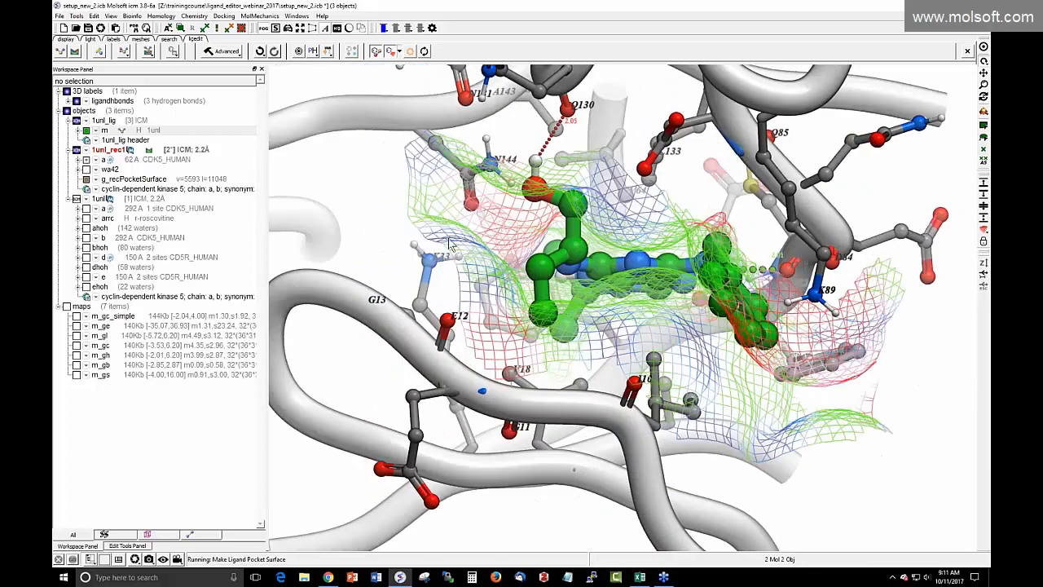
{"action": "left_click_drag", "start_coordinate": [274, 267], "coordinate": [275, 232]}
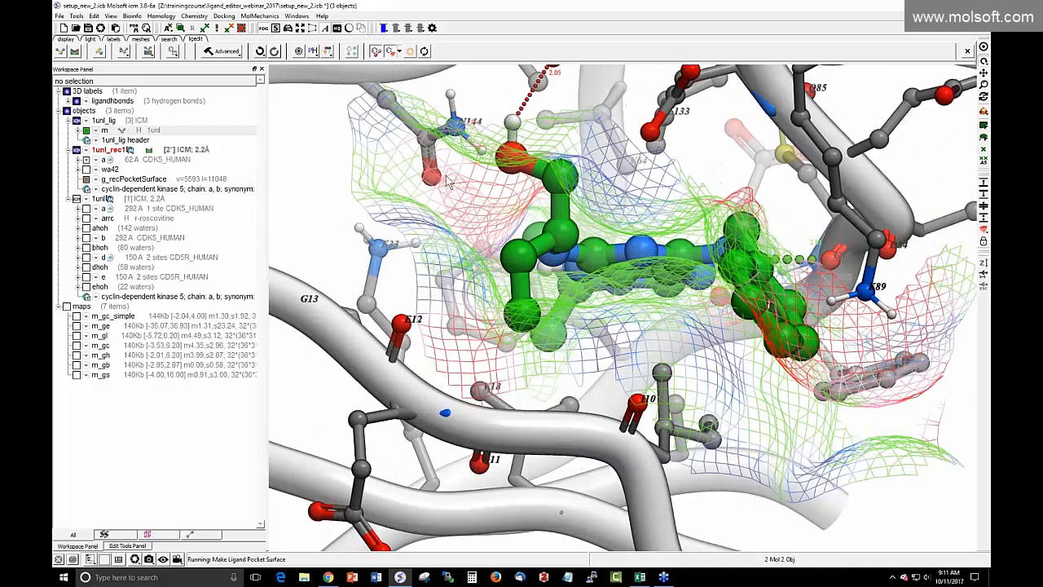
{"action": "left_click_drag", "start_coordinate": [555, 297], "coordinate": [534, 295]}
{"action": "left_click", "coordinate": [400, 51]}
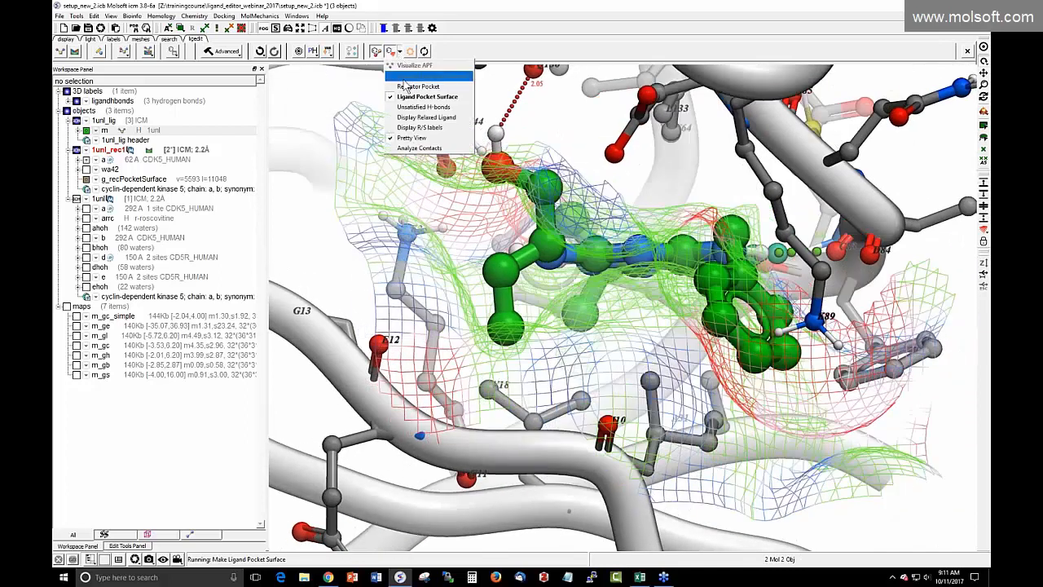
{"action": "left_click", "coordinate": [405, 98]}
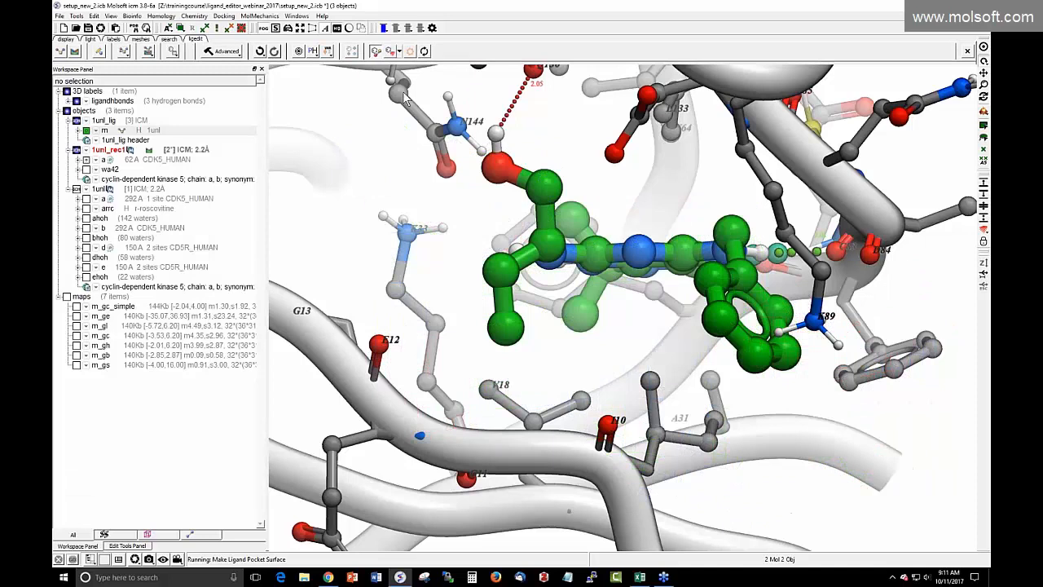
Display the relaxed ligand over the docked 1unl ligand and compare the two conformations
{"action": "left_click_drag", "start_coordinate": [431, 160], "coordinate": [451, 169]}
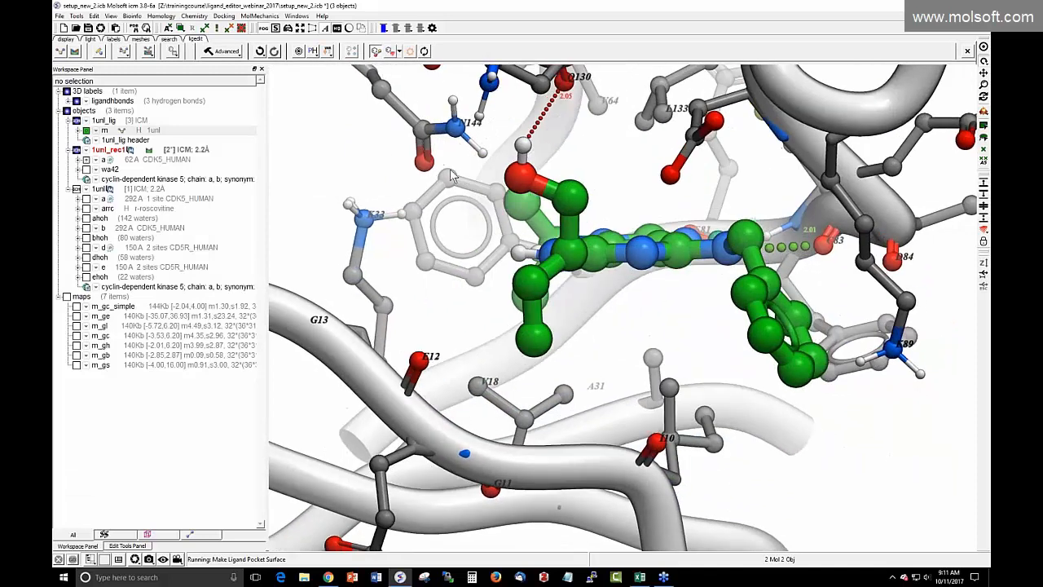
{"action": "left_click_drag", "start_coordinate": [289, 168], "coordinate": [289, 173]}
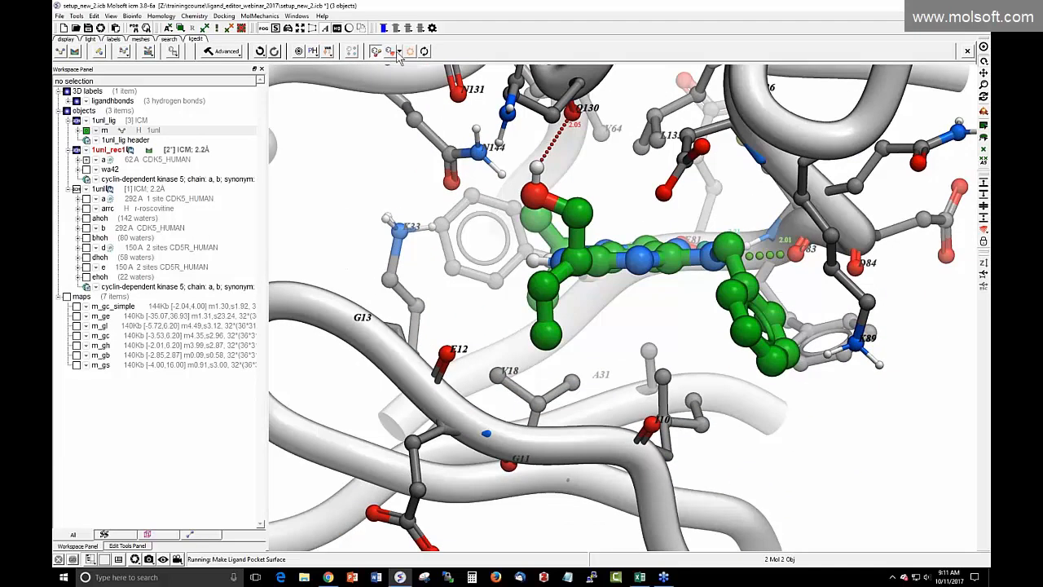
{"action": "left_click", "coordinate": [398, 52]}
{"action": "left_click", "coordinate": [362, 110]}
{"action": "left_click", "coordinate": [399, 53]}
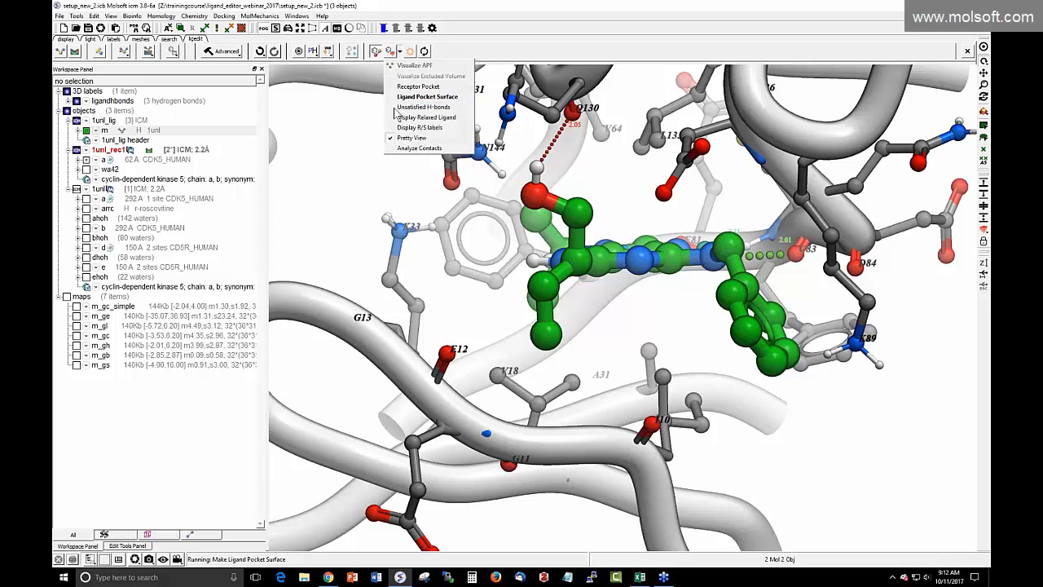
{"action": "left_click", "coordinate": [411, 118]}
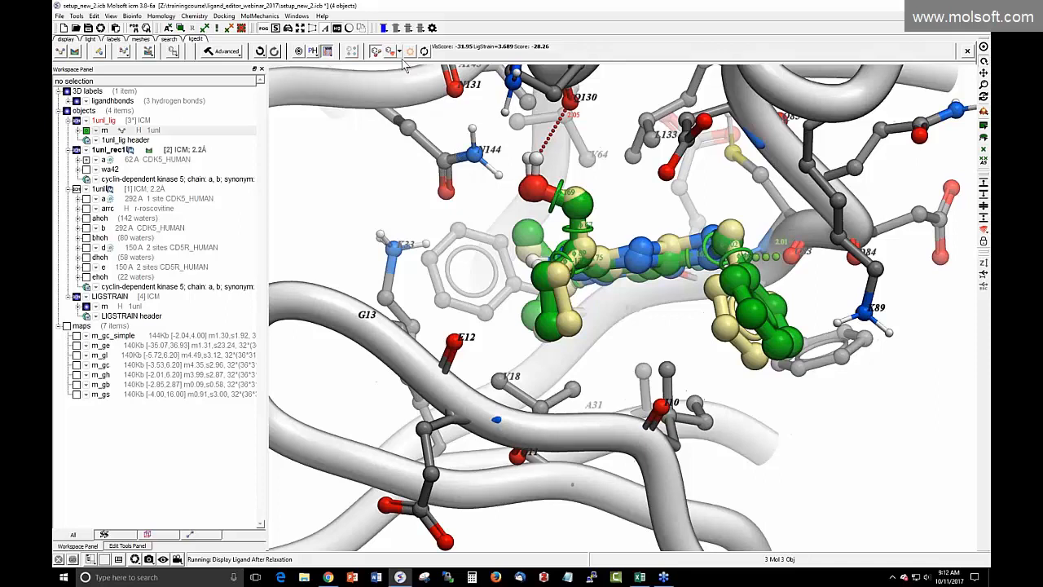
{"action": "left_click_drag", "start_coordinate": [423, 194], "coordinate": [481, 260]}
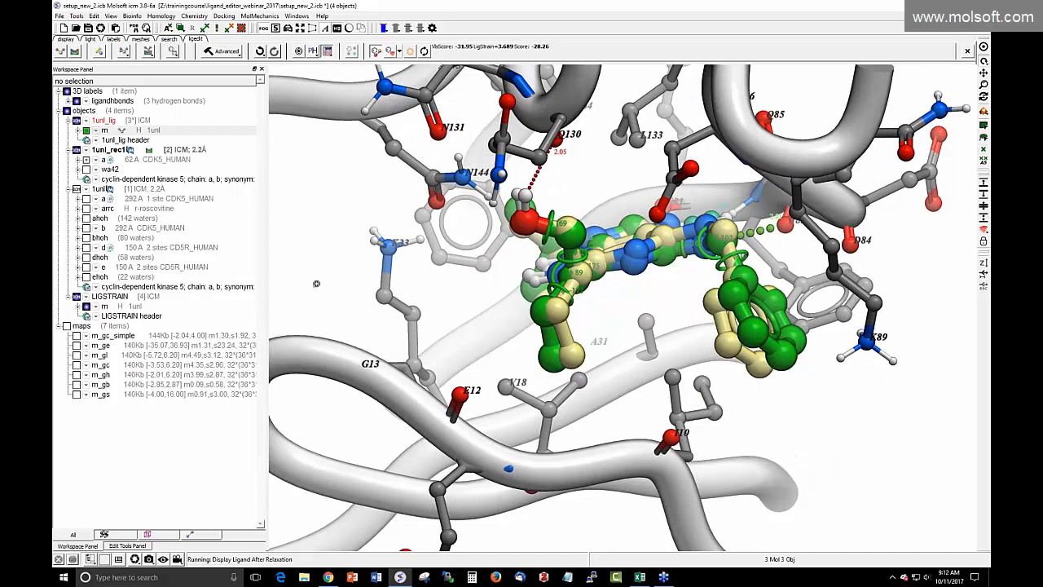
Hide the relaxed LIGSTRAIN molecule so only the original ligand is displayed in the pocket
{"action": "left_click", "coordinate": [86, 307]}
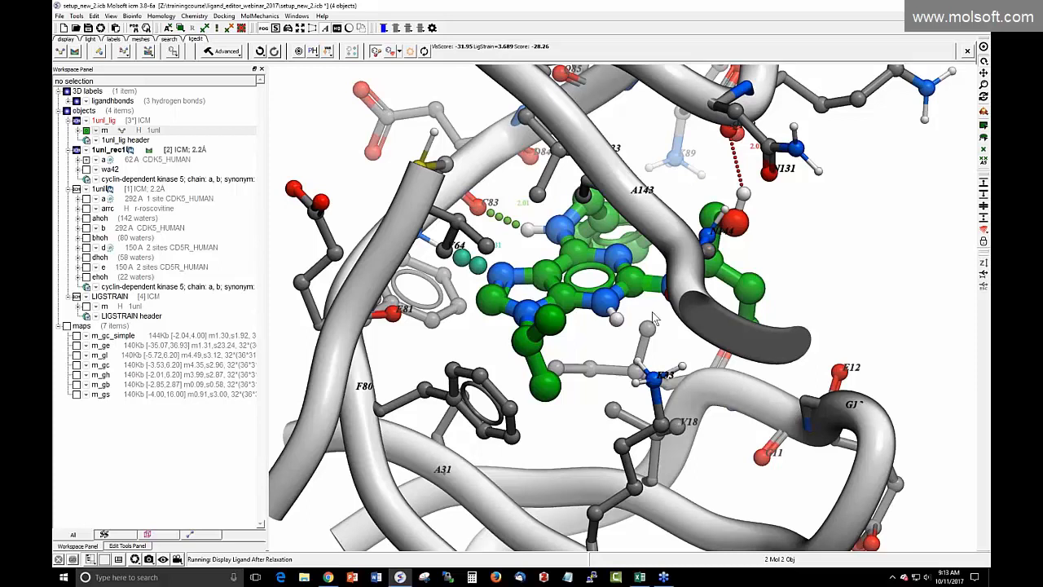
{"action": "left_click_drag", "start_coordinate": [631, 322], "coordinate": [574, 321]}
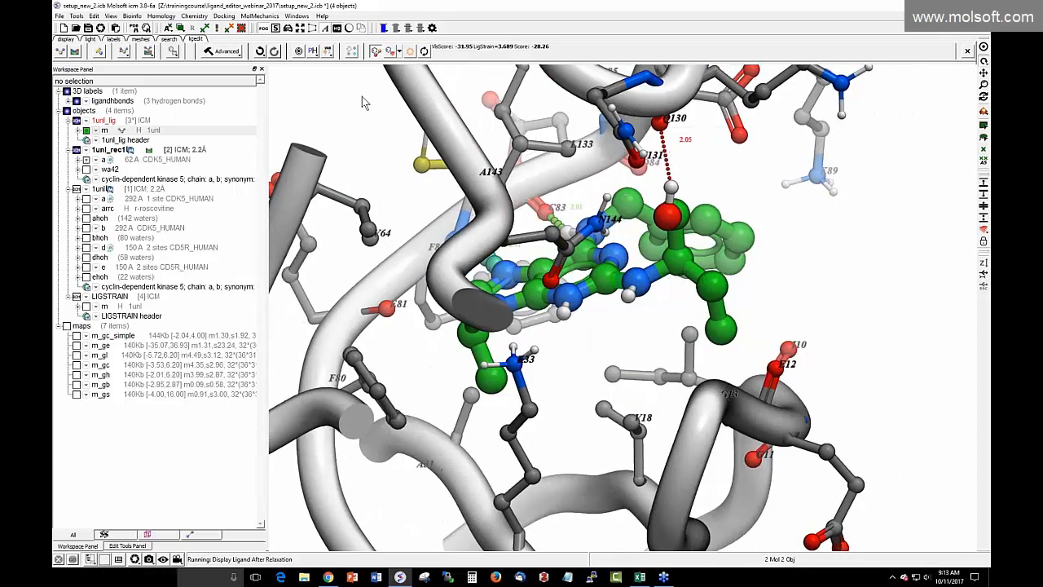
{"action": "left_click_drag", "start_coordinate": [288, 130], "coordinate": [289, 181]}
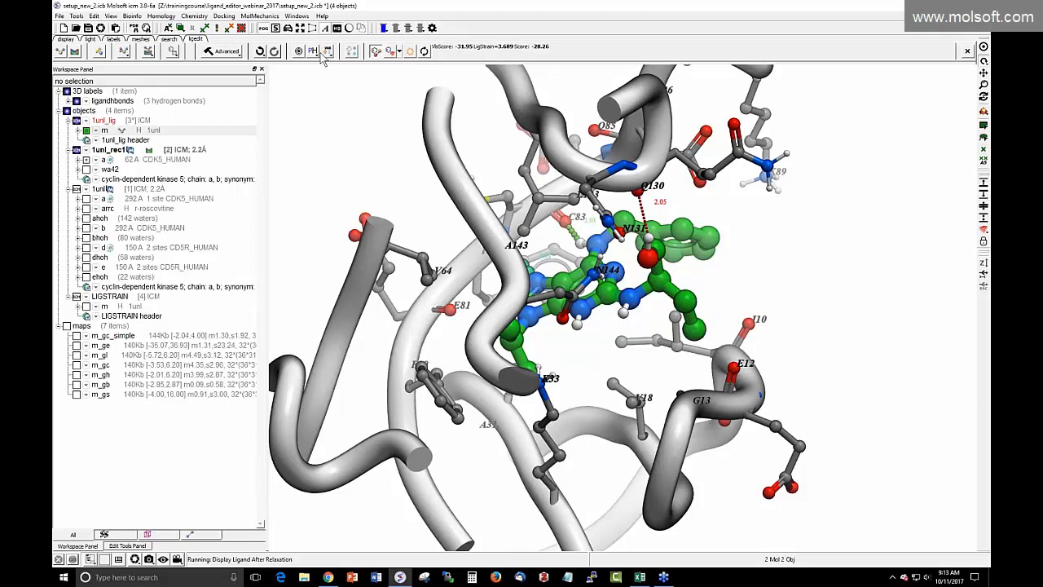
Display the polar hydrogens, and switch to all hydrogens on the ligand with only polar hydrogens on the receptor
{"action": "left_click", "coordinate": [314, 51]}
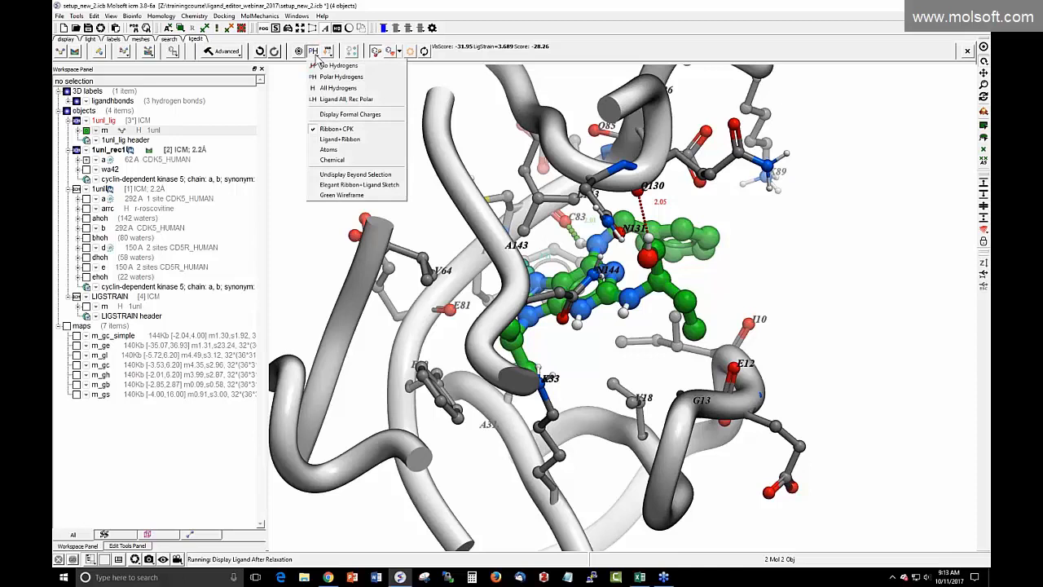
{"action": "left_click", "coordinate": [317, 66]}
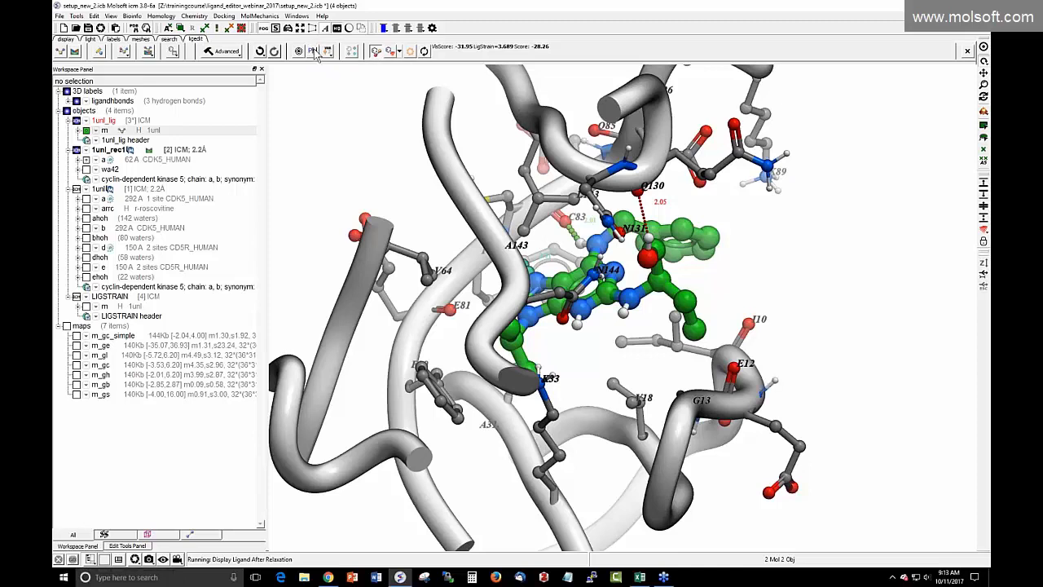
{"action": "left_click", "coordinate": [315, 53]}
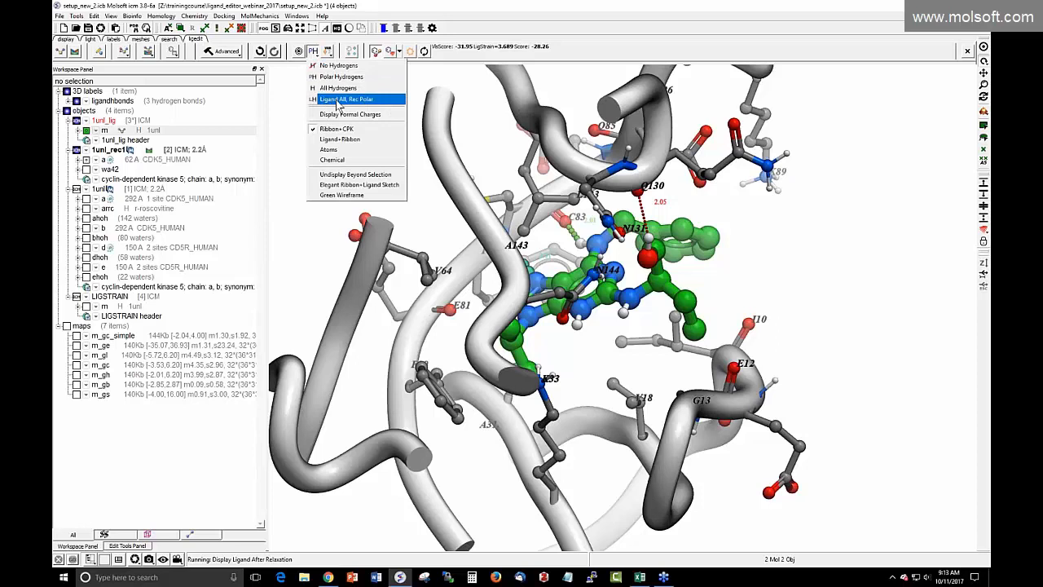
{"action": "left_click", "coordinate": [355, 99]}
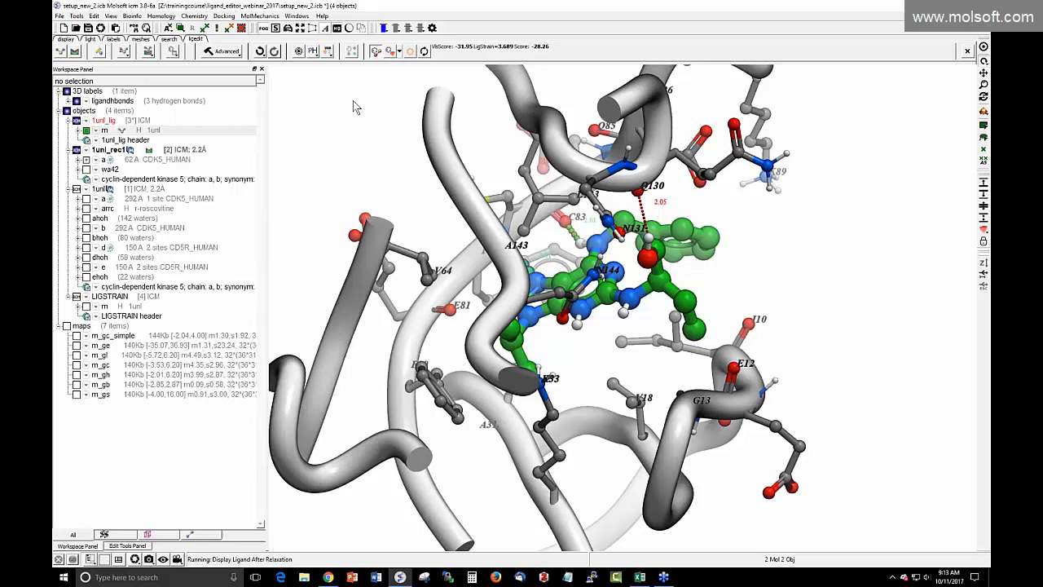
Show all hydrogens on both ligand and receptor, and switch back to the Ligand All, Rec Polar display
{"action": "left_click", "coordinate": [313, 52]}
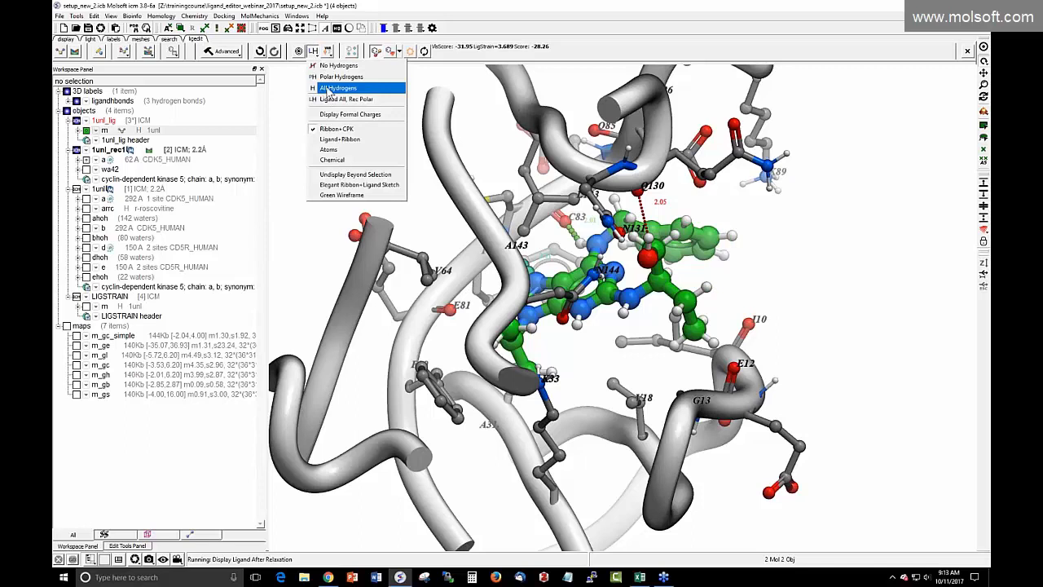
{"action": "left_click", "coordinate": [328, 96]}
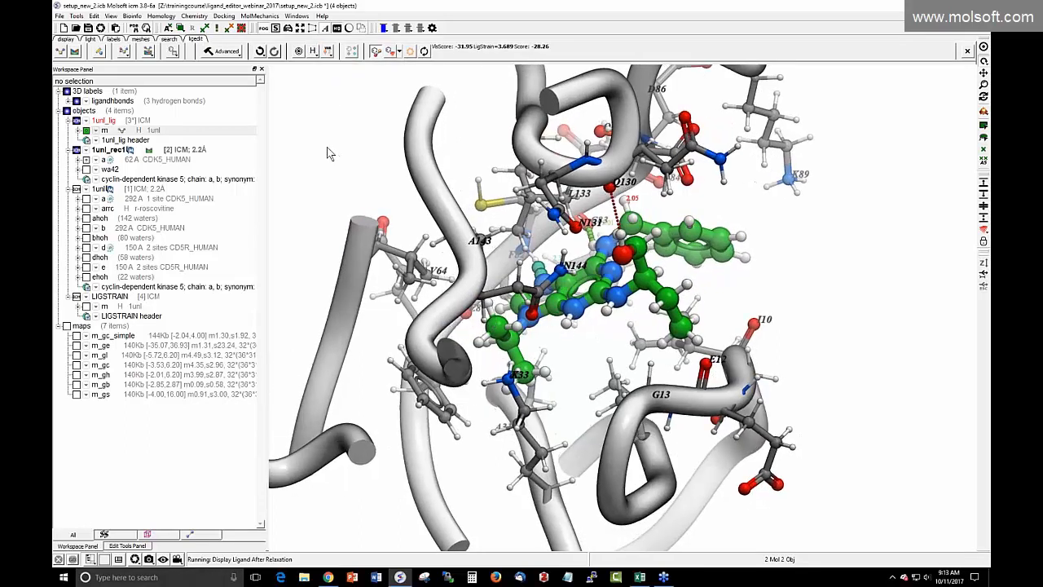
{"action": "left_click", "coordinate": [313, 52]}
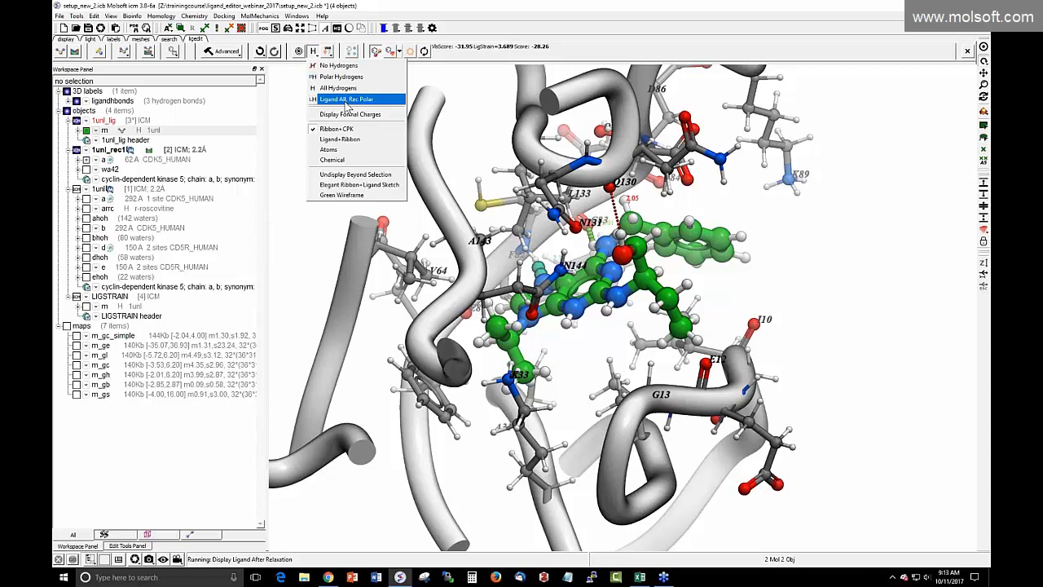
{"action": "left_click", "coordinate": [345, 100]}
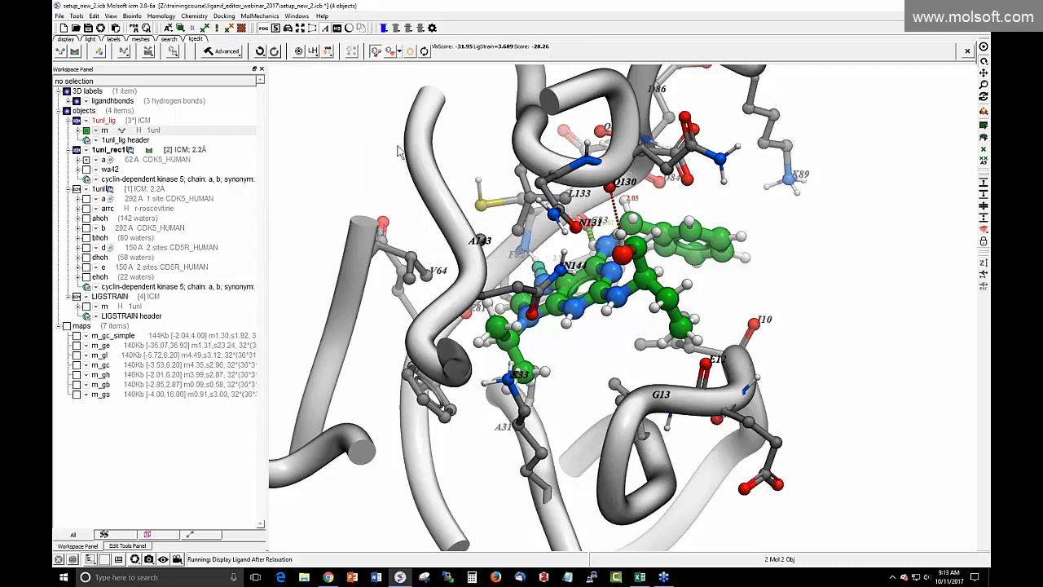
{"action": "left_click", "coordinate": [314, 52]}
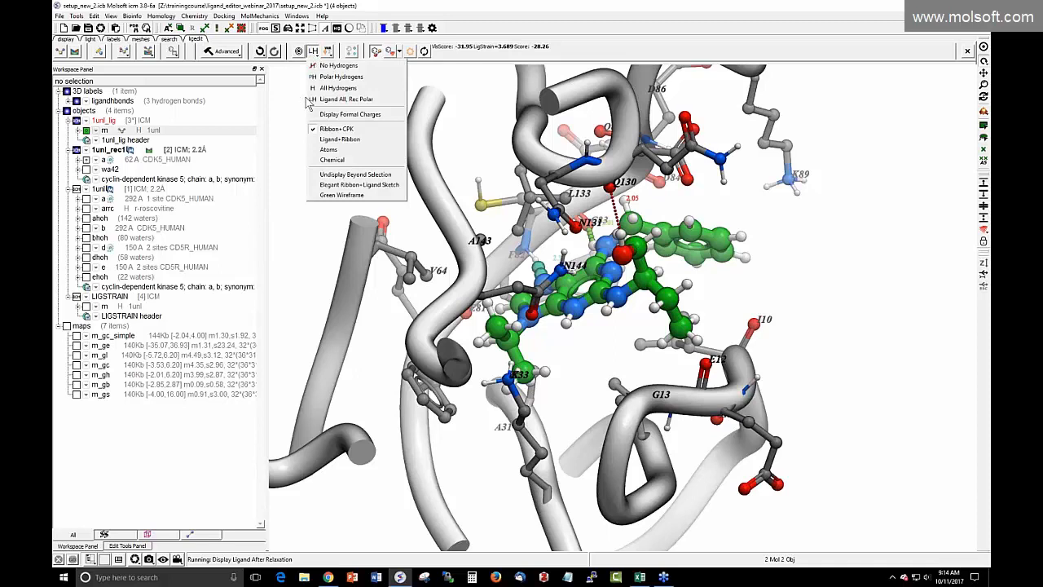
{"action": "left_click", "coordinate": [295, 102]}
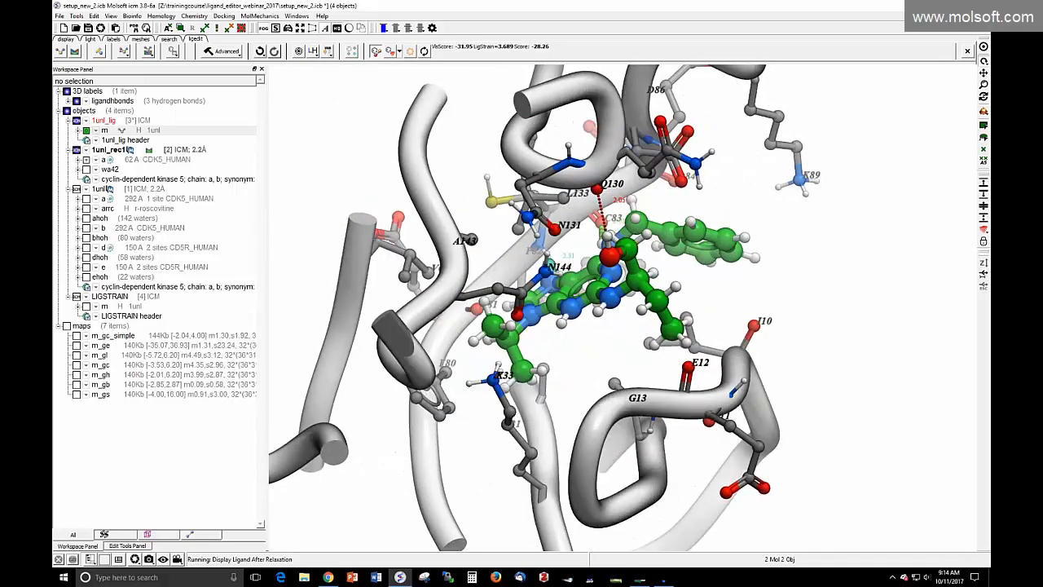
Display the ligand's torsion rings and angle labels, review the available label styles, and hide the rings again
{"action": "left_click", "coordinate": [328, 53]}
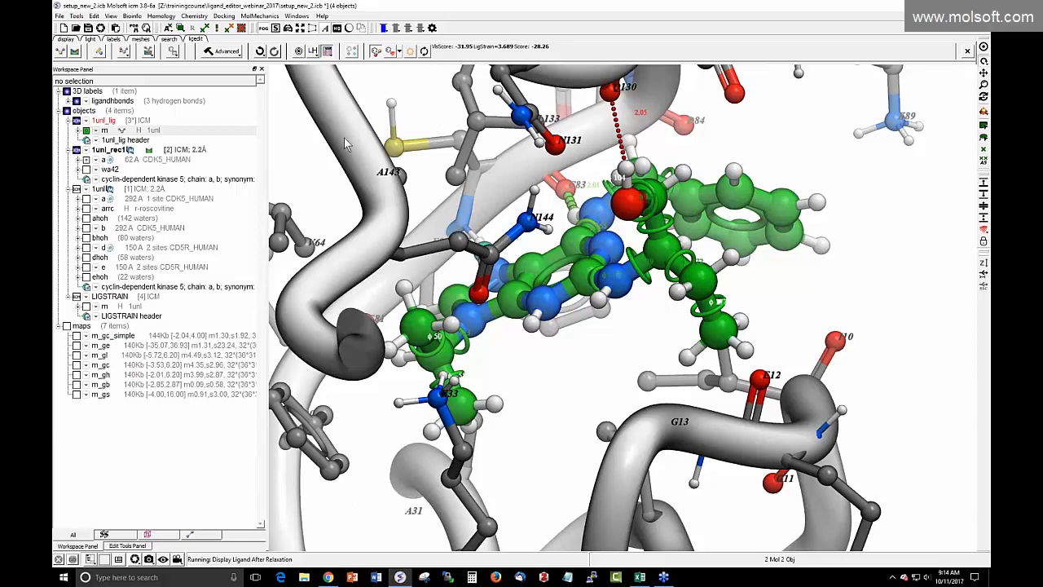
{"action": "left_click", "coordinate": [328, 51]}
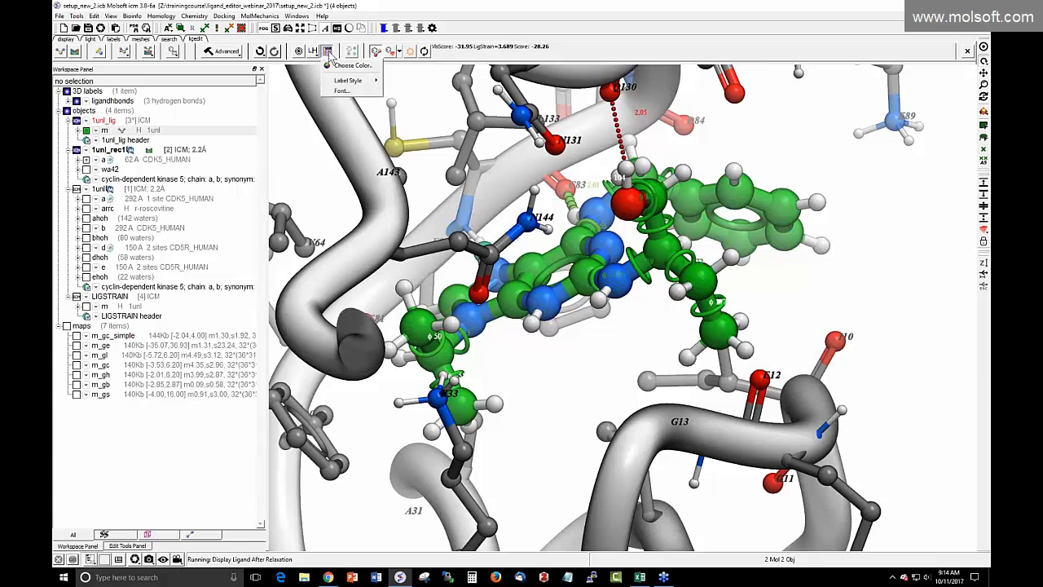
{"action": "mouse_move", "coordinate": [359, 80]}
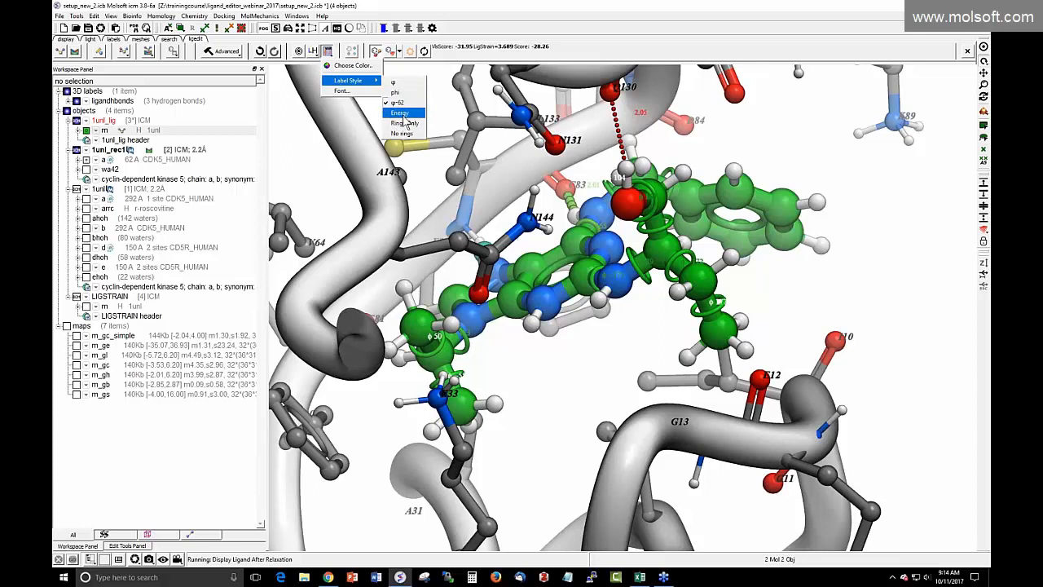
{"action": "left_click", "coordinate": [327, 52]}
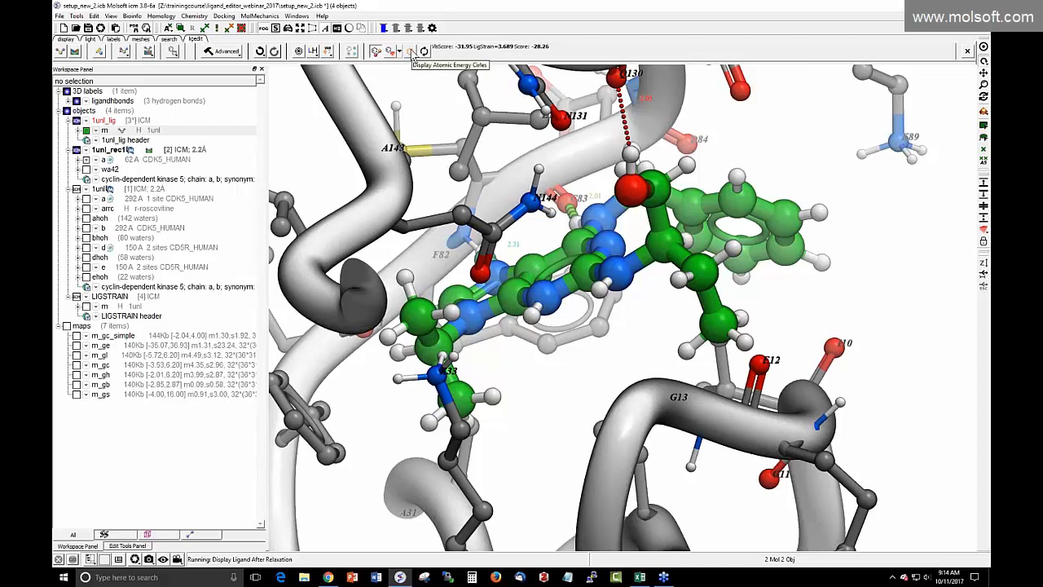
Display the atomic energy circles and values on the ligand, and turn them off again
{"action": "left_click", "coordinate": [412, 52]}
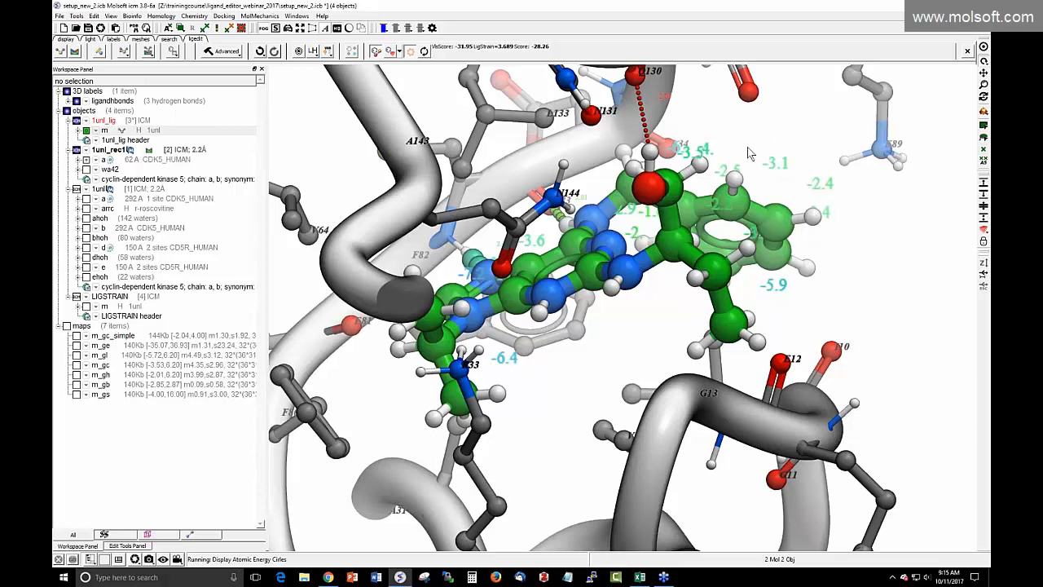
{"action": "left_click", "coordinate": [412, 54]}
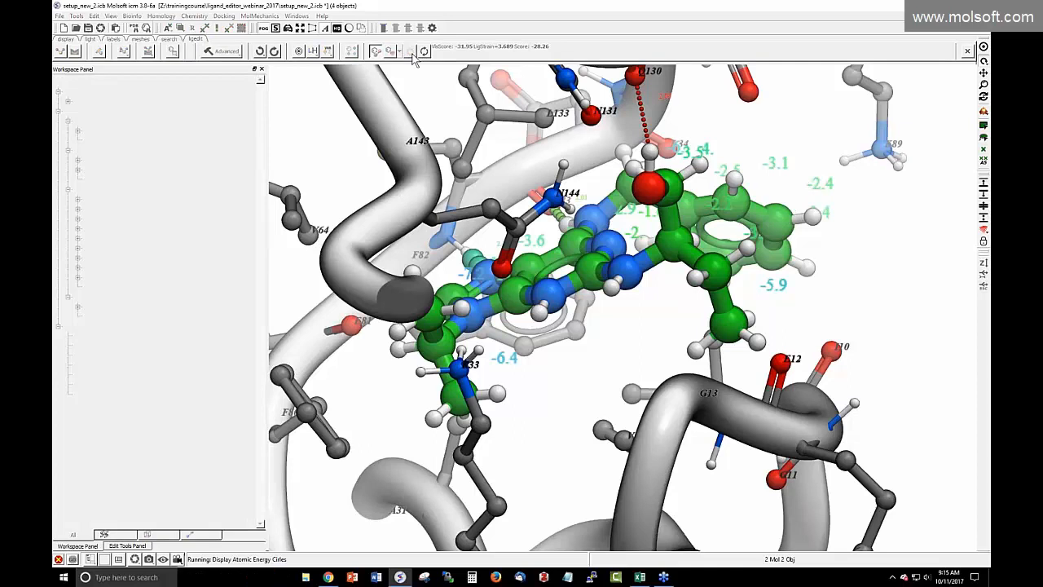
{"action": "left_click_drag", "start_coordinate": [607, 319], "coordinate": [665, 316]}
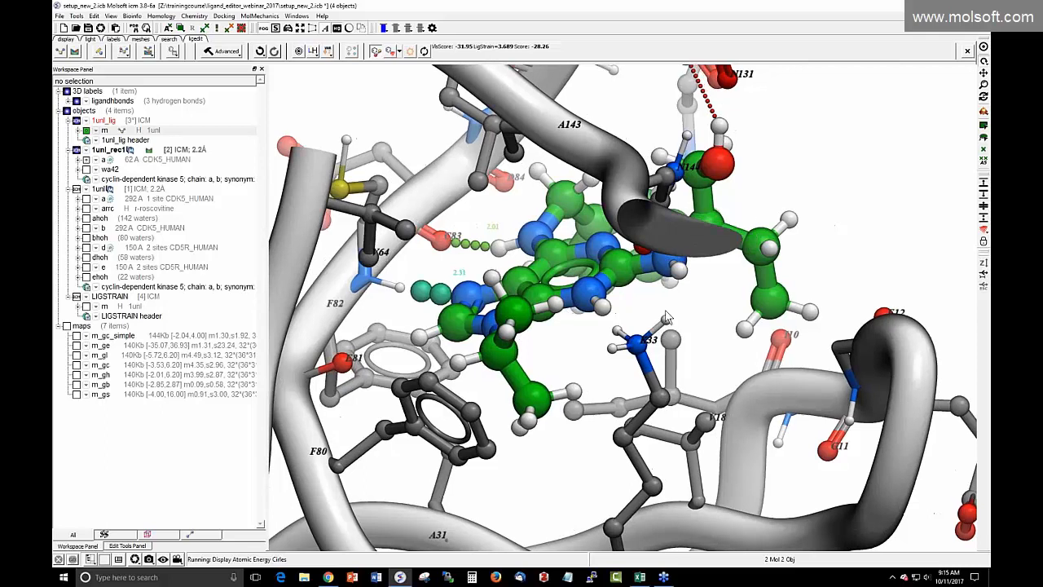
Analyze the ligand–receptor contacts using a sticks zoom scale of 100
{"action": "scroll", "coordinate": [276, 201], "scroll_direction": "down", "scroll_amount": 3}
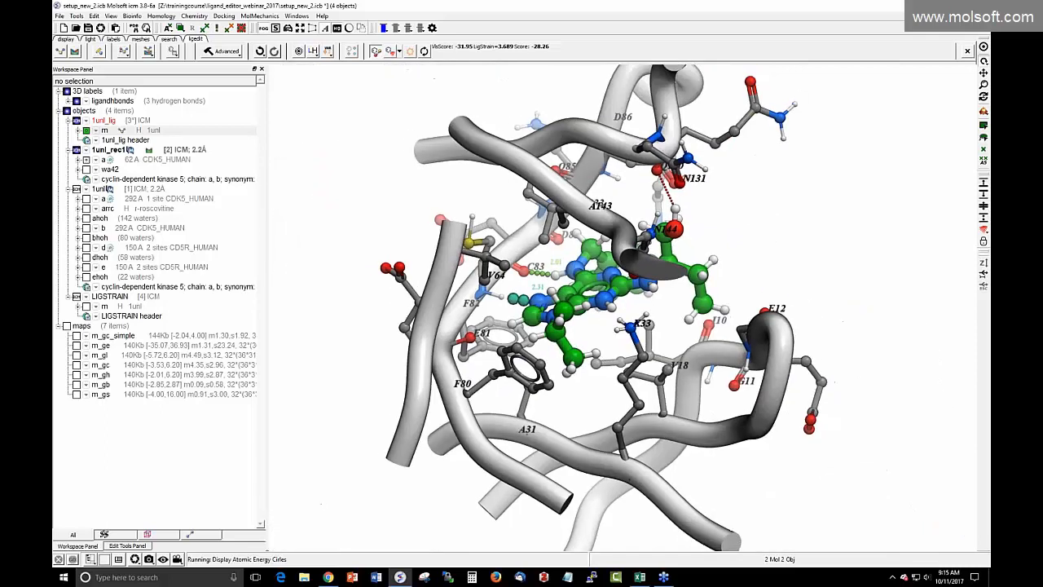
{"action": "left_click", "coordinate": [400, 52]}
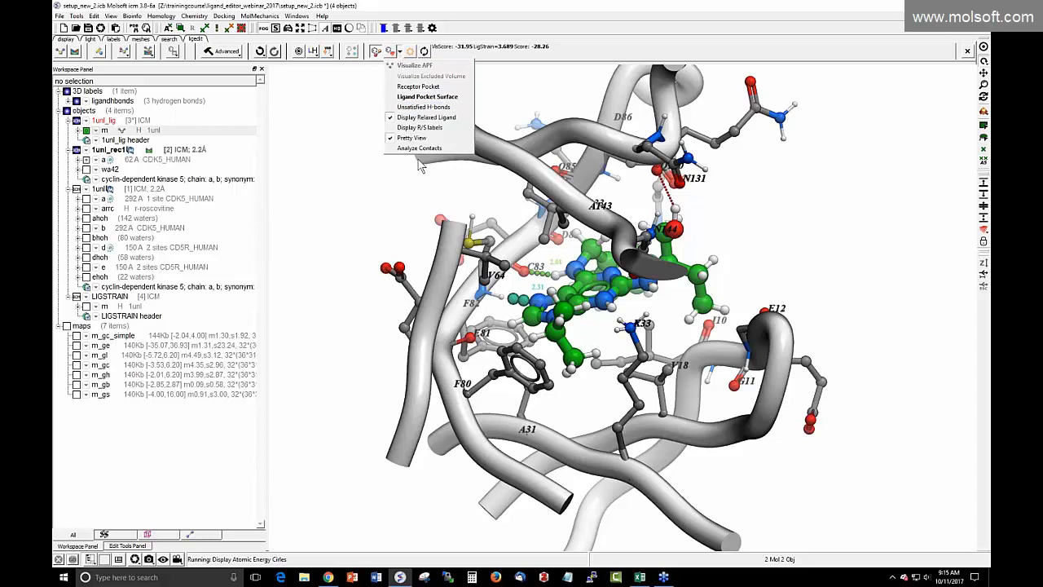
{"action": "left_click", "coordinate": [417, 148]}
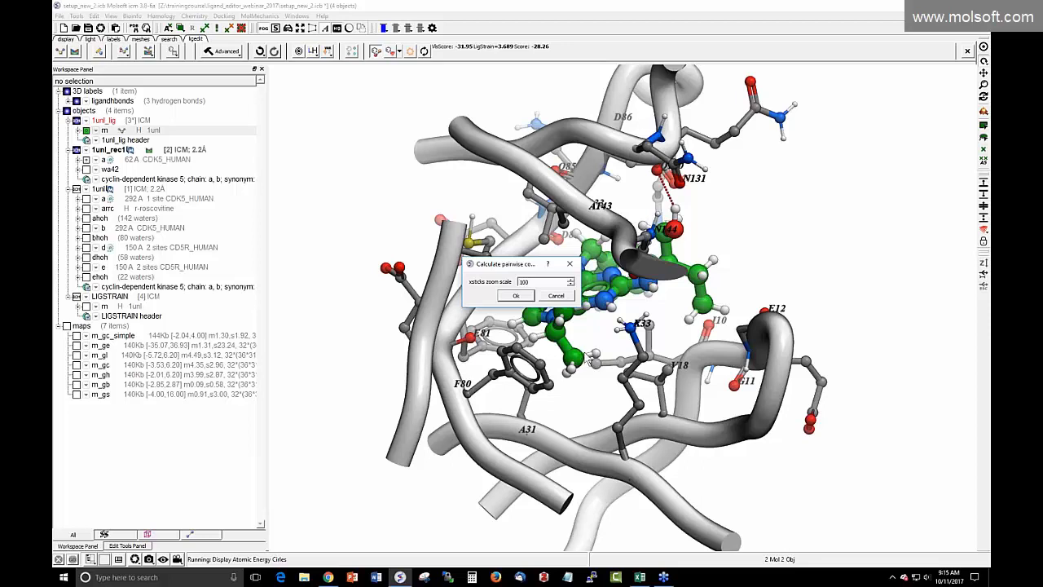
{"action": "left_click", "coordinate": [517, 297]}
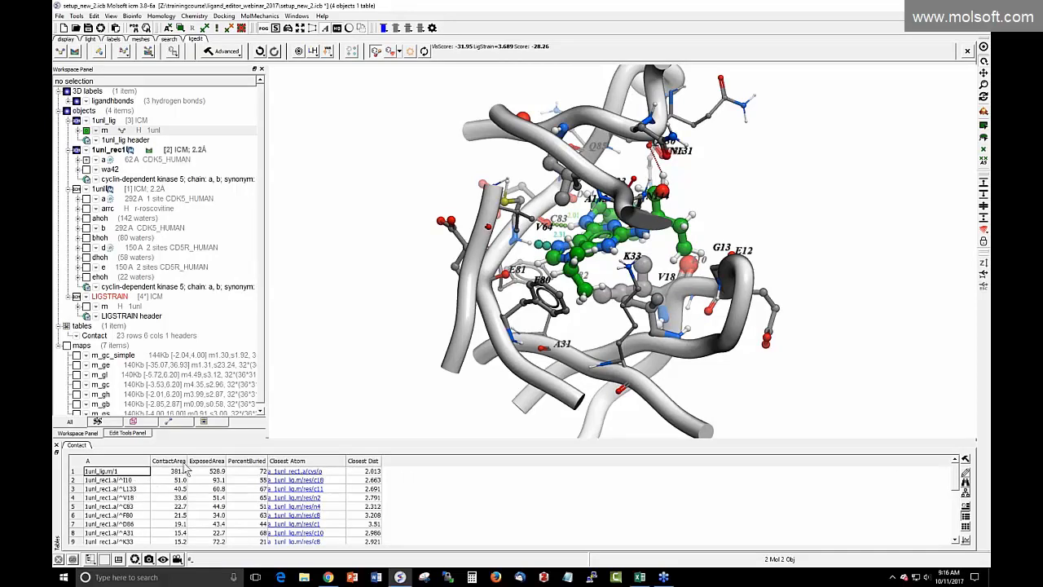
Select residue I10 from the contact table, center it in the 3D view, and examine its position around the ligand
{"action": "left_click", "coordinate": [122, 480]}
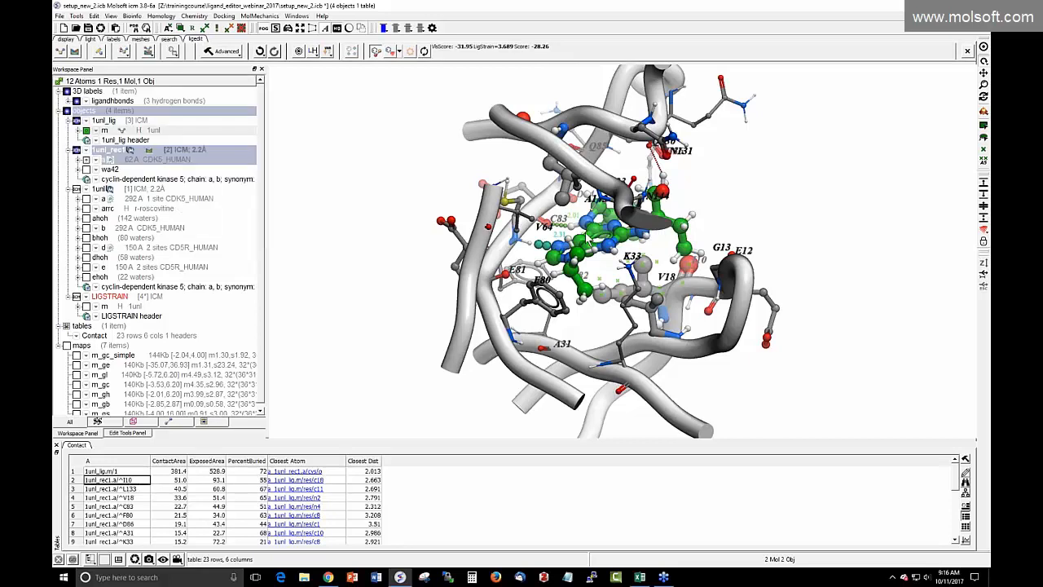
{"action": "left_click", "coordinate": [983, 49]}
{"action": "left_click_drag", "start_coordinate": [427, 249], "coordinate": [322, 269]}
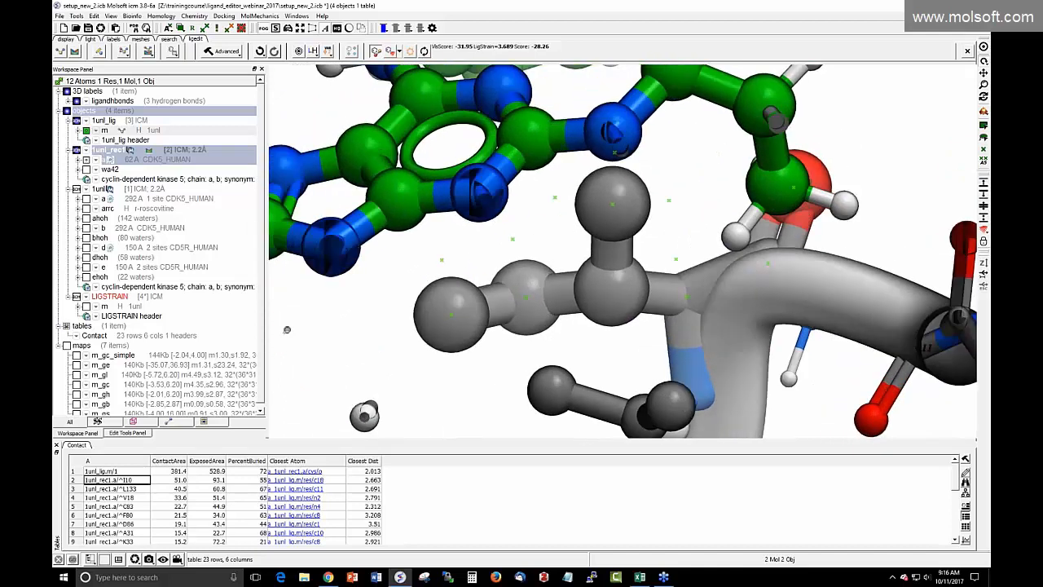
{"action": "left_click_drag", "start_coordinate": [287, 330], "coordinate": [286, 345]}
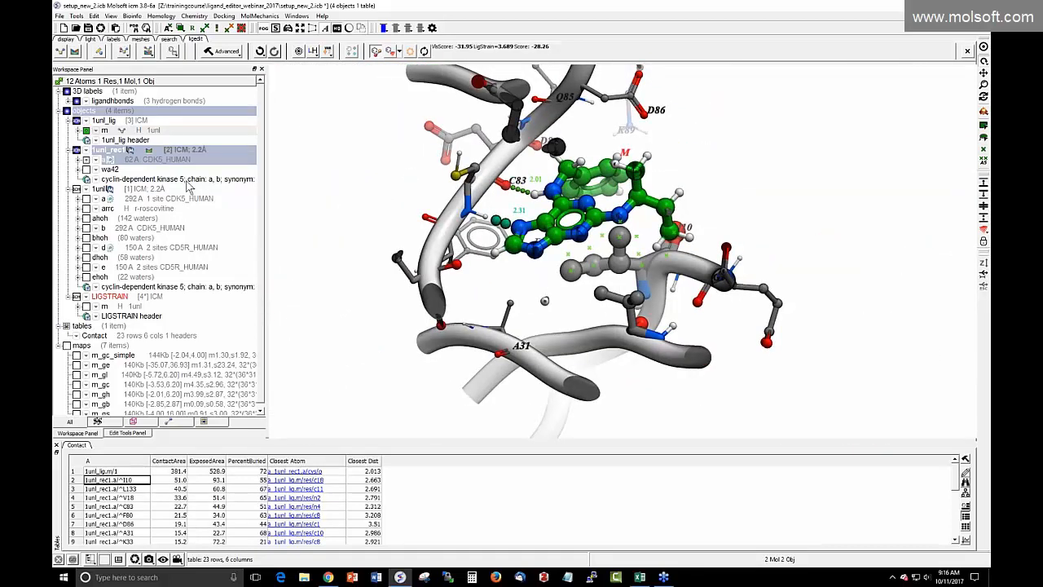
{"action": "left_click", "coordinate": [301, 53]}
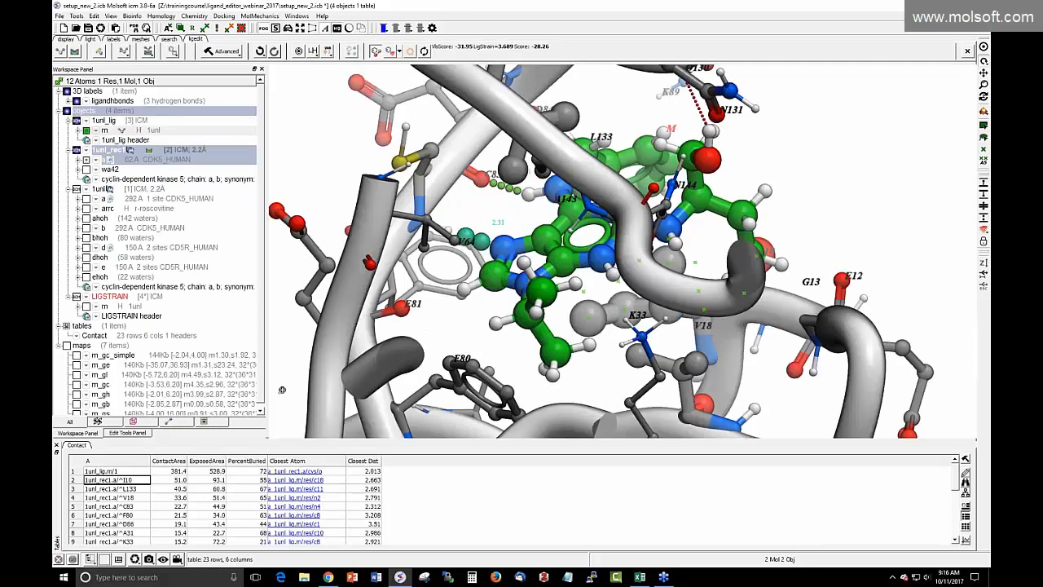
{"action": "left_click_drag", "start_coordinate": [282, 390], "coordinate": [283, 331]}
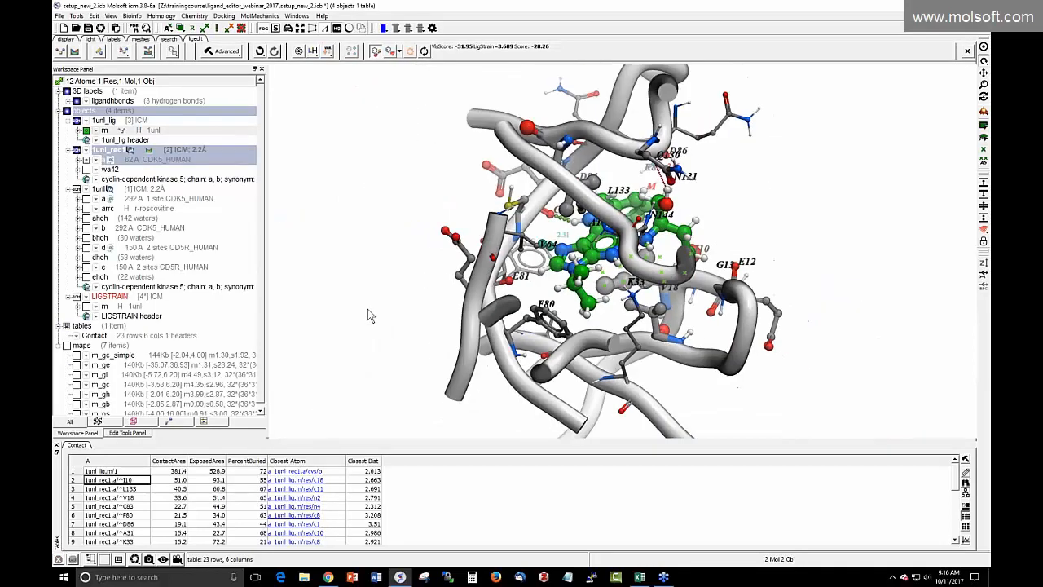
{"action": "left_click_drag", "start_coordinate": [367, 309], "coordinate": [405, 308]}
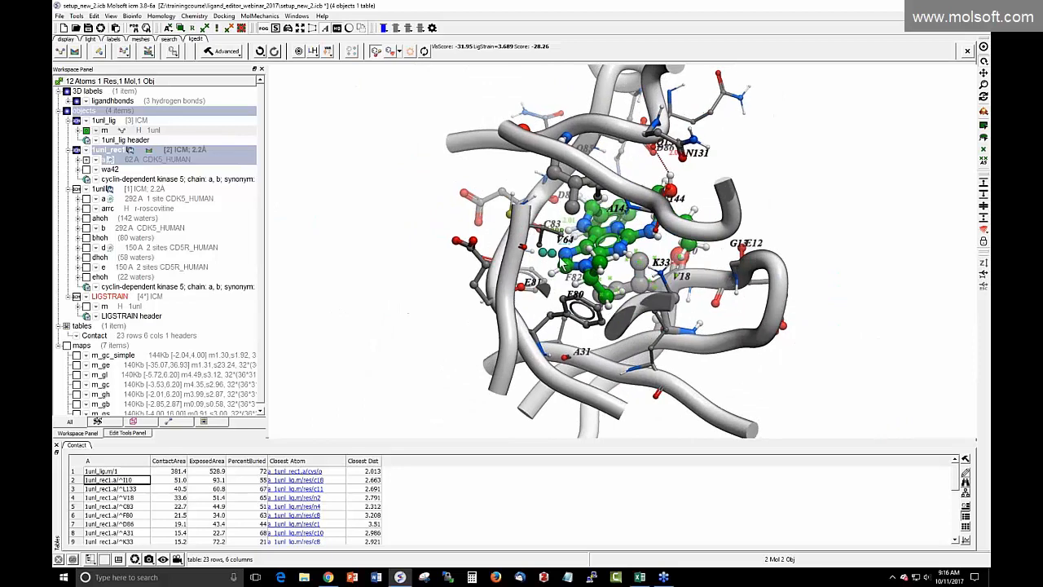
{"action": "left_click_drag", "start_coordinate": [571, 234], "coordinate": [613, 174]}
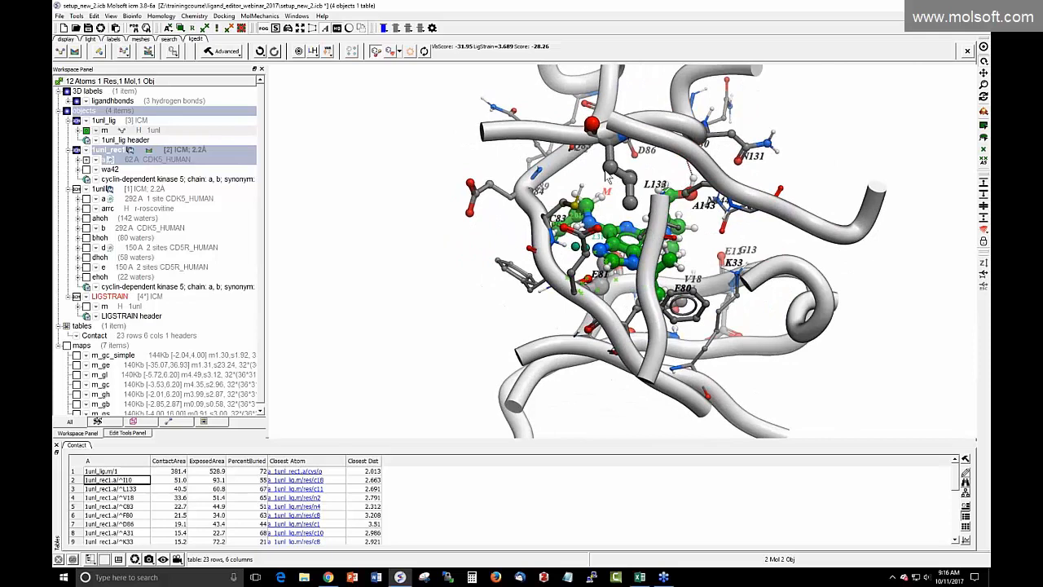
Select residue L133 from the contact table and examine its position and the remaining contact rows
{"action": "left_click", "coordinate": [128, 489]}
{"action": "left_click_drag", "start_coordinate": [413, 309], "coordinate": [255, 307]}
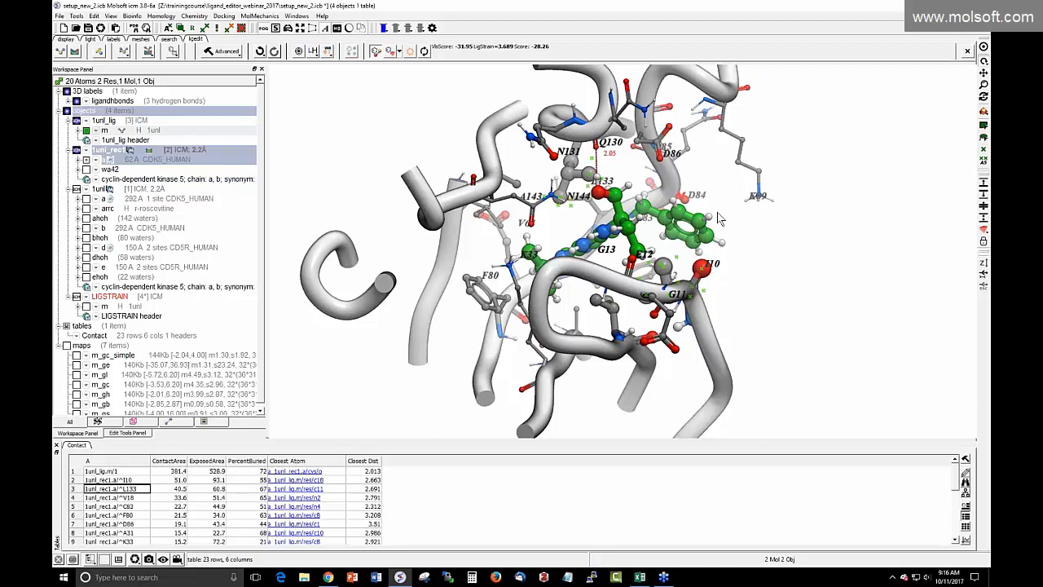
{"action": "scroll", "coordinate": [373, 501], "scroll_direction": "down", "scroll_amount": 1}
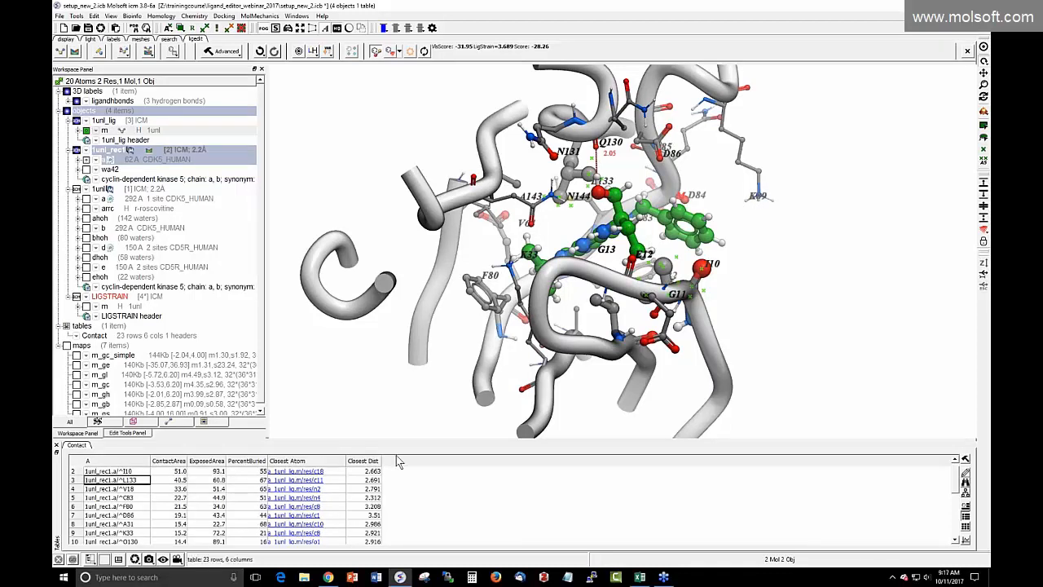
{"action": "scroll", "coordinate": [285, 501], "scroll_direction": "down", "scroll_amount": 4}
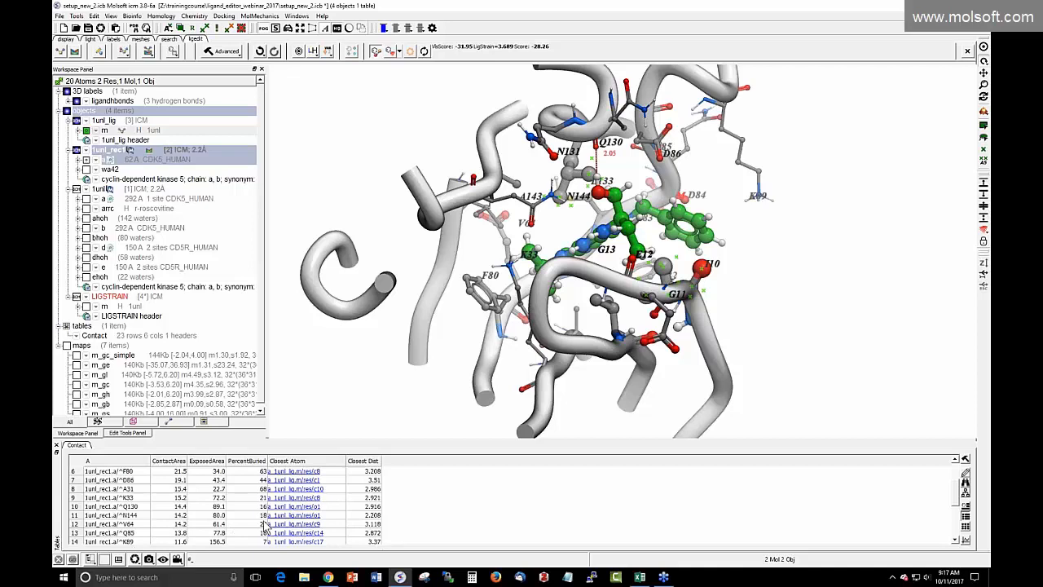
{"action": "scroll", "coordinate": [264, 525], "scroll_direction": "up", "scroll_amount": 1}
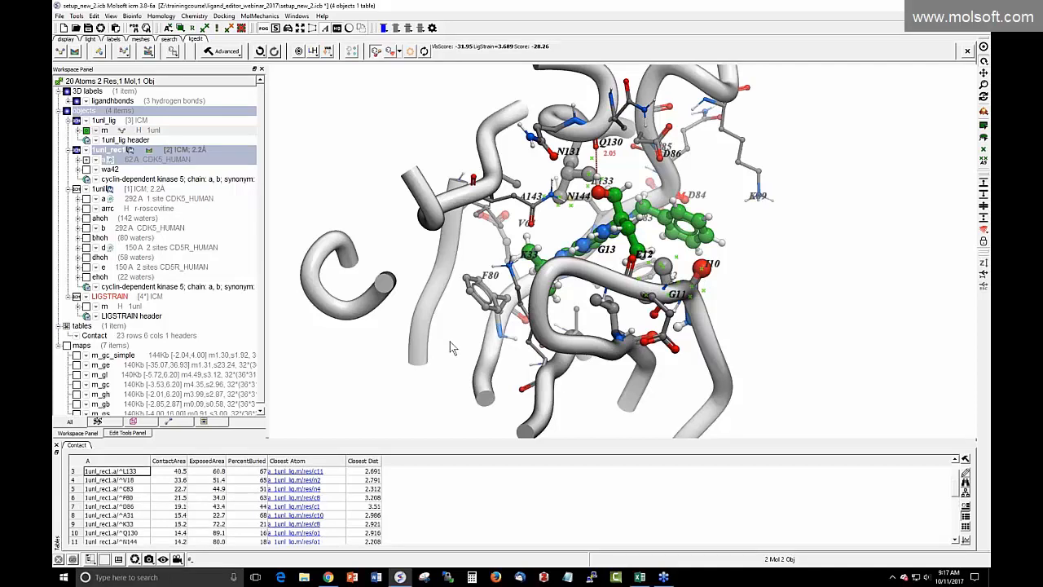
{"action": "mouse_move", "coordinate": [449, 342]}
{"action": "left_mouse_down"}
{"action": "mouse_move", "coordinate": [466, 352]}
{"action": "mouse_move", "coordinate": [463, 342]}
{"action": "left_mouse_up"}
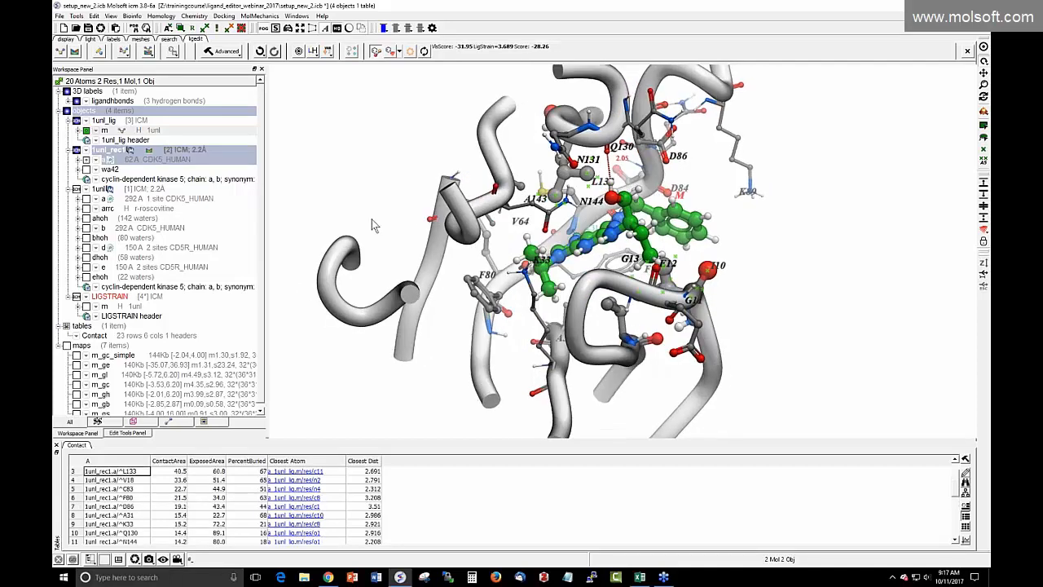
Clear the residue selection and generate a 2D interaction diagram with hydrophobic distance cutoff 4.50 and hydrogen bond strength 0.80
{"action": "left_click", "coordinate": [368, 143]}
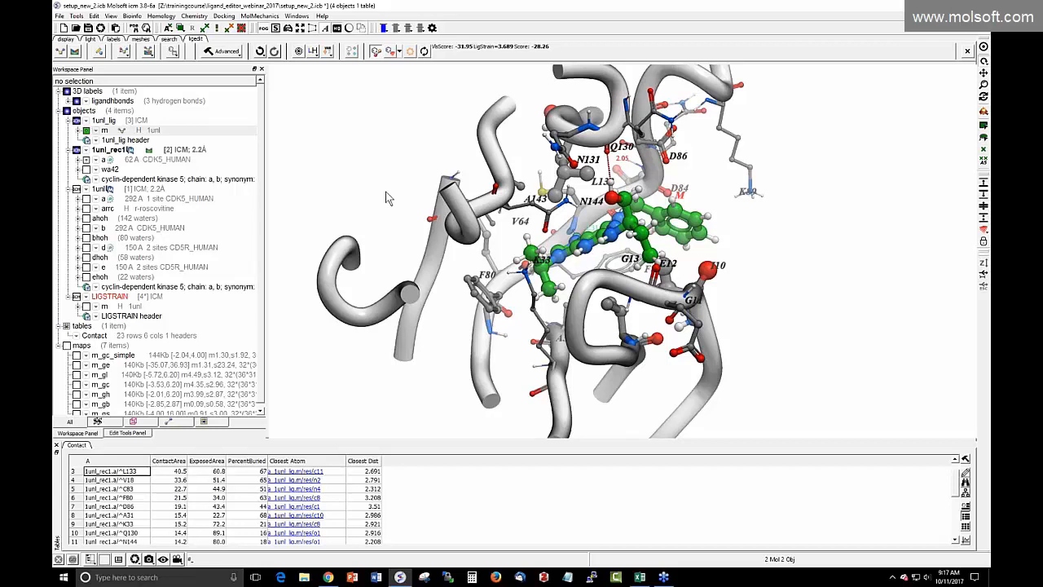
{"action": "left_click_drag", "start_coordinate": [384, 190], "coordinate": [363, 204]}
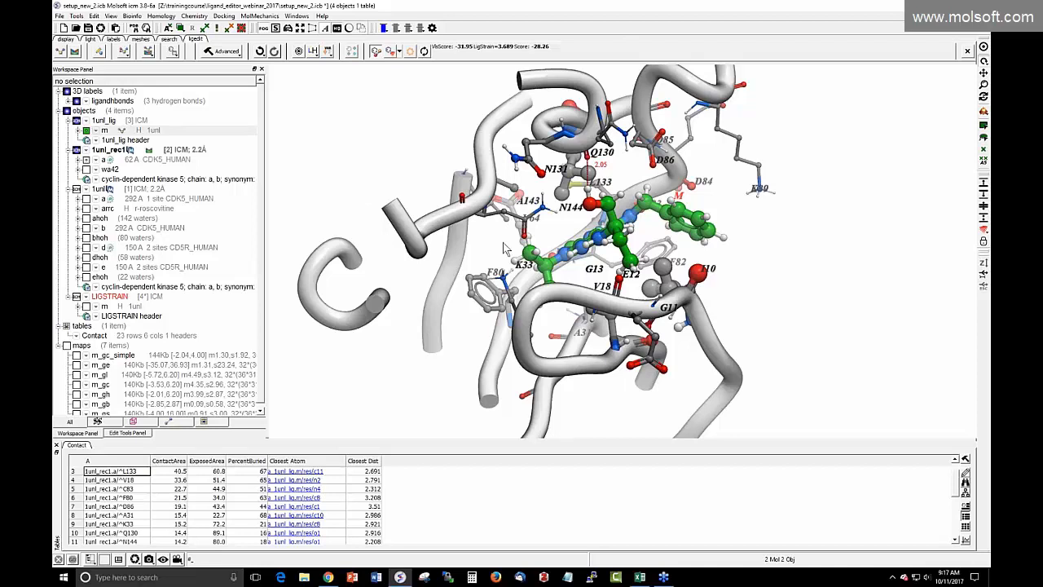
{"action": "left_click", "coordinate": [352, 51]}
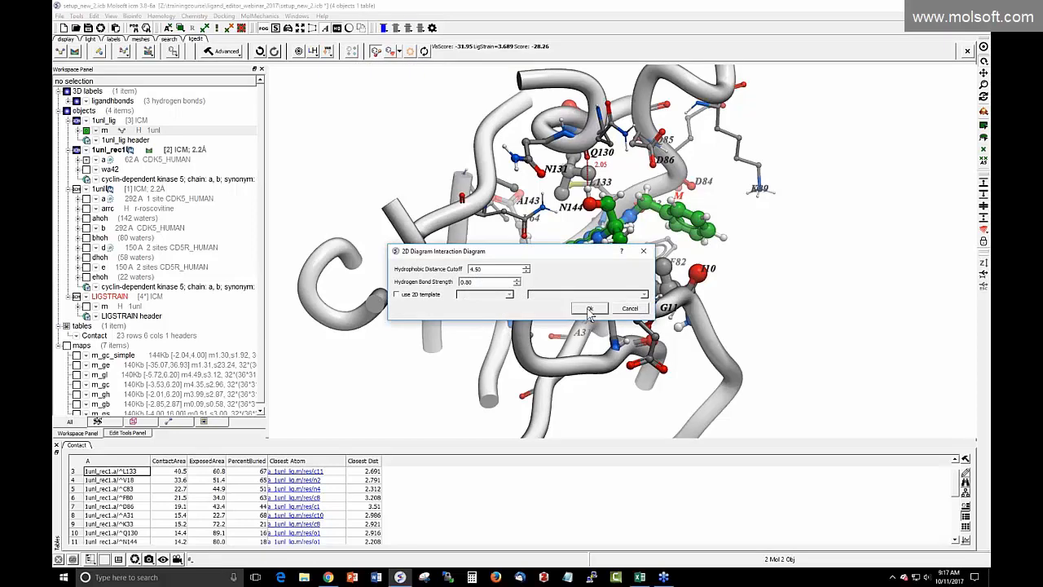
{"action": "left_click", "coordinate": [591, 314]}
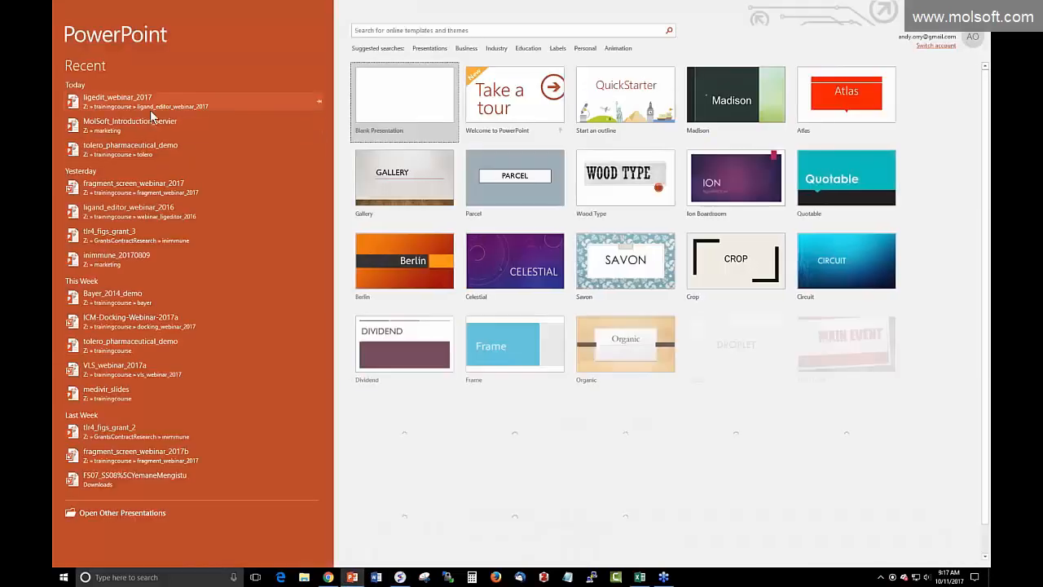
Open the ligedit_webinar_2017 presentation in PowerPoint and present the Ligand Interaction Diagrams slide full screen
{"action": "left_click", "coordinate": [150, 110]}
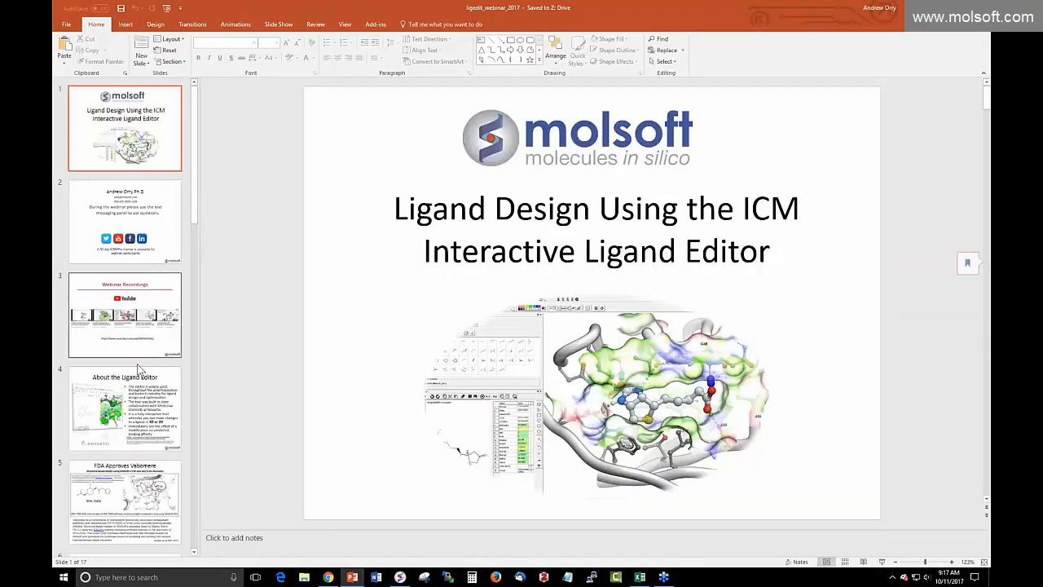
{"action": "scroll", "coordinate": [136, 383], "scroll_direction": "down", "scroll_amount": 6}
{"action": "left_click", "coordinate": [136, 383]}
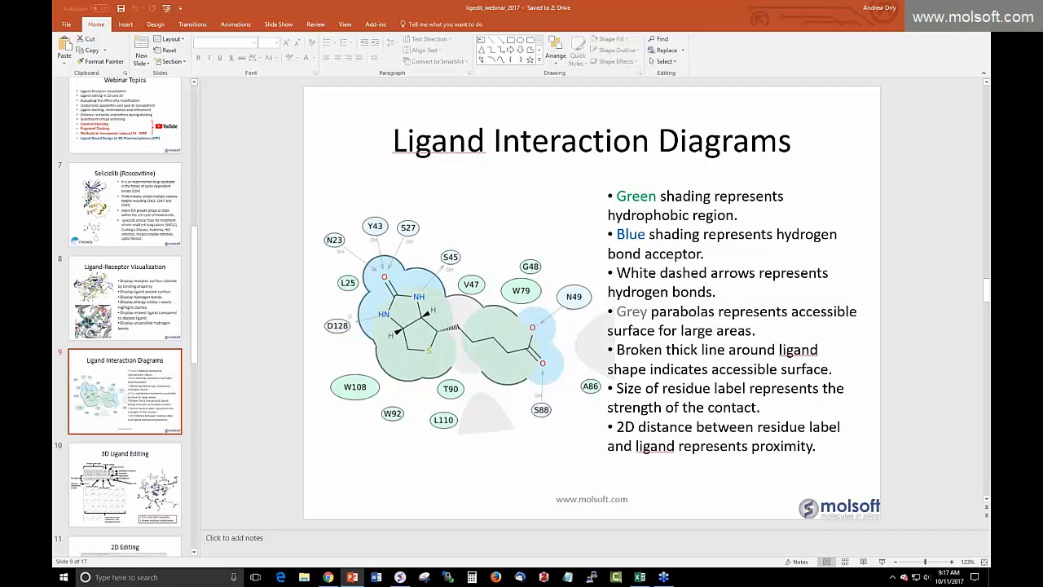
{"action": "left_click", "coordinate": [278, 23]}
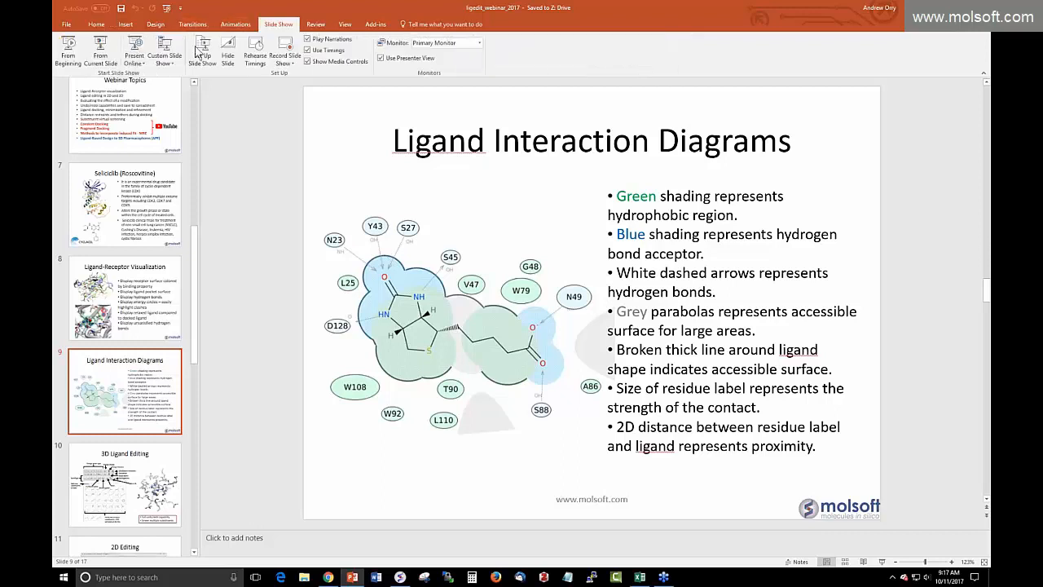
{"action": "left_click", "coordinate": [100, 51]}
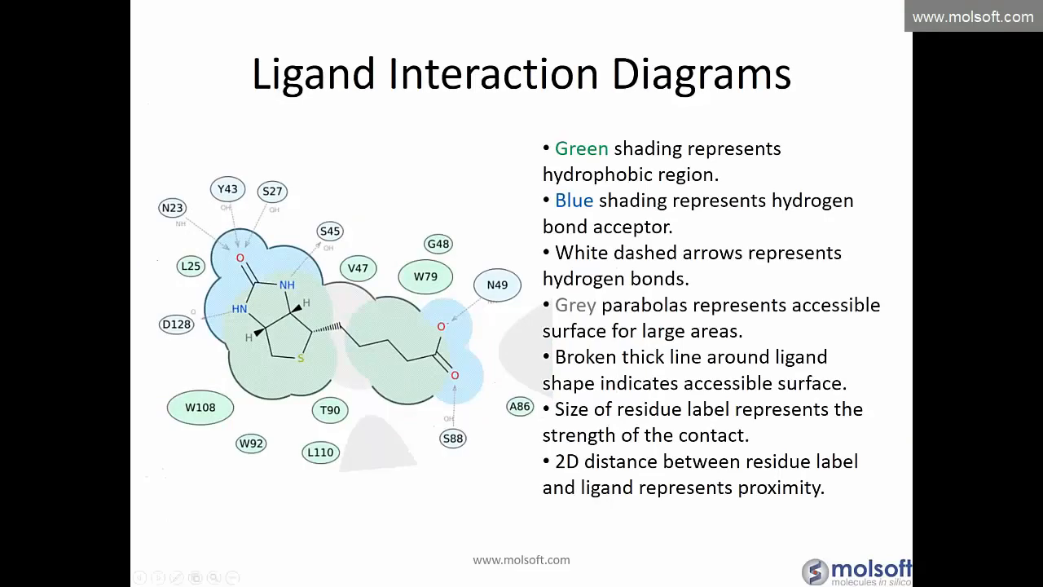
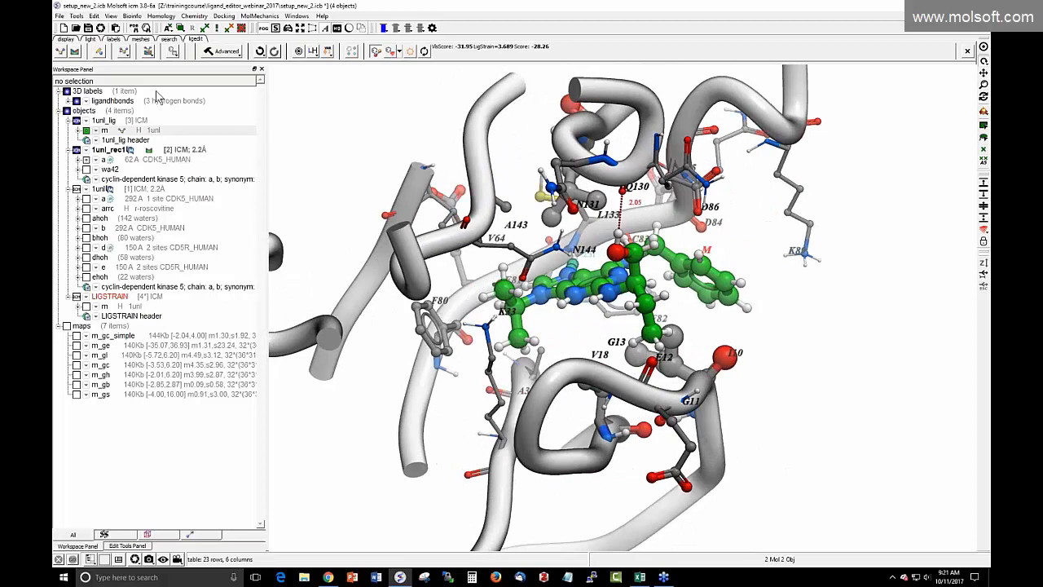
Open the ligand editing tools with the fragment and atom palette beside the binding pocket
{"action": "left_click", "coordinate": [99, 52]}
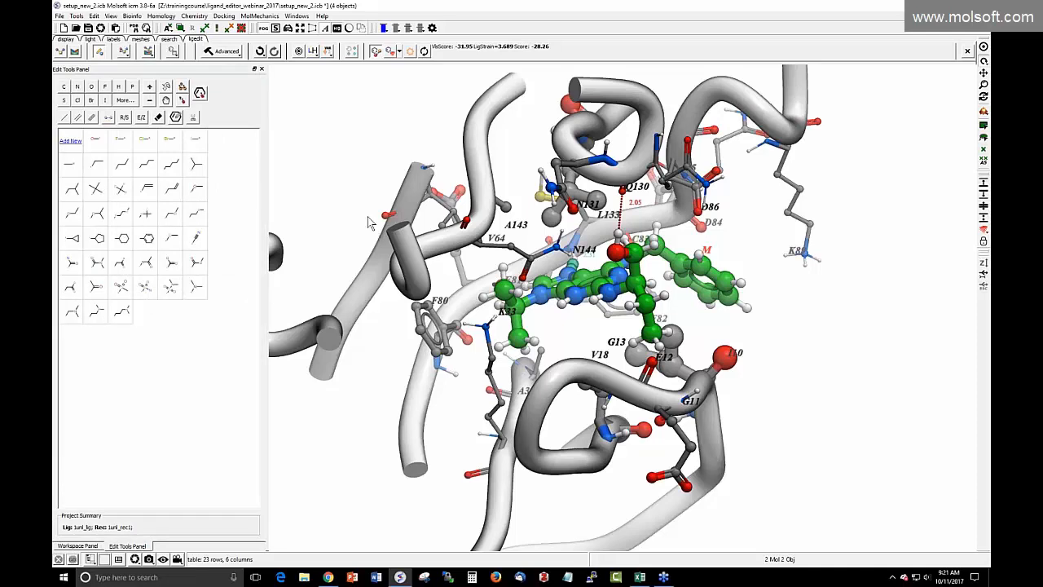
{"action": "left_click_drag", "start_coordinate": [347, 208], "coordinate": [310, 187]}
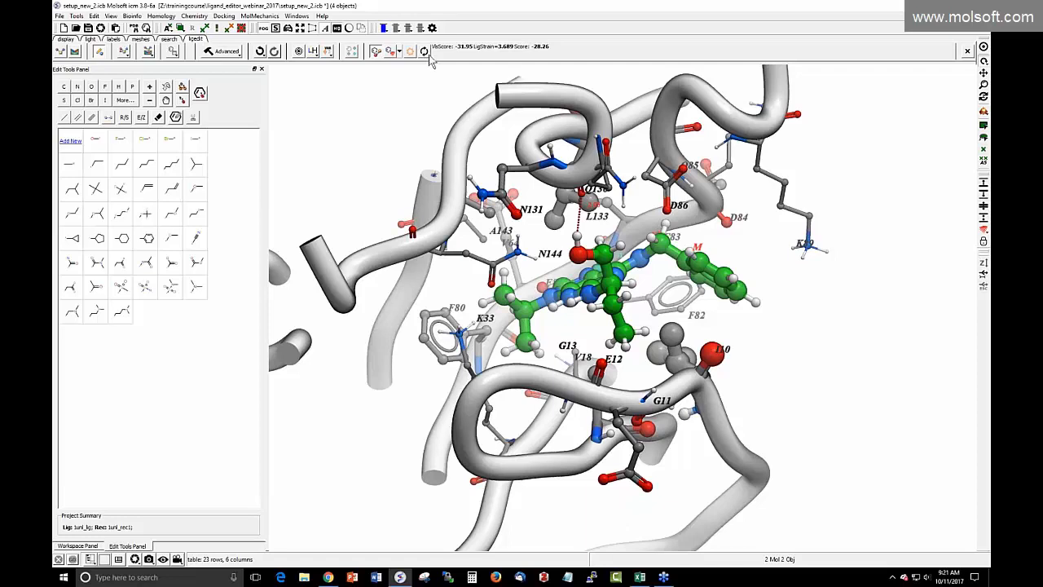
{"action": "left_click_drag", "start_coordinate": [417, 121], "coordinate": [417, 122]}
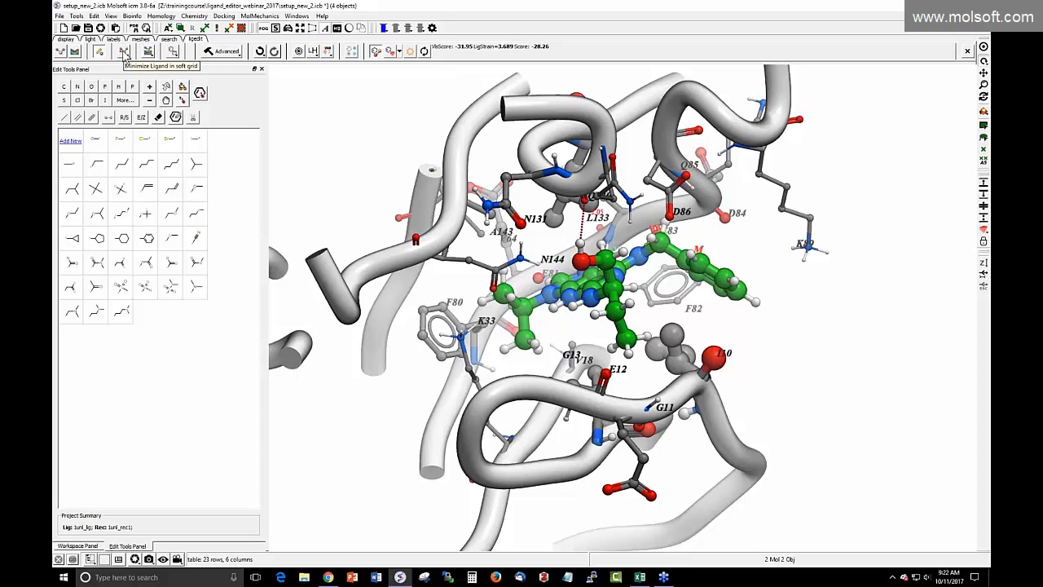
Minimize the ligand in the soft grid, undo the minimization, and review the available minimization modes
{"action": "left_click", "coordinate": [124, 51]}
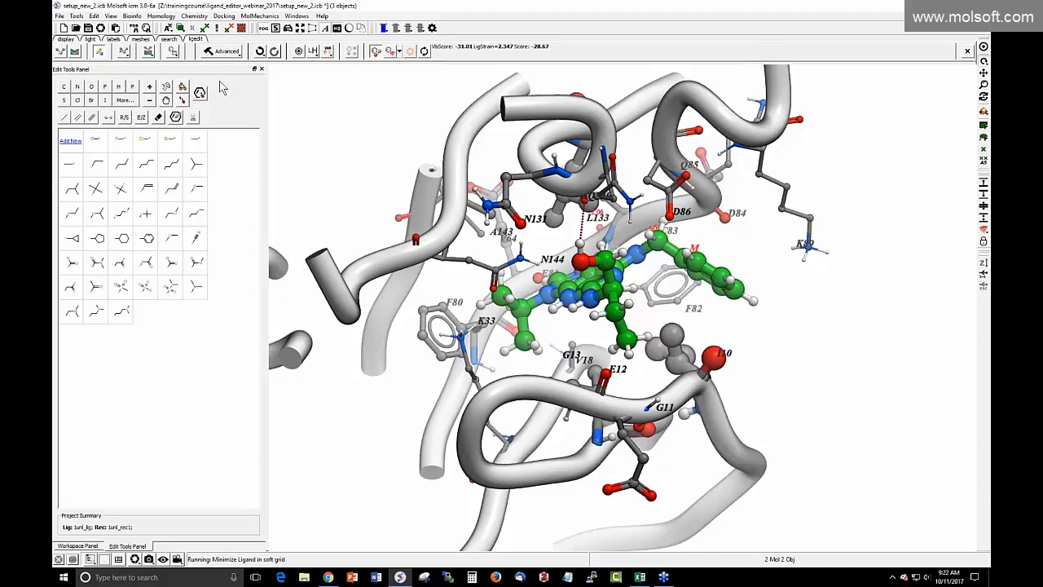
{"action": "left_click", "coordinate": [260, 51]}
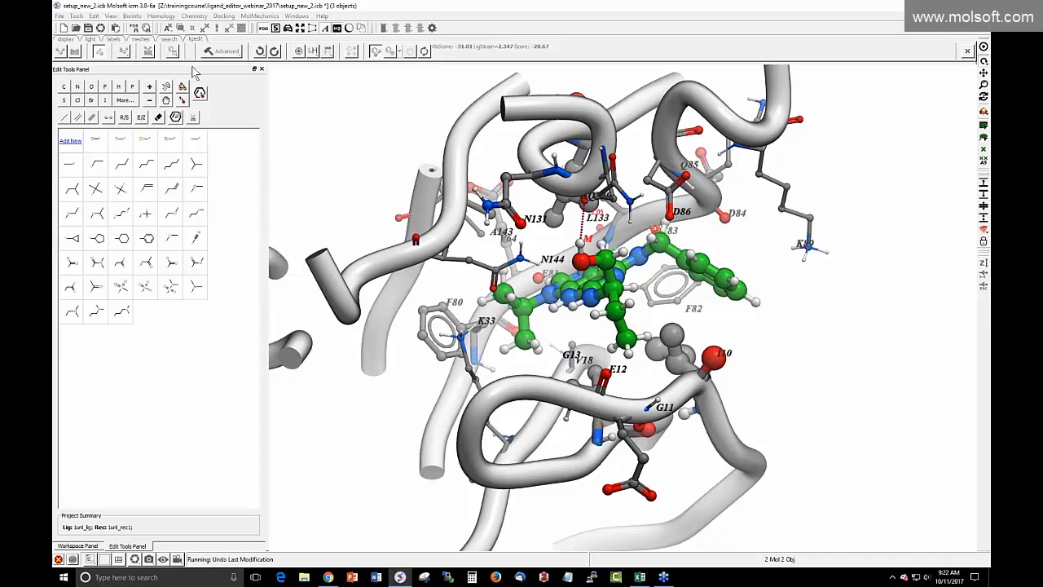
{"action": "left_click", "coordinate": [123, 51]}
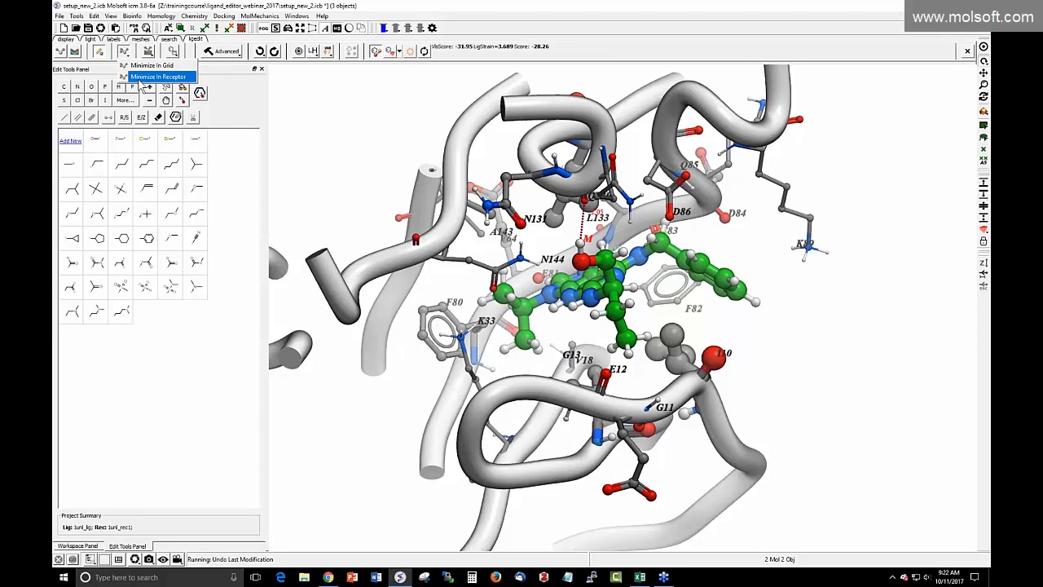
{"action": "left_click", "coordinate": [313, 133]}
Replace the ligand's hydroxyl oxygen with carbon, check the binding score, and undo the replacement
{"action": "mouse_move", "coordinate": [329, 159]}
{"action": "left_mouse_down"}
{"action": "mouse_move", "coordinate": [348, 167]}
{"action": "mouse_move", "coordinate": [332, 176]}
{"action": "mouse_move", "coordinate": [330, 160]}
{"action": "mouse_move", "coordinate": [356, 157]}
{"action": "mouse_move", "coordinate": [345, 168]}
{"action": "mouse_move", "coordinate": [337, 158]}
{"action": "left_mouse_up"}
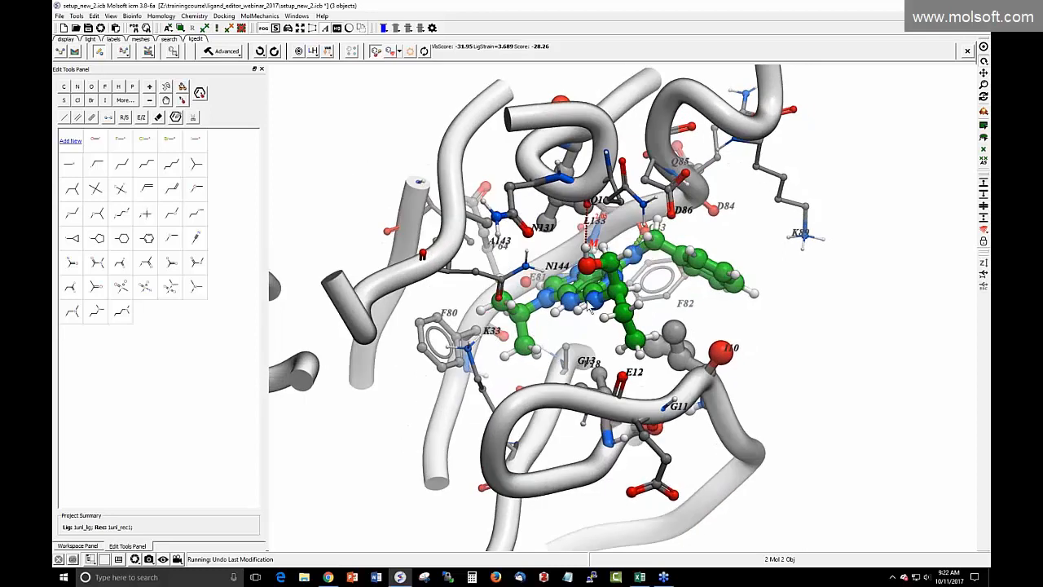
{"action": "left_click_drag", "start_coordinate": [590, 310], "coordinate": [541, 314]}
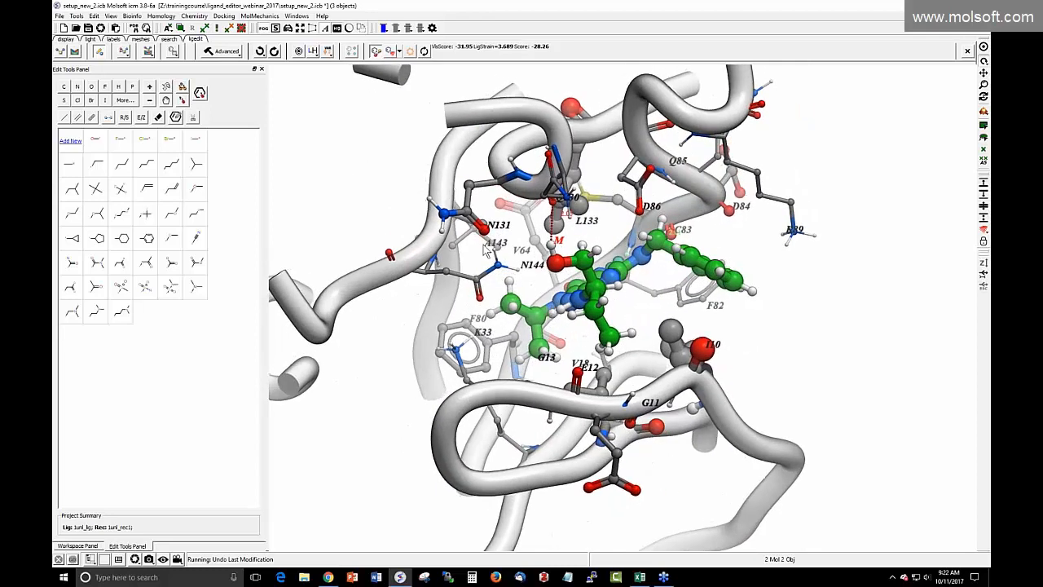
{"action": "scroll", "coordinate": [282, 322], "scroll_direction": "up", "scroll_amount": 5}
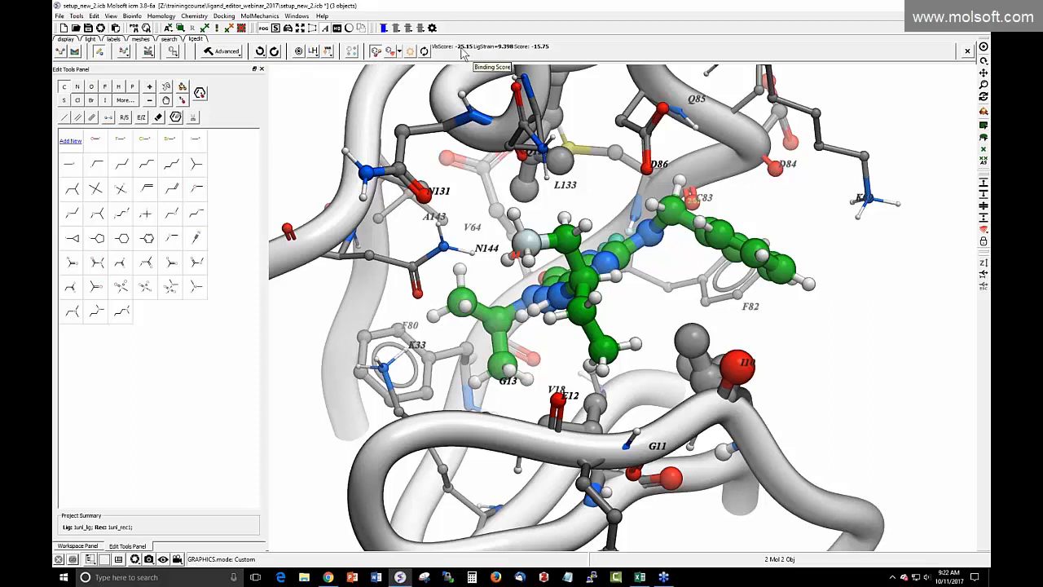
{"action": "left_click", "coordinate": [260, 51]}
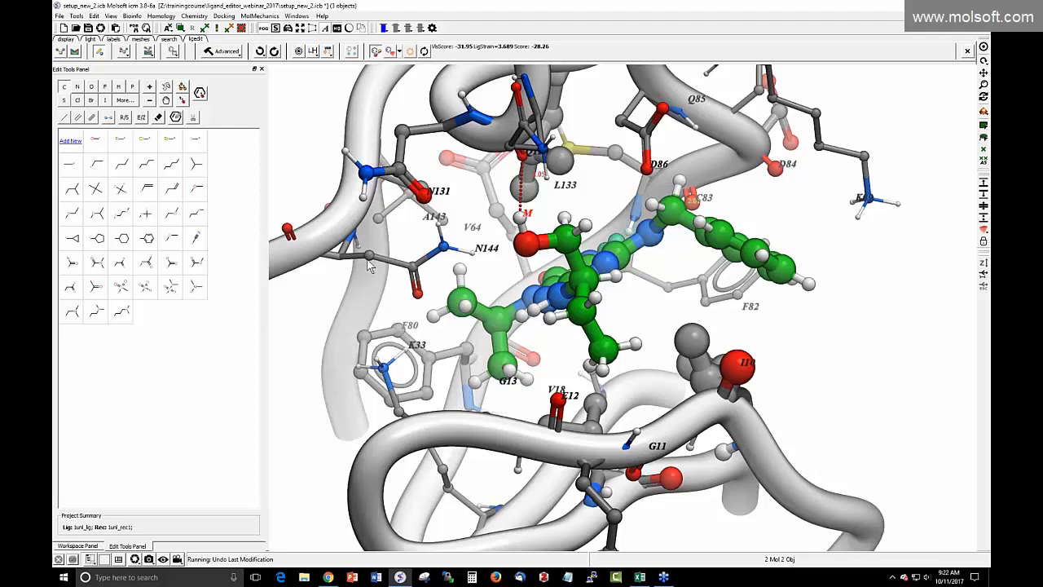
Change the ligand's hydroxyl carbon–oxygen bond to a double bond, check the binding score, and undo the change
{"action": "left_click", "coordinate": [79, 119]}
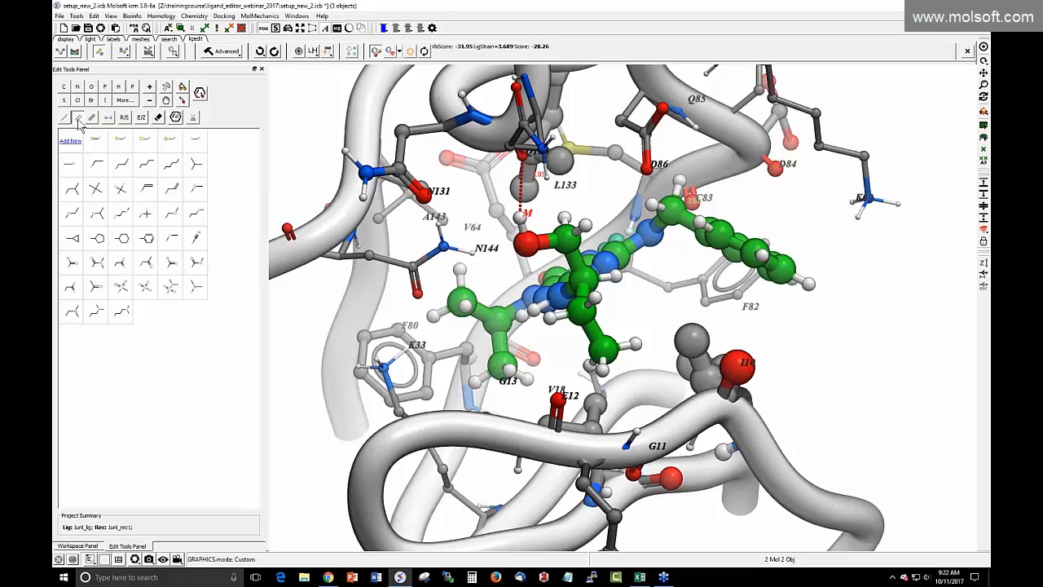
{"action": "left_click", "coordinate": [541, 242]}
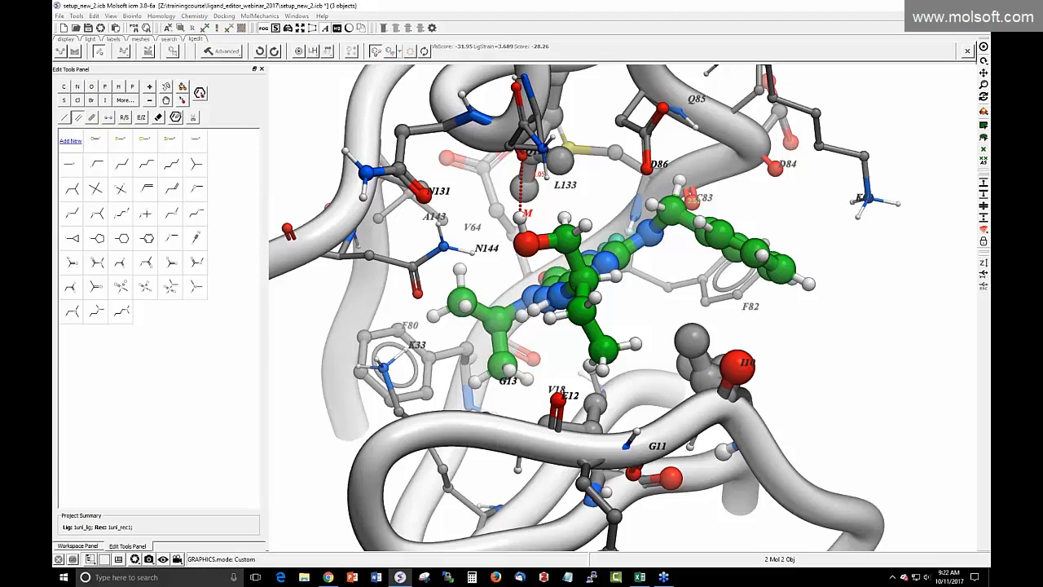
{"action": "left_click", "coordinate": [423, 52]}
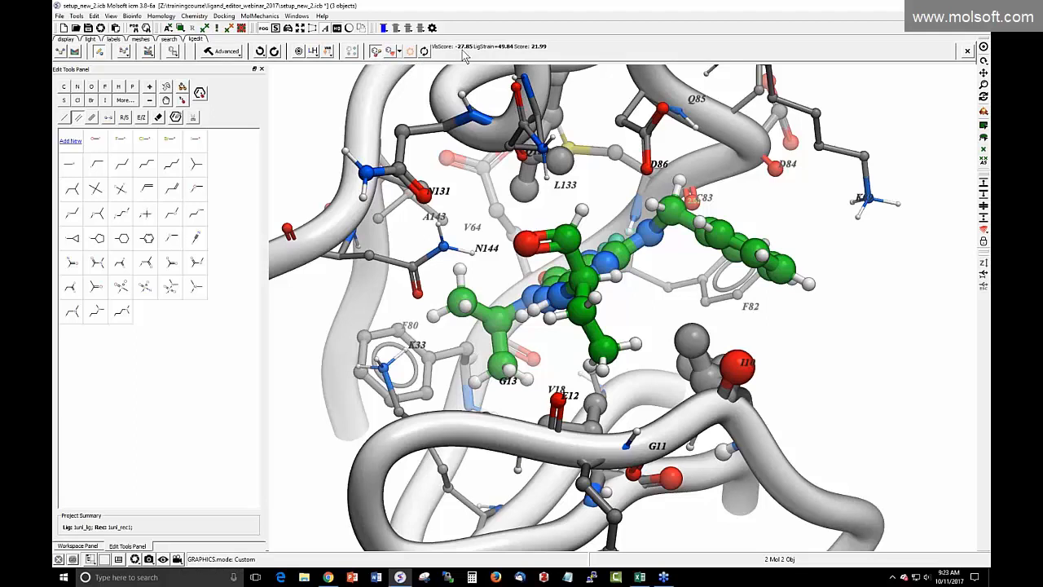
{"action": "left_click", "coordinate": [260, 52]}
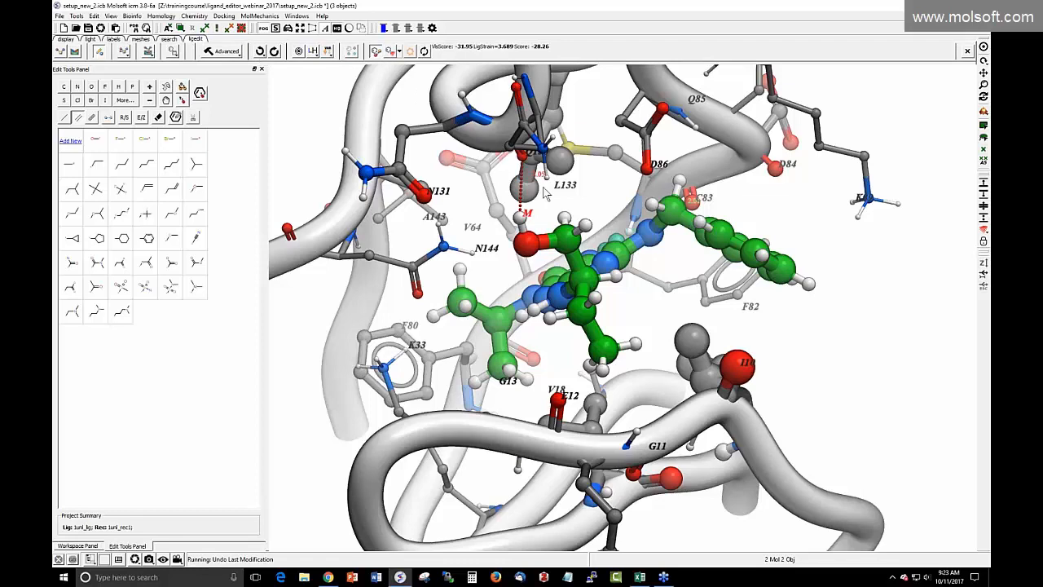
Rotate the torsion angle of the ligand's hydroxymethyl bond and undo the rotation
{"action": "left_click_drag", "start_coordinate": [560, 206], "coordinate": [538, 214]}
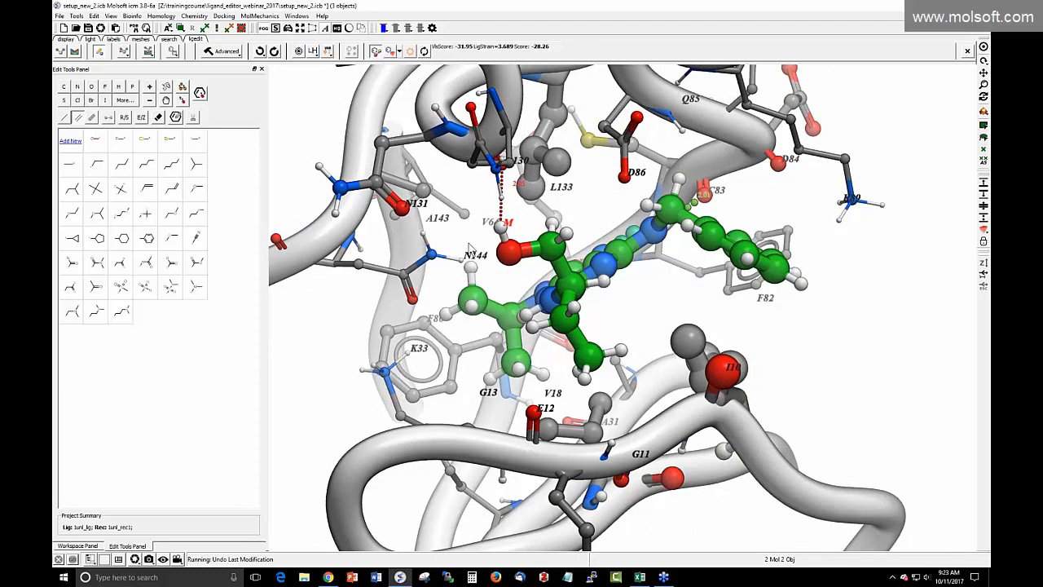
{"action": "left_click_drag", "start_coordinate": [477, 243], "coordinate": [467, 229]}
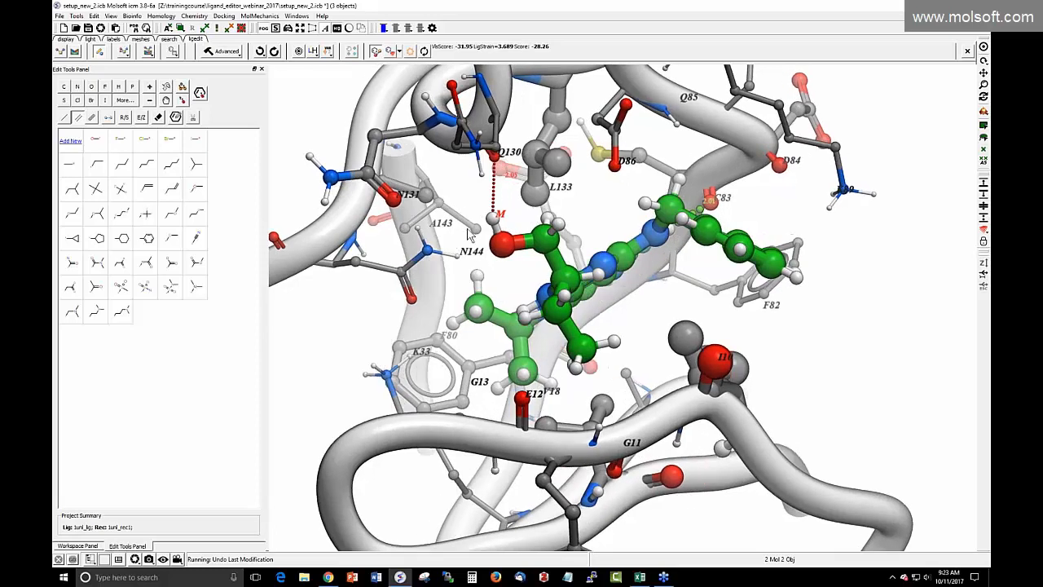
{"action": "left_click", "coordinate": [166, 90]}
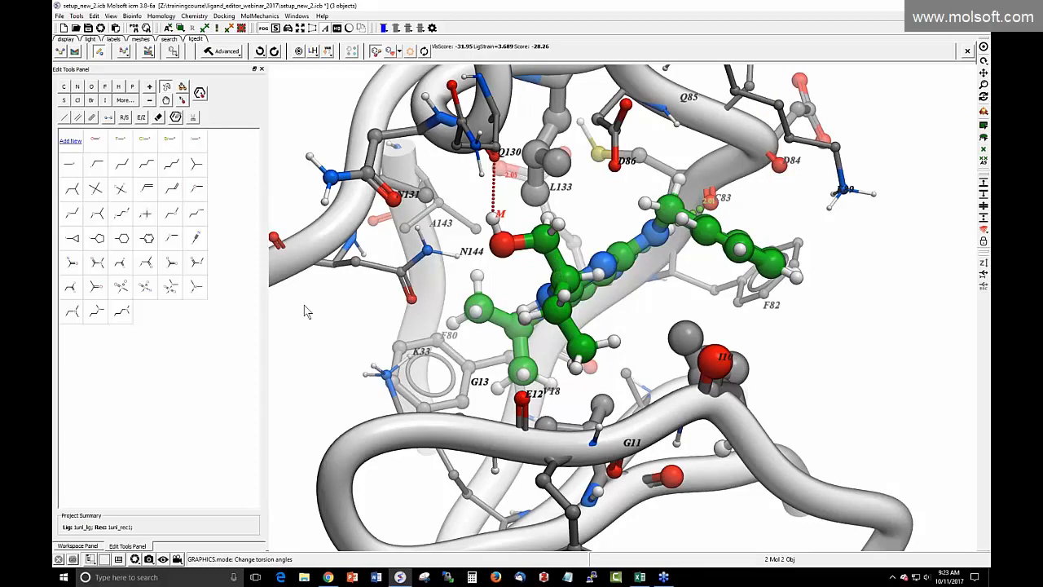
{"action": "scroll", "coordinate": [286, 308], "scroll_direction": "up", "scroll_amount": 4}
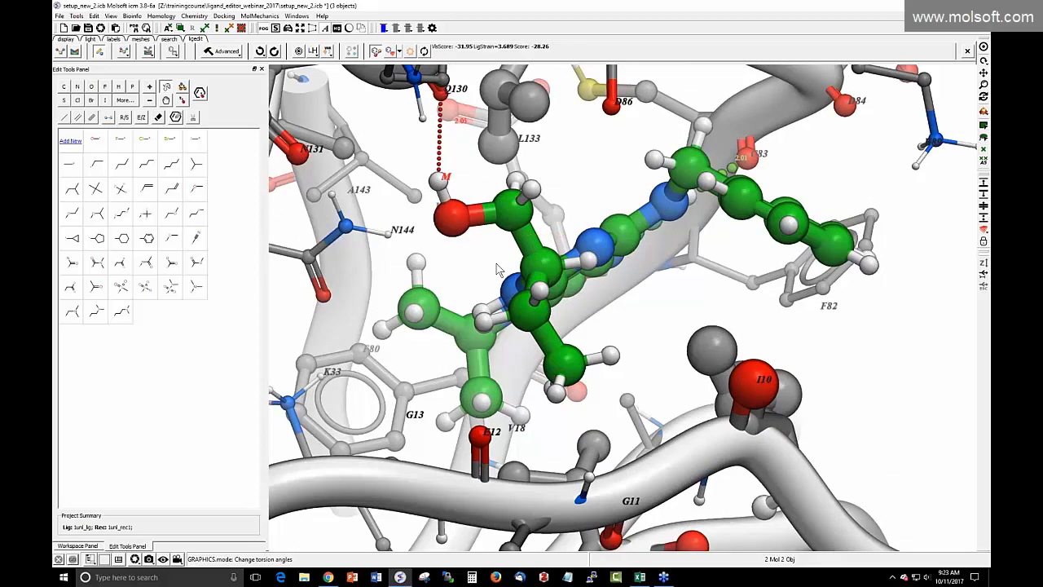
{"action": "left_click_drag", "start_coordinate": [486, 258], "coordinate": [489, 259]}
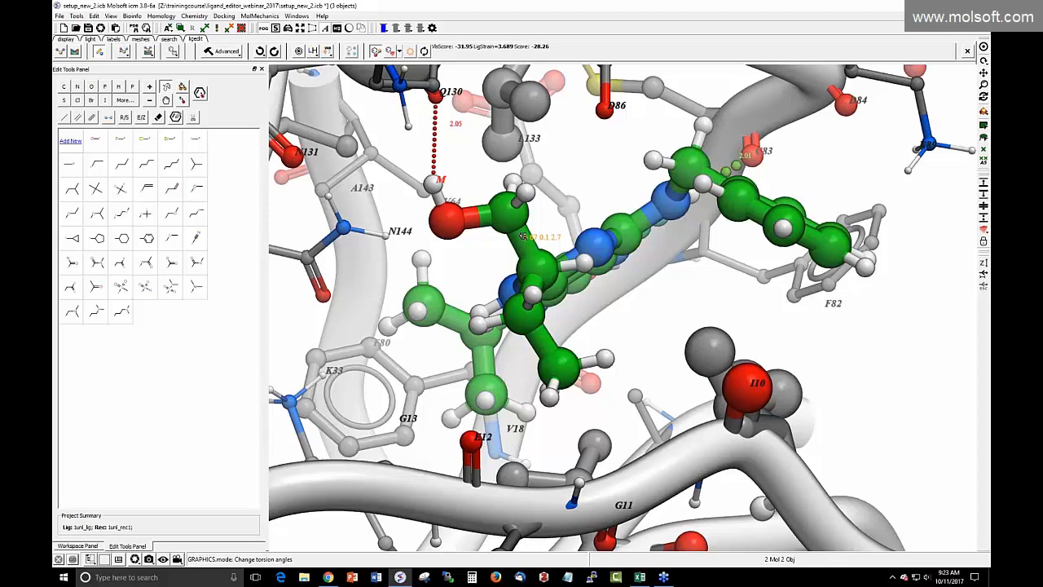
{"action": "left_click_drag", "start_coordinate": [522, 235], "coordinate": [572, 190]}
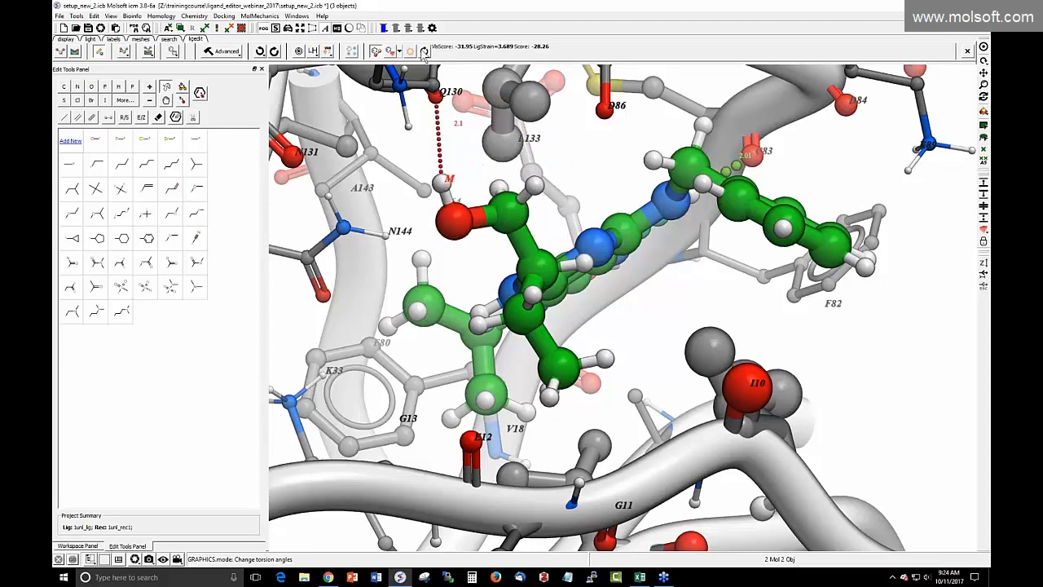
{"action": "left_click", "coordinate": [260, 51]}
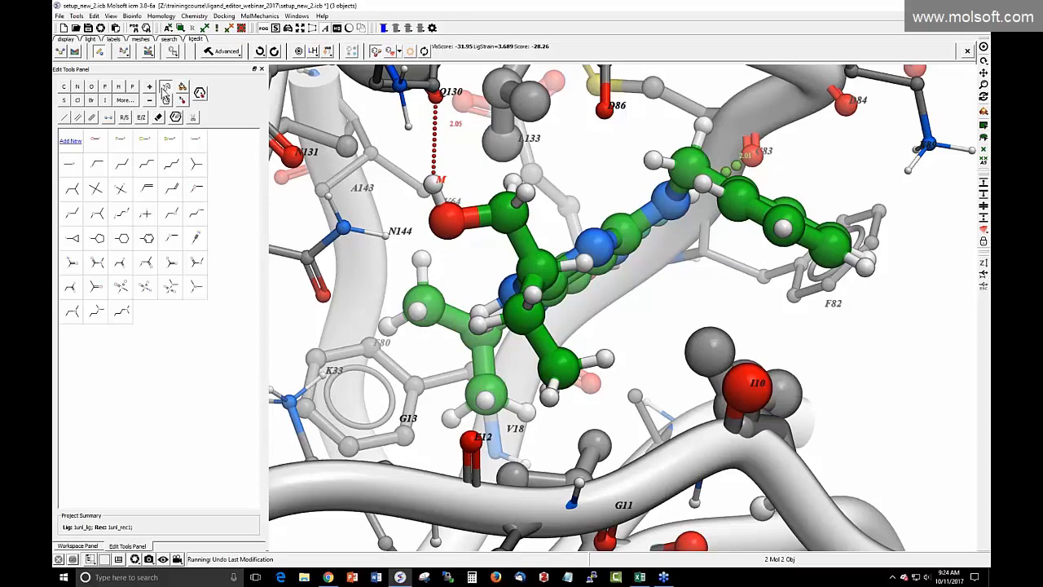
{"action": "left_click", "coordinate": [166, 88]}
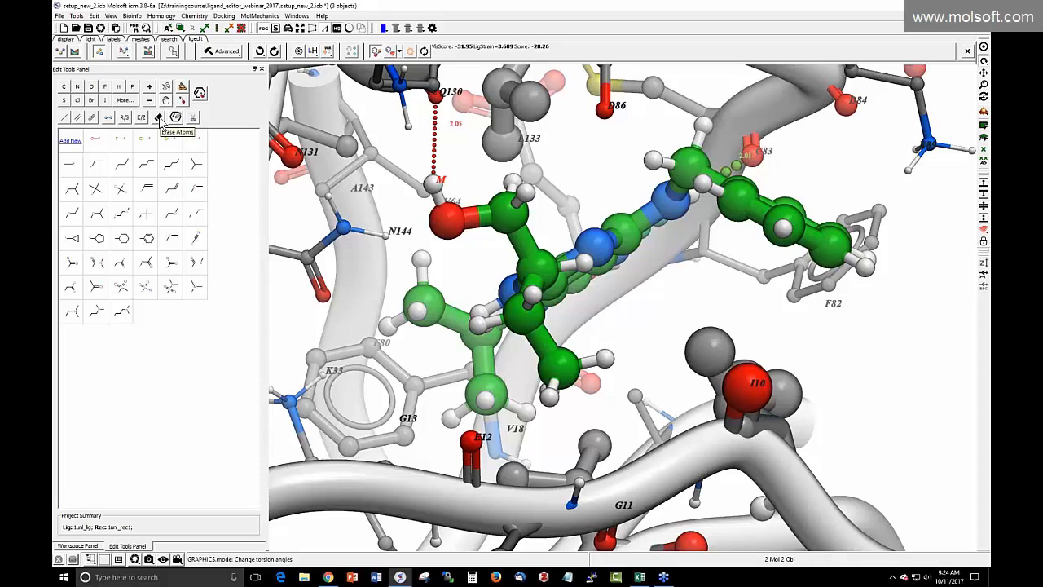
Erase the ligand's hydroxyl oxygen and its attached carbon, recalculate the score, and undo the deletions
{"action": "left_click", "coordinate": [158, 118]}
{"action": "left_click", "coordinate": [446, 220]}
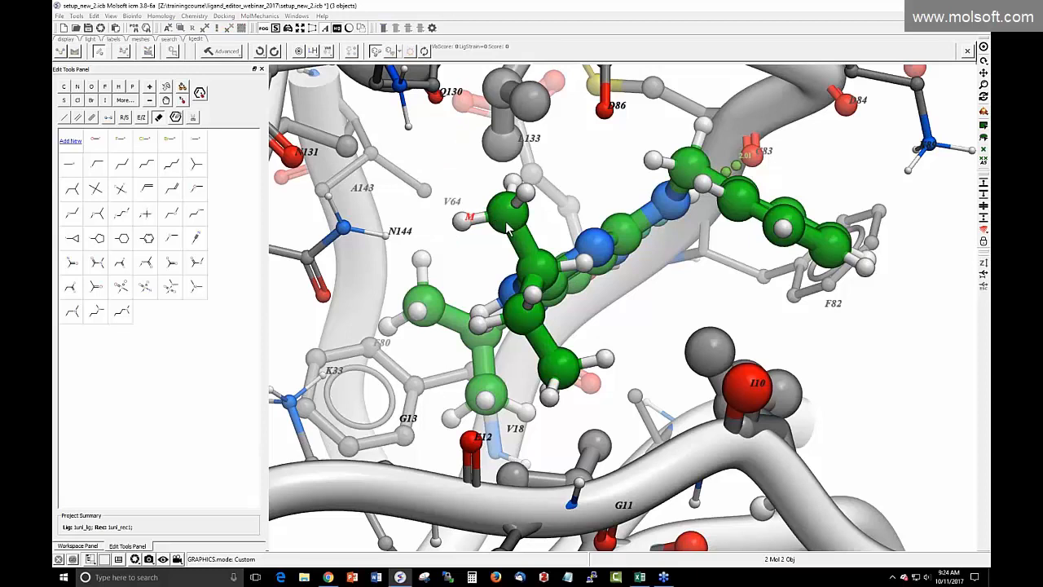
{"action": "left_click", "coordinate": [509, 222]}
{"action": "left_click", "coordinate": [517, 239]}
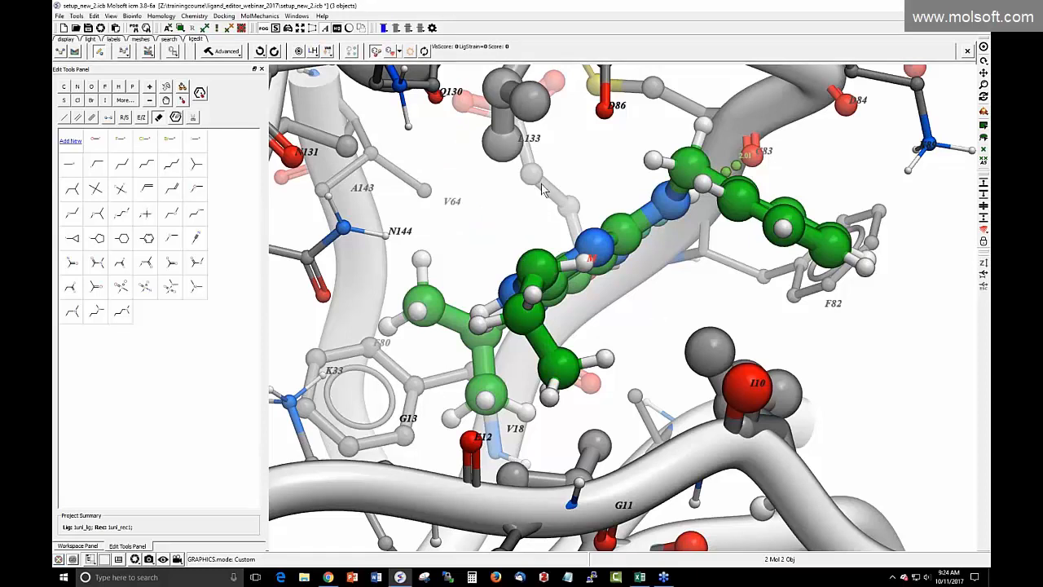
{"action": "left_click_drag", "start_coordinate": [601, 181], "coordinate": [423, 82]}
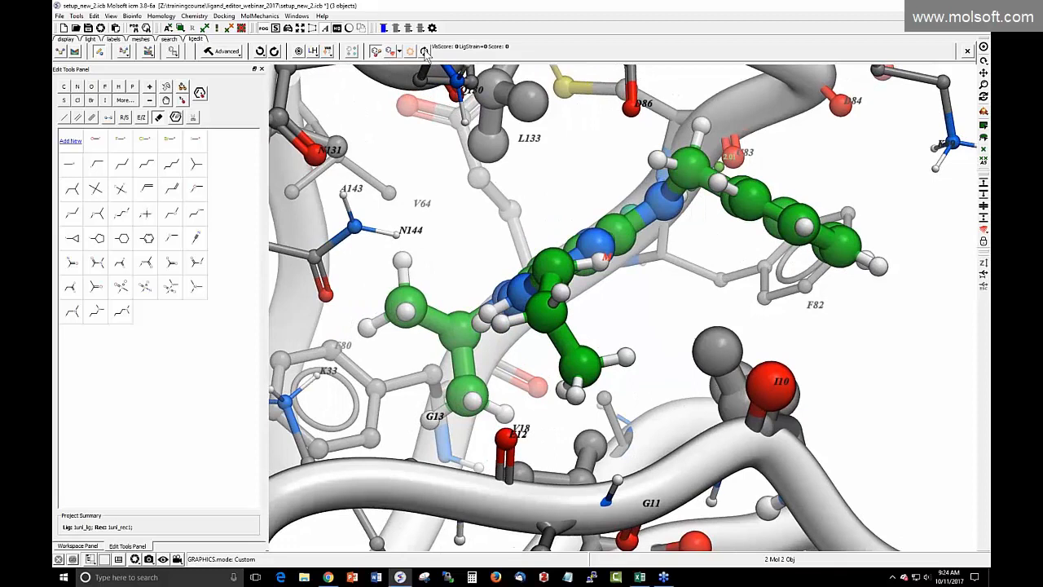
{"action": "left_click", "coordinate": [425, 52]}
{"action": "left_click", "coordinate": [259, 51]}
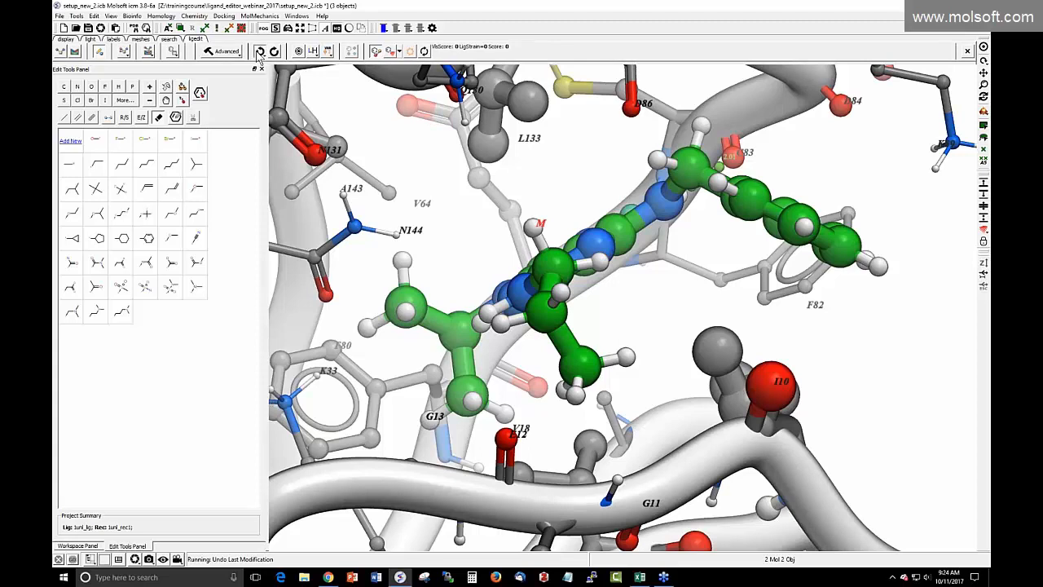
{"action": "left_click", "coordinate": [260, 52]}
{"action": "left_click", "coordinate": [259, 52]}
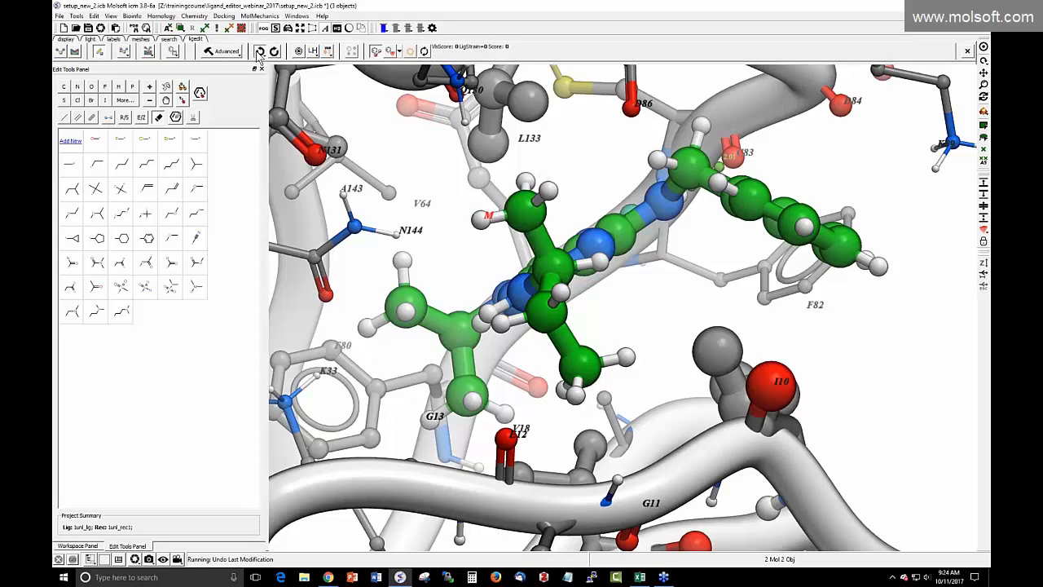
{"action": "left_click", "coordinate": [259, 51]}
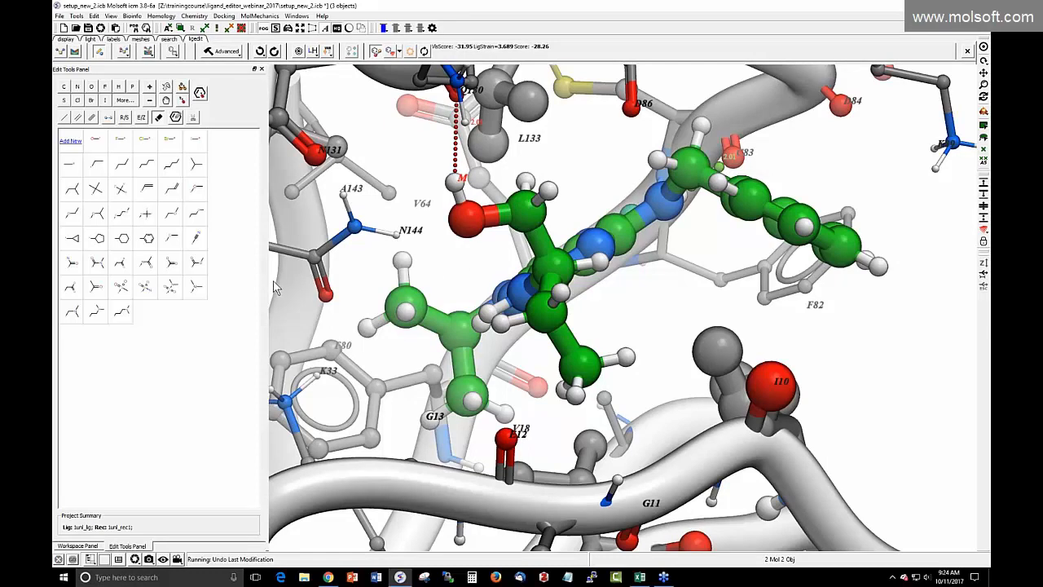
Display the ligand pocket surface and the atomic energy circles around the ligand
{"action": "scroll", "coordinate": [272, 302], "scroll_direction": "down", "scroll_amount": 3}
{"action": "scroll", "coordinate": [271, 302], "scroll_direction": "down", "scroll_amount": 1}
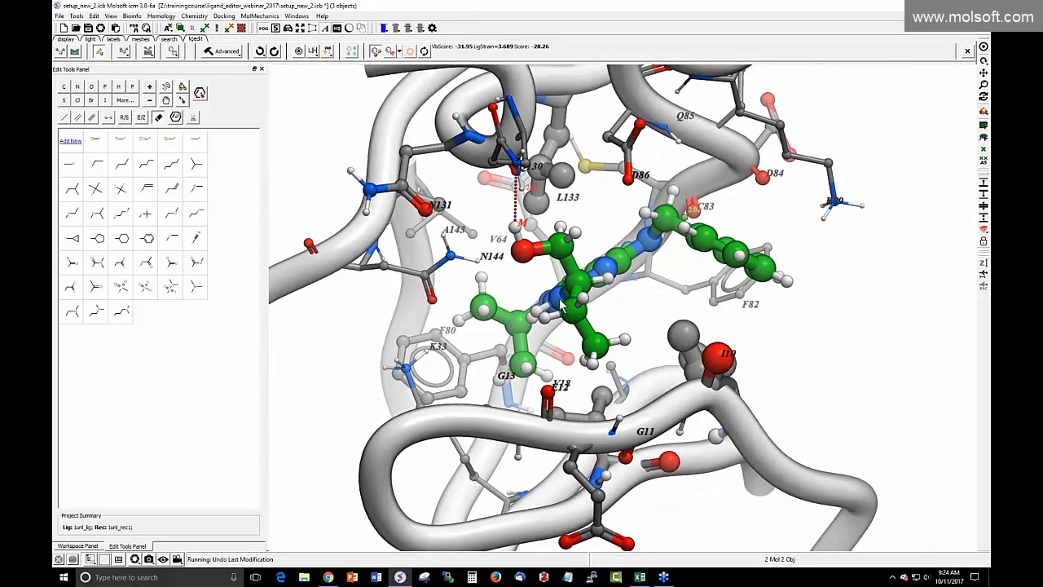
{"action": "left_click_drag", "start_coordinate": [795, 322], "coordinate": [568, 305]}
{"action": "left_click_drag", "start_coordinate": [547, 312], "coordinate": [456, 119]}
{"action": "left_click", "coordinate": [398, 54]}
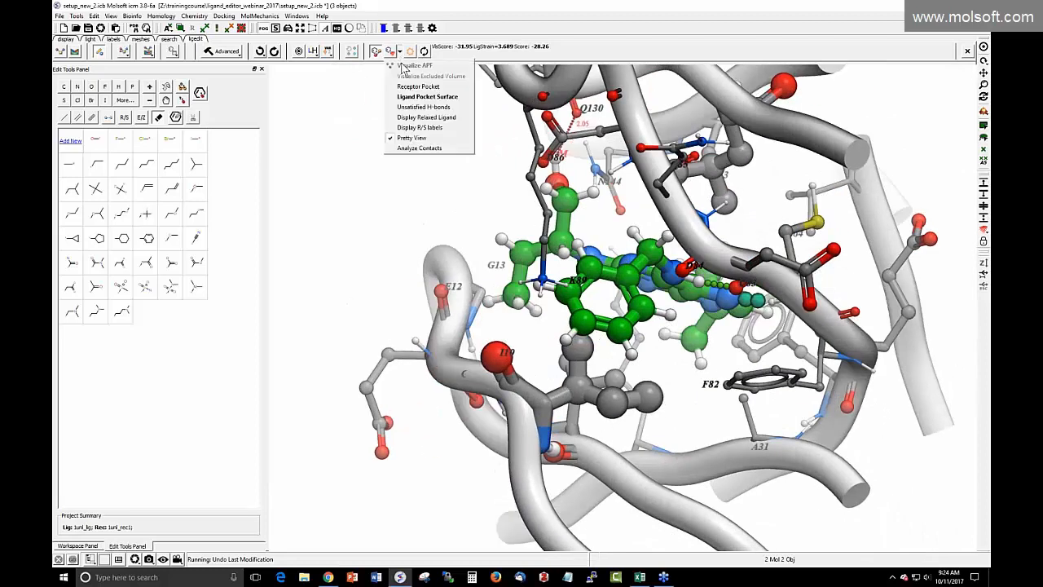
{"action": "left_click", "coordinate": [406, 97]}
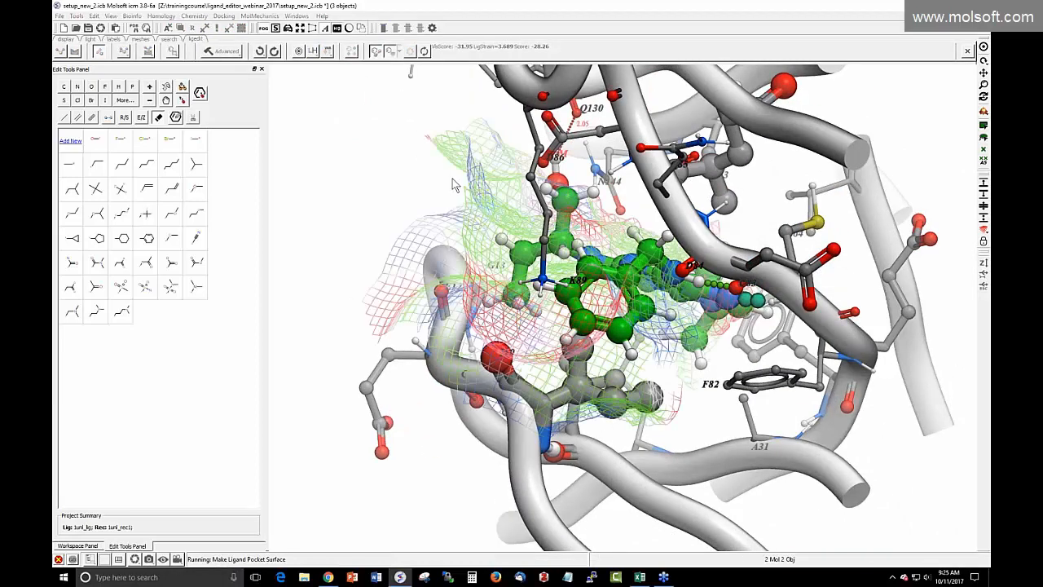
{"action": "left_click_drag", "start_coordinate": [398, 224], "coordinate": [364, 134]}
{"action": "left_click", "coordinate": [409, 50]}
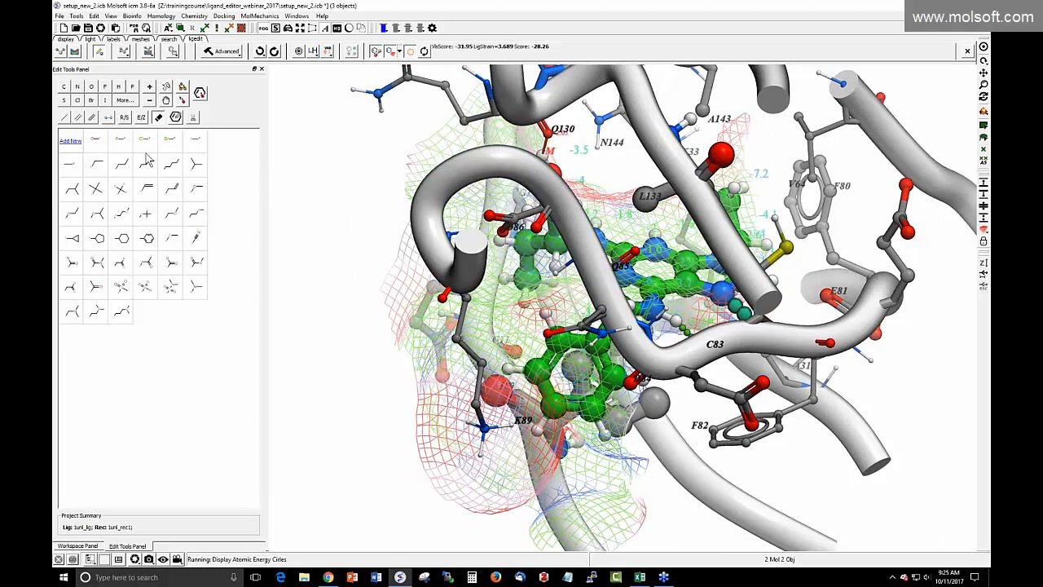
Attach the branched amine chain fragment to the ligand's NH hydrogen, inspect its fit in the pocket, and undo the addition
{"action": "left_click", "coordinate": [121, 312]}
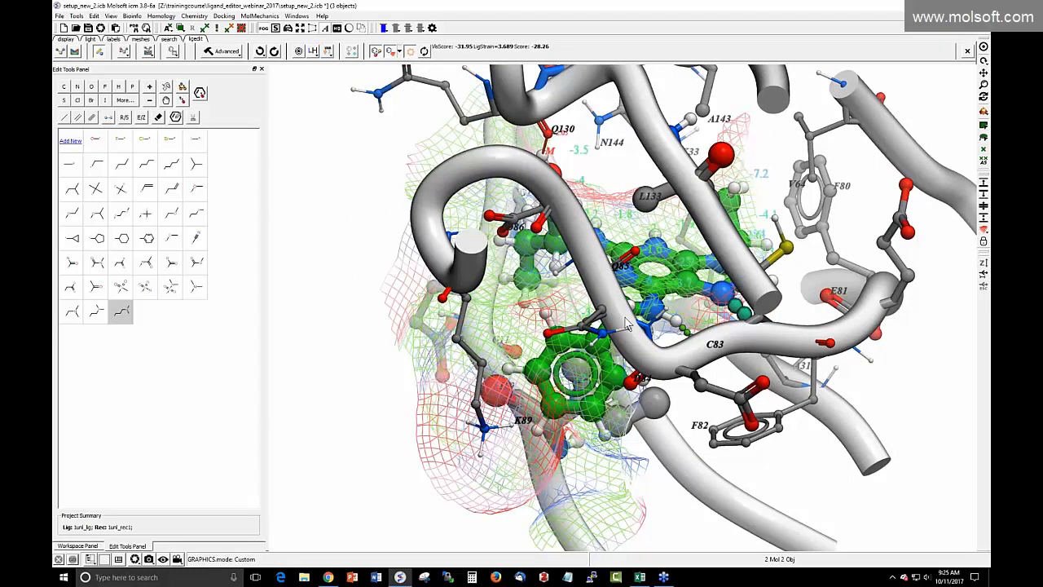
{"action": "left_click", "coordinate": [676, 324]}
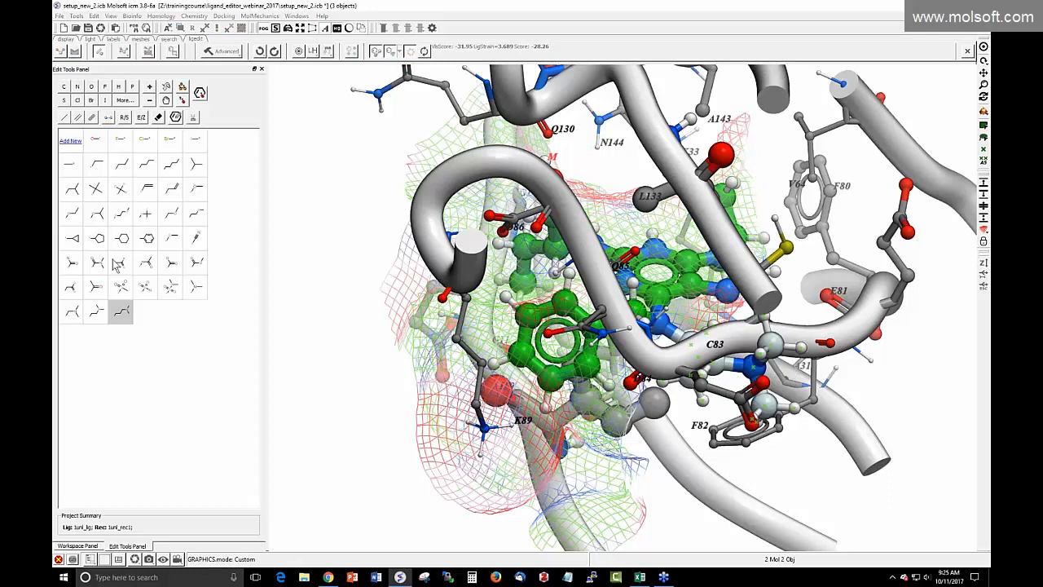
{"action": "left_click", "coordinate": [692, 324]}
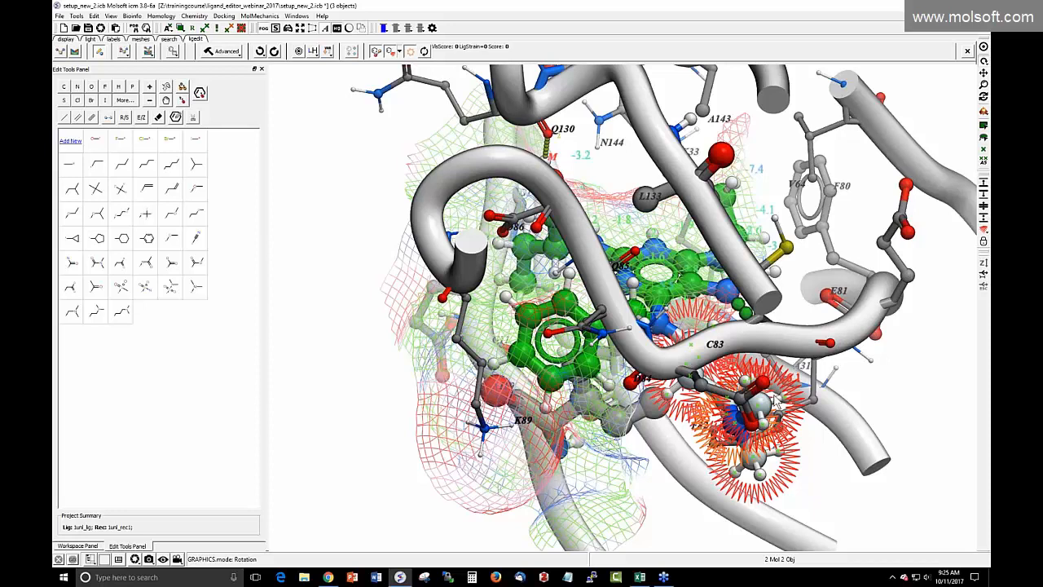
{"action": "left_click_drag", "start_coordinate": [784, 393], "coordinate": [789, 318]}
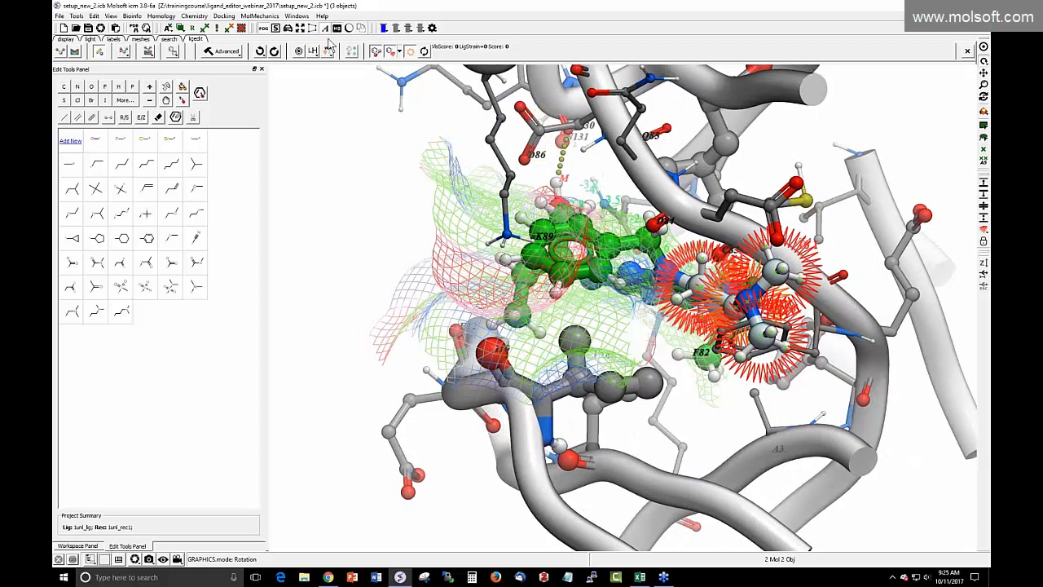
{"action": "left_click", "coordinate": [260, 50]}
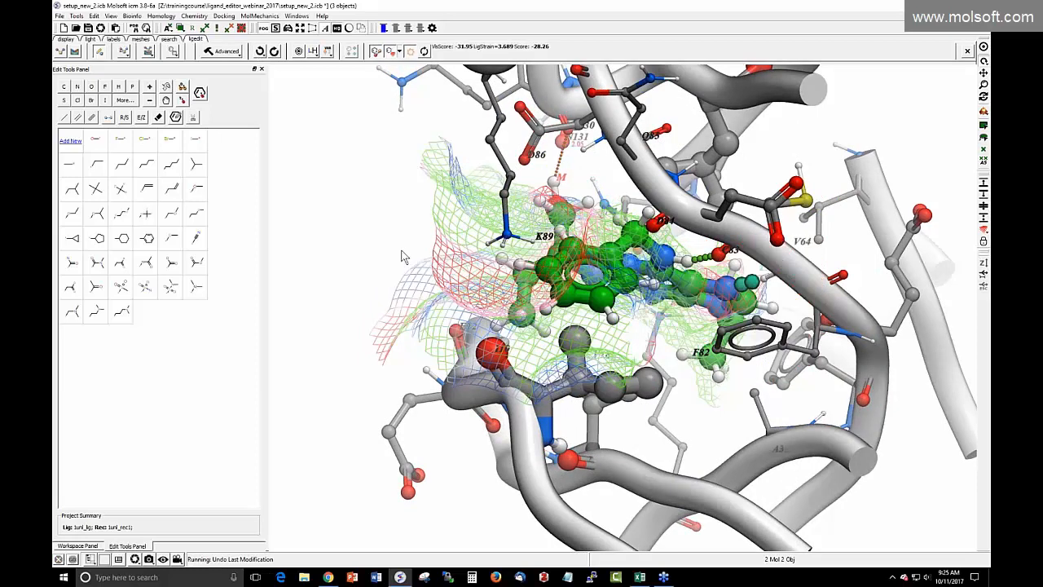
Replace a hydrogen on the ligand's phenyl ring with a halogen fragment, recalculate the binding score, and undo the substitution
{"action": "left_click_drag", "start_coordinate": [378, 235], "coordinate": [536, 272]}
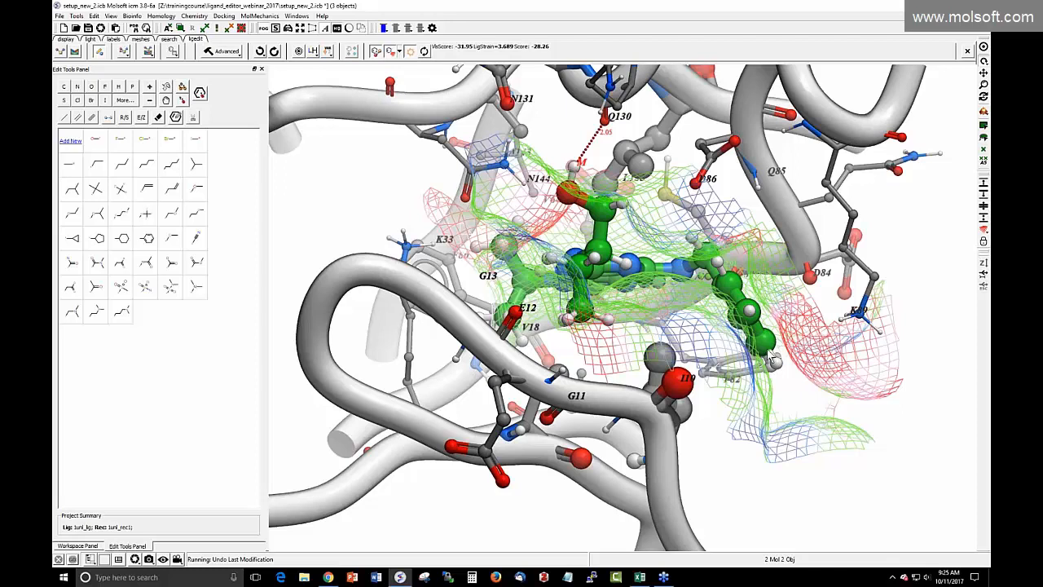
{"action": "left_click_drag", "start_coordinate": [792, 363], "coordinate": [333, 287]}
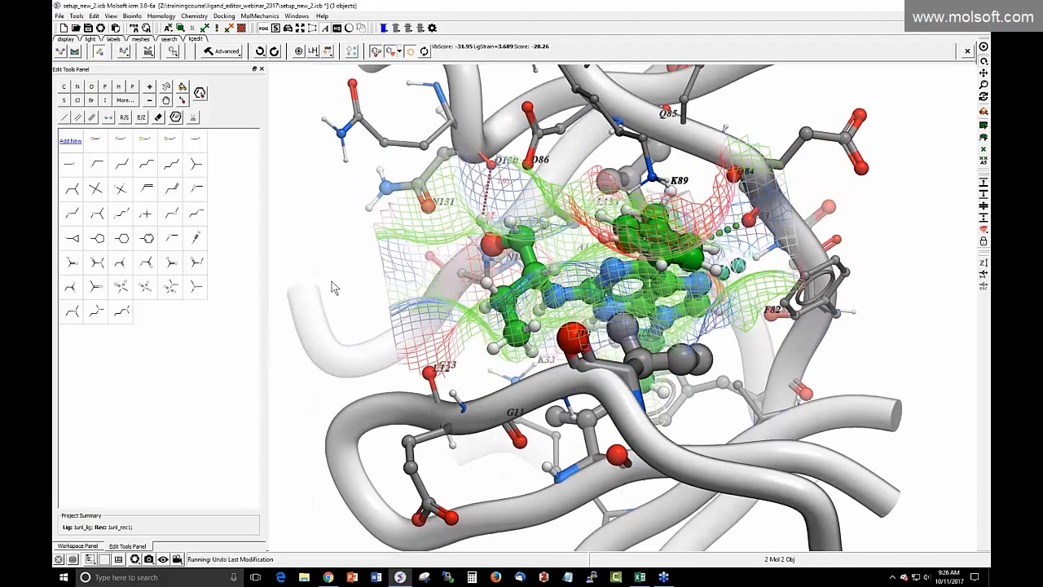
{"action": "left_click", "coordinate": [143, 143]}
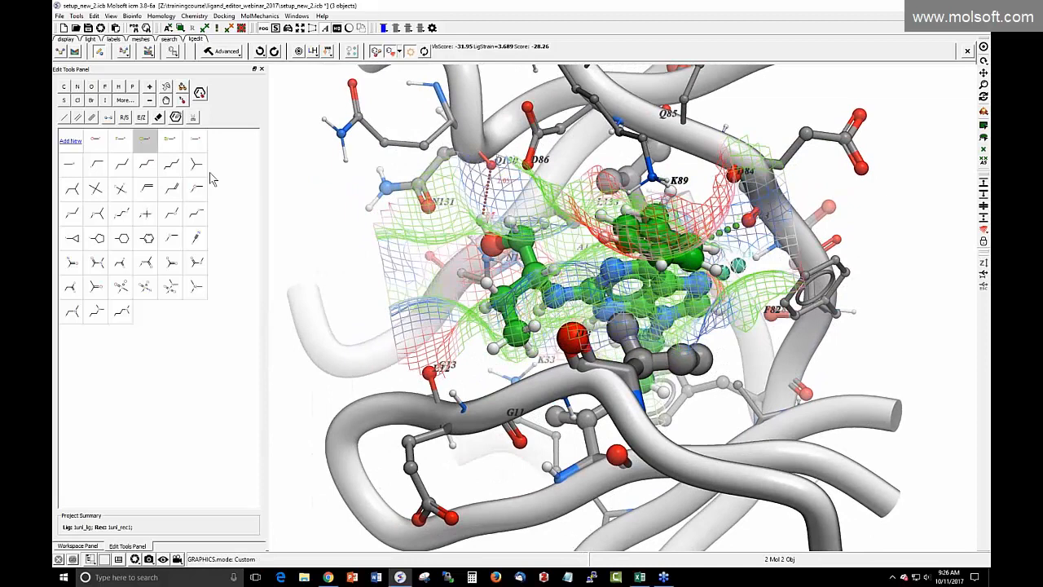
{"action": "left_click", "coordinate": [711, 275]}
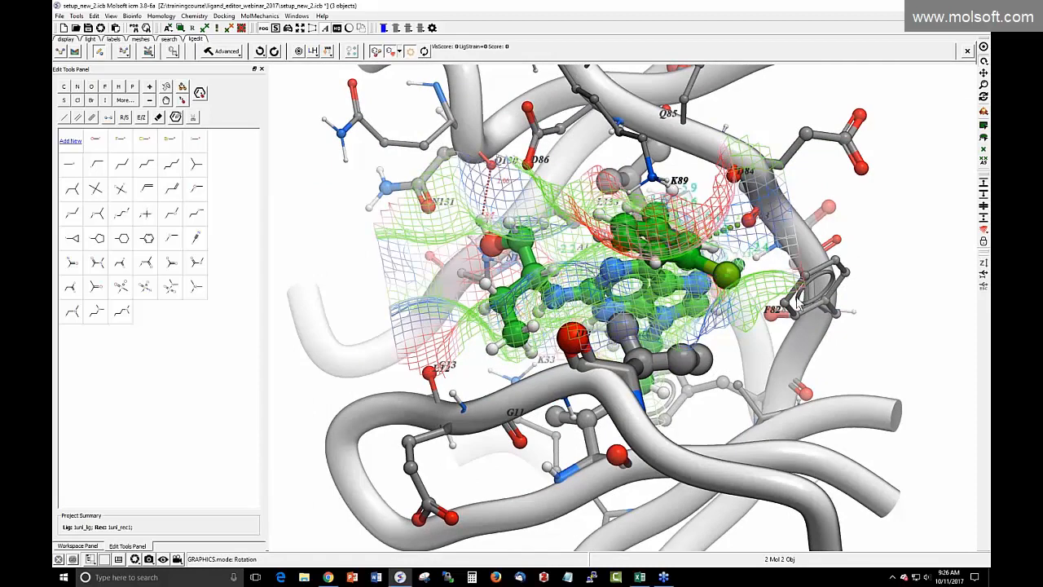
{"action": "left_click", "coordinate": [424, 52]}
{"action": "left_click_drag", "start_coordinate": [871, 263], "coordinate": [872, 264]}
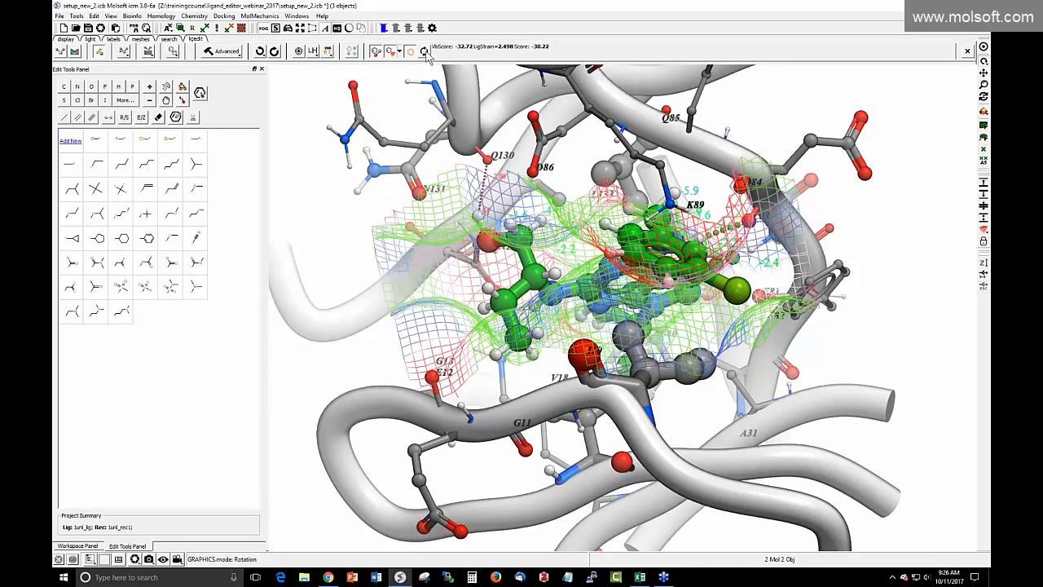
{"action": "left_click", "coordinate": [259, 51]}
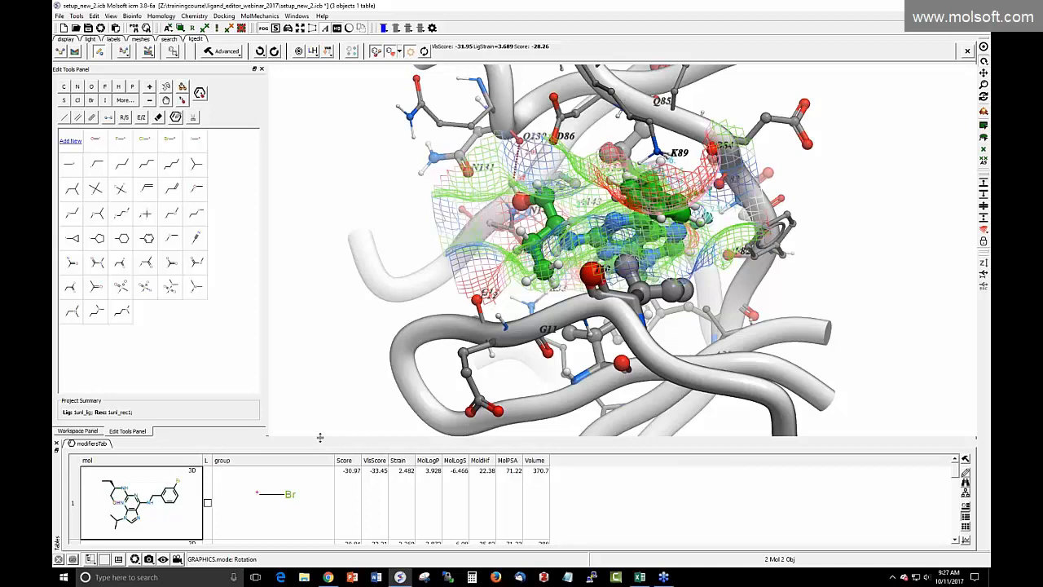
Enlarge the modifiersTab table to review the scored substituent groups
{"action": "left_click_drag", "start_coordinate": [321, 437], "coordinate": [322, 405]}
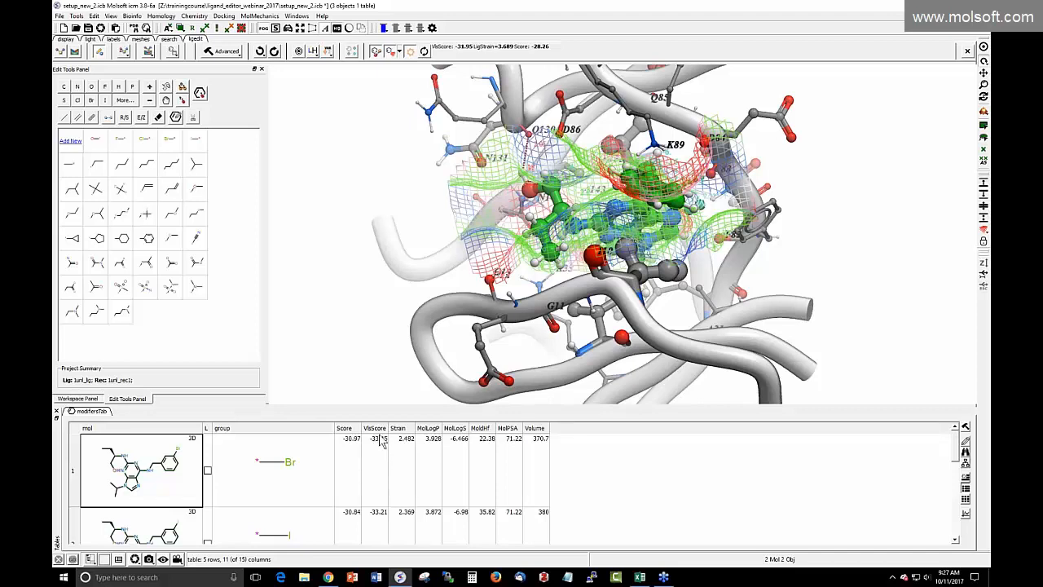
{"action": "left_click_drag", "start_coordinate": [341, 406], "coordinate": [342, 367]}
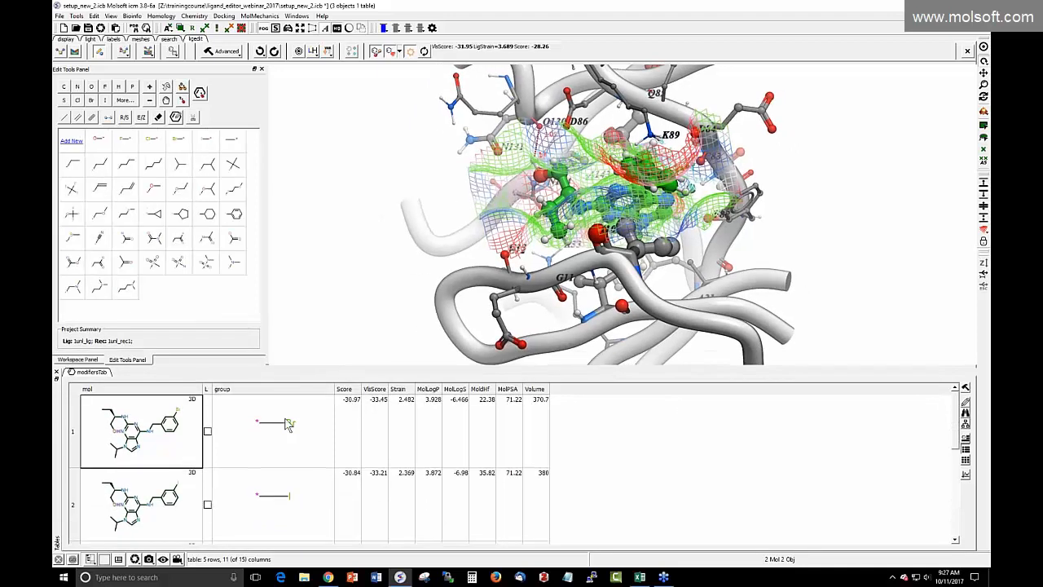
Hide the ligand pocket surface and load the bromine-substituted ligand from the modifiers table into the pocket
{"action": "left_click", "coordinate": [396, 51]}
{"action": "left_click", "coordinate": [426, 99]}
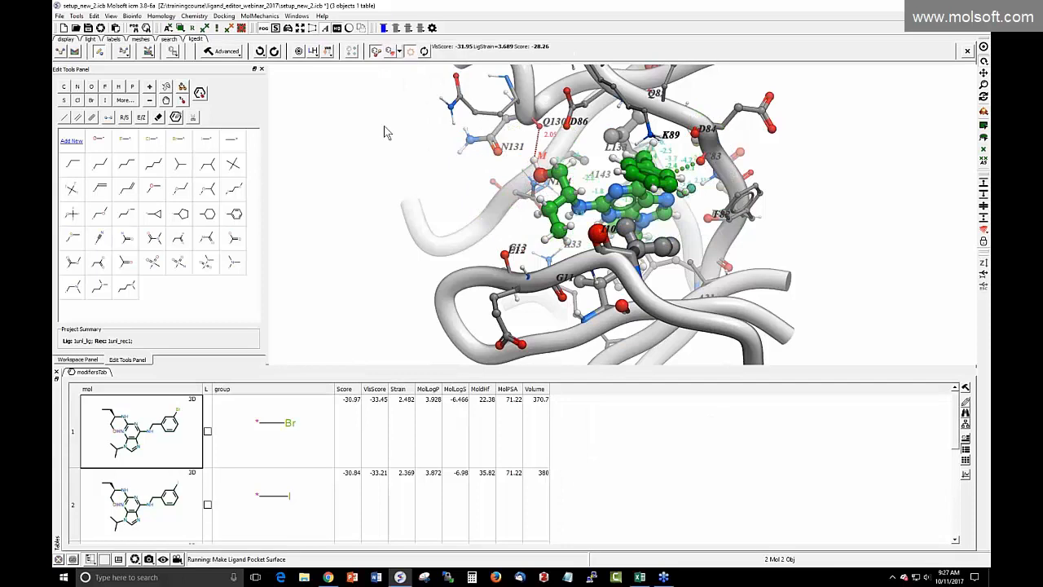
{"action": "left_click", "coordinate": [263, 443]}
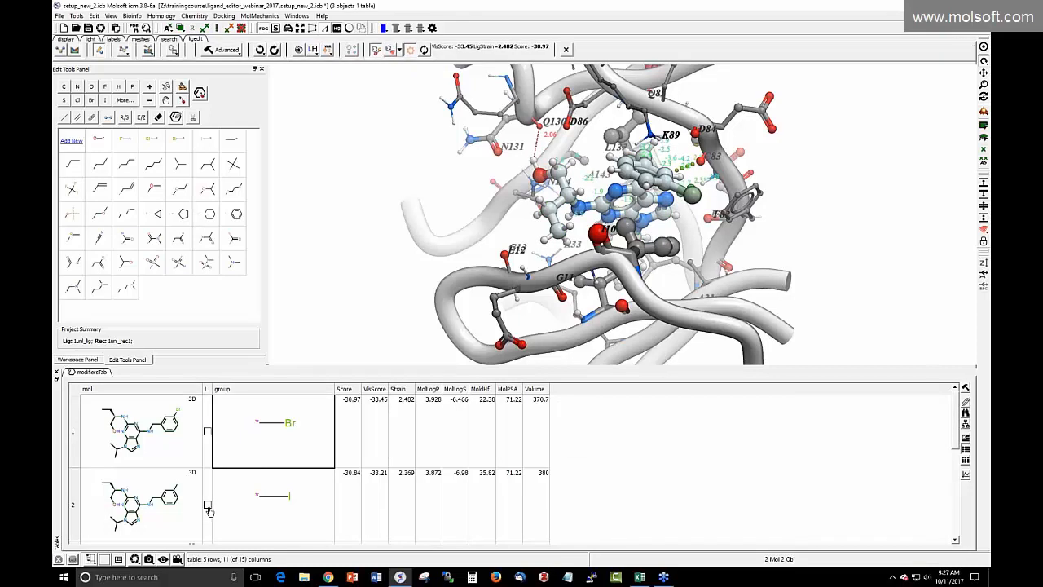
Overlay the iodine and chlorine variants in the pocket one at a time and compare the scores of all substituent groups
{"action": "left_click", "coordinate": [208, 506]}
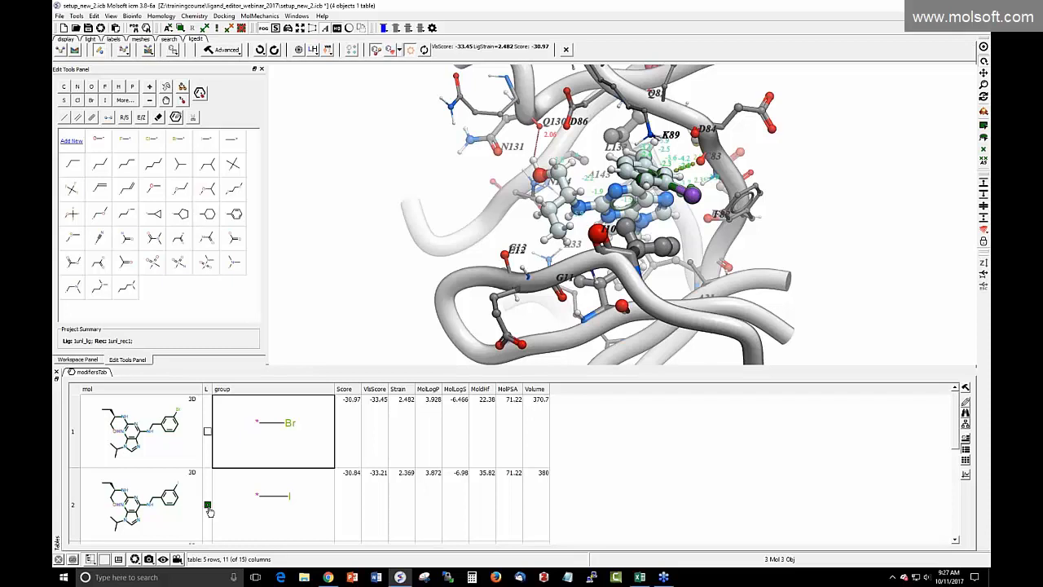
{"action": "left_click", "coordinate": [208, 506]}
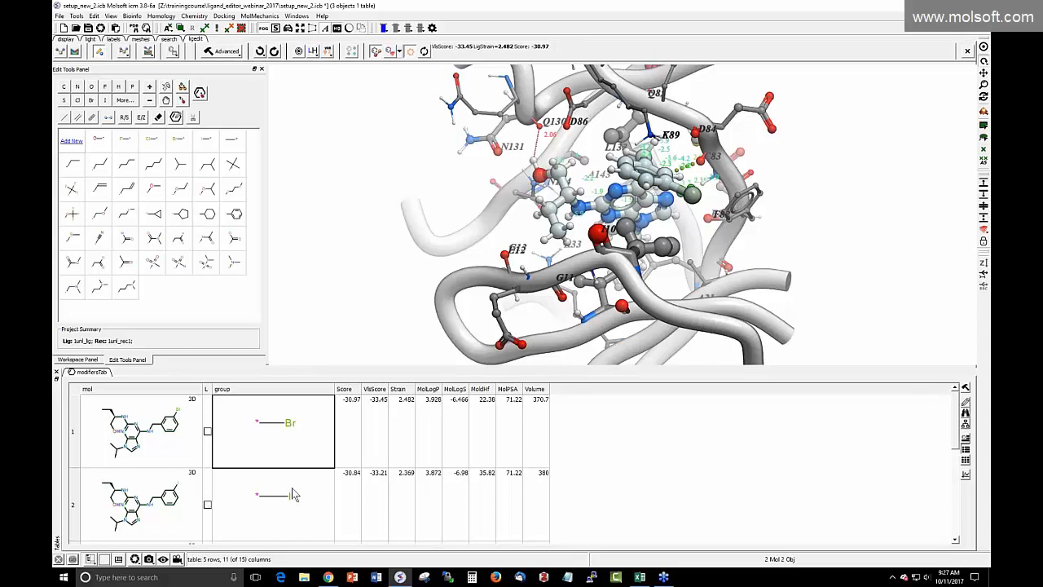
{"action": "scroll", "coordinate": [366, 486], "scroll_direction": "down", "scroll_amount": 1}
{"action": "left_click", "coordinate": [208, 506]}
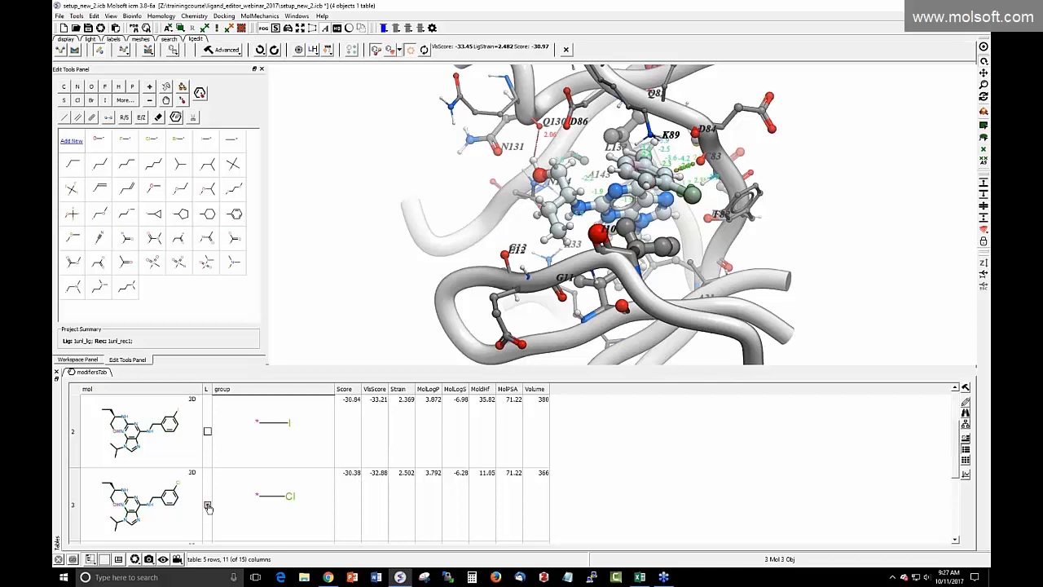
{"action": "left_click", "coordinate": [208, 506]}
{"action": "scroll", "coordinate": [319, 505], "scroll_direction": "down", "scroll_amount": 2}
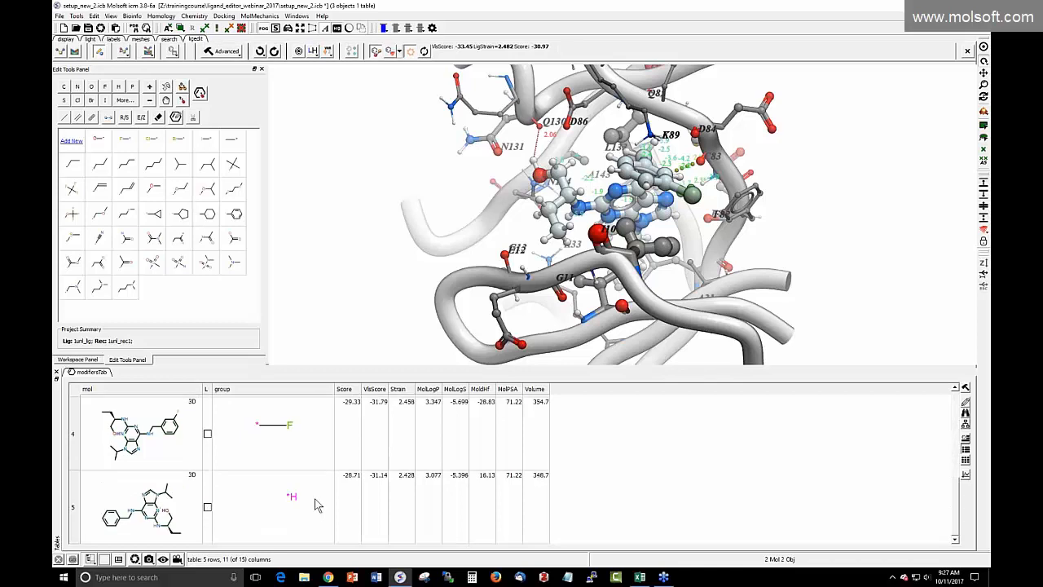
{"action": "scroll", "coordinate": [339, 504], "scroll_direction": "up", "scroll_amount": 3}
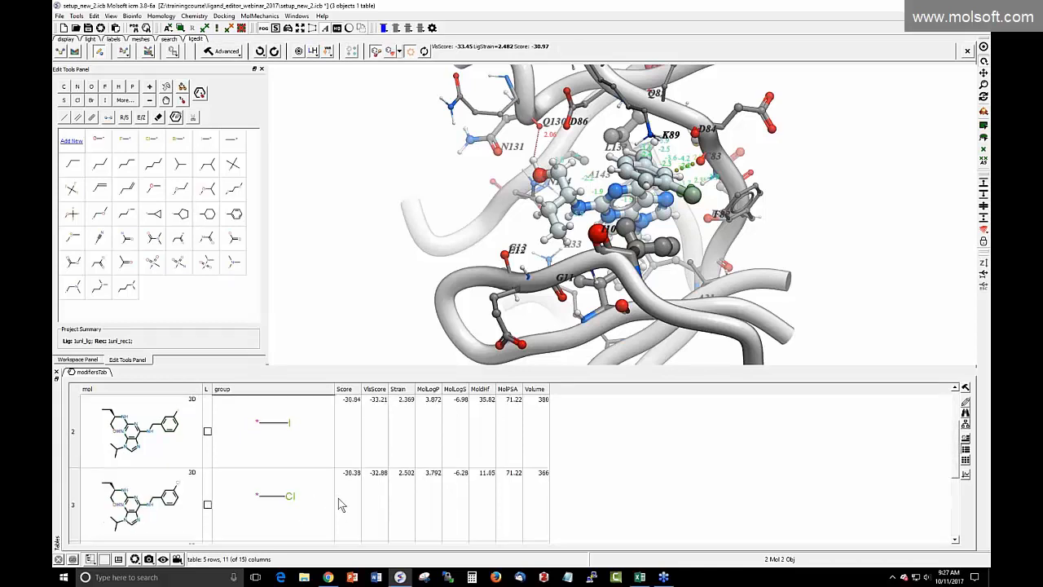
{"action": "scroll", "coordinate": [340, 505], "scroll_direction": "down", "scroll_amount": 3}
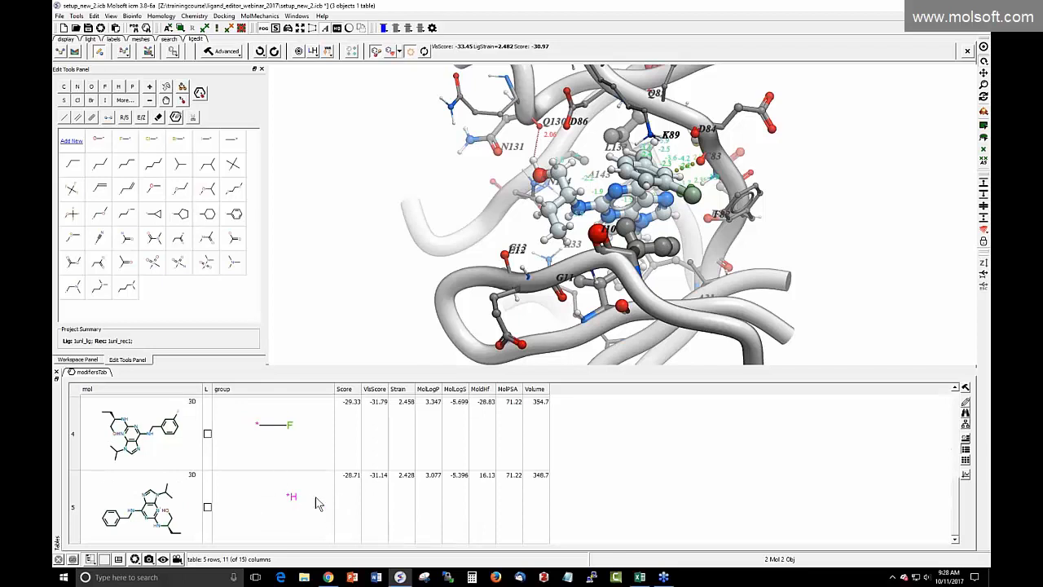
{"action": "scroll", "coordinate": [374, 505], "scroll_direction": "up", "scroll_amount": 3}
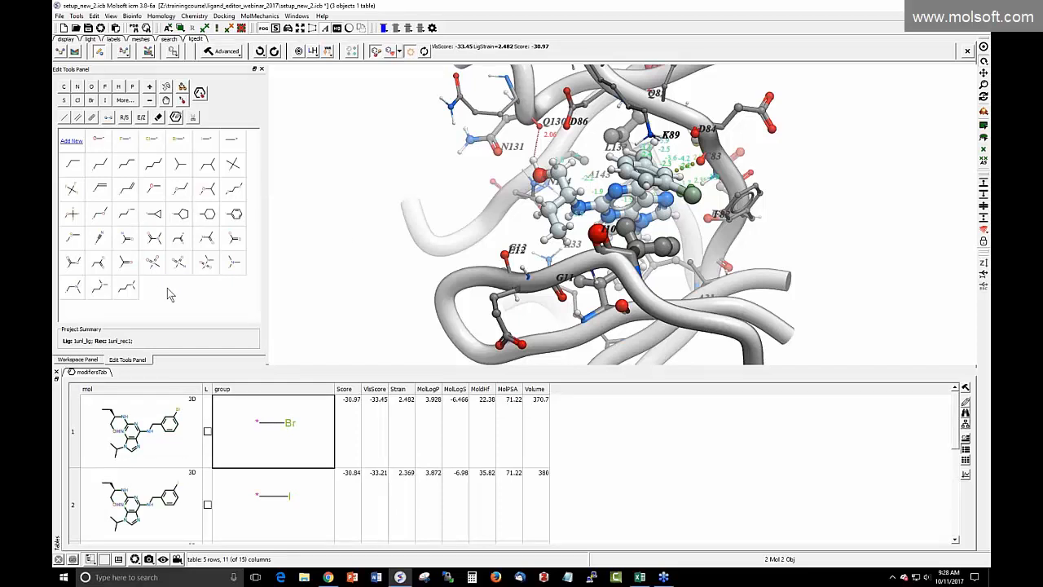
Start a new fragment with a two-carbon bond and mark one of its end atoms as the attachment point
{"action": "left_click", "coordinate": [72, 142]}
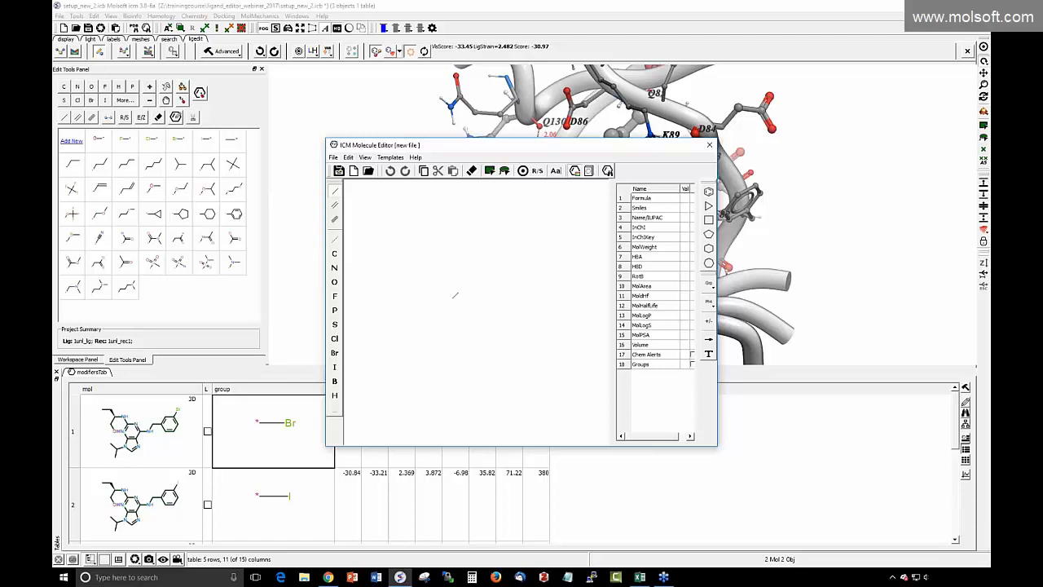
{"action": "left_click", "coordinate": [456, 299]}
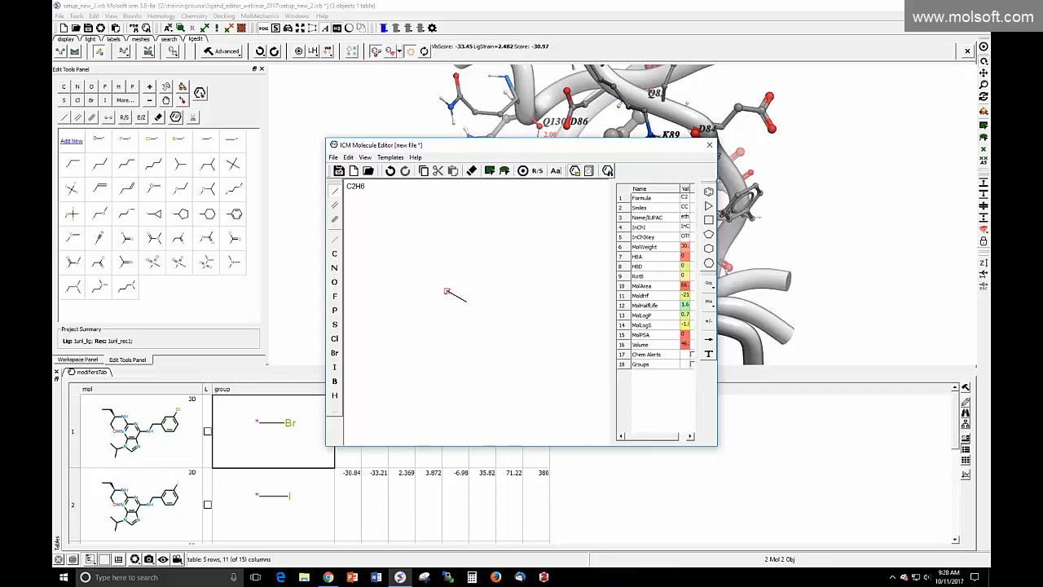
{"action": "right_click", "coordinate": [446, 291]}
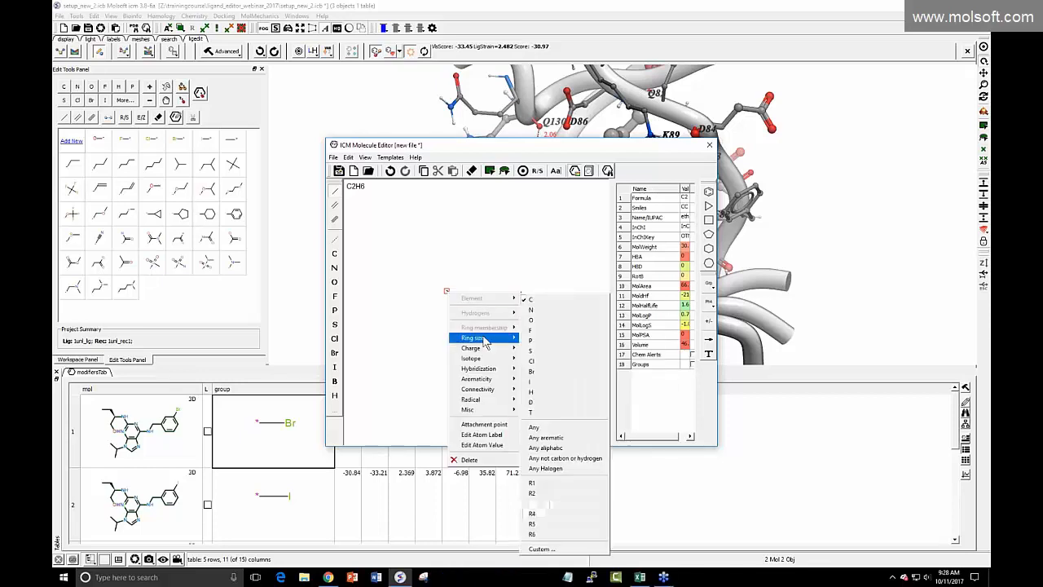
{"action": "left_click", "coordinate": [487, 425]}
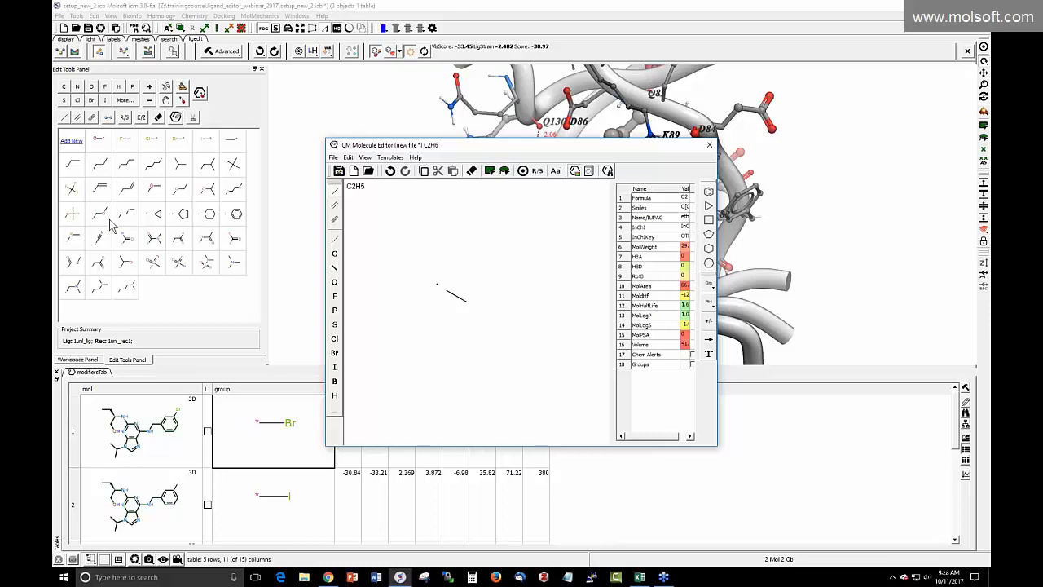
{"action": "right_click", "coordinate": [445, 291]}
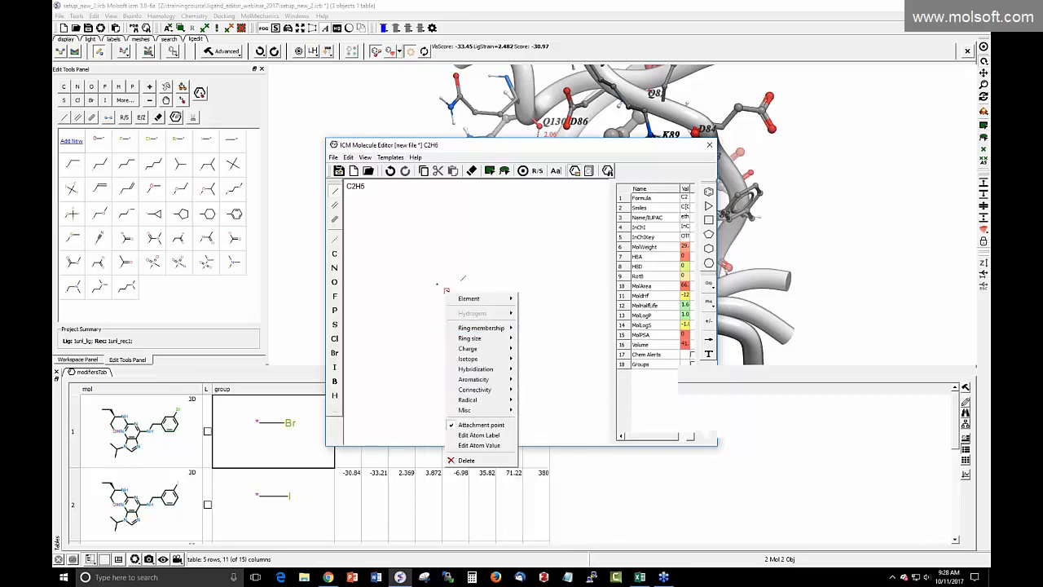
{"action": "left_click", "coordinate": [495, 152]}
Branch the fragment's other carbon into two double-bonded oxygen atoms
{"action": "left_click", "coordinate": [466, 302]}
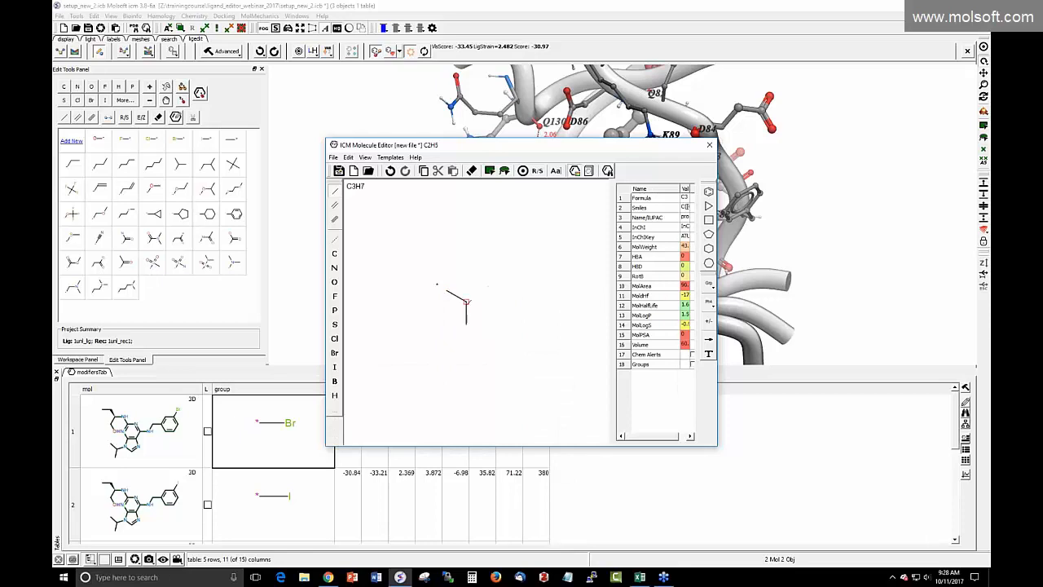
{"action": "left_click", "coordinate": [467, 313]}
{"action": "left_click", "coordinate": [467, 301]}
{"action": "key", "text": "o"}
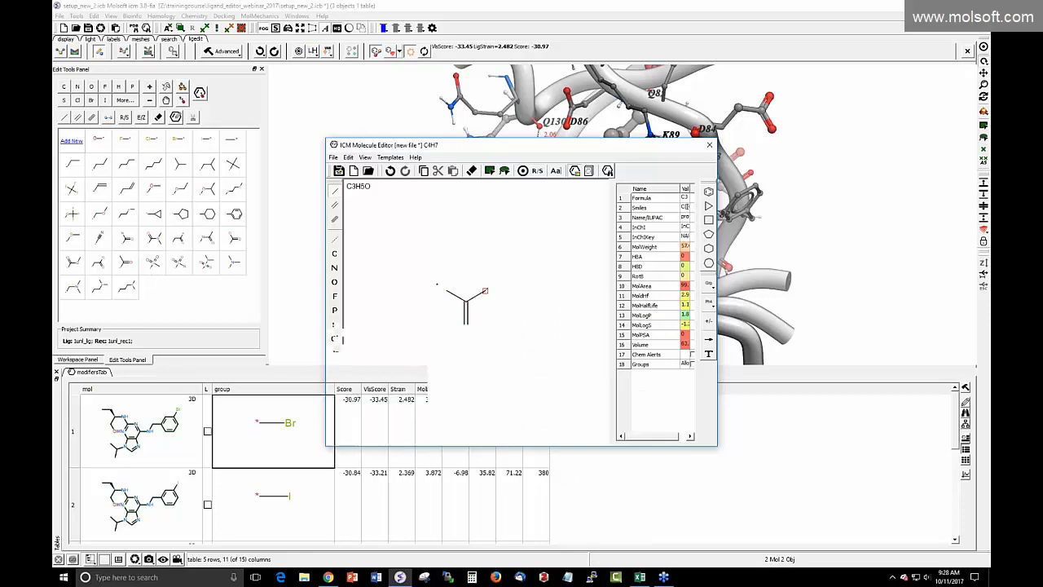
{"action": "key", "text": "o"}
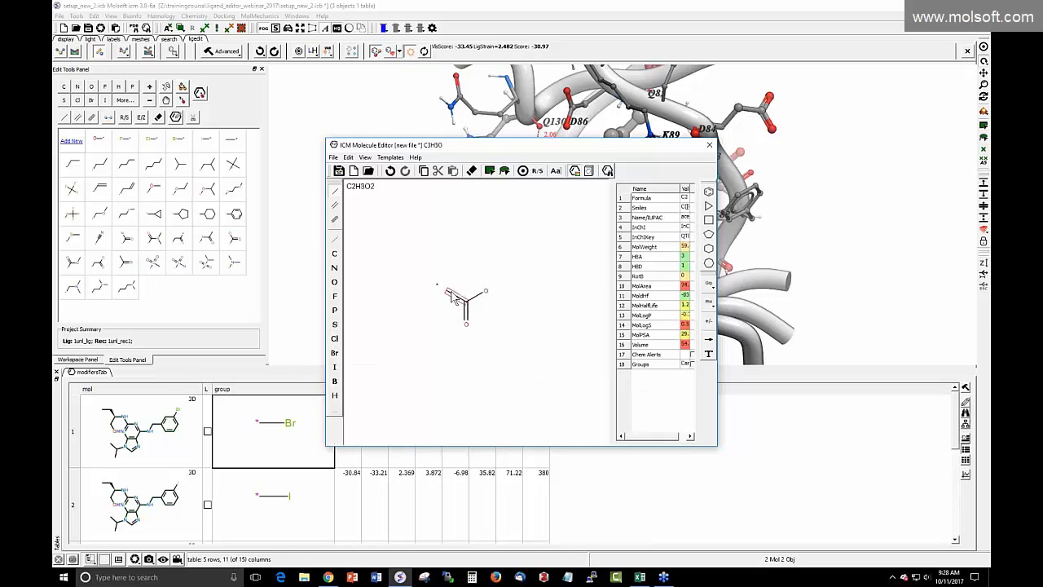
{"action": "left_click", "coordinate": [475, 296]}
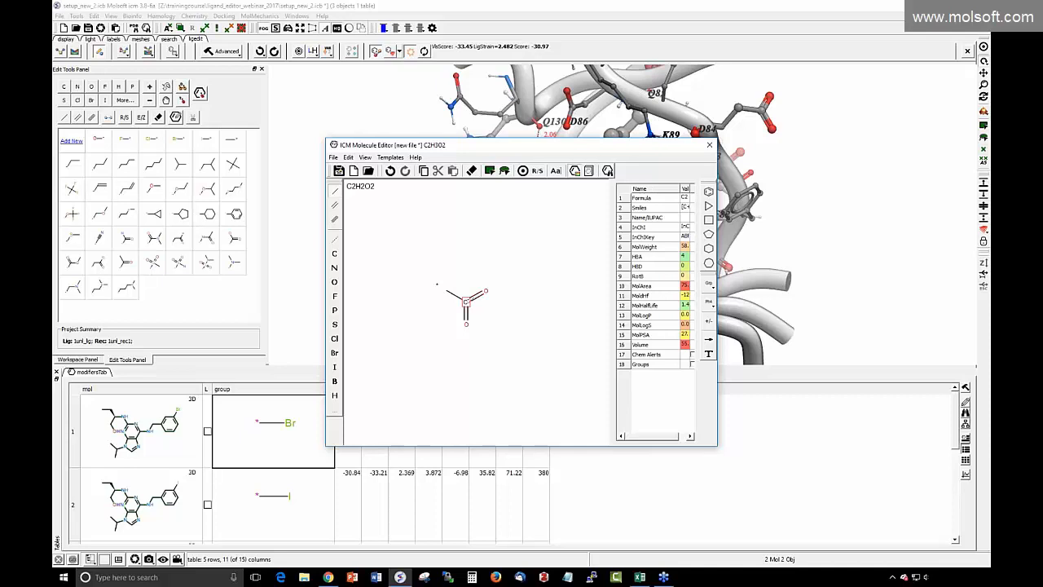
Complete the sulfonamide with a central sulfur and a single-bonded nitrogen, and save it to the fragment list
{"action": "left_click_drag", "start_coordinate": [466, 302], "coordinate": [487, 310]}
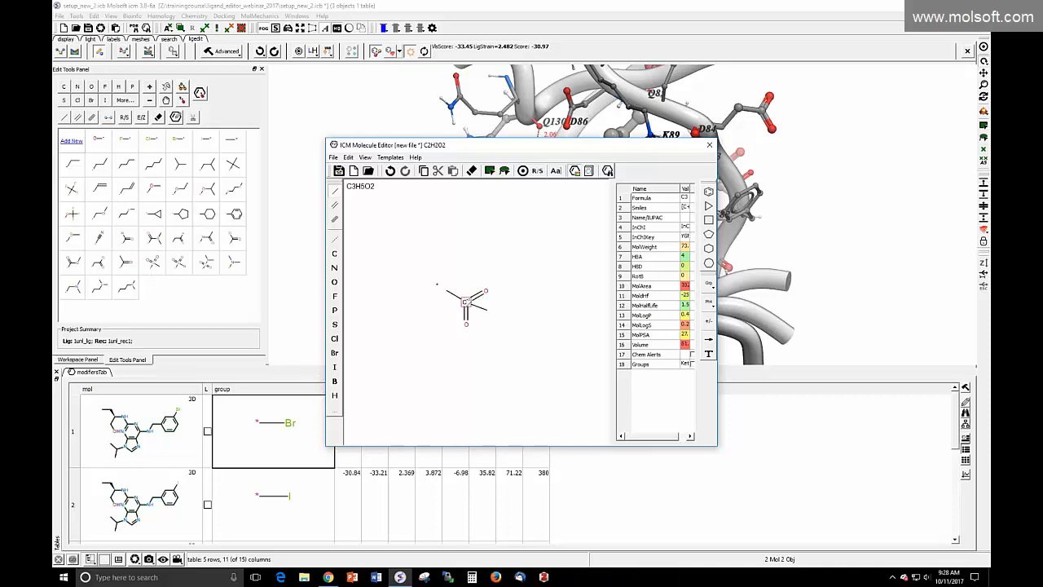
{"action": "key", "text": "s"}
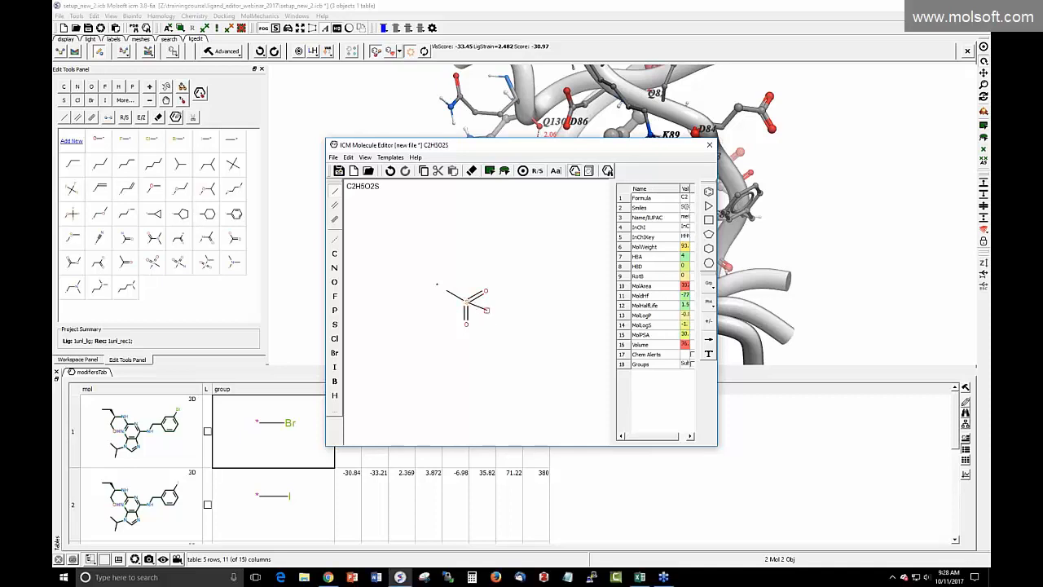
{"action": "key", "text": "n"}
{"action": "left_click", "coordinate": [709, 145]}
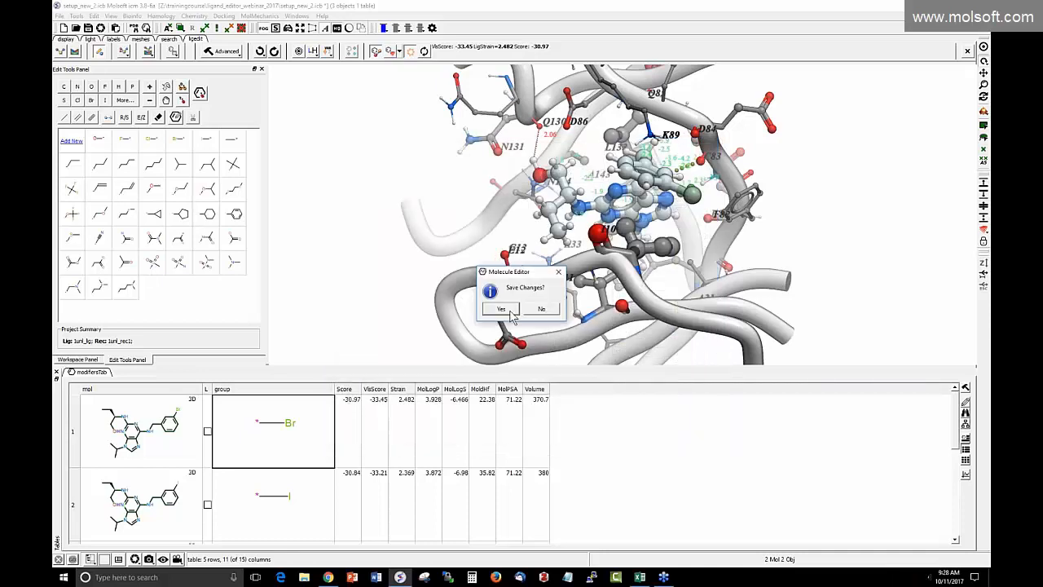
{"action": "left_click", "coordinate": [509, 310]}
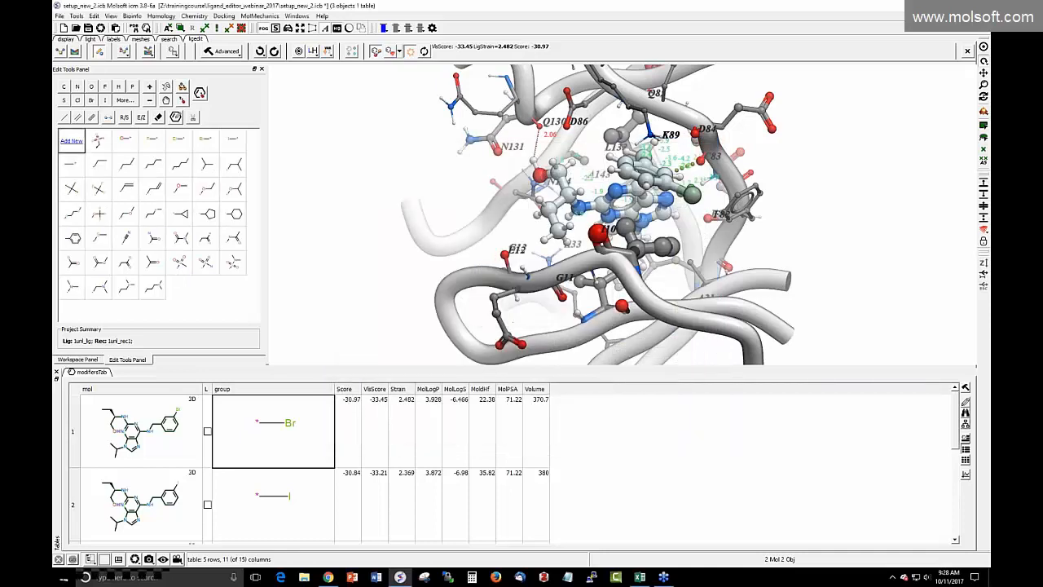
Select the newly added sulfonamide fragment in the fragment list
{"action": "left_click", "coordinate": [102, 148]}
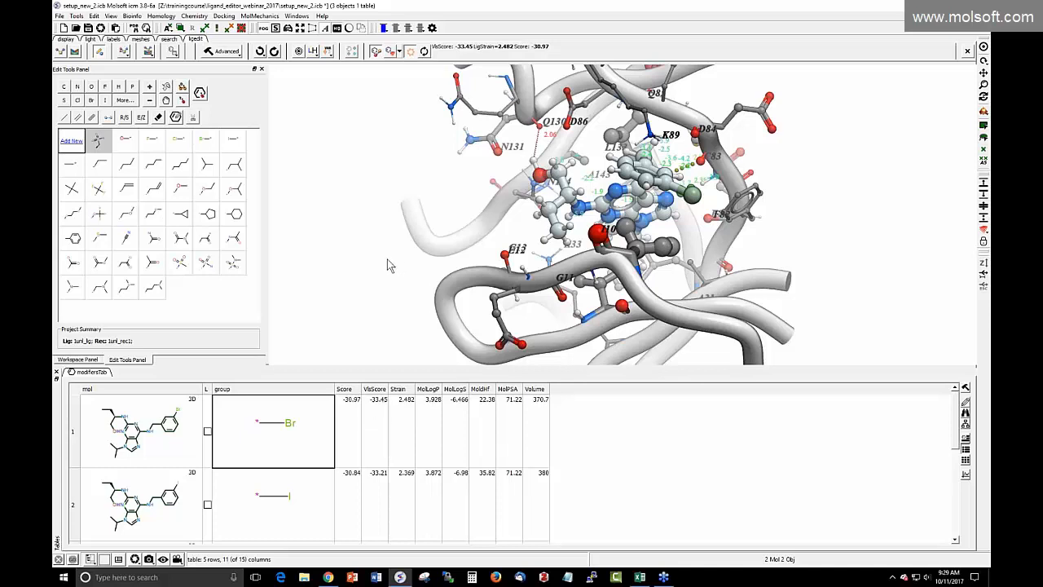
{"action": "left_click_drag", "start_coordinate": [387, 259], "coordinate": [370, 247]}
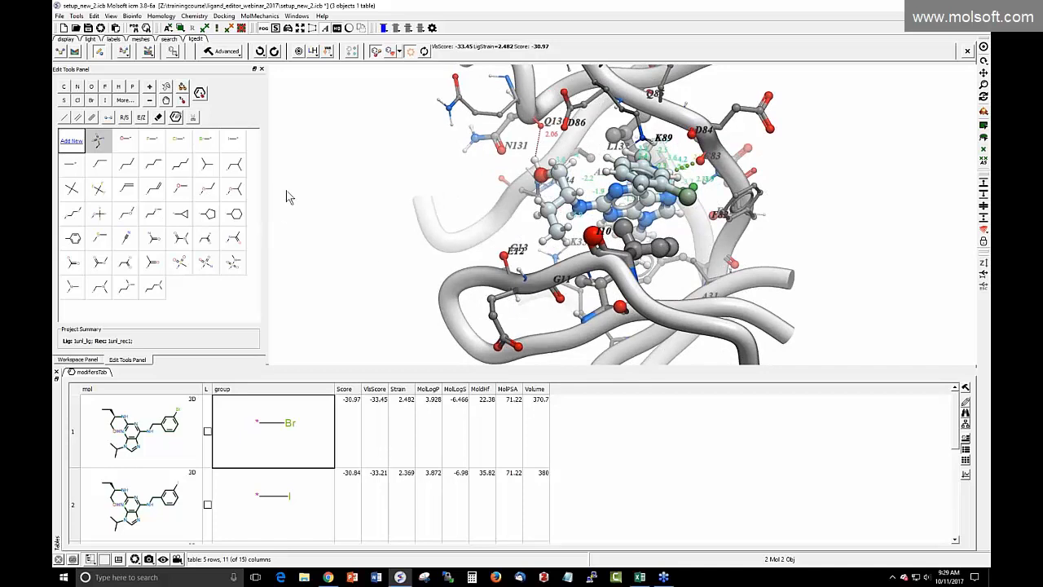
{"action": "mouse_move", "coordinate": [334, 220]}
{"action": "left_mouse_down"}
{"action": "mouse_move", "coordinate": [318, 217]}
{"action": "mouse_move", "coordinate": [340, 219]}
{"action": "left_mouse_up"}
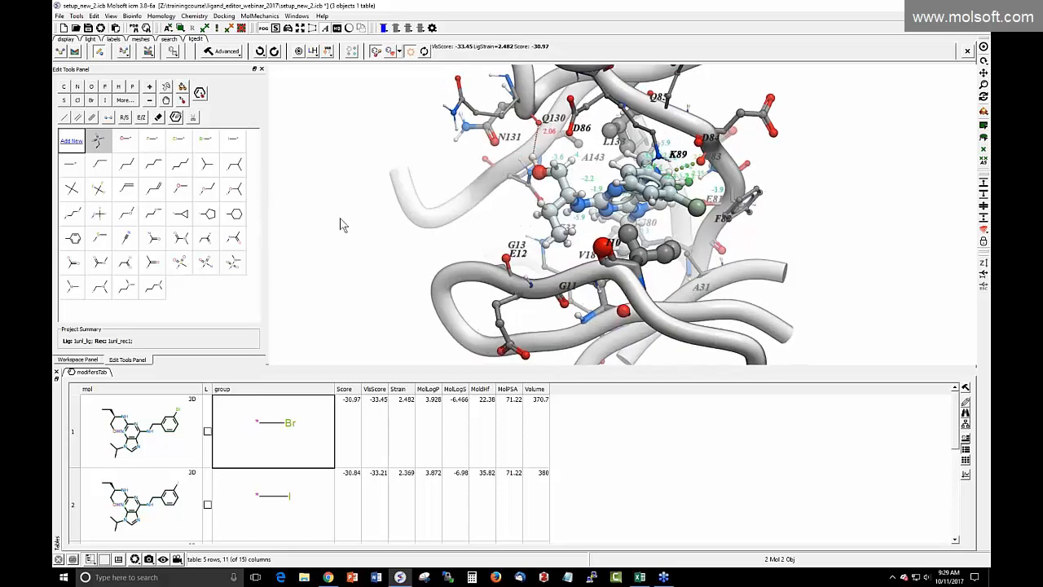
Open the bromophenyl ligand in the 2D editor and hide the modifiers table to make room for its sketch and property values
{"action": "left_click", "coordinate": [176, 117]}
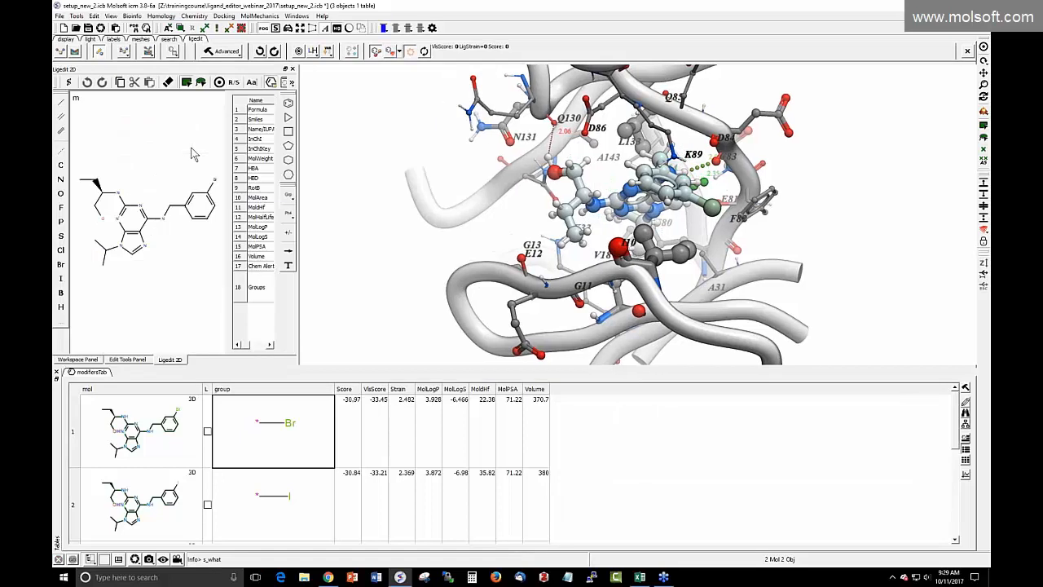
{"action": "left_click_drag", "start_coordinate": [297, 209], "coordinate": [428, 215]}
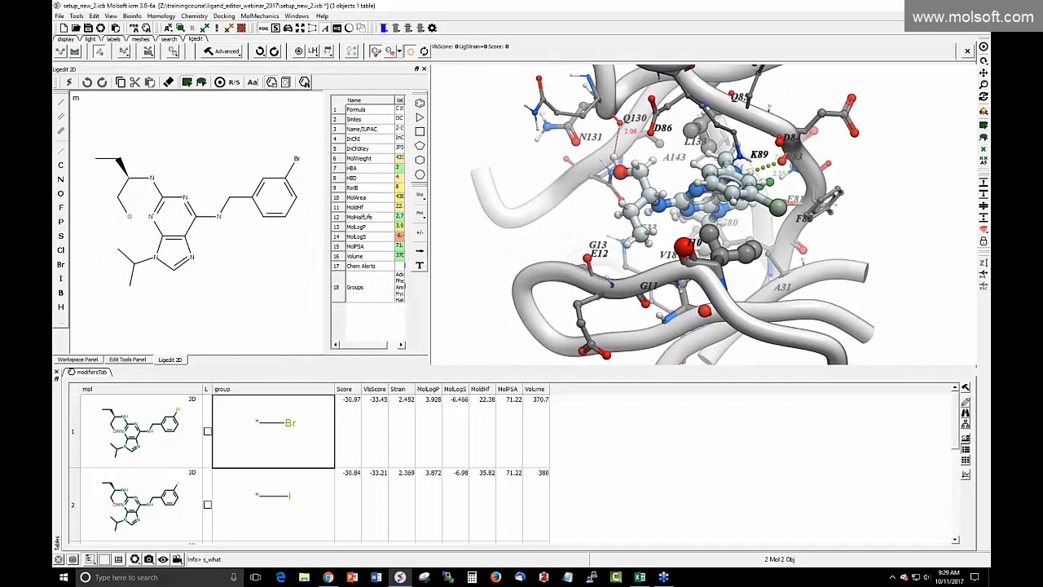
{"action": "left_click", "coordinate": [57, 371]}
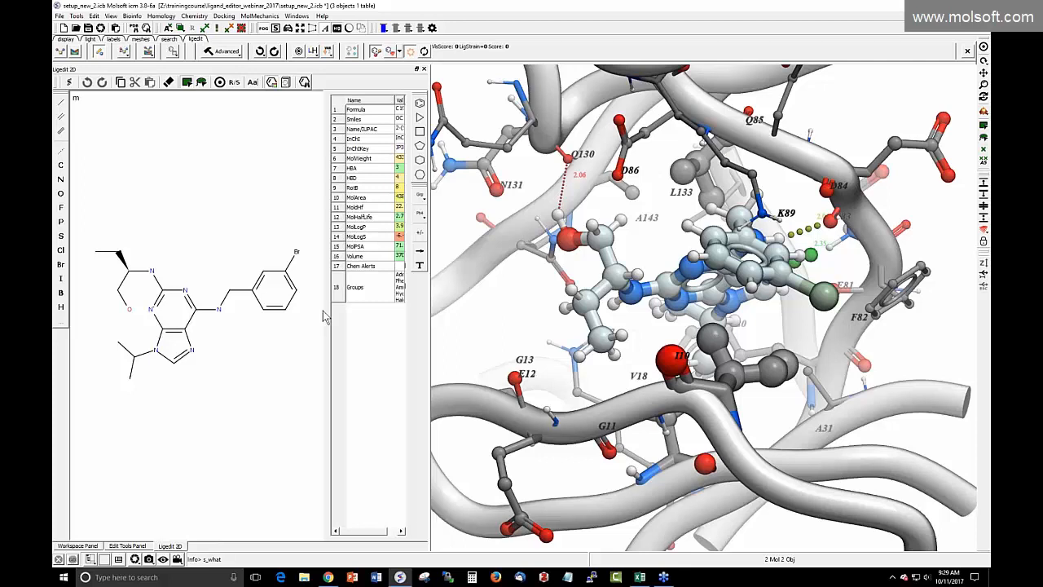
{"action": "left_click_drag", "start_coordinate": [329, 311], "coordinate": [267, 302]}
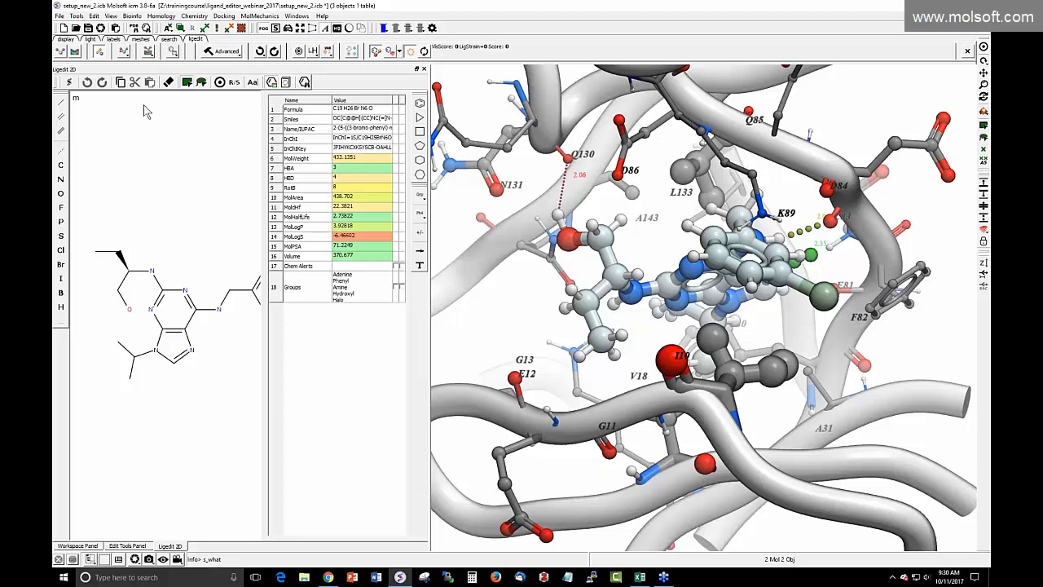
{"action": "left_click", "coordinate": [220, 82]}
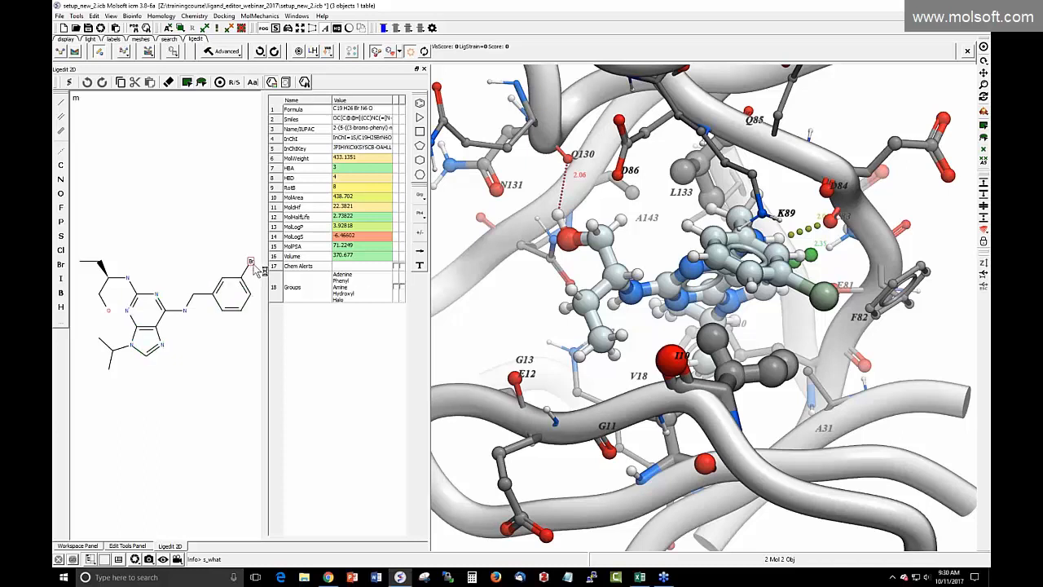
Replace the bromine on the ligand's phenyl ring with sulfur and attach a double-bonded carbon to it
{"action": "left_click", "coordinate": [61, 235]}
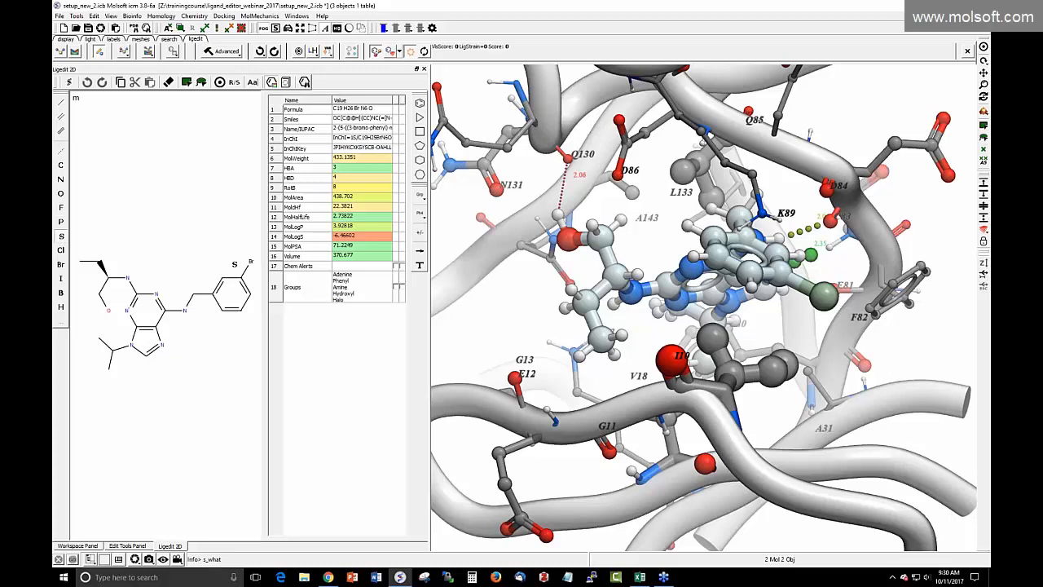
{"action": "left_click", "coordinate": [249, 263]}
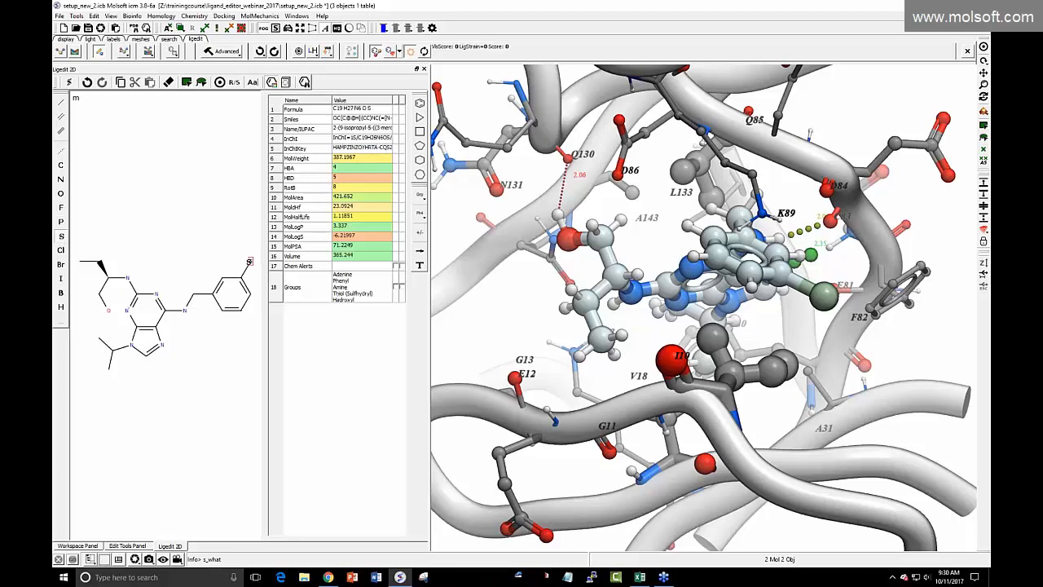
{"action": "left_click", "coordinate": [63, 106]}
{"action": "left_click", "coordinate": [250, 262]}
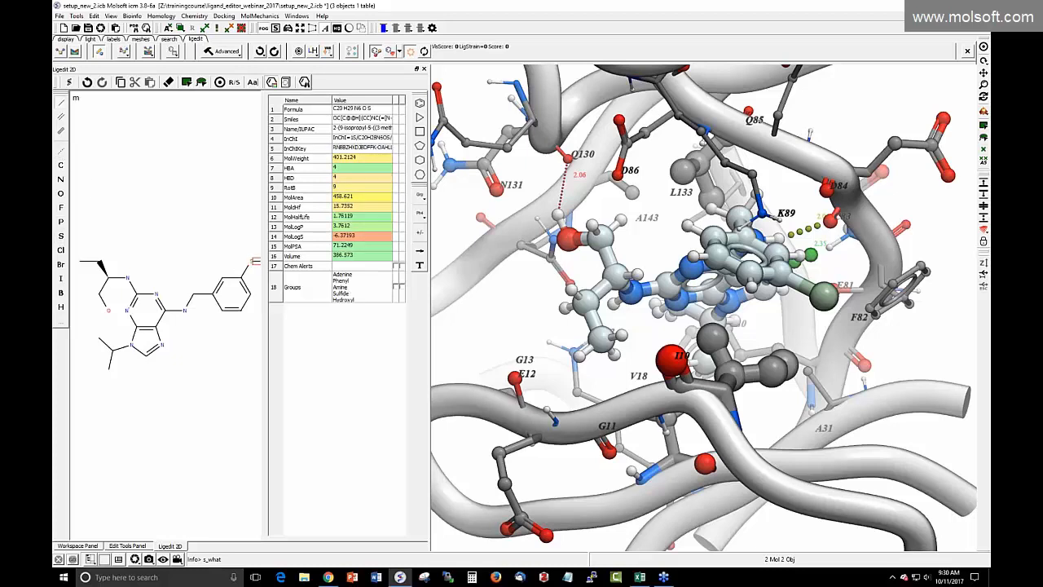
{"action": "left_click", "coordinate": [256, 261]}
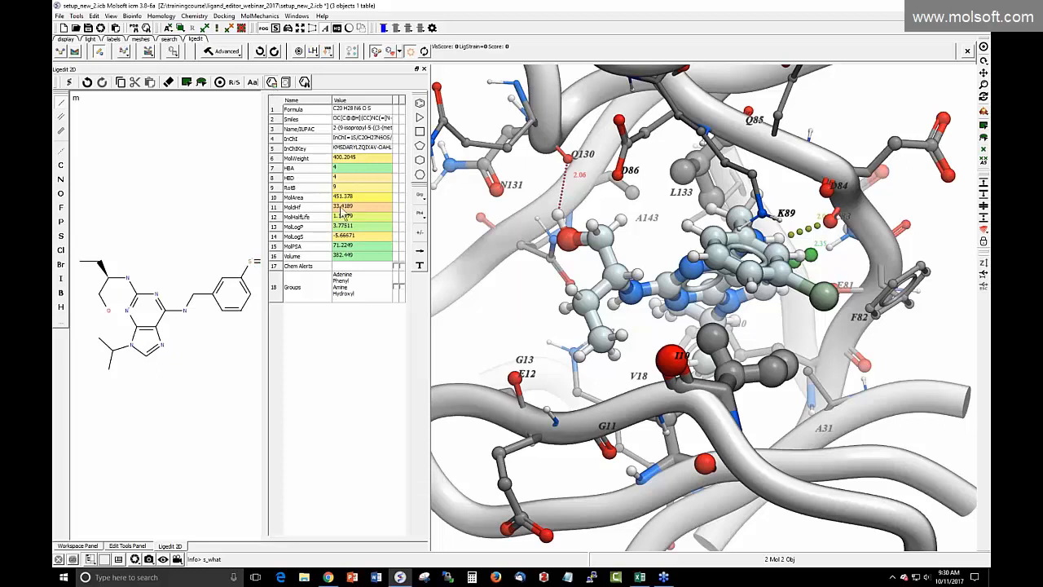
Hide the property table and complete the sulfonyl group with two double-bonded oxygens, removing the surplus carbon
{"action": "left_click", "coordinate": [272, 84]}
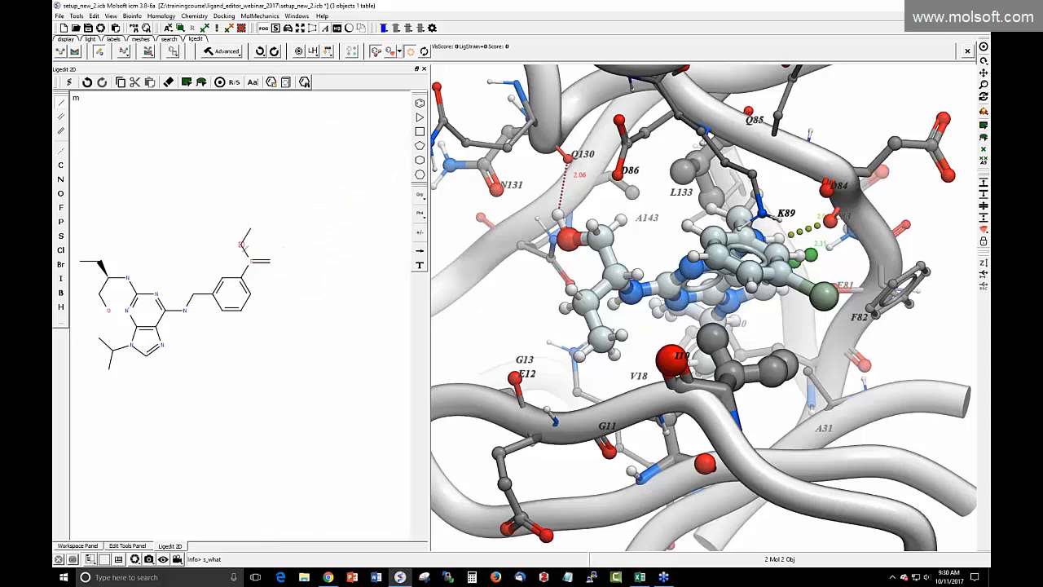
{"action": "left_click", "coordinate": [241, 245]}
{"action": "left_click", "coordinate": [168, 84]}
View the Bases structure templates and close them without inserting one
{"action": "left_click", "coordinate": [419, 213]}
{"action": "left_click", "coordinate": [438, 227]}
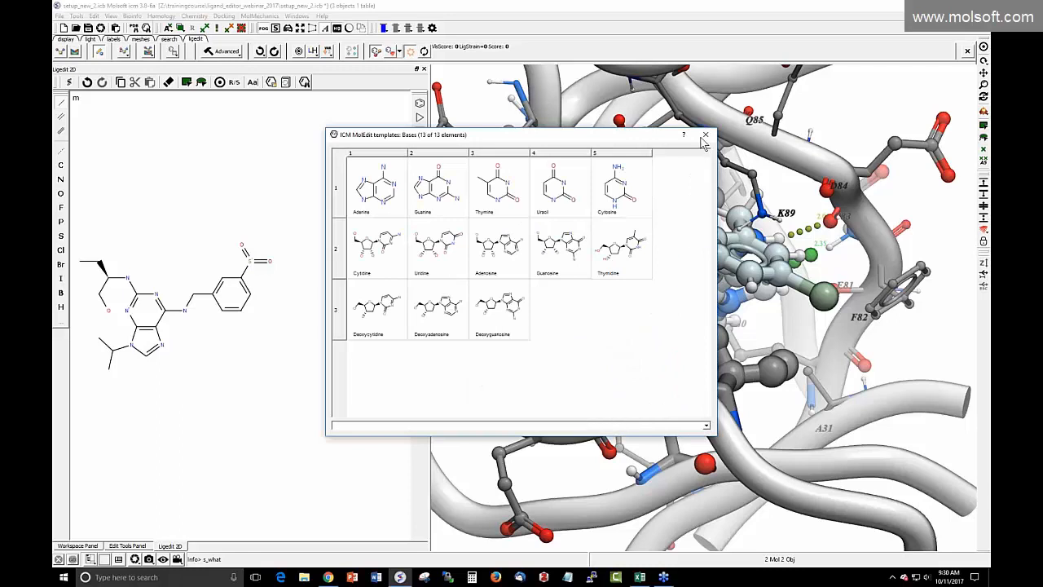
{"action": "left_click", "coordinate": [703, 138]}
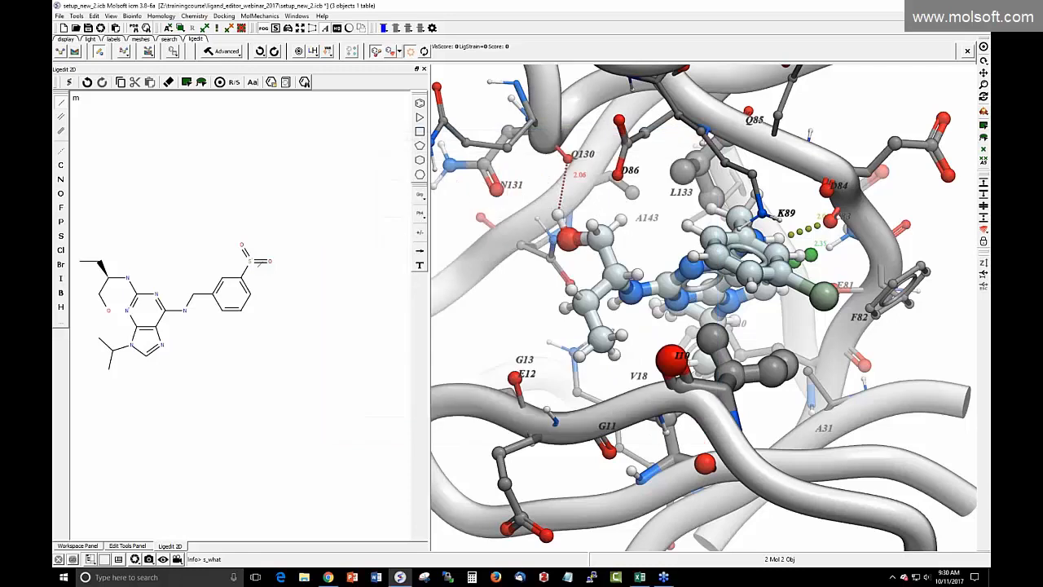
Add a nitrogen to the sulfonyl sulfur, center the sketch, and apply the sulfonamide to the 3D ligand
{"action": "left_click", "coordinate": [250, 260]}
{"action": "left_click", "coordinate": [220, 82]}
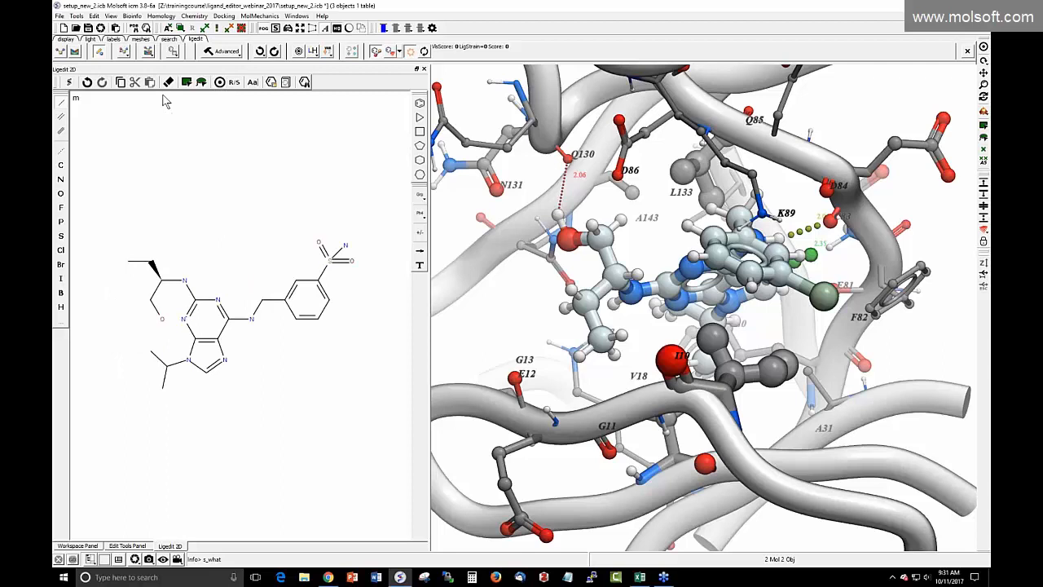
{"action": "left_click", "coordinate": [69, 83]}
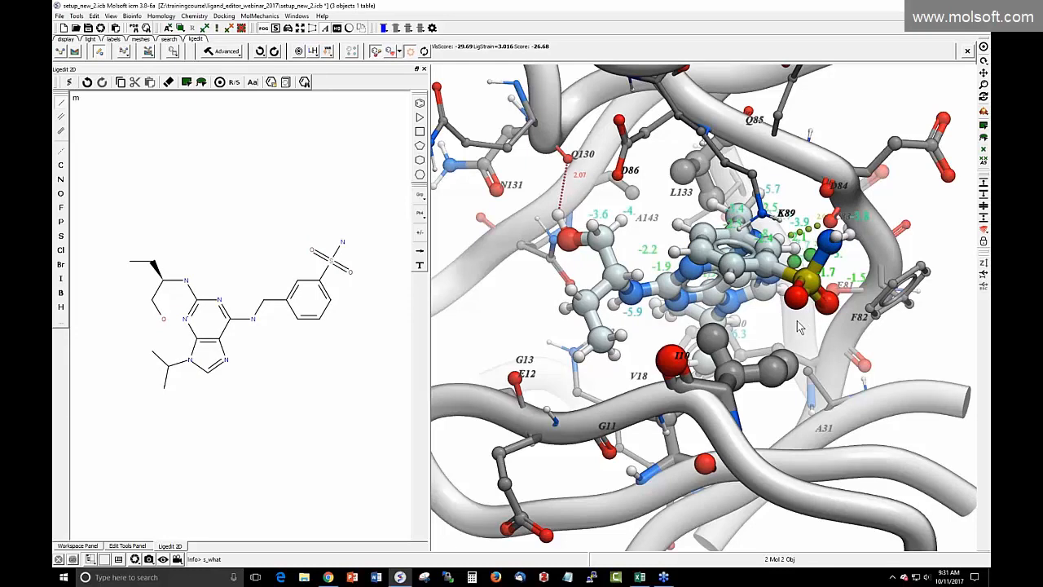
Replace the sulfonamide nitrogen with a methyl carbon and apply the sulfone to the 3D ligand
{"action": "left_click_drag", "start_coordinate": [798, 320], "coordinate": [763, 346]}
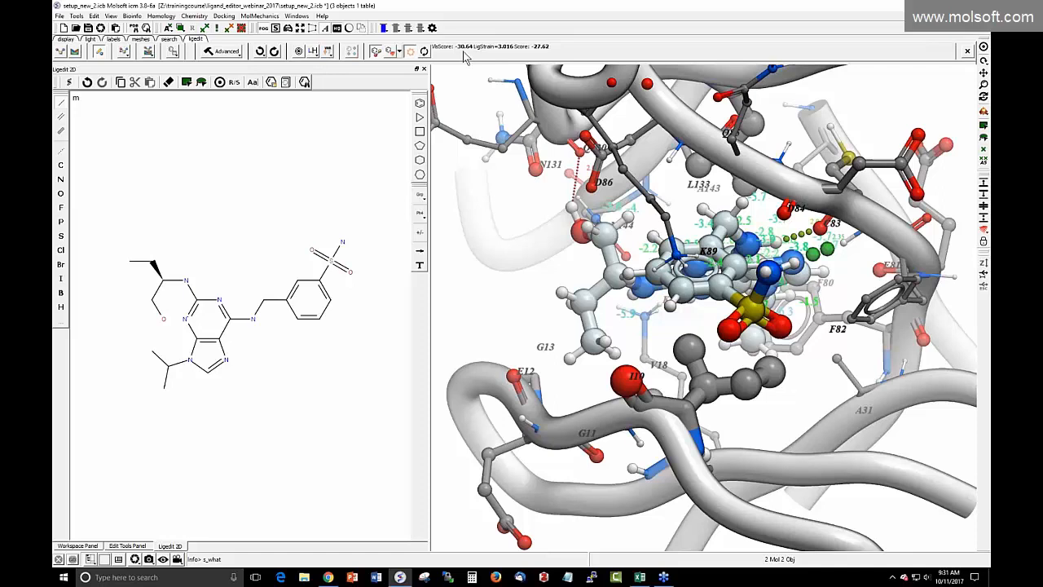
{"action": "mouse_move", "coordinate": [546, 279]}
{"action": "left_mouse_down"}
{"action": "mouse_move", "coordinate": [562, 271]}
{"action": "mouse_move", "coordinate": [557, 246]}
{"action": "mouse_move", "coordinate": [522, 250]}
{"action": "mouse_move", "coordinate": [519, 269]}
{"action": "mouse_move", "coordinate": [543, 268]}
{"action": "left_mouse_up"}
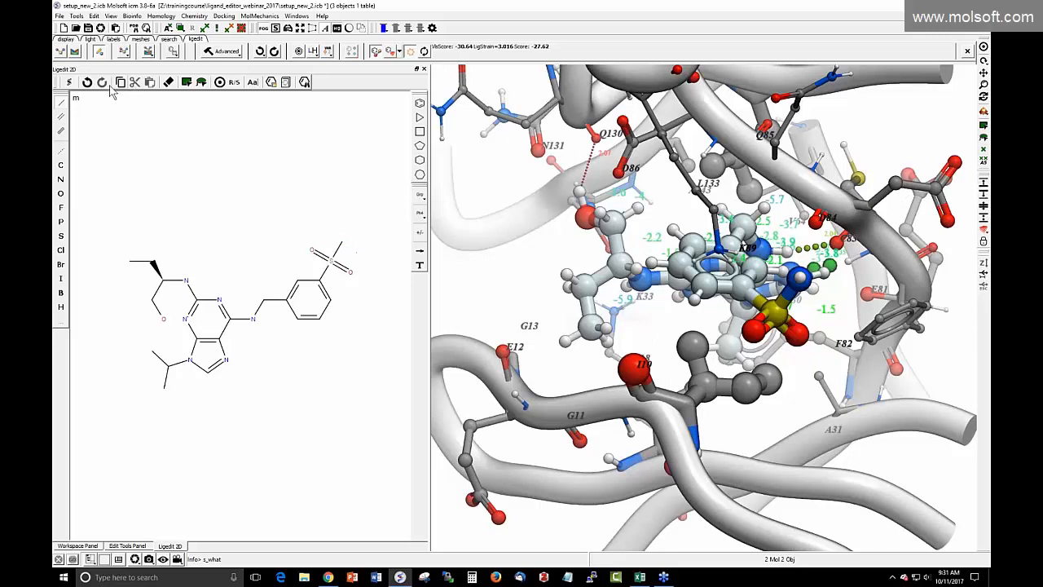
{"action": "left_click", "coordinate": [69, 83]}
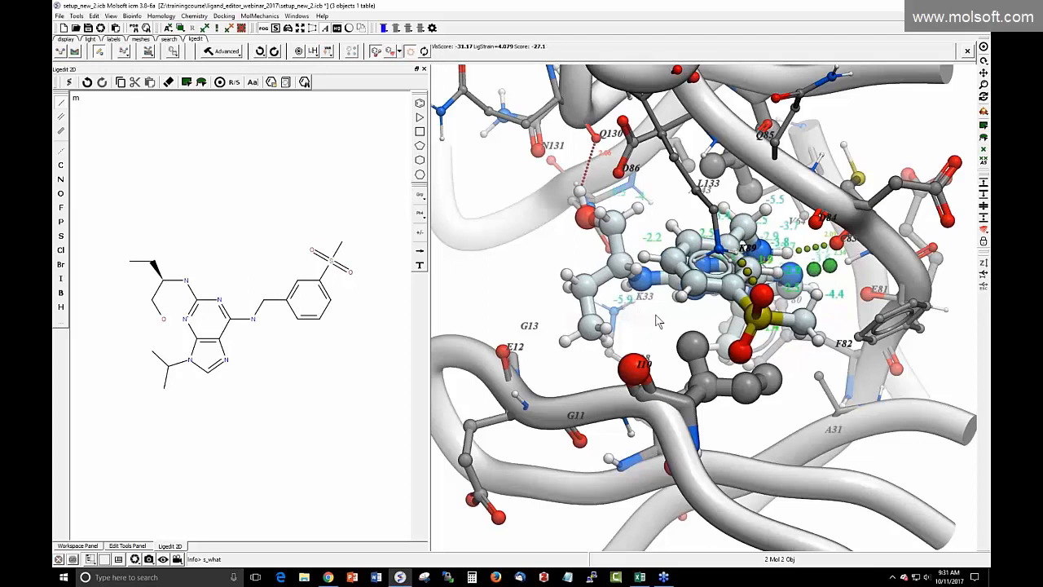
{"action": "mouse_move", "coordinate": [662, 315]}
{"action": "left_mouse_down"}
{"action": "mouse_move", "coordinate": [681, 309]}
{"action": "mouse_move", "coordinate": [676, 289]}
{"action": "mouse_move", "coordinate": [645, 282]}
{"action": "mouse_move", "coordinate": [704, 313]}
{"action": "mouse_move", "coordinate": [656, 306]}
{"action": "mouse_move", "coordinate": [730, 306]}
{"action": "left_mouse_up"}
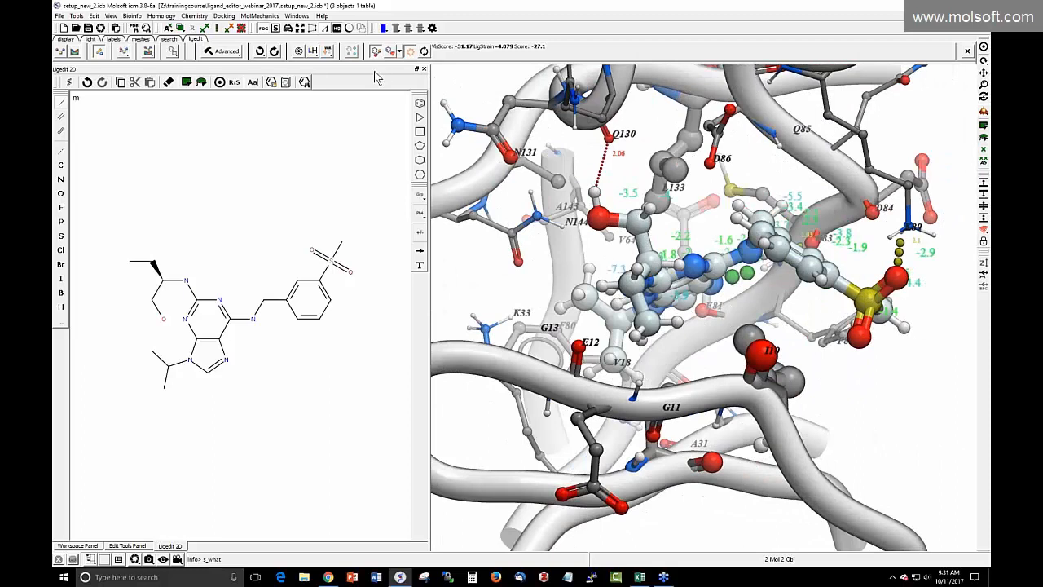
Look up Aspirin by name to replace the sketched ligand, and close the 2D editor and edit tools
{"action": "left_click", "coordinate": [286, 85]}
{"action": "type", "text": "as"}
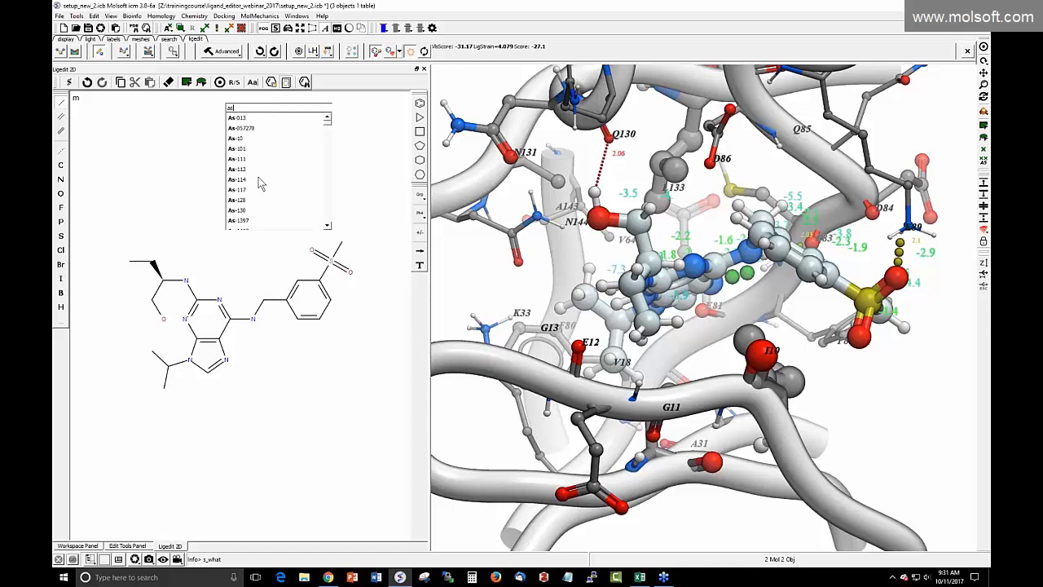
{"action": "type", "text": "pi"}
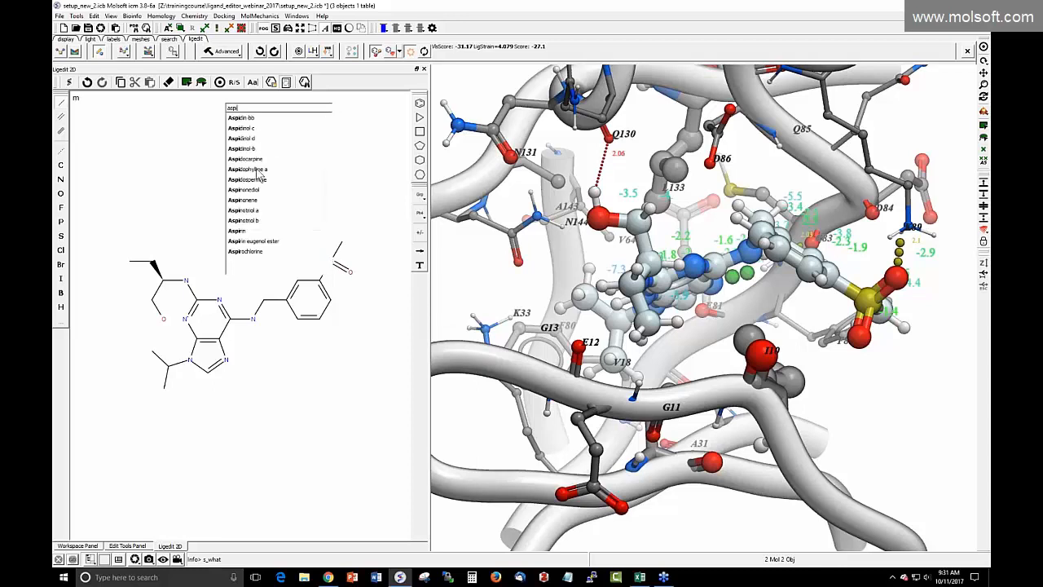
{"action": "left_click", "coordinate": [241, 231]}
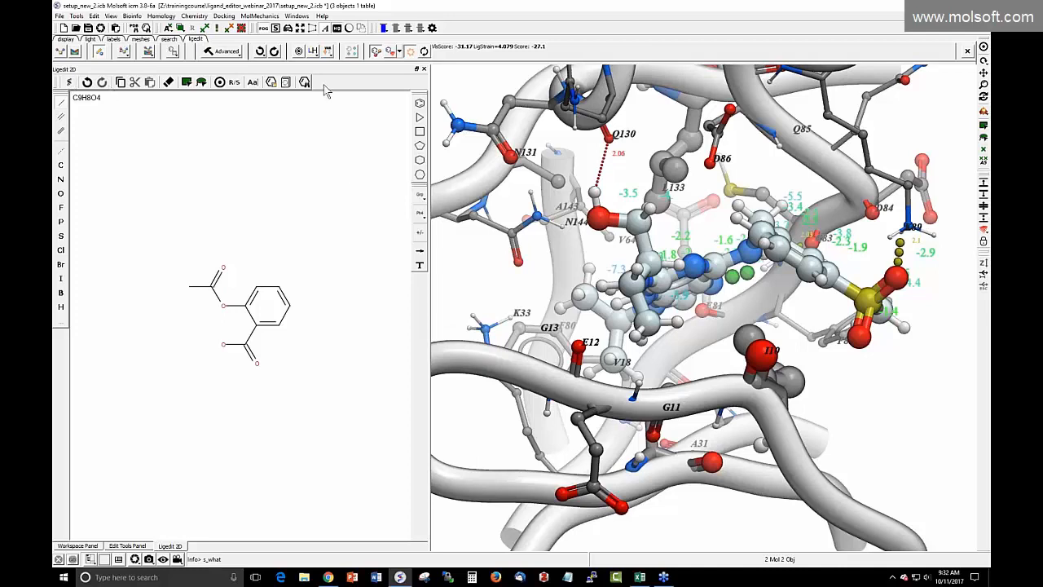
{"action": "left_click", "coordinate": [424, 70]}
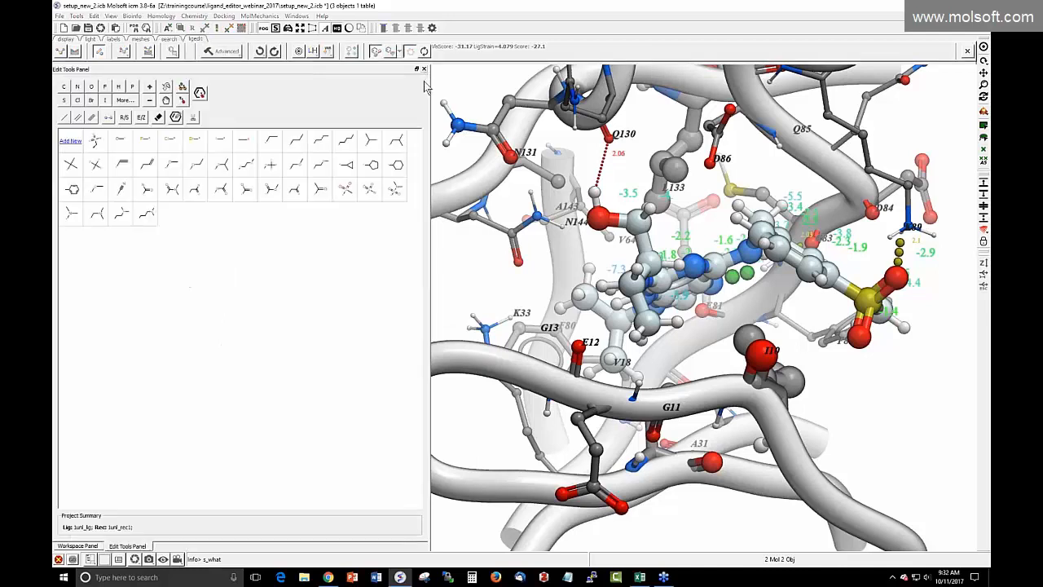
{"action": "left_click", "coordinate": [424, 69]}
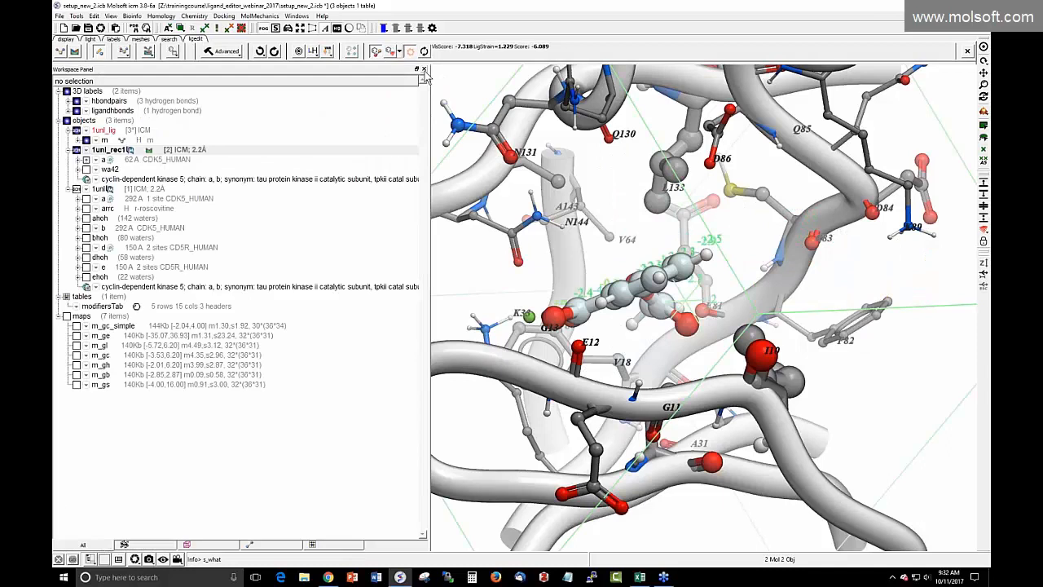
Hide the workspace panel and undo the ligand modifications back to the bromophenyl version
{"action": "left_click_drag", "start_coordinate": [487, 277], "coordinate": [558, 281]}
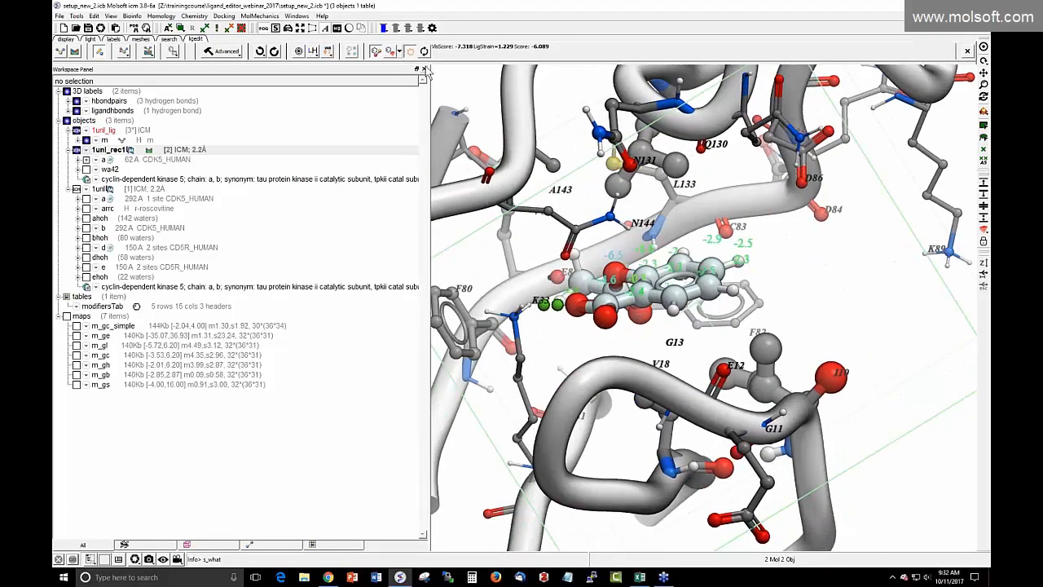
{"action": "left_click", "coordinate": [424, 70]}
{"action": "left_click_drag", "start_coordinate": [366, 185], "coordinate": [386, 191]}
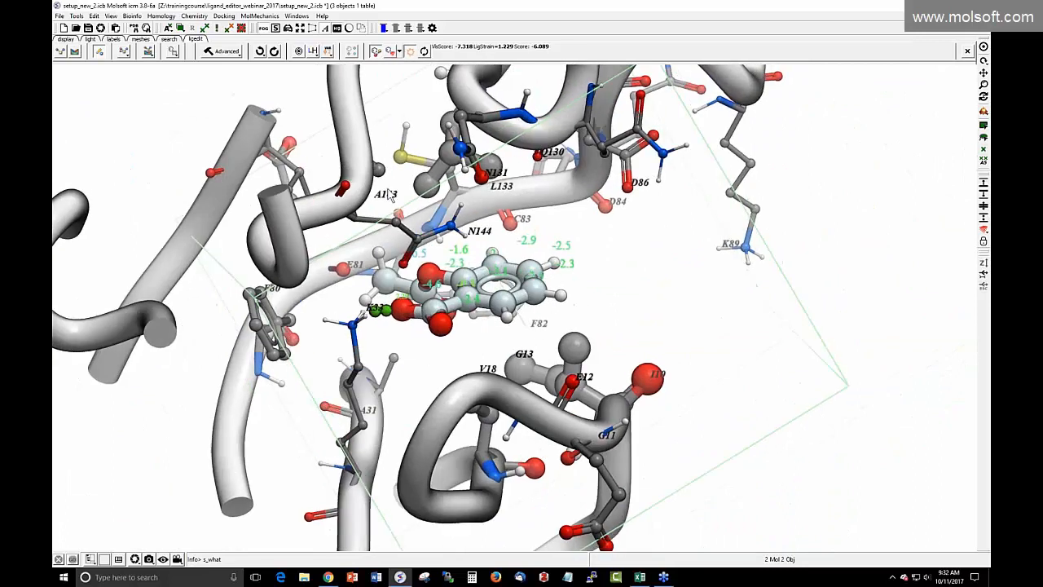
{"action": "left_click", "coordinate": [260, 51]}
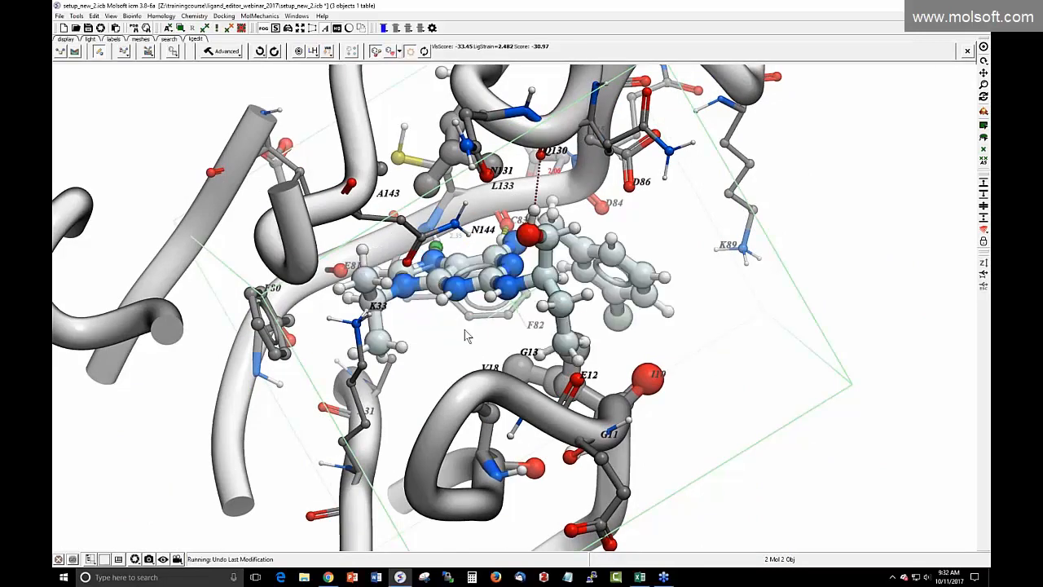
{"action": "left_click_drag", "start_coordinate": [476, 316], "coordinate": [461, 352]}
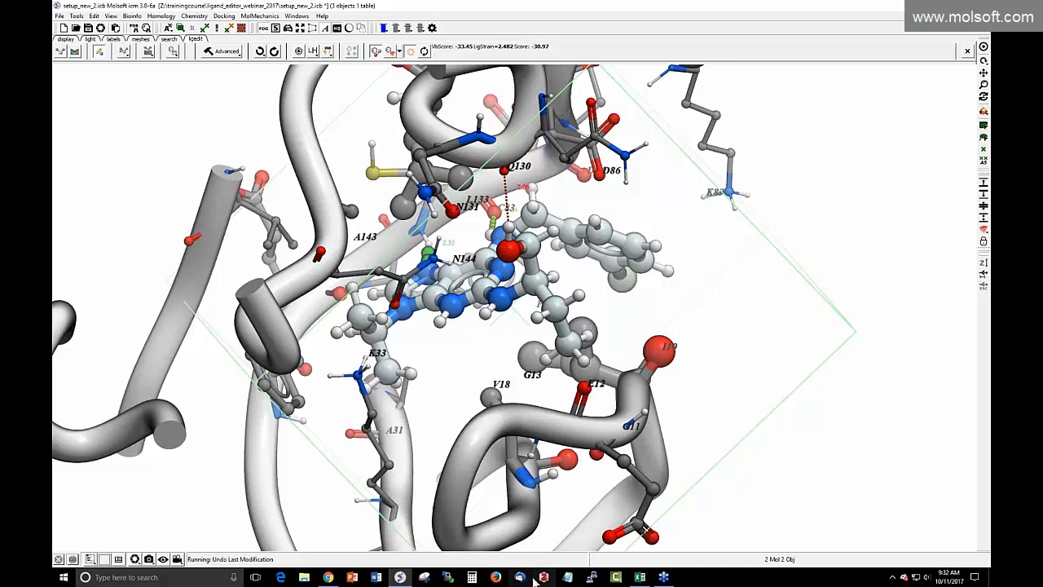
Switch to PowerPoint, open the ligedit_webinar_2017 presentation, and show its Save Modifications slide
{"action": "left_click", "coordinate": [352, 577]}
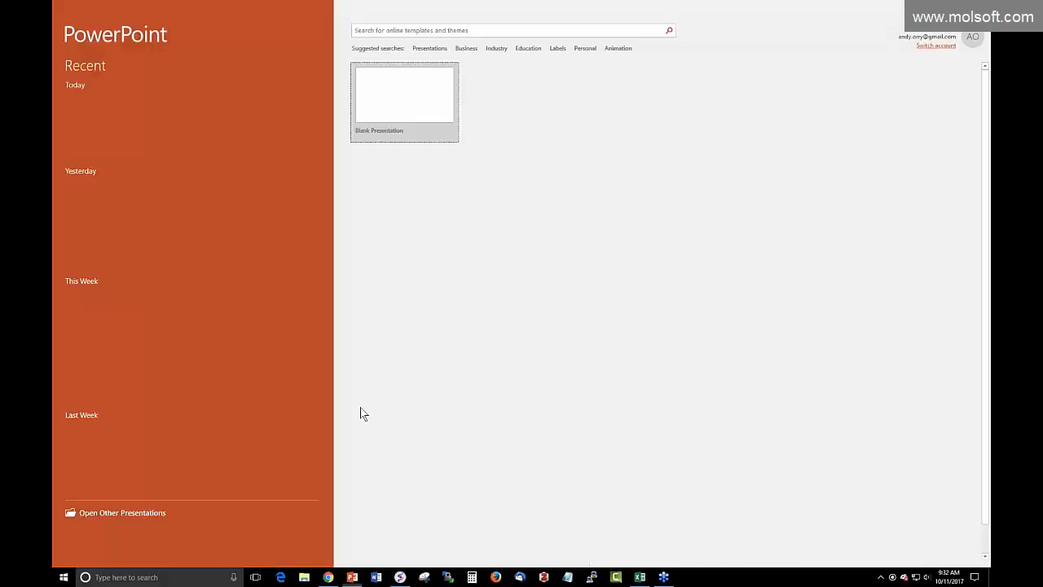
{"action": "left_click", "coordinate": [121, 108]}
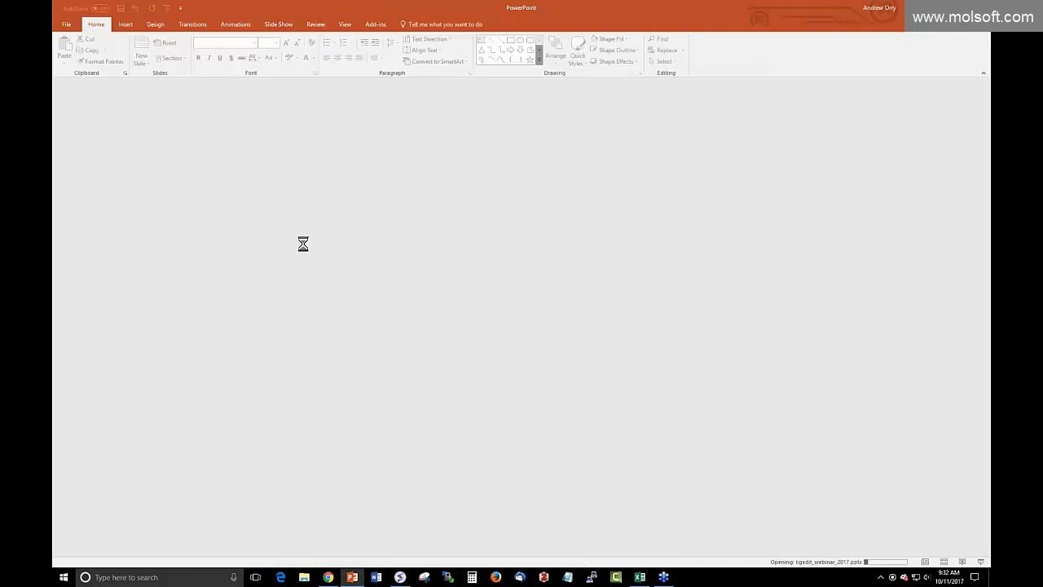
{"action": "scroll", "coordinate": [117, 413], "scroll_direction": "down", "scroll_amount": 5}
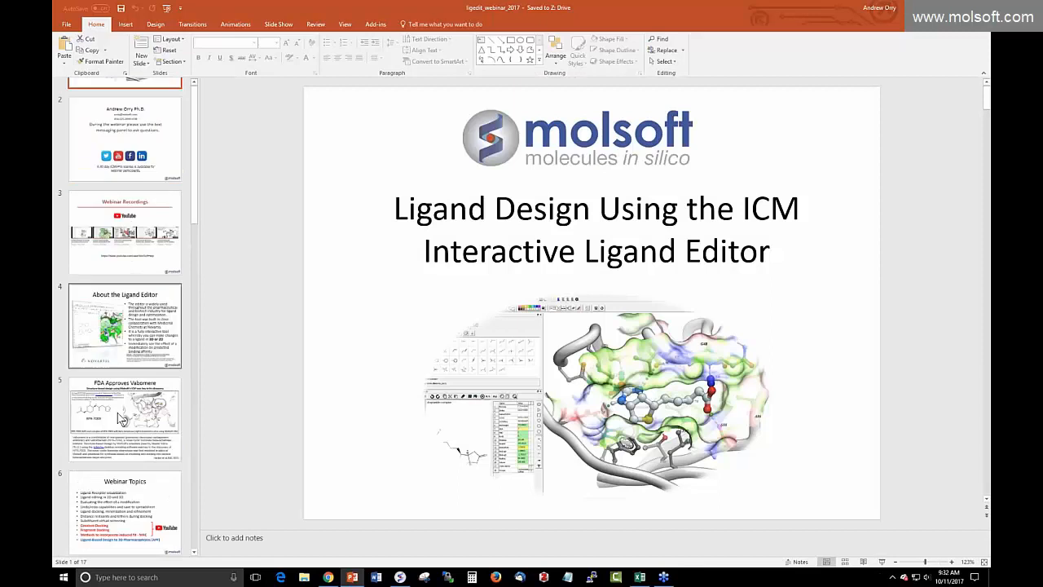
{"action": "scroll", "coordinate": [124, 453], "scroll_direction": "down", "scroll_amount": 2}
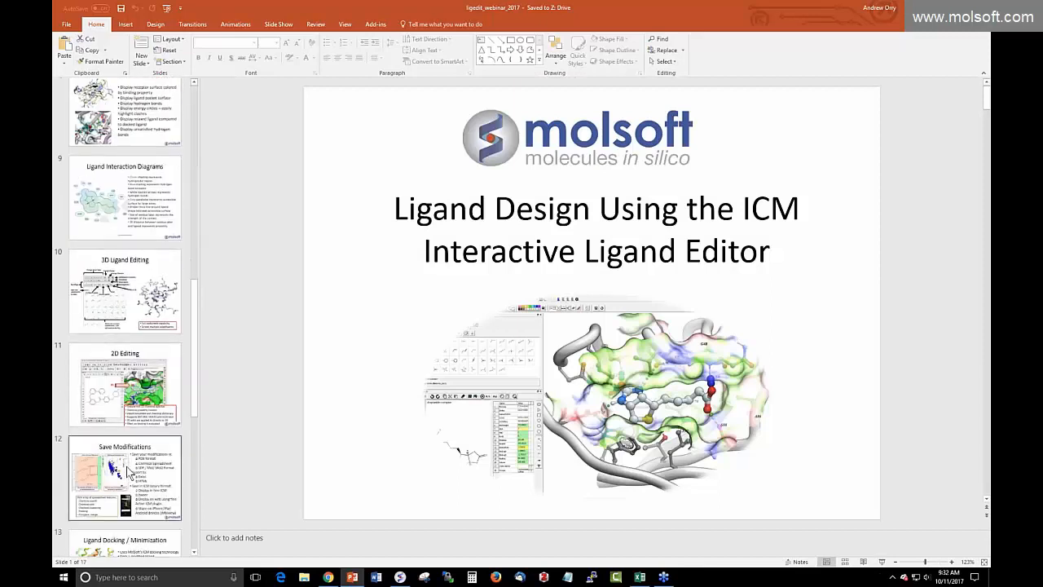
{"action": "left_click", "coordinate": [130, 471]}
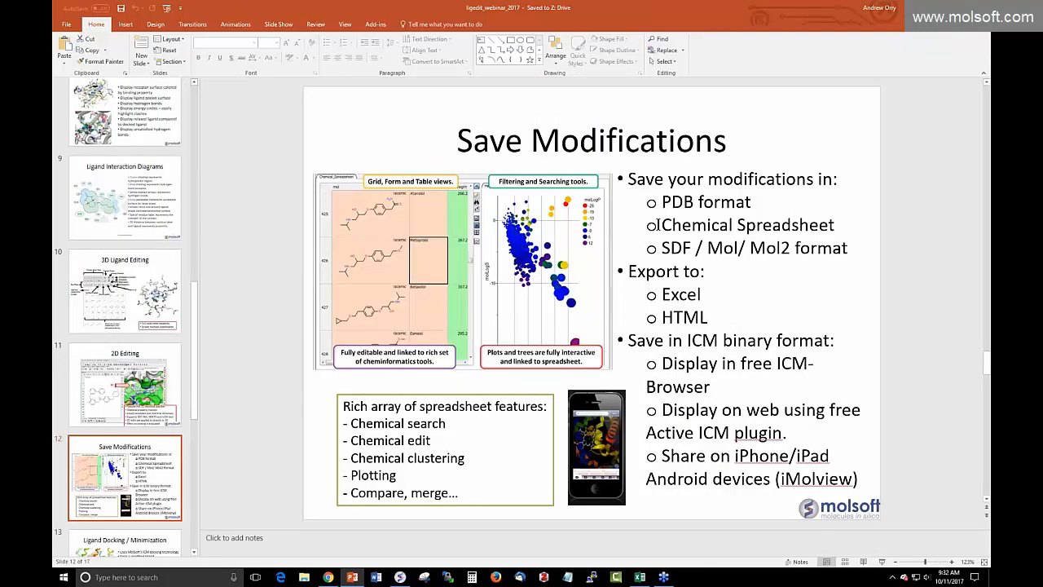
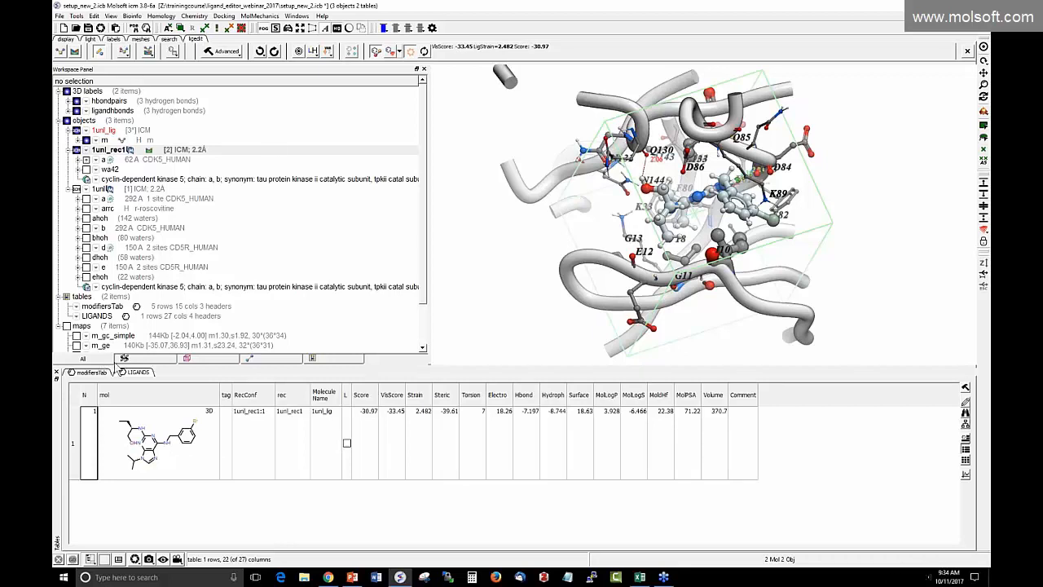
Bring back the ligand edit tools with the fragment list
{"action": "left_click", "coordinate": [246, 360]}
{"action": "left_click", "coordinate": [219, 364]}
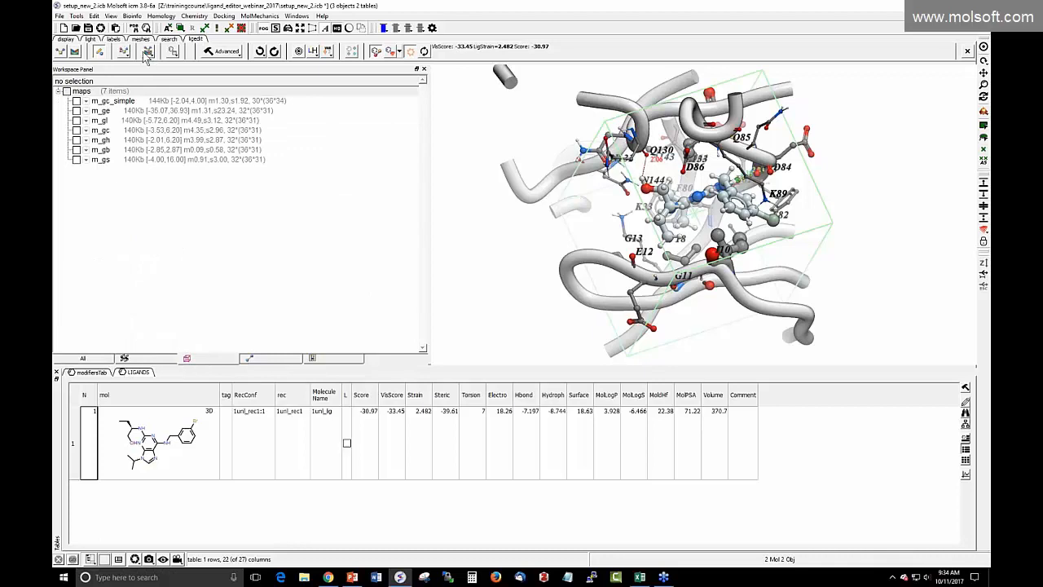
{"action": "left_click", "coordinate": [99, 52]}
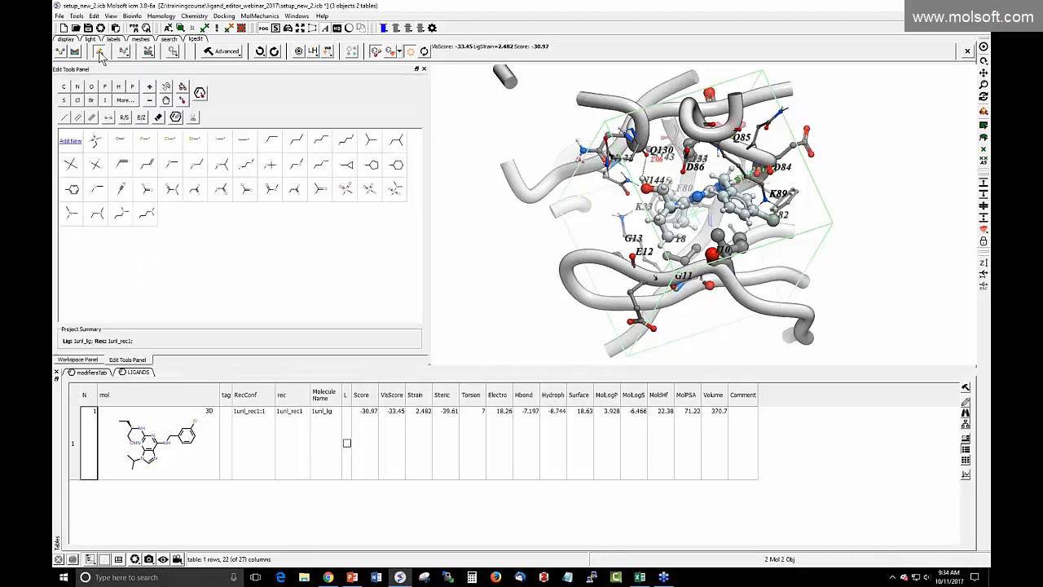
Swap the ligand's bromine for an oxygen fragment, and reload the saved bromophenyl ligand from the LIGANDS table
{"action": "left_click", "coordinate": [122, 146]}
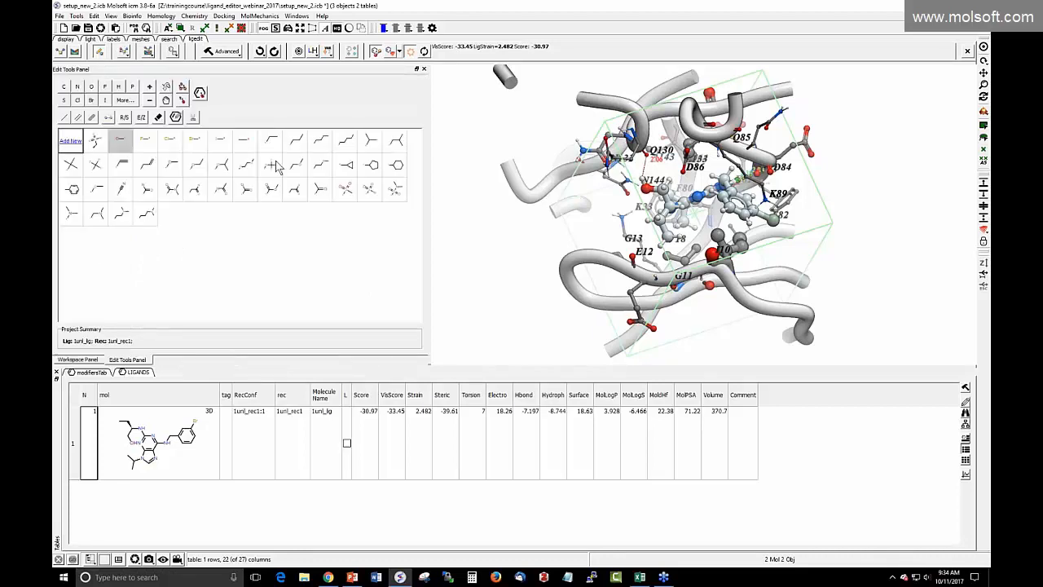
{"action": "left_click", "coordinate": [776, 223]}
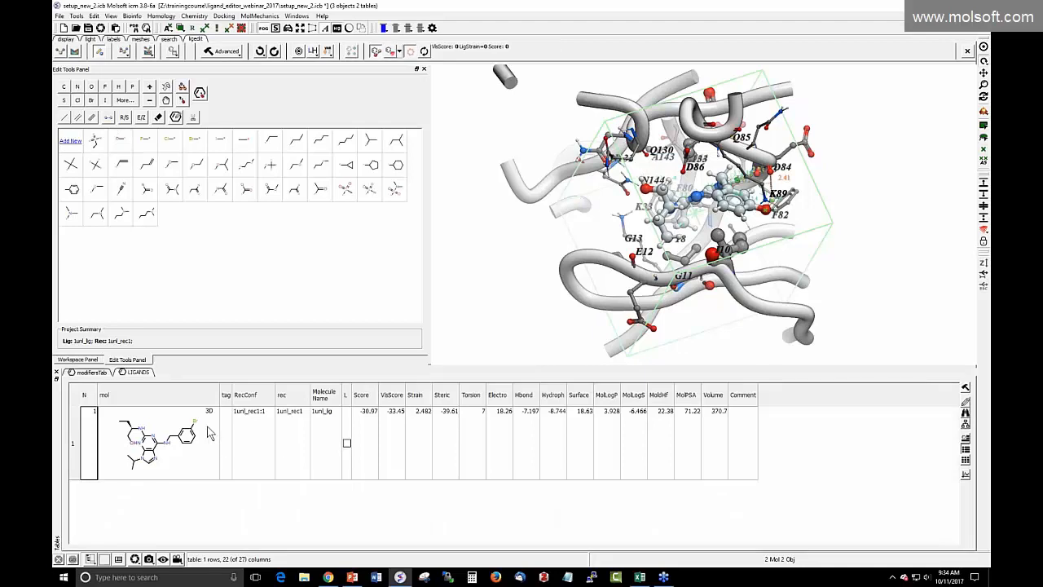
{"action": "left_click", "coordinate": [186, 450]}
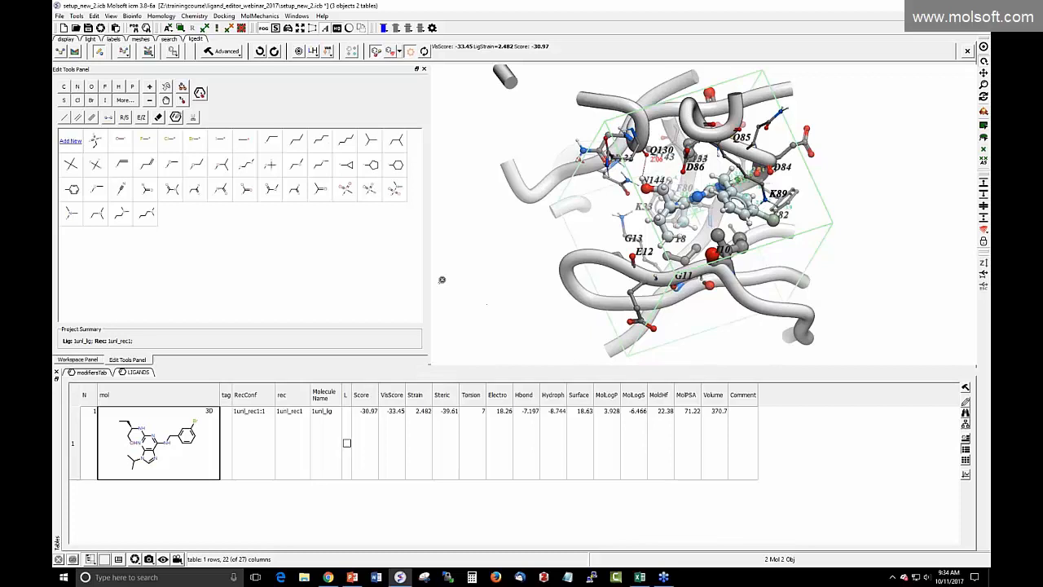
Save the current ligand to the LIGANDS table with the tag series1fromring, and widen the tag column
{"action": "left_click_drag", "start_coordinate": [442, 279], "coordinate": [443, 224]}
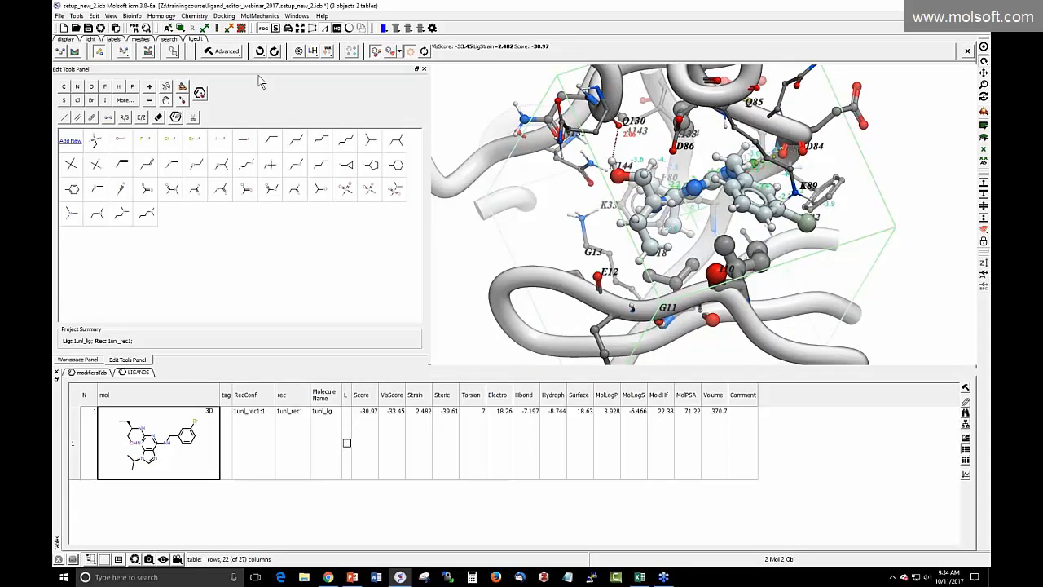
{"action": "left_click", "coordinate": [172, 52]}
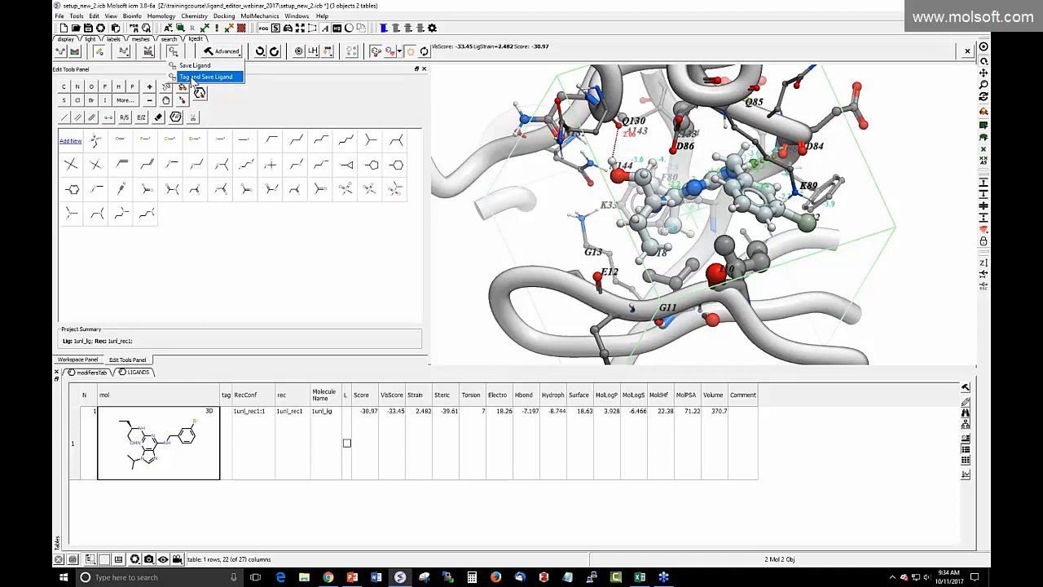
{"action": "left_click", "coordinate": [195, 77]}
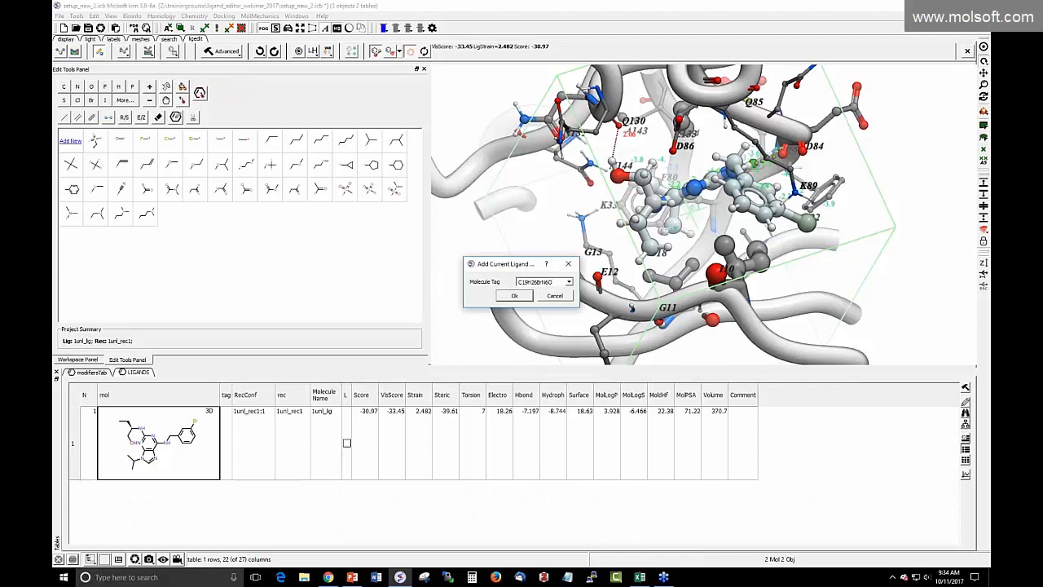
{"action": "type", "text": "series1forming"}
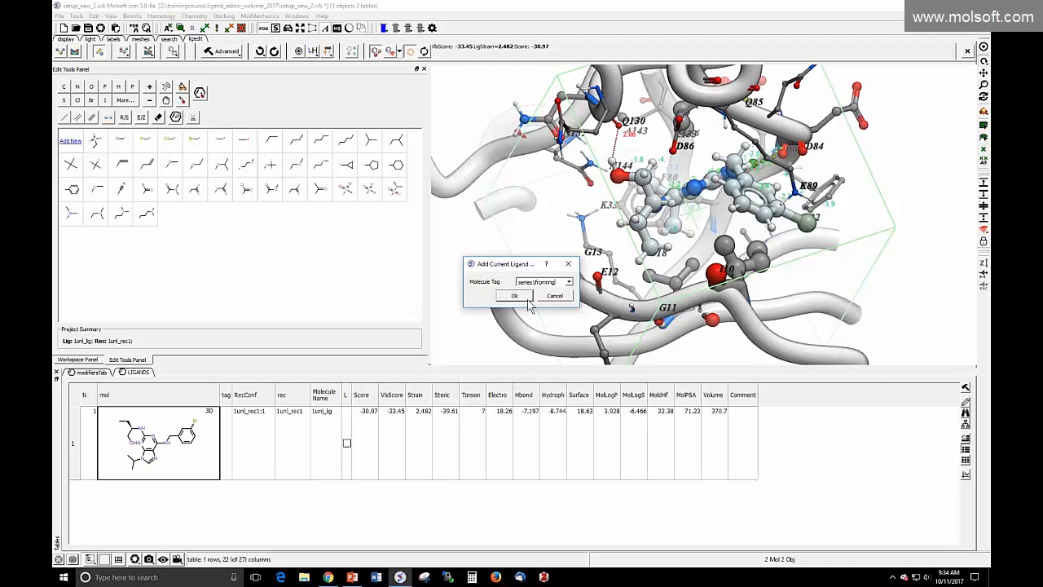
{"action": "left_click", "coordinate": [514, 295]}
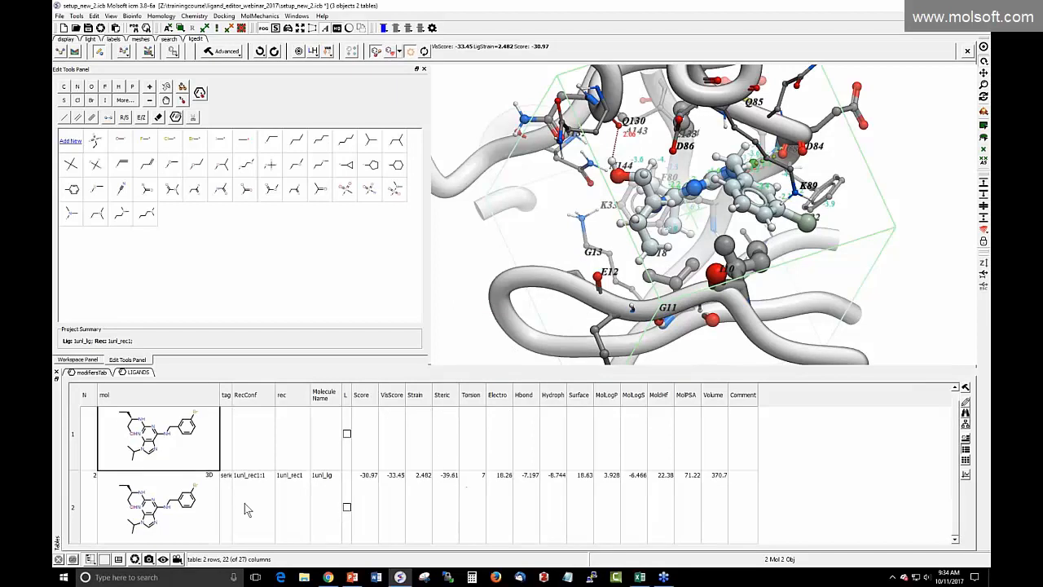
{"action": "double_click", "coordinate": [245, 395]}
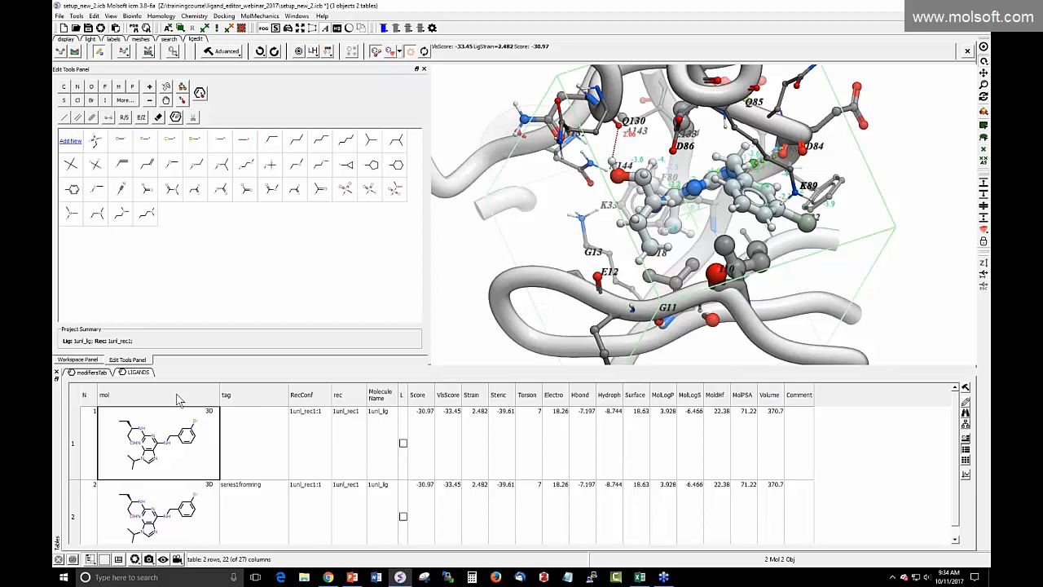
Start exporting the 1unl_rec1 receptor object with PDB as the file type, and cancel without saving
{"action": "left_click", "coordinate": [92, 359]}
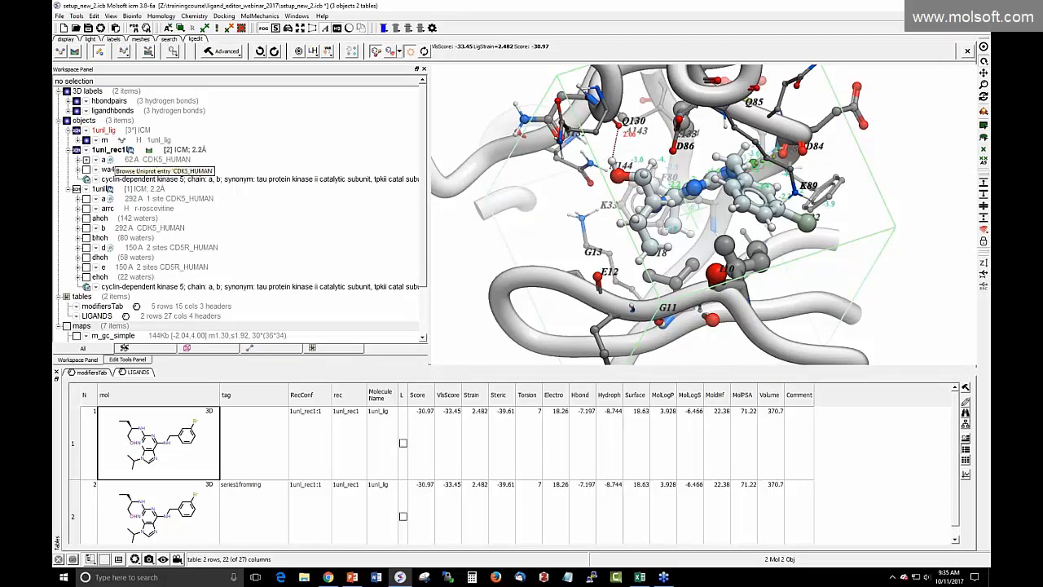
{"action": "right_click", "coordinate": [115, 158]}
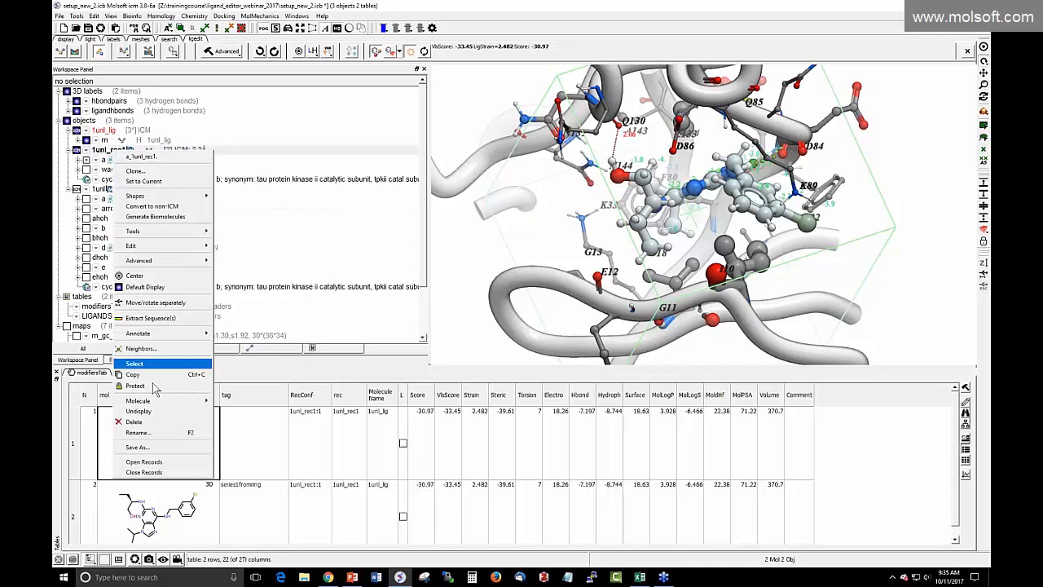
{"action": "left_click", "coordinate": [160, 447]}
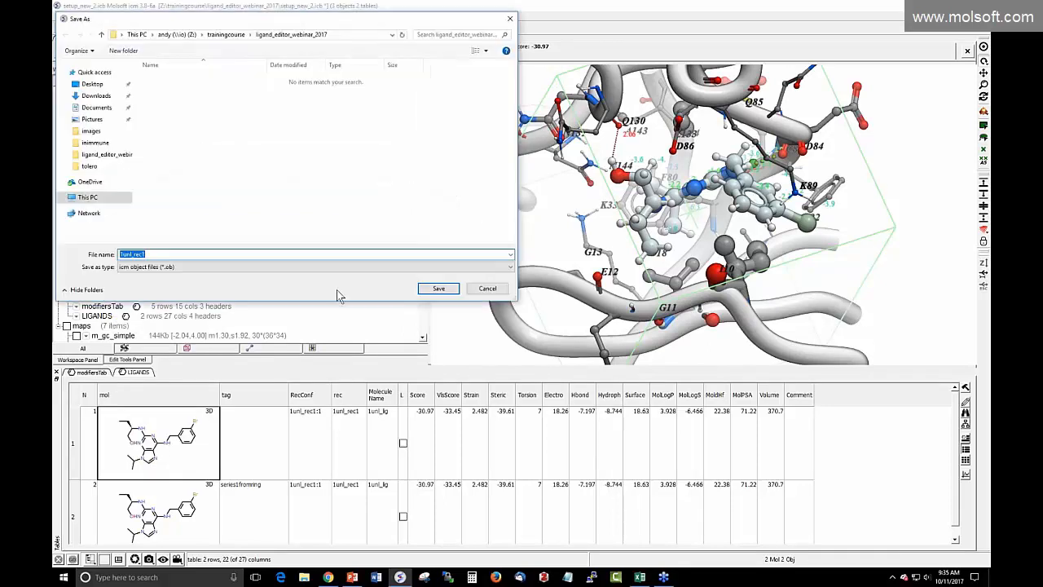
{"action": "left_click", "coordinate": [302, 266]}
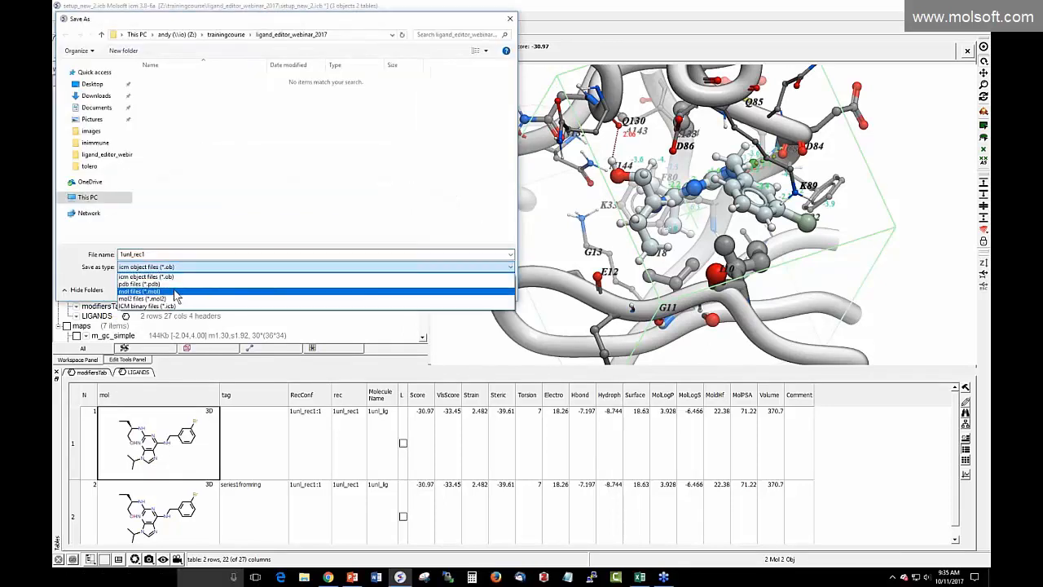
{"action": "left_click", "coordinate": [173, 285]}
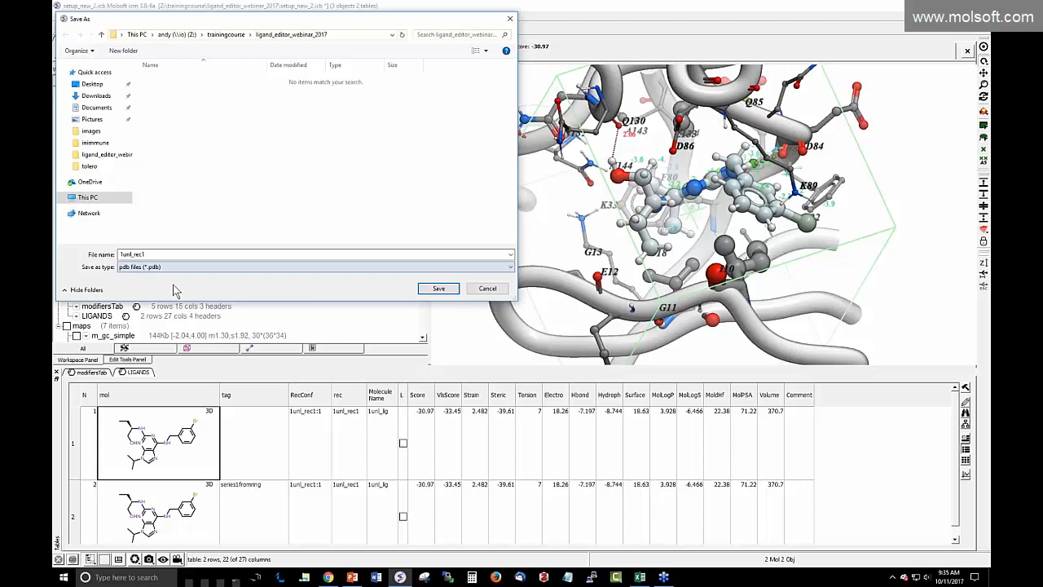
{"action": "left_click", "coordinate": [488, 289]}
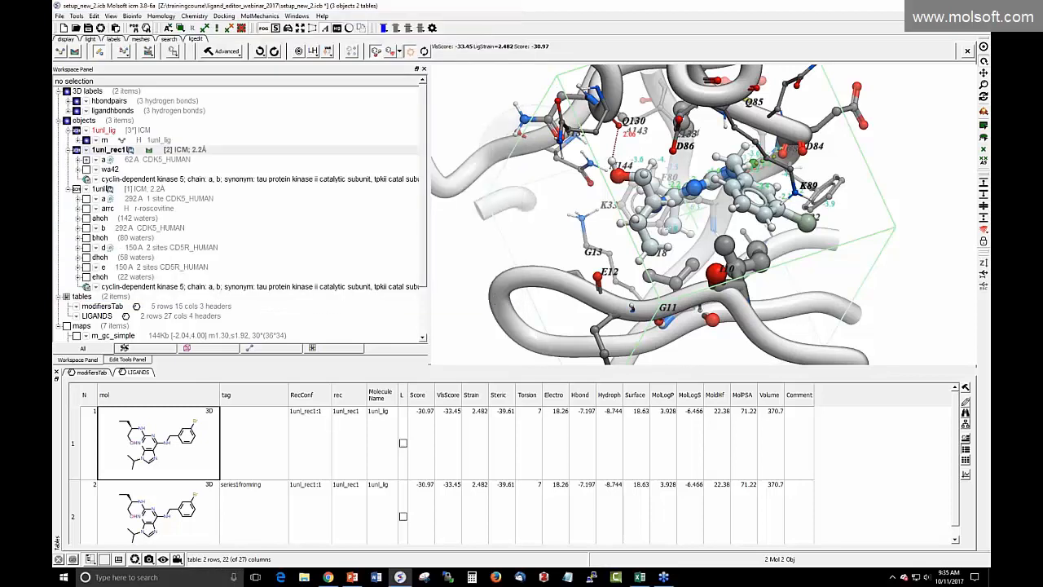
Start saving the LIGANDS table as an SD file, and cancel without saving
{"action": "right_click", "coordinate": [132, 375]}
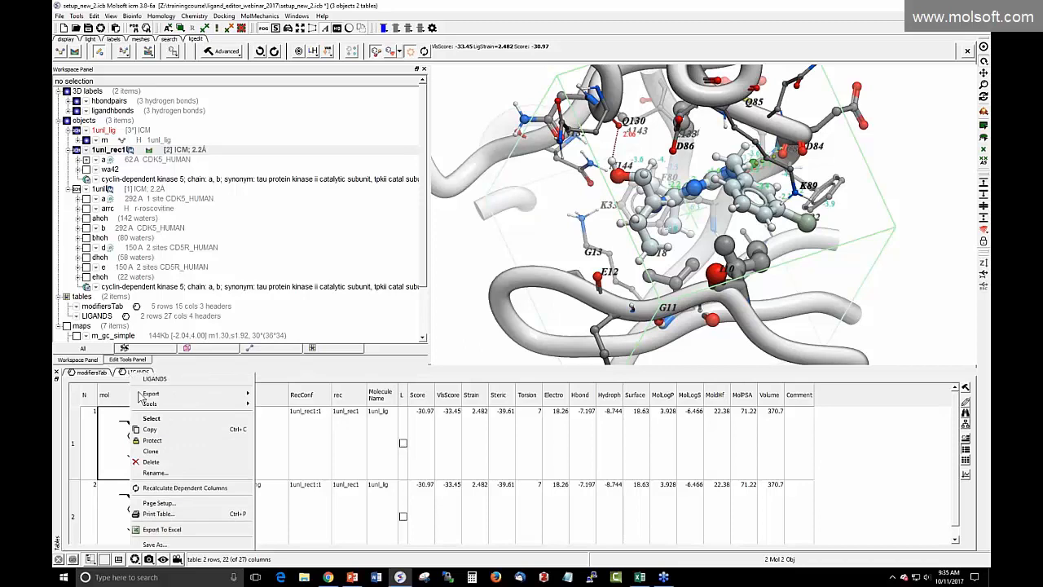
{"action": "left_click", "coordinate": [159, 544]}
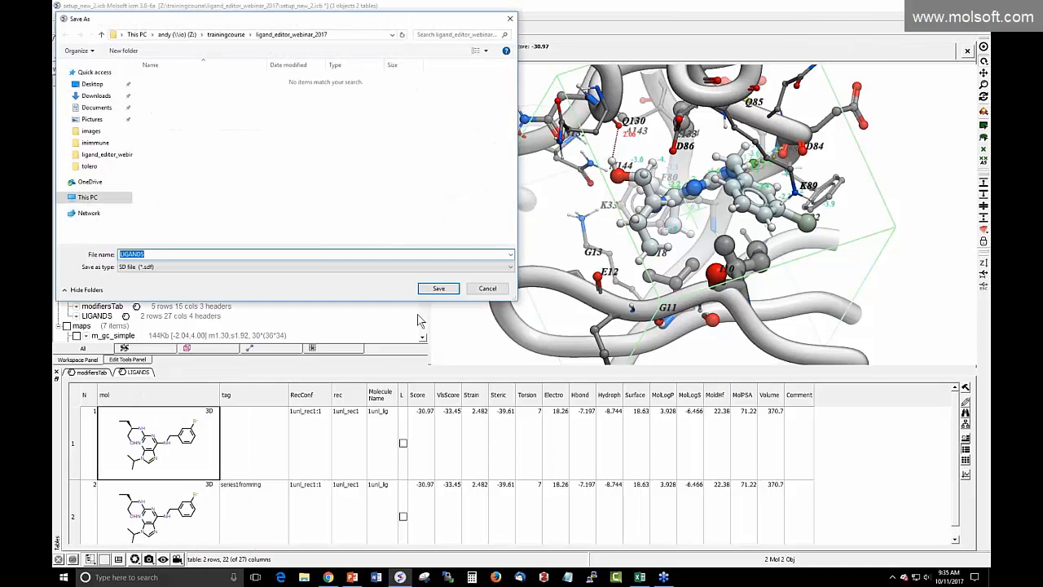
{"action": "left_click", "coordinate": [502, 290]}
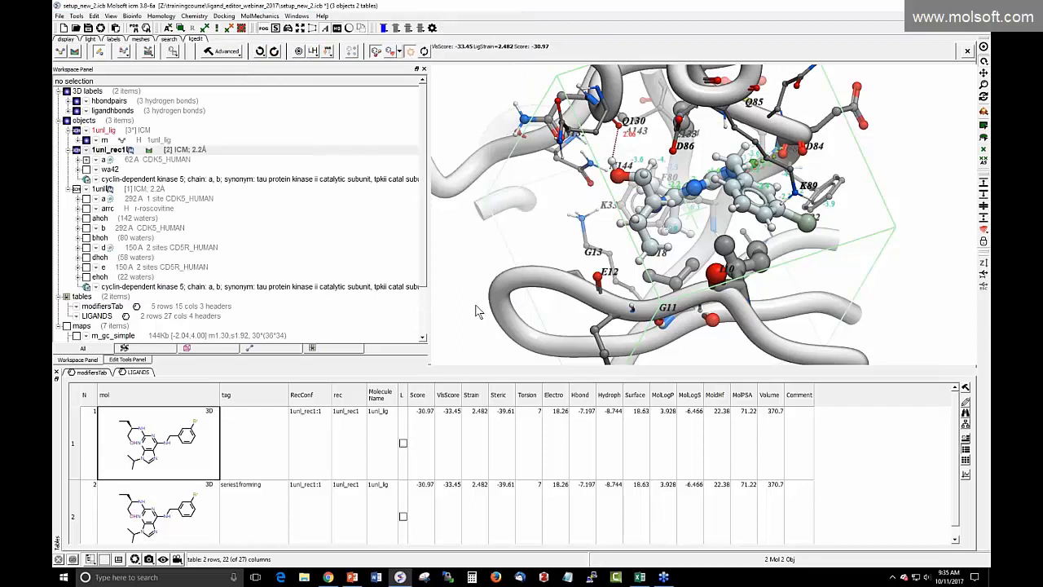
Bring back the ligand edit tools, narrow their panel, and hide the tables to enlarge the 3D view
{"action": "left_click_drag", "start_coordinate": [567, 241], "coordinate": [601, 239]}
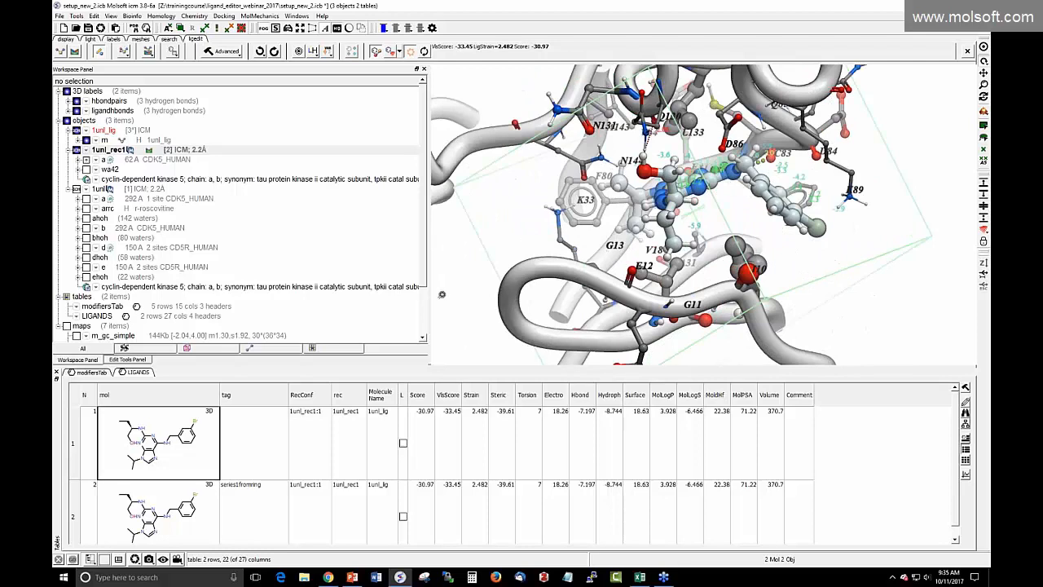
{"action": "left_click", "coordinate": [124, 361]}
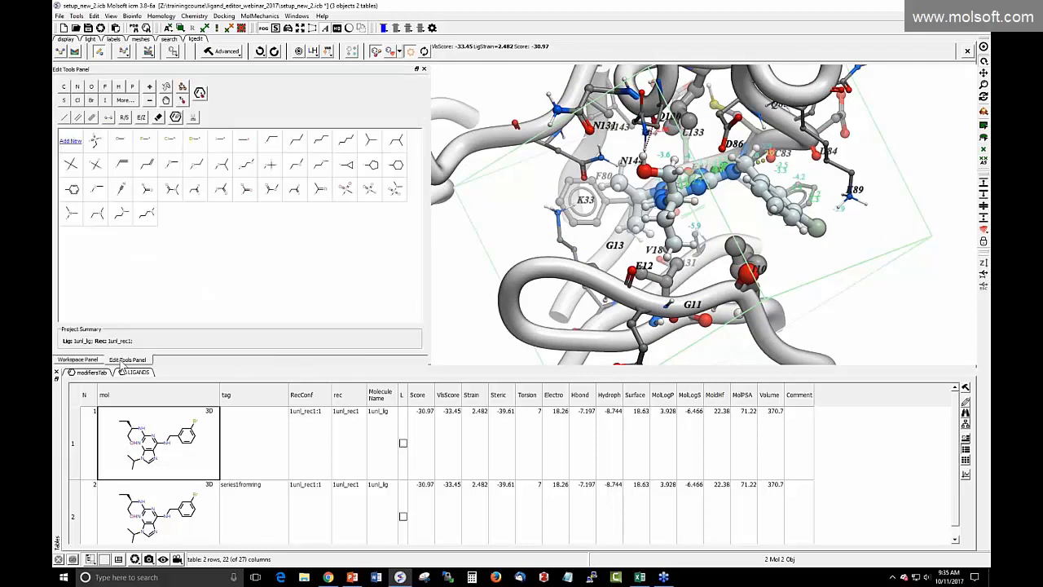
{"action": "left_click_drag", "start_coordinate": [471, 226], "coordinate": [334, 238]}
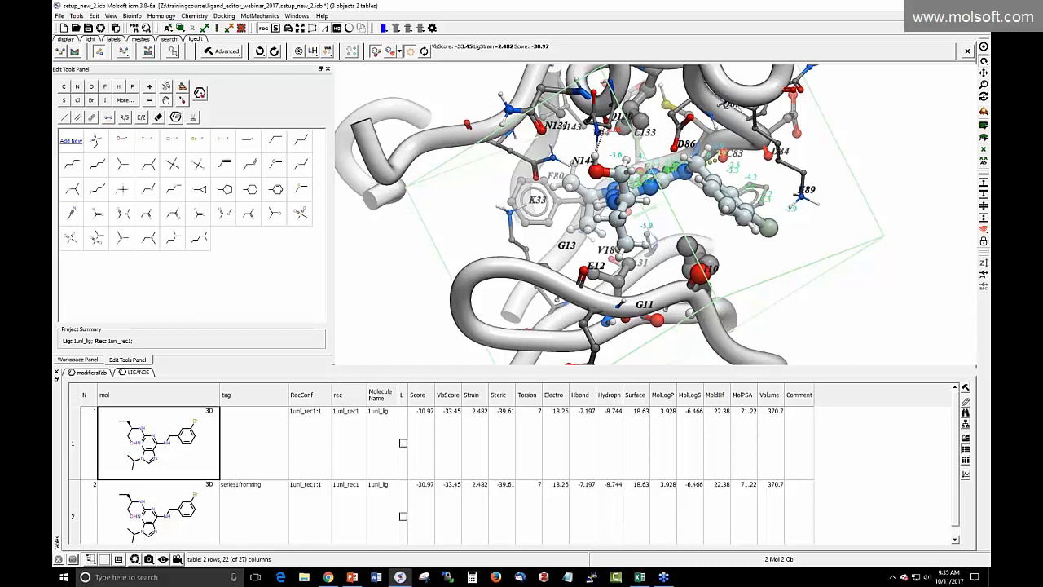
{"action": "left_click", "coordinate": [57, 372]}
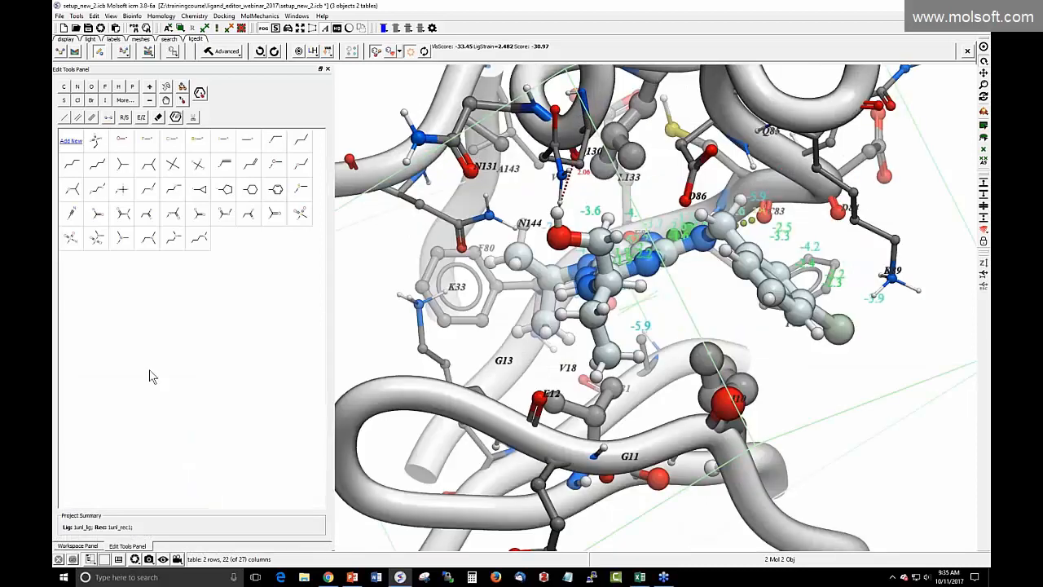
{"action": "left_click_drag", "start_coordinate": [356, 326], "coordinate": [377, 321]}
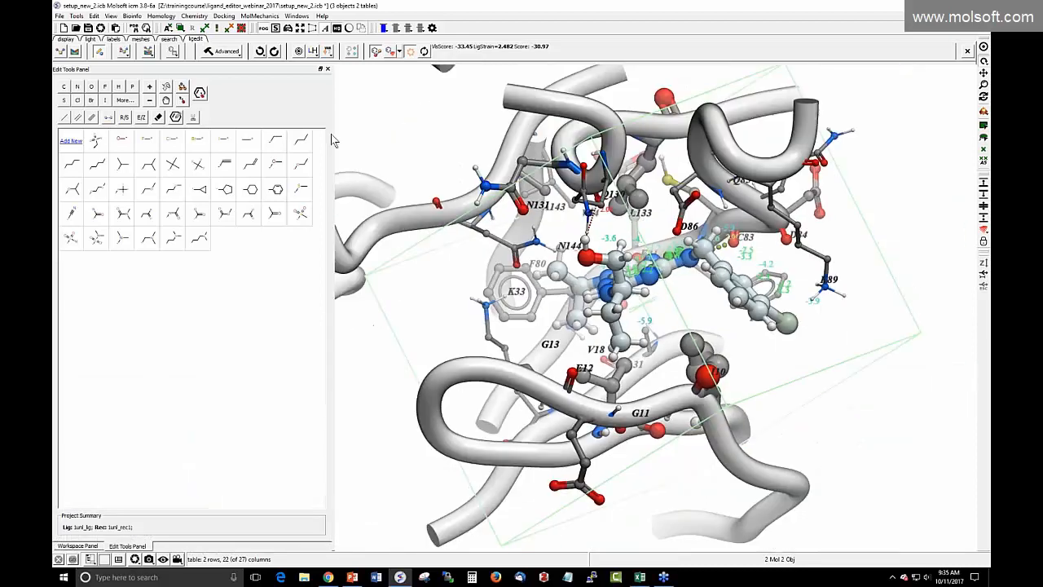
Start the Find Group tool for the best replacement group, switch to atom picking, and cancel the search
{"action": "left_click", "coordinate": [224, 51]}
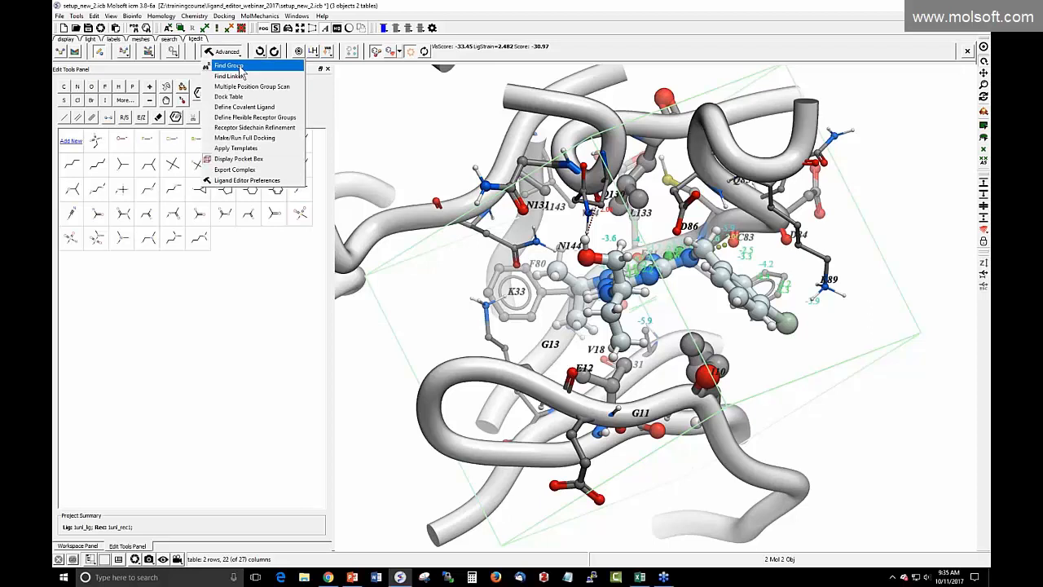
{"action": "left_click", "coordinate": [237, 65]}
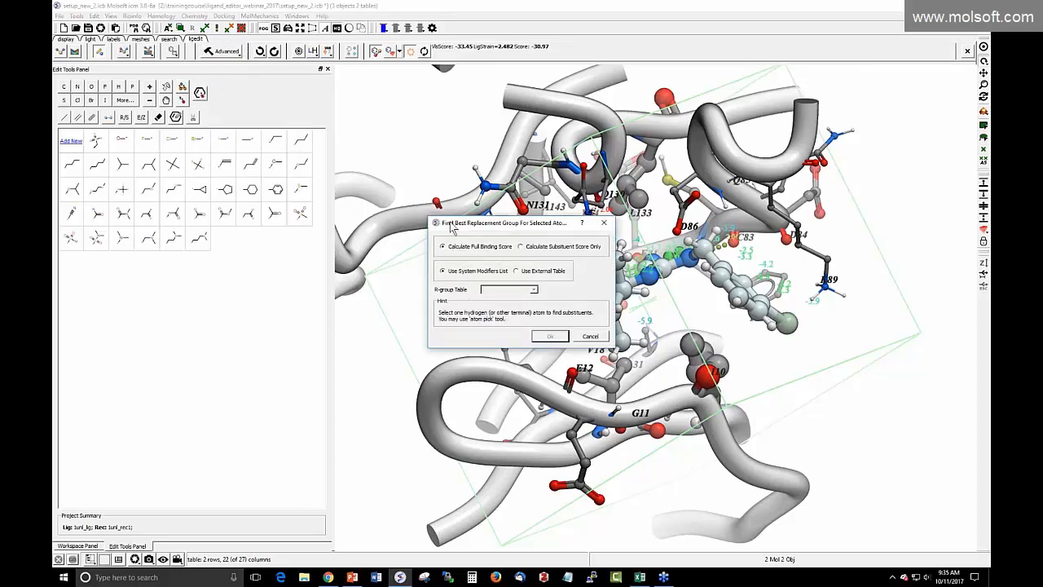
{"action": "left_click_drag", "start_coordinate": [503, 232], "coordinate": [385, 231]}
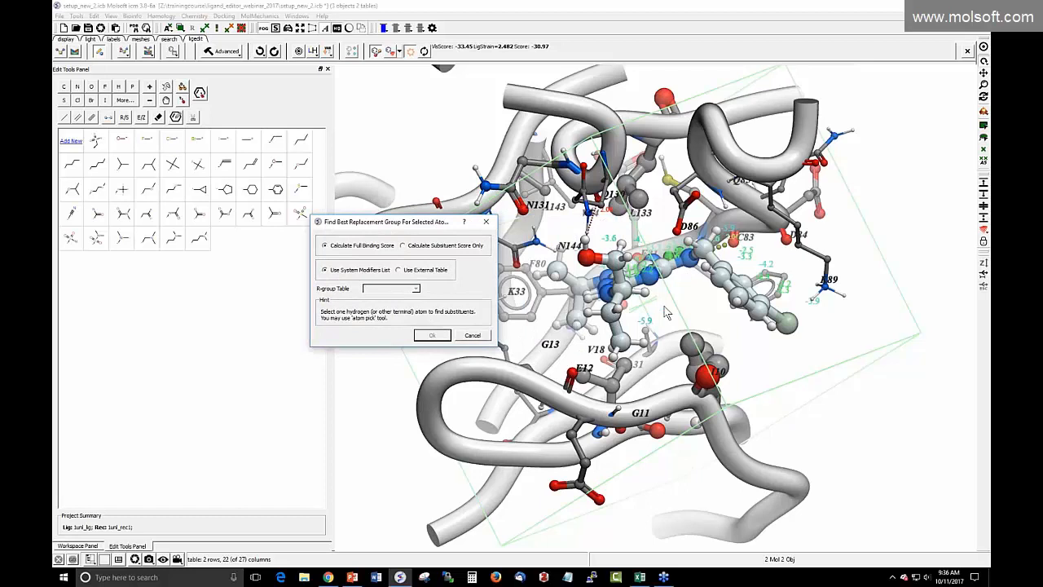
{"action": "left_click", "coordinate": [982, 150]}
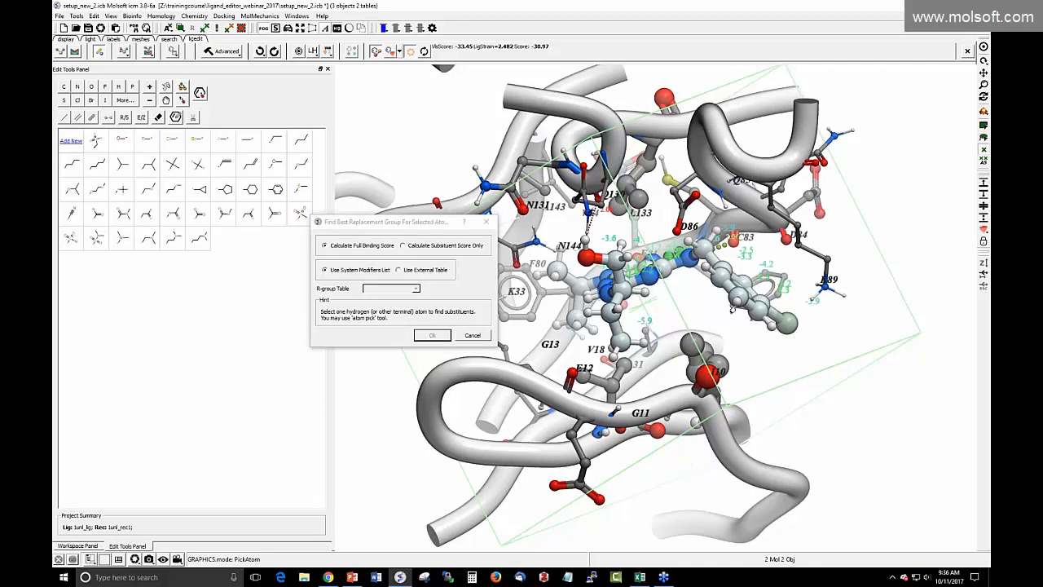
{"action": "left_click", "coordinate": [473, 336]}
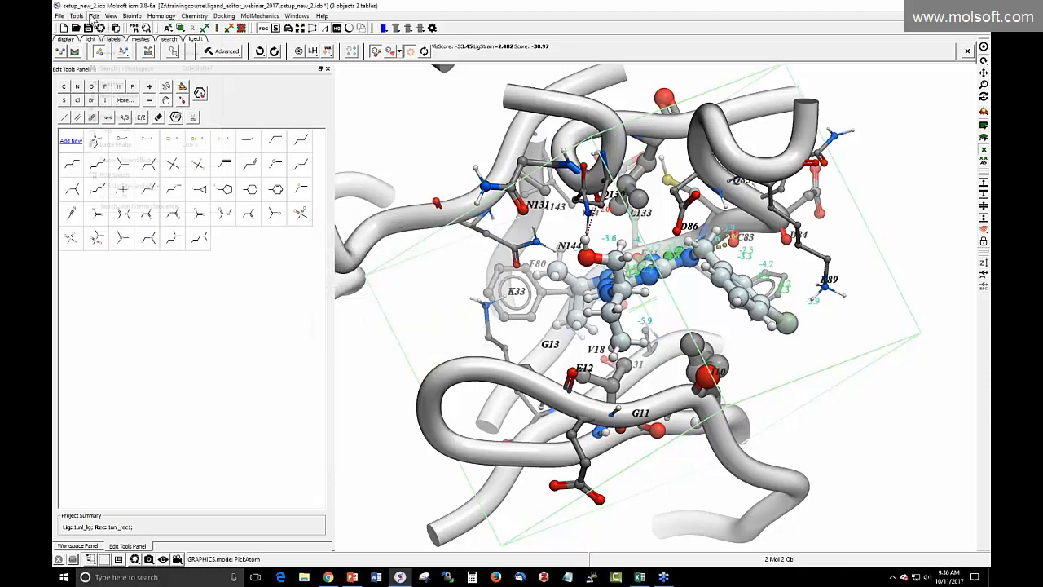
Clear the current session and open the recent project group_scan.icb
{"action": "left_click", "coordinate": [94, 16]}
{"action": "left_click", "coordinate": [105, 39]}
{"action": "key", "text": "Return"}
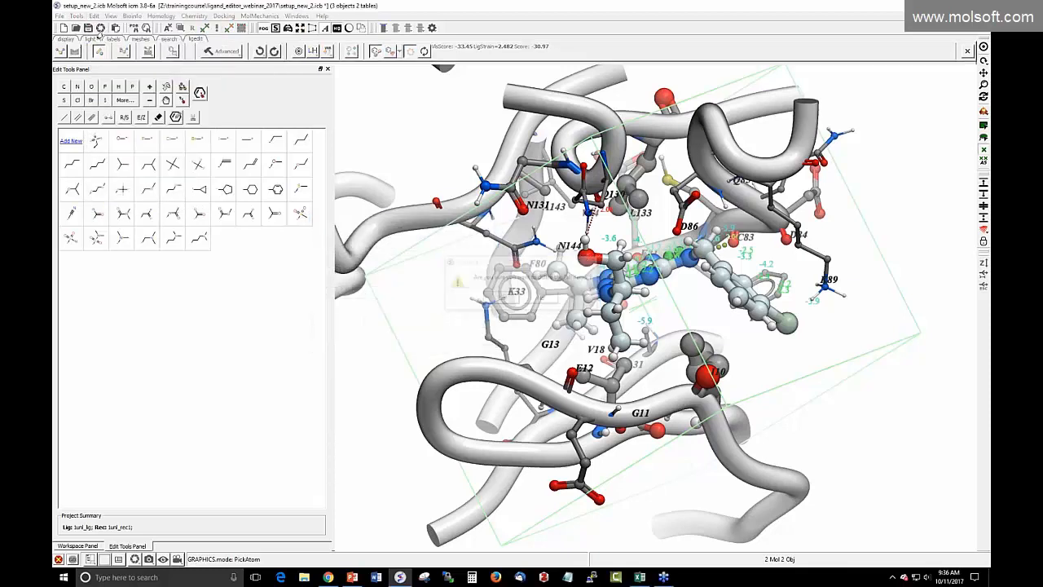
{"action": "left_click", "coordinate": [60, 15]}
{"action": "mouse_move", "coordinate": [87, 237]}
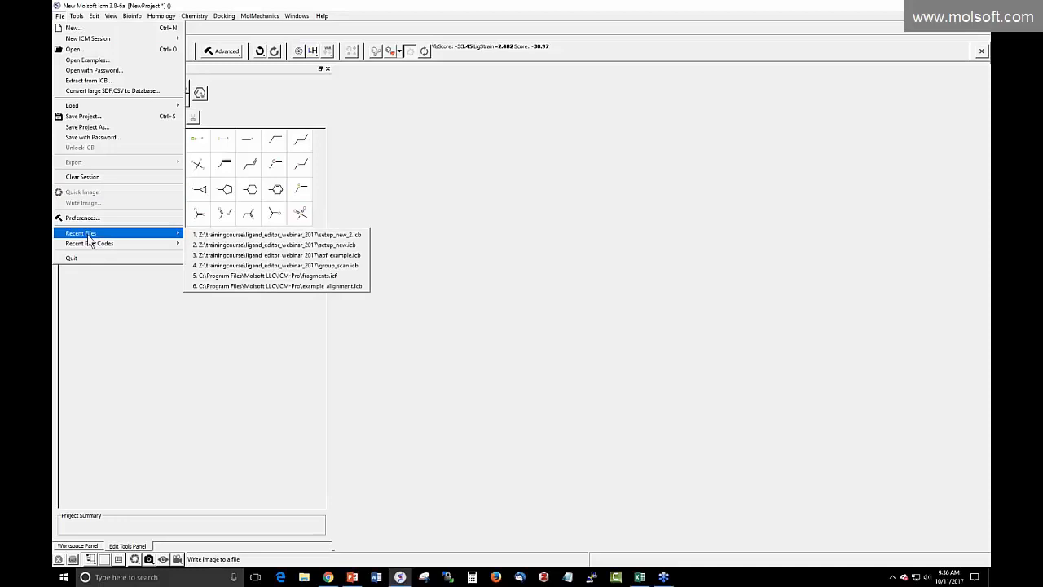
{"action": "left_click", "coordinate": [261, 265]}
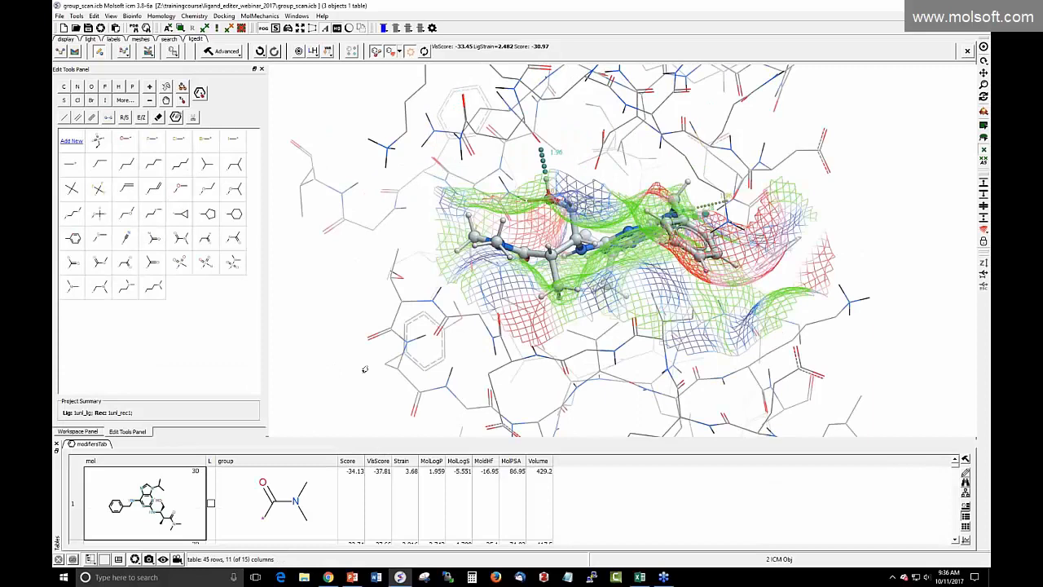
Enlarge the modifiersTab table and sort its rows by VisScore in ascending order
{"action": "left_click_drag", "start_coordinate": [365, 369], "coordinate": [435, 411]}
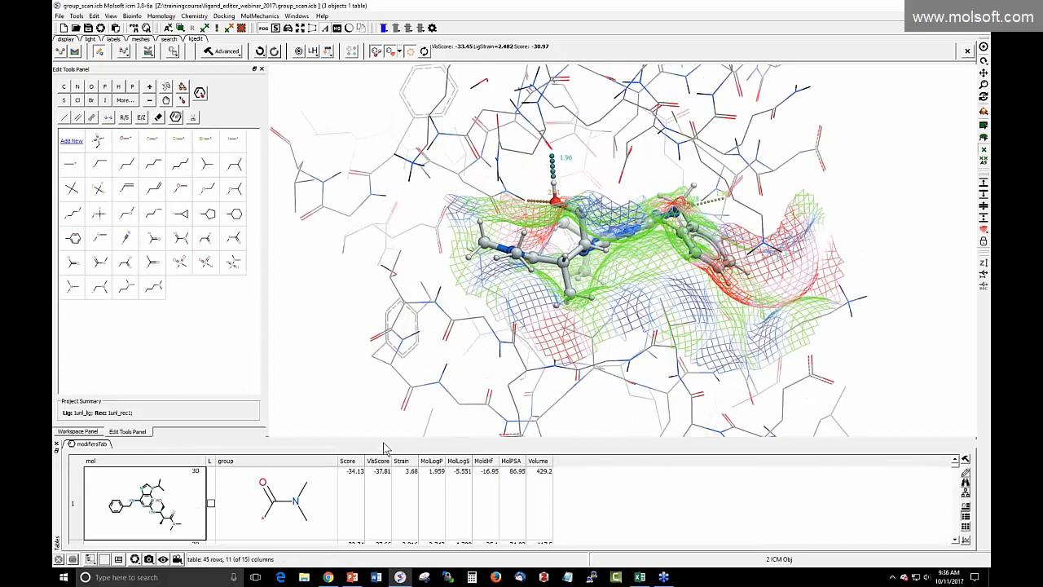
{"action": "left_click_drag", "start_coordinate": [384, 438], "coordinate": [386, 381]}
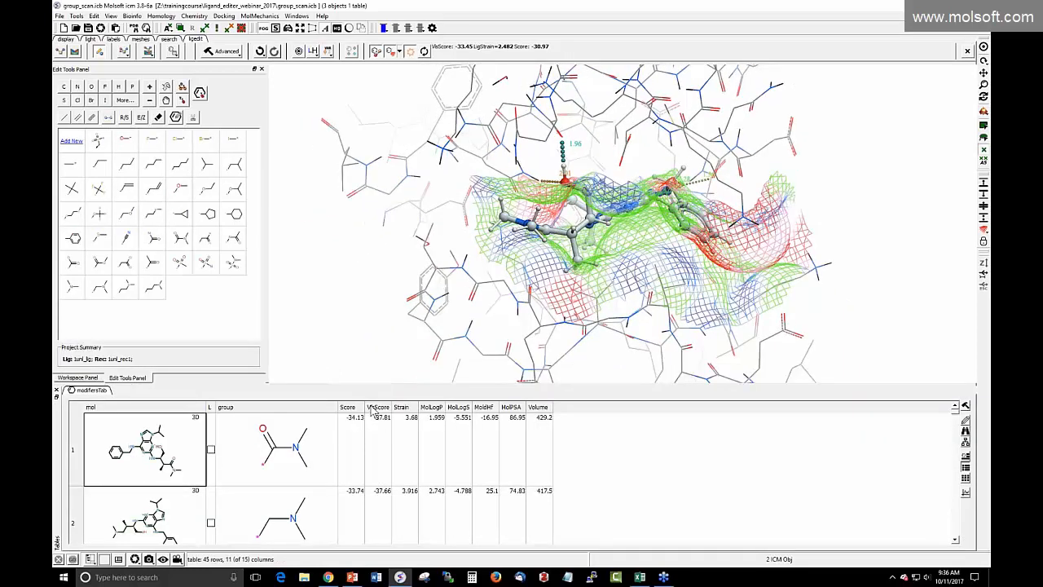
{"action": "left_click", "coordinate": [375, 408]}
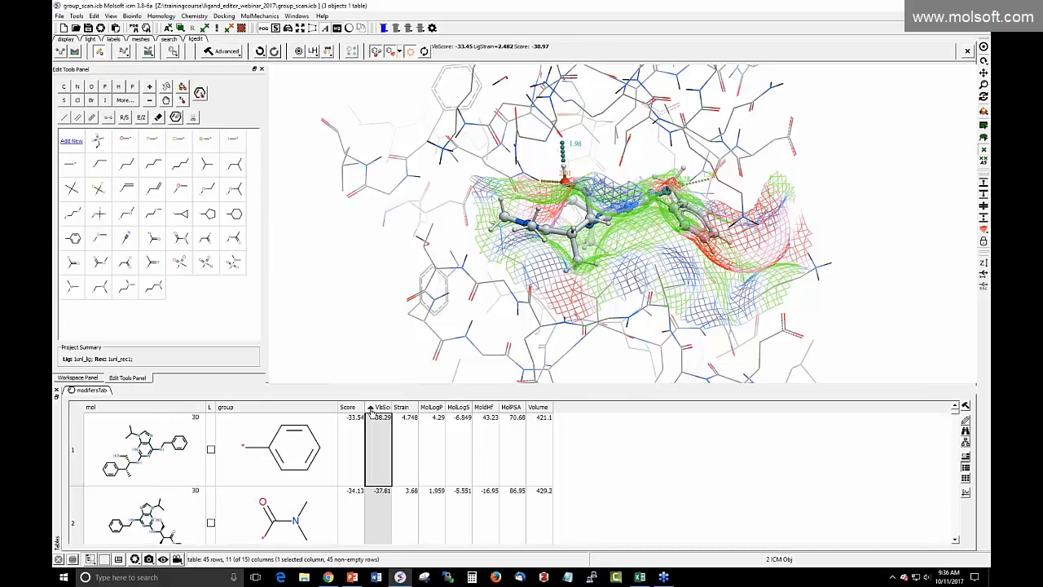
{"action": "scroll", "coordinate": [276, 453], "scroll_direction": "down", "scroll_amount": 1}
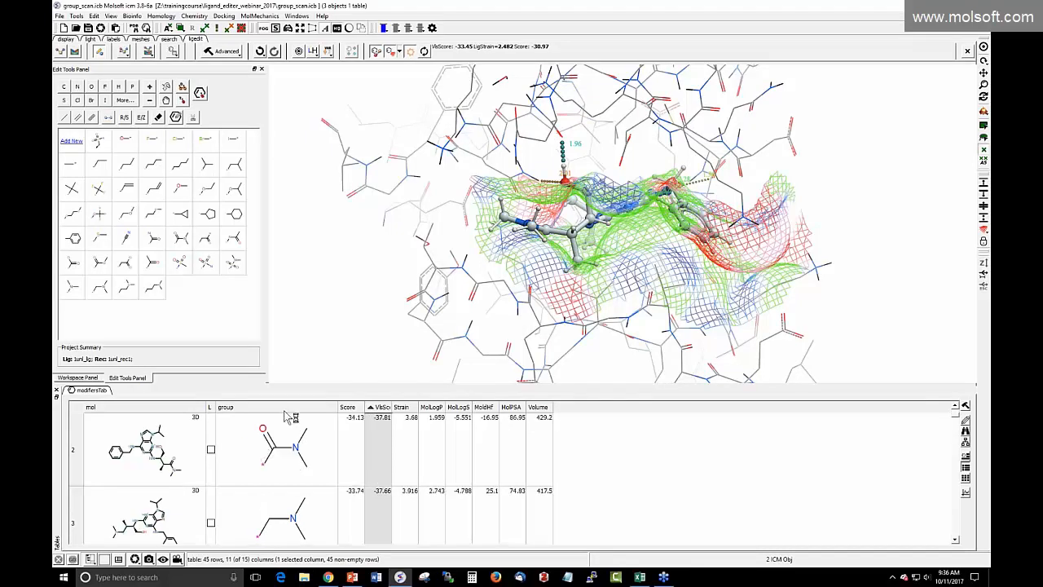
{"action": "left_click_drag", "start_coordinate": [361, 386], "coordinate": [361, 351]}
Apply the Pretty View display to the ligand and its binding pocket
{"action": "left_click_drag", "start_coordinate": [366, 266], "coordinate": [375, 251]}
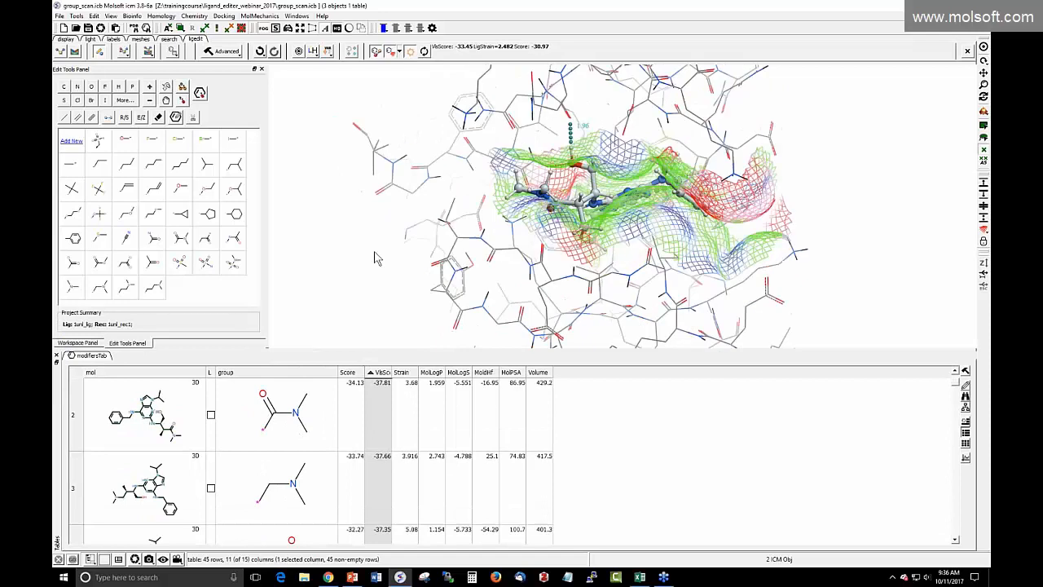
{"action": "left_click", "coordinate": [398, 52]}
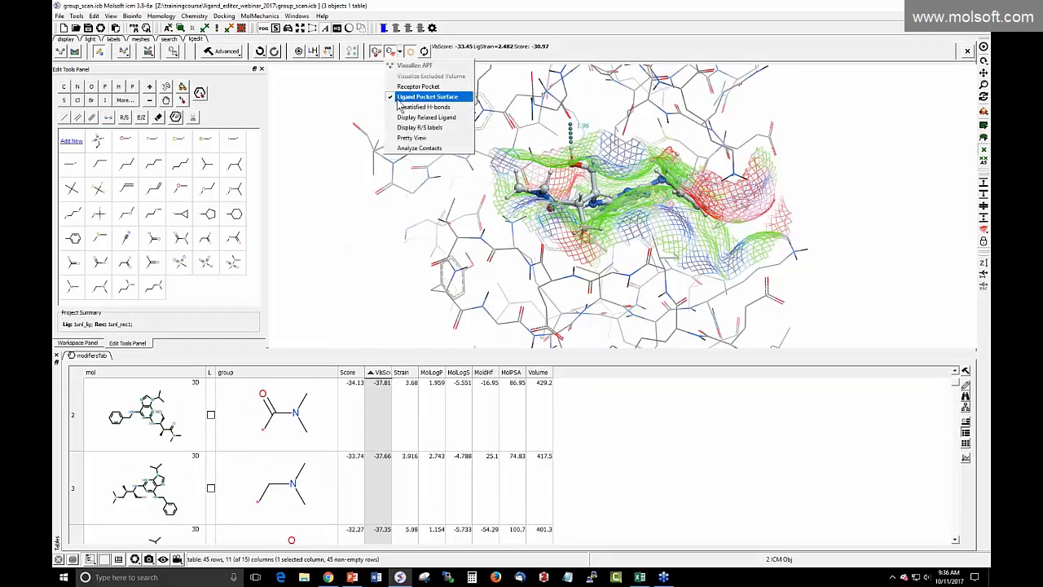
{"action": "left_click", "coordinate": [432, 138]}
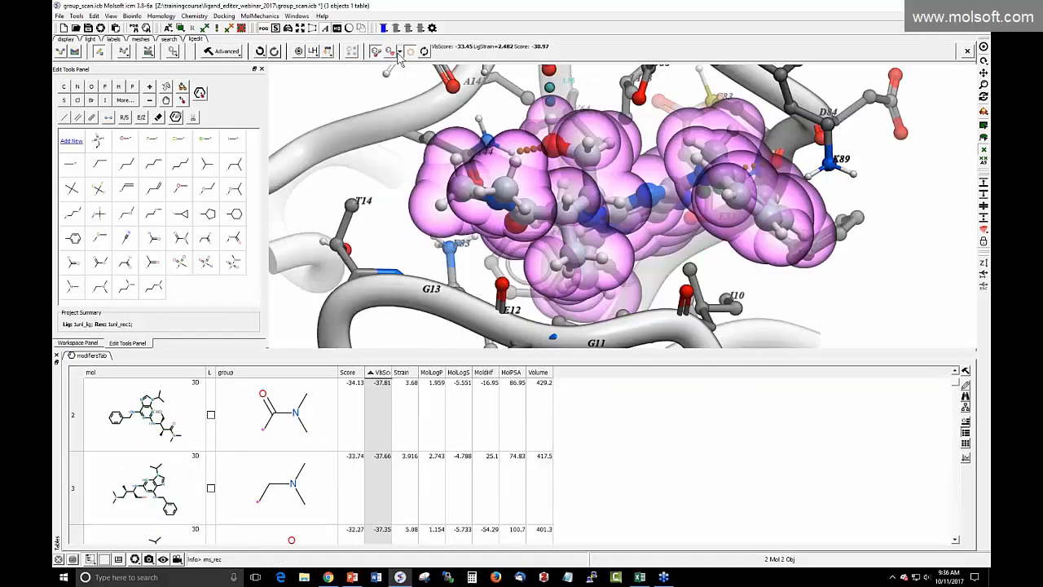
Hide the purple surface around the ligand and view its ball-and-stick model in the binding pocket
{"action": "left_click", "coordinate": [399, 55]}
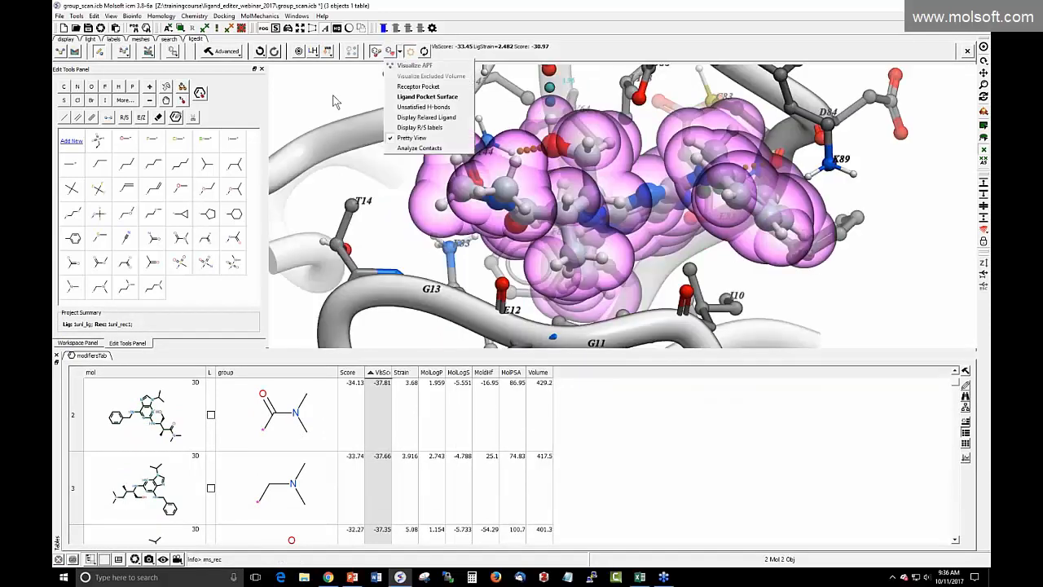
{"action": "left_click", "coordinate": [72, 39]}
{"action": "left_click", "coordinate": [124, 52]}
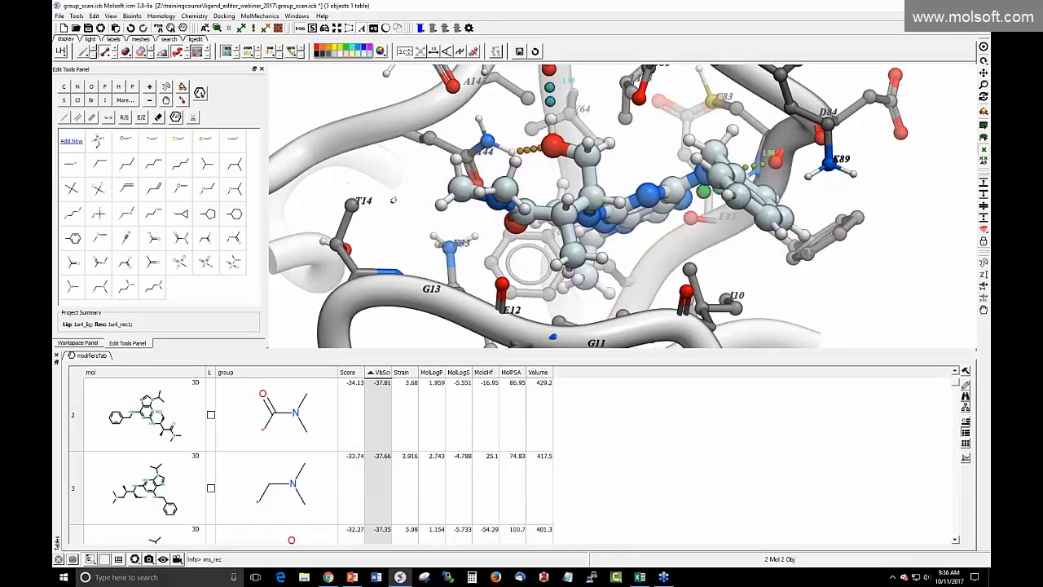
{"action": "left_click_drag", "start_coordinate": [393, 200], "coordinate": [402, 219]}
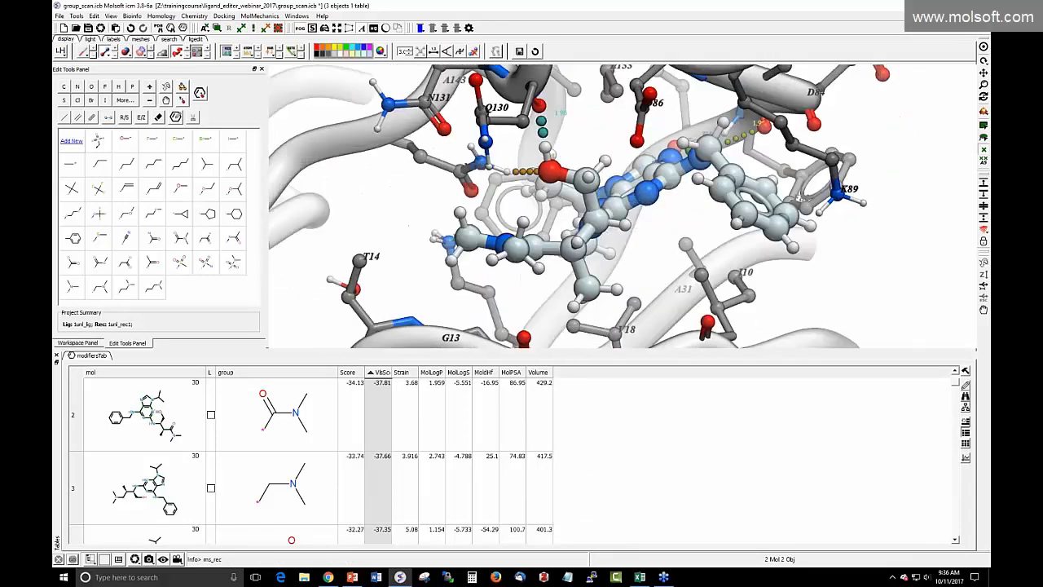
Examine the docked poses of the dimethylamide, methylsulfonyl and isobutyl group substitutions from the modifiersTab table in the pocket
{"action": "left_click", "coordinate": [283, 417]}
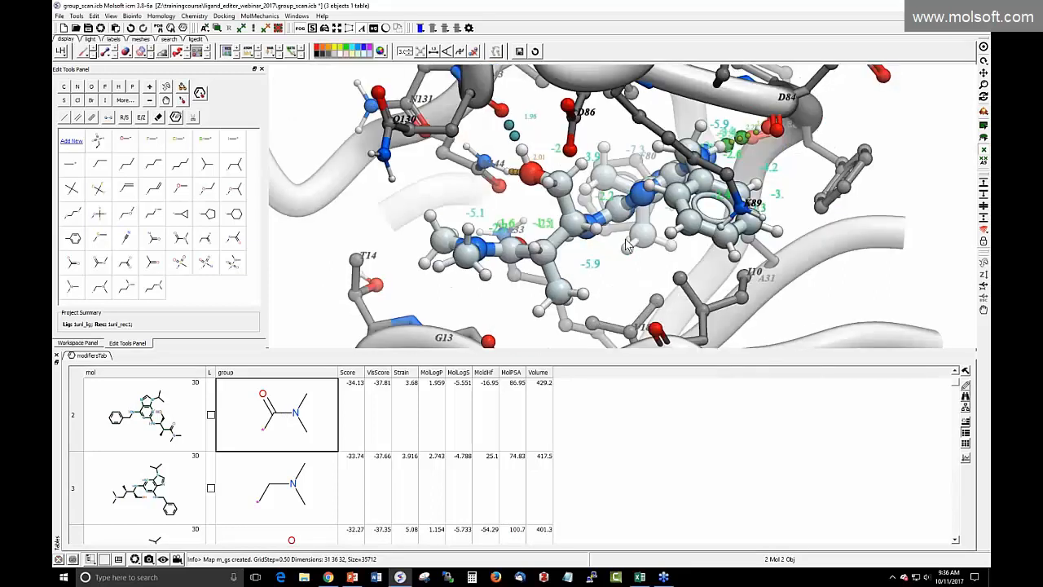
{"action": "scroll", "coordinate": [324, 460], "scroll_direction": "down", "scroll_amount": 1}
{"action": "left_click", "coordinate": [324, 460]}
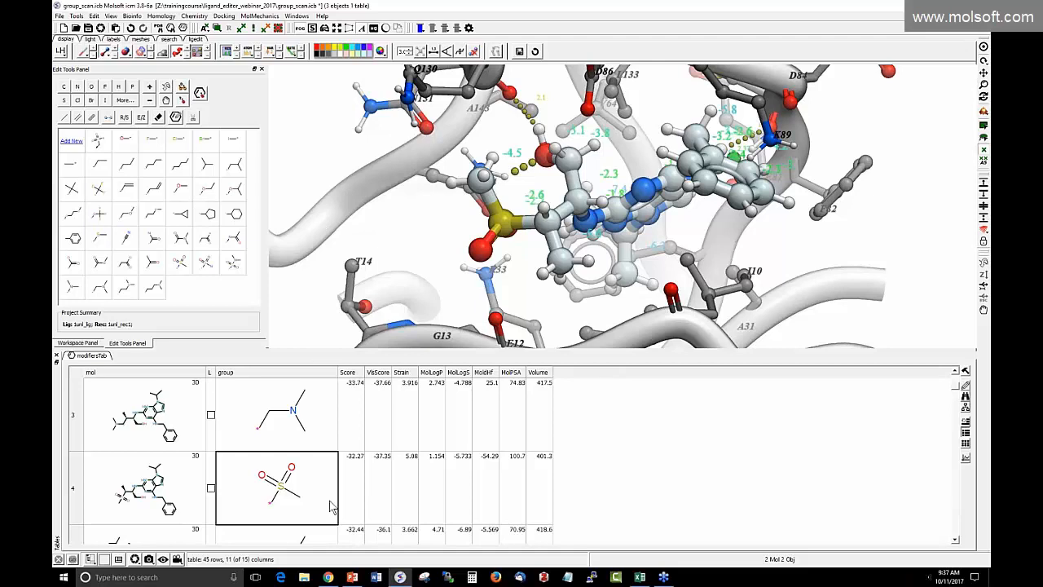
{"action": "scroll", "coordinate": [285, 469], "scroll_direction": "down", "scroll_amount": 1}
{"action": "left_click", "coordinate": [287, 499]}
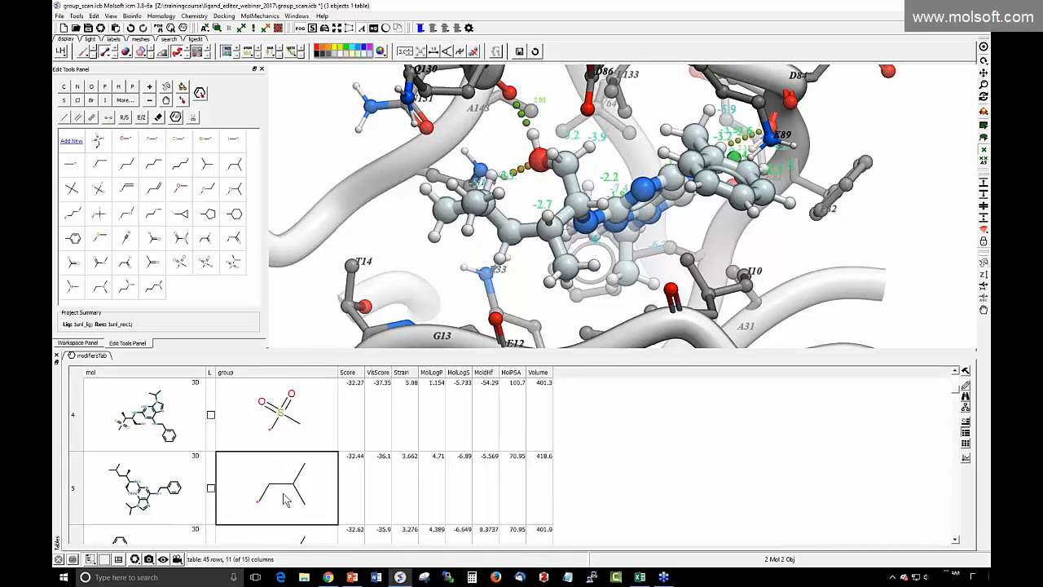
{"action": "scroll", "coordinate": [281, 497], "scroll_direction": "down", "scroll_amount": 2}
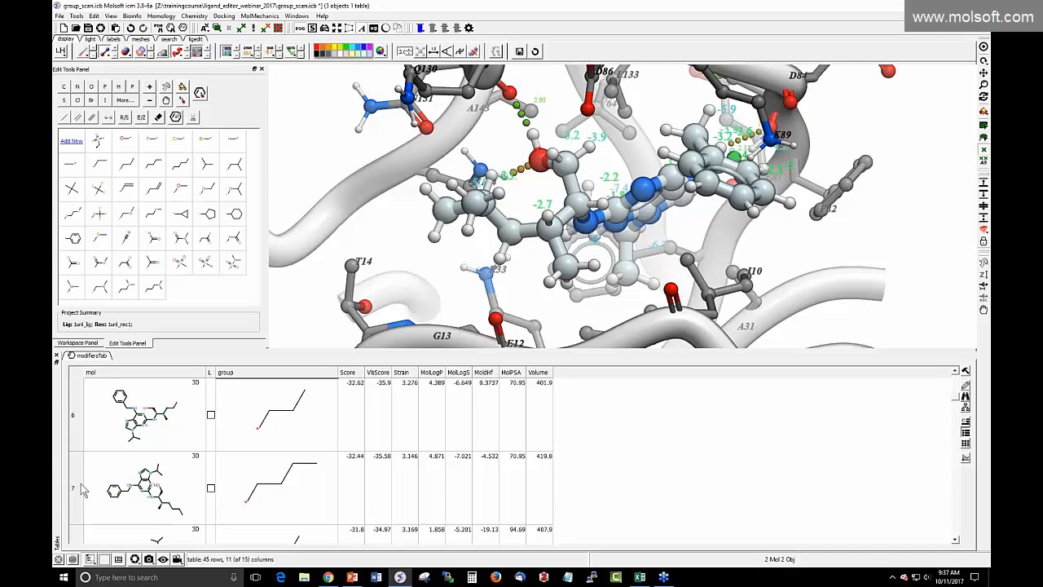
Start a plot of the modifiersTab data with Score2 on the X axis and MolLogP on the Y axis
{"action": "left_click", "coordinate": [963, 458]}
{"action": "left_click", "coordinate": [482, 166]}
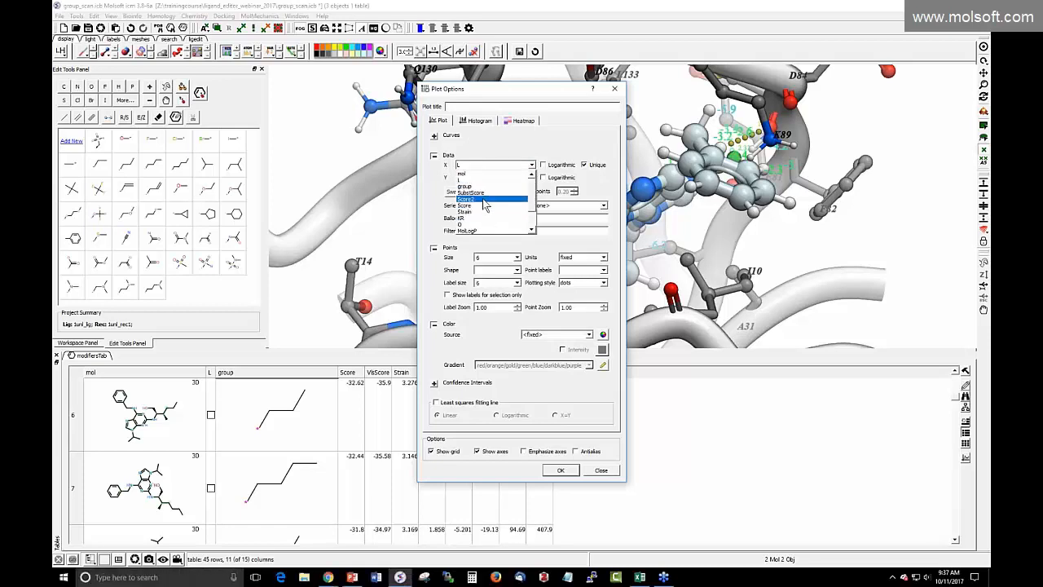
{"action": "scroll", "coordinate": [536, 216], "scroll_direction": "down", "scroll_amount": 2}
{"action": "scroll", "coordinate": [530, 213], "scroll_direction": "up", "scroll_amount": 2}
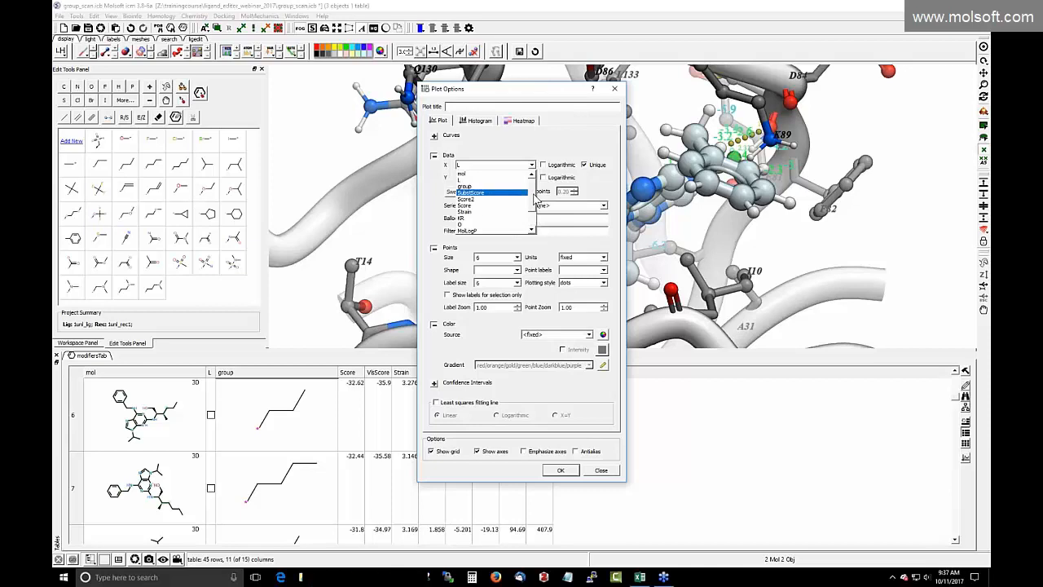
{"action": "left_click", "coordinate": [486, 204]}
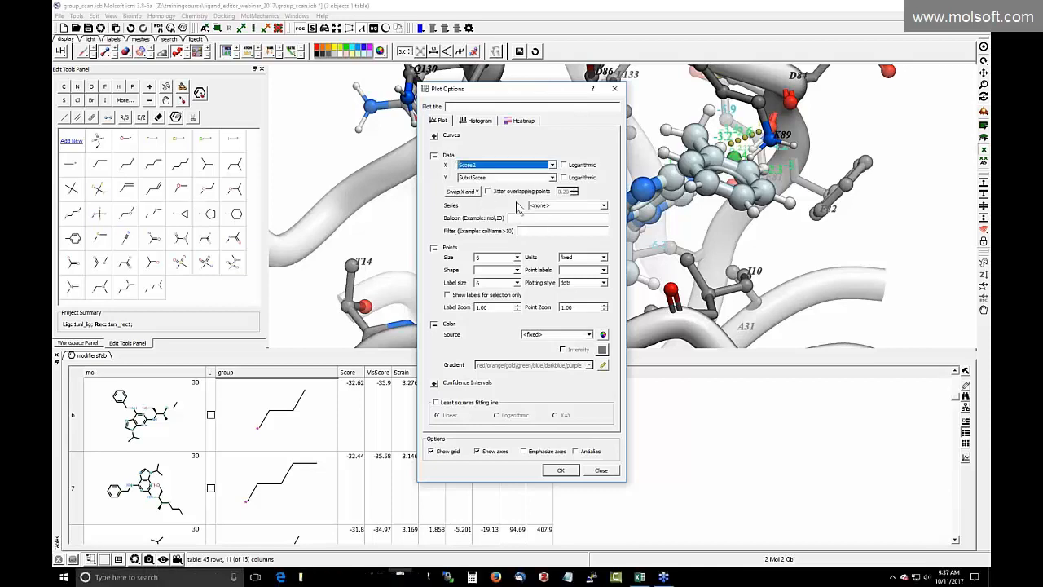
{"action": "left_click", "coordinate": [520, 177]}
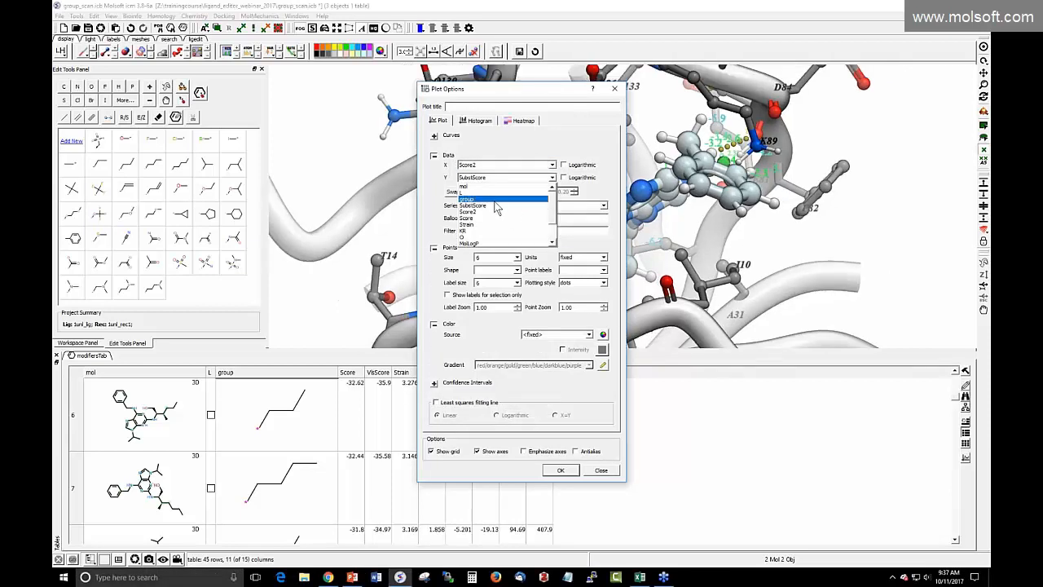
{"action": "left_click", "coordinate": [499, 242]}
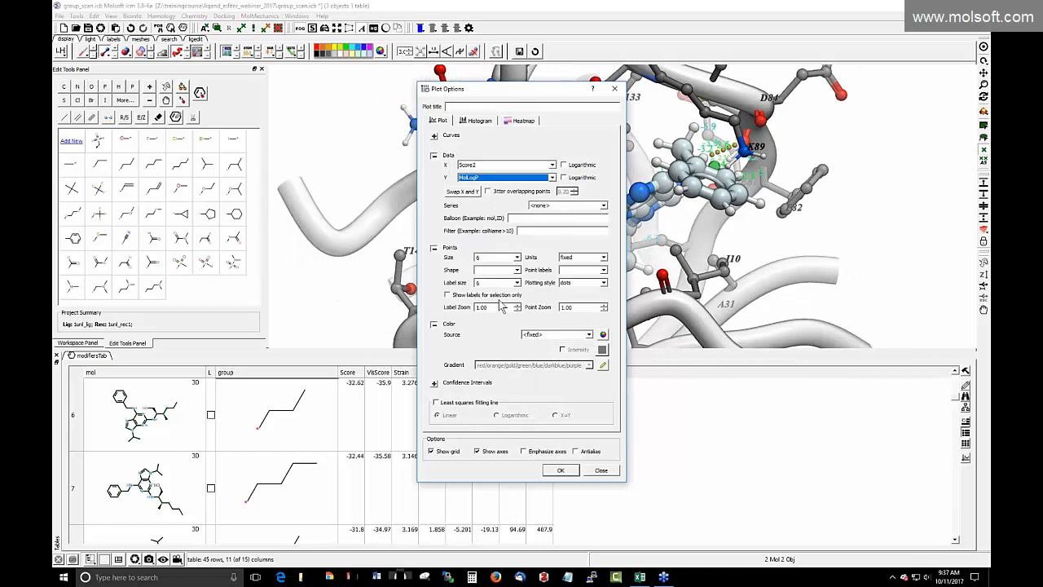
Set both point size and color source to MolLogS and create the scatter plot
{"action": "left_click", "coordinate": [517, 257]}
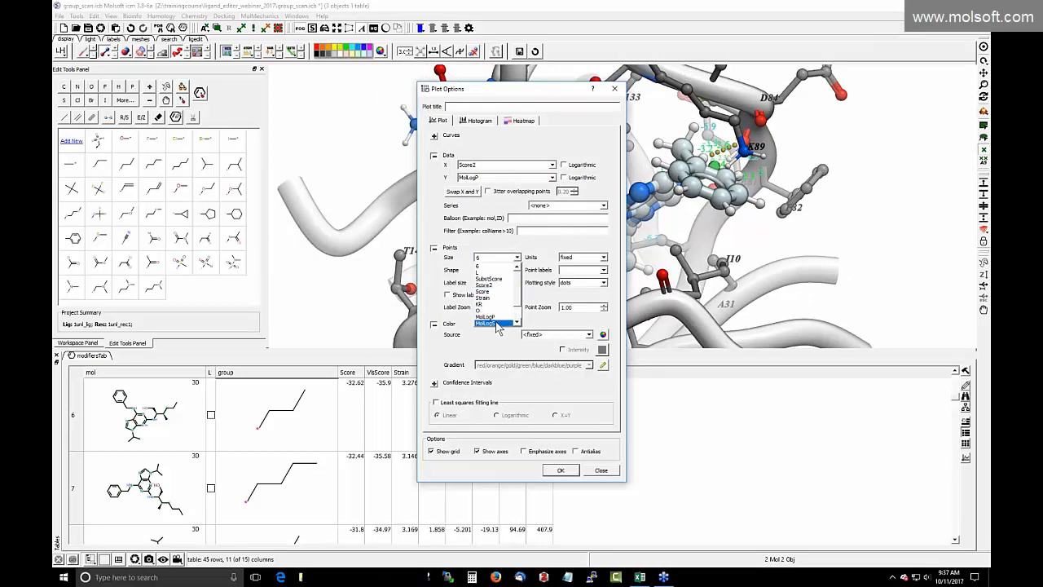
{"action": "left_click", "coordinate": [498, 323]}
{"action": "left_click", "coordinate": [556, 335]}
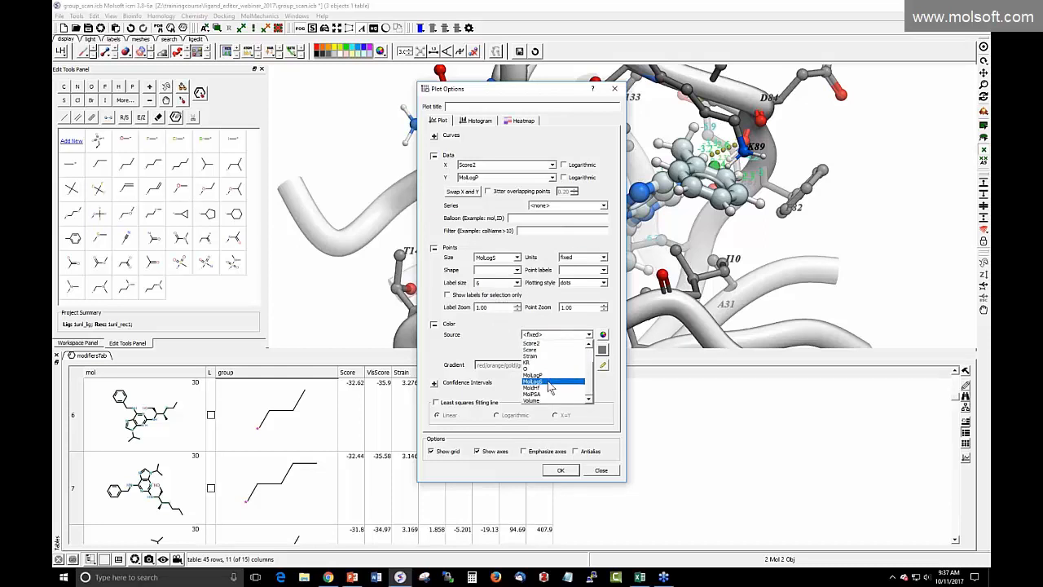
{"action": "left_click", "coordinate": [549, 382]}
{"action": "left_click", "coordinate": [560, 470]}
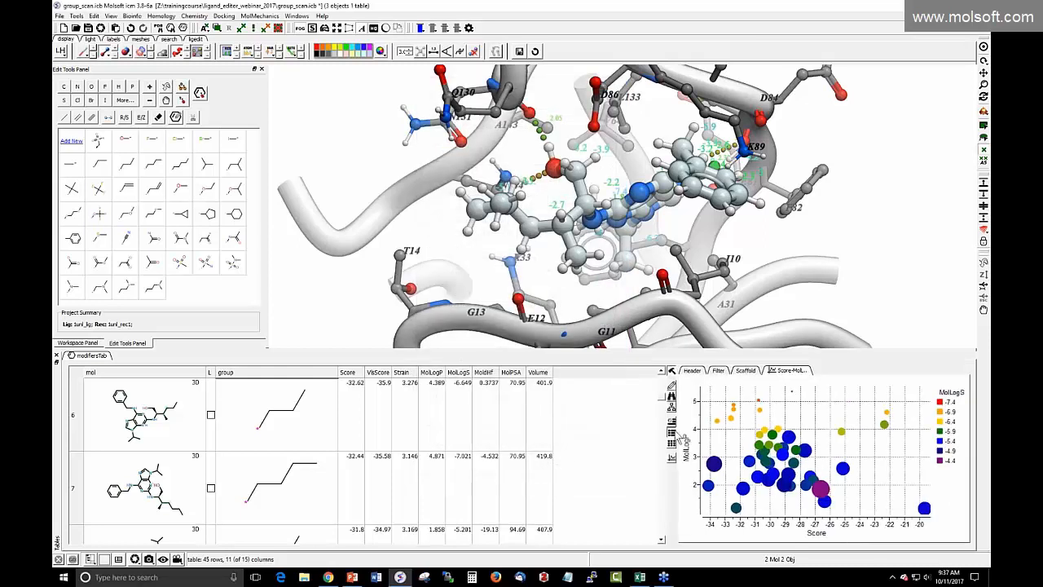
Widen the scatter plot, pick its highest-MolLogP point to locate the compound's row, and return to the first table rows
{"action": "left_click_drag", "start_coordinate": [666, 432], "coordinate": [610, 424]}
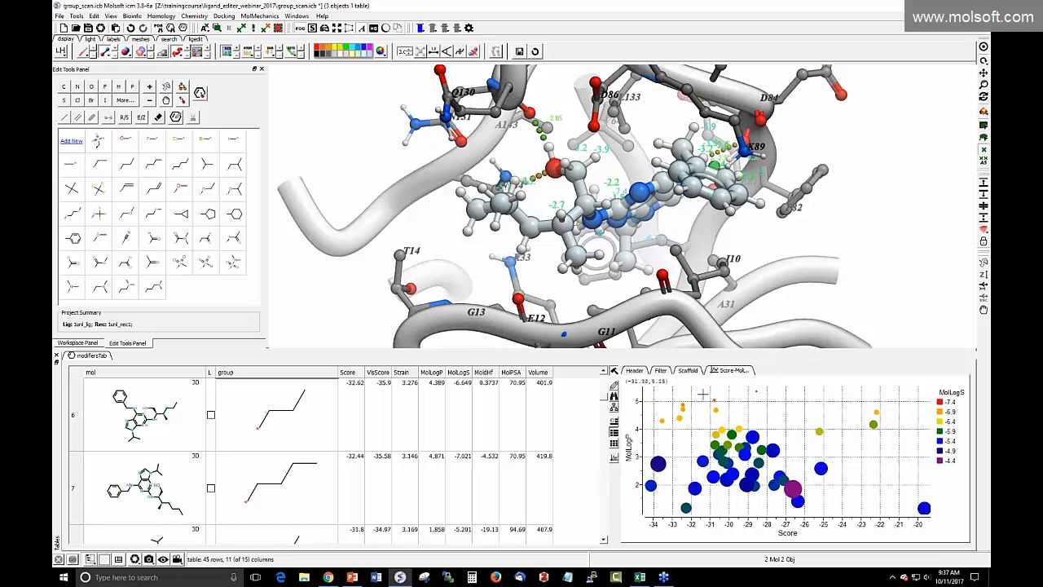
{"action": "left_click_drag", "start_coordinate": [703, 394], "coordinate": [774, 404]}
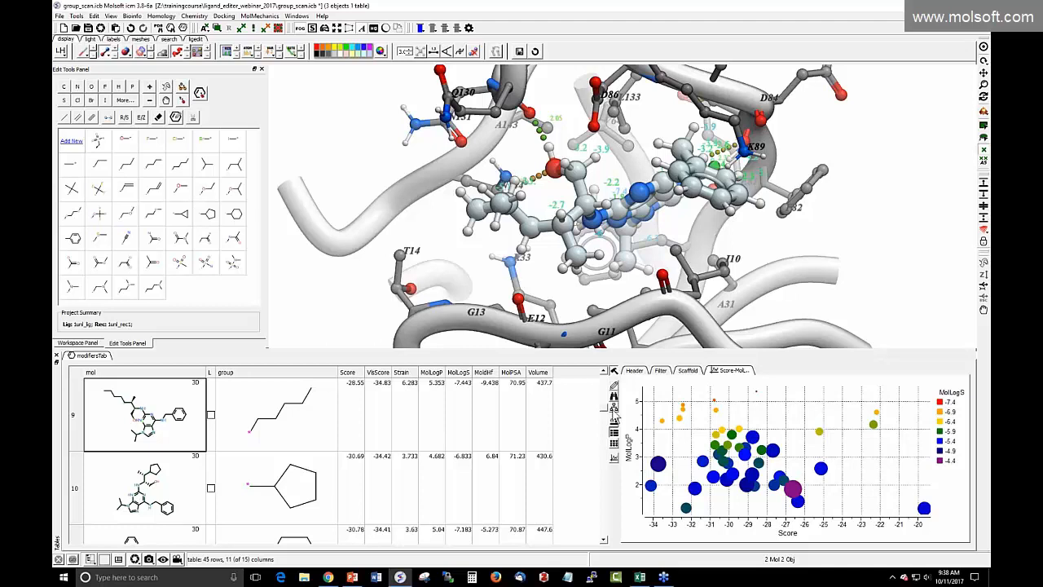
{"action": "left_click_drag", "start_coordinate": [604, 408], "coordinate": [603, 378]}
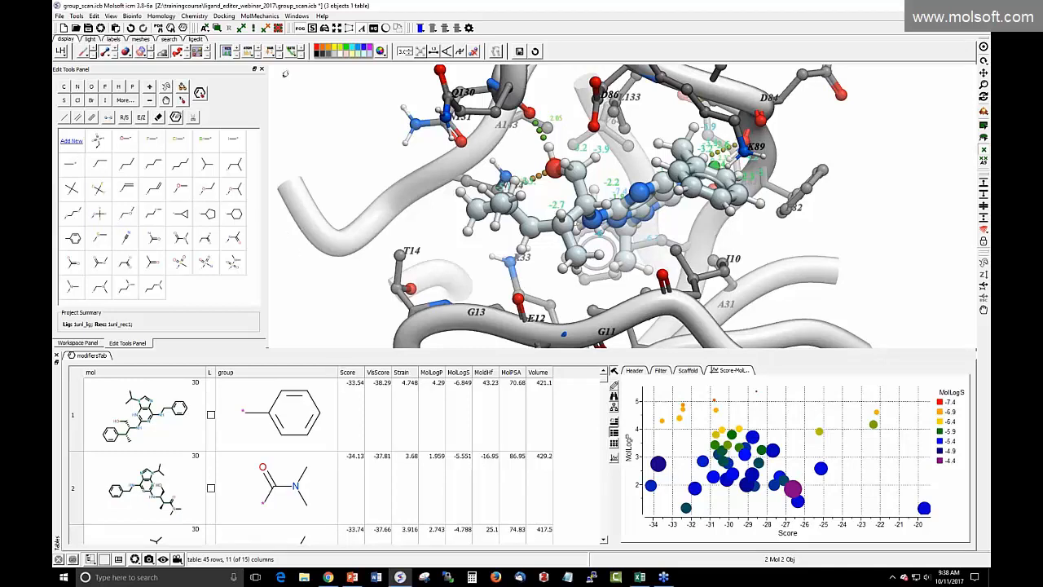
Review the Multiple Position Group Scan options for R-group and hetero scanning without running the scan
{"action": "left_click", "coordinate": [197, 39]}
{"action": "left_click", "coordinate": [214, 53]}
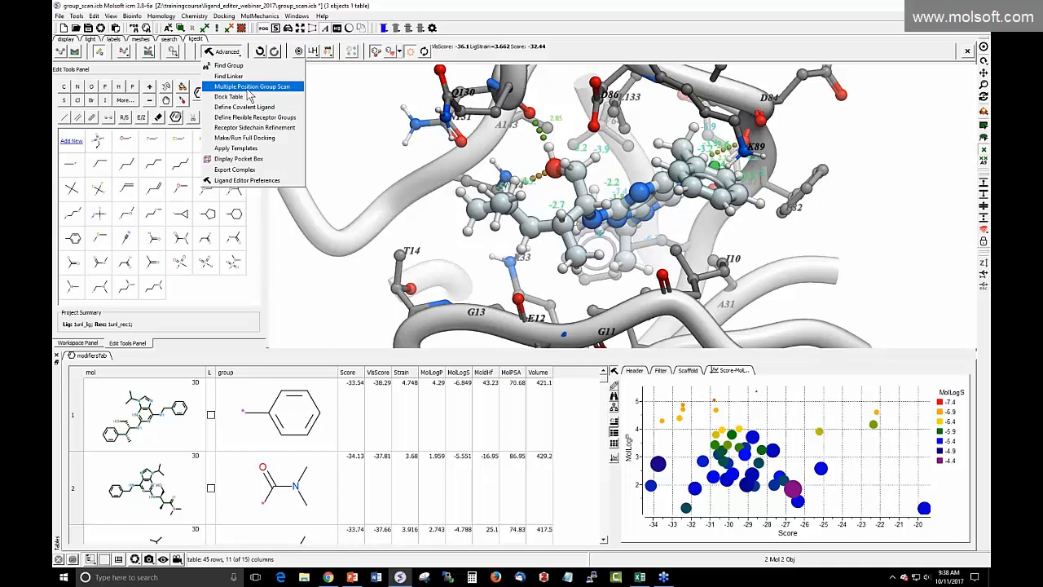
{"action": "left_click", "coordinate": [249, 86]}
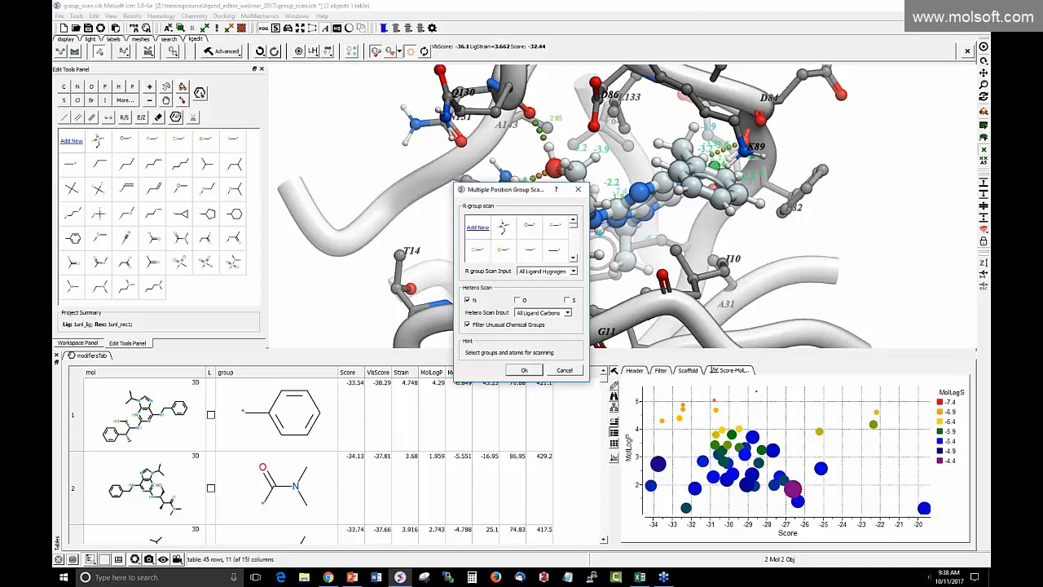
{"action": "left_click", "coordinate": [563, 371]}
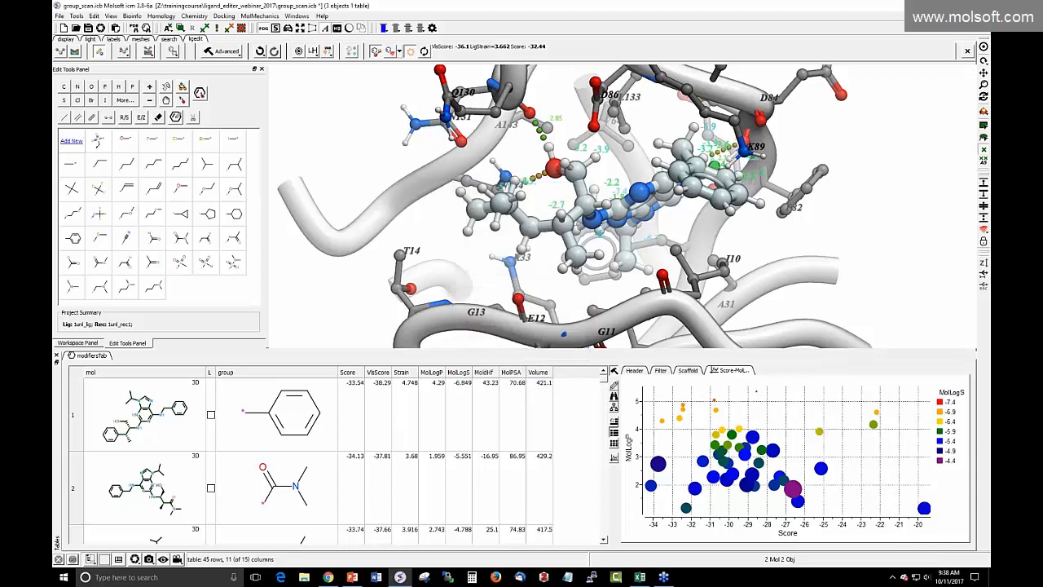
Review the Dock Table options for modifiersTab and close them without docking
{"action": "left_click", "coordinate": [229, 53]}
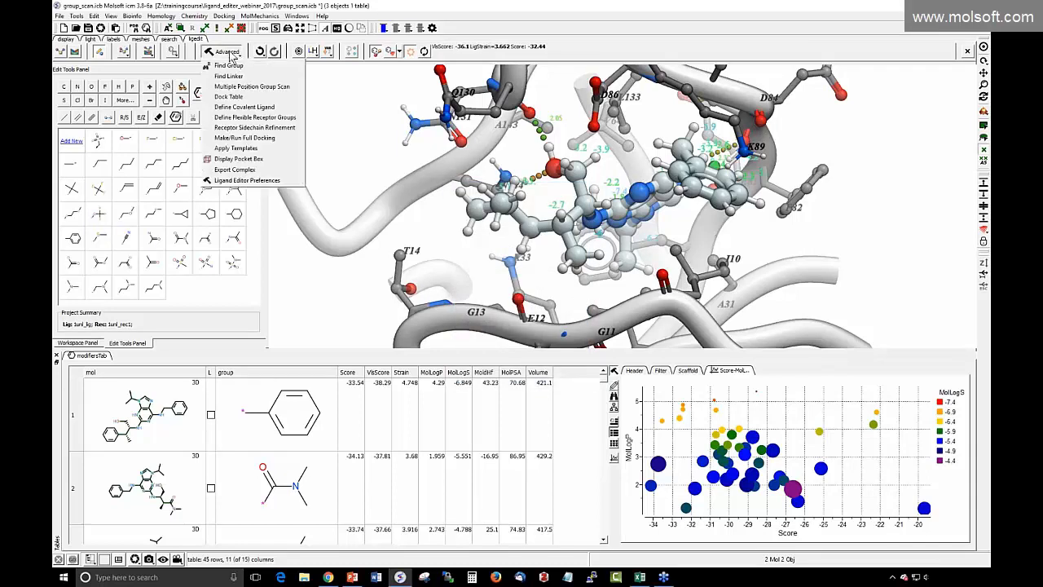
{"action": "left_click", "coordinate": [229, 97]}
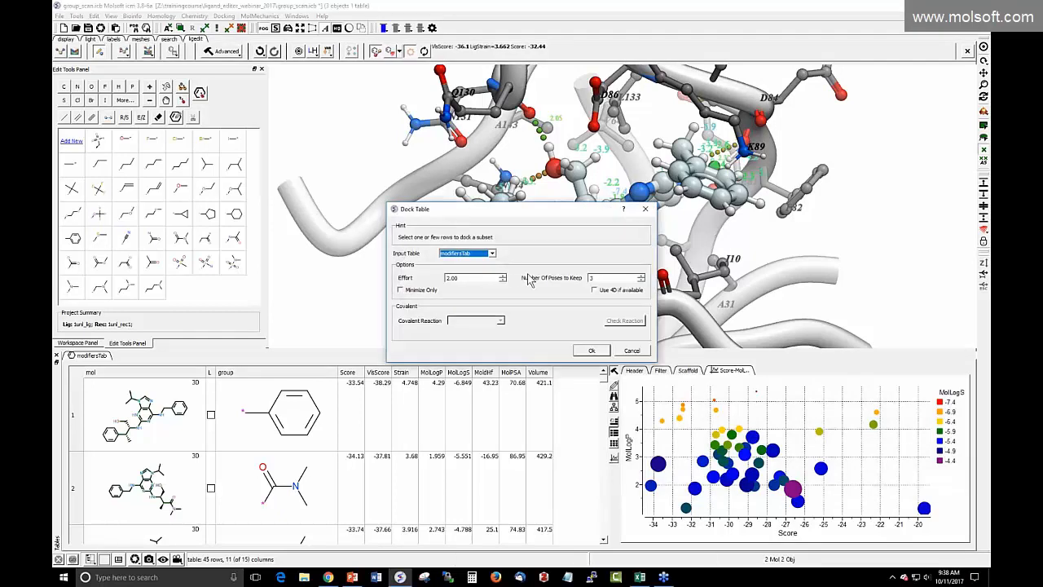
{"action": "left_click", "coordinate": [634, 352]}
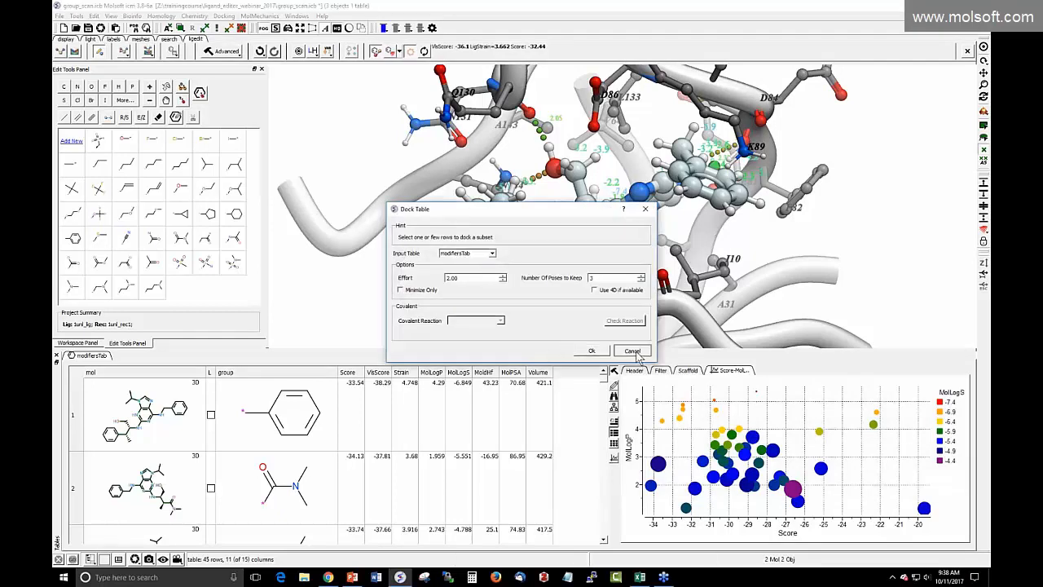
Select receptor residue K89 and review the flexible receptor group options with full sidechains, without applying them
{"action": "left_click", "coordinate": [228, 52]}
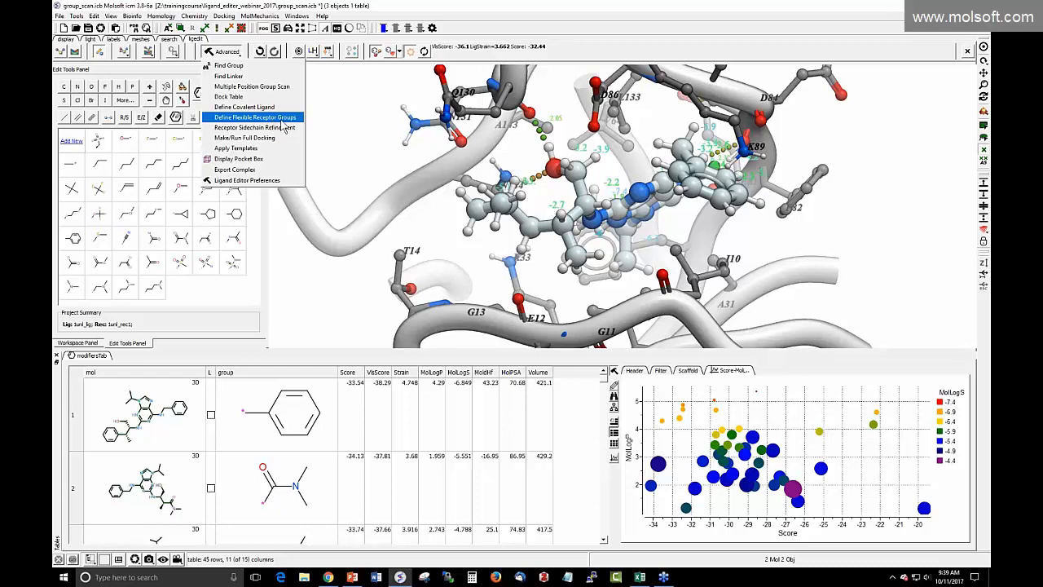
{"action": "left_click", "coordinate": [368, 141]}
{"action": "left_click_drag", "start_coordinate": [675, 233], "coordinate": [786, 119]}
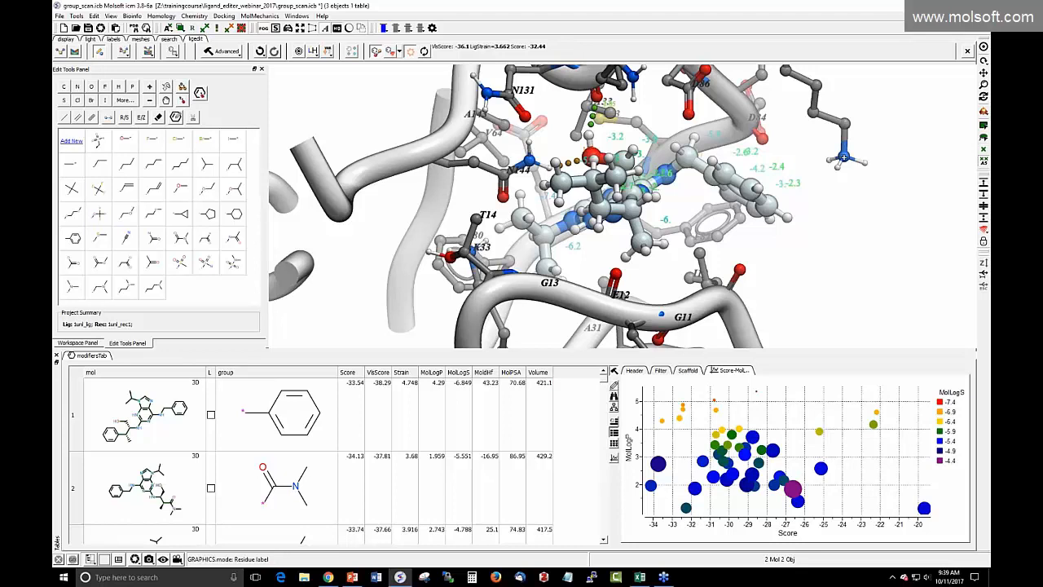
{"action": "left_click", "coordinate": [846, 155]}
{"action": "left_click", "coordinate": [232, 52]}
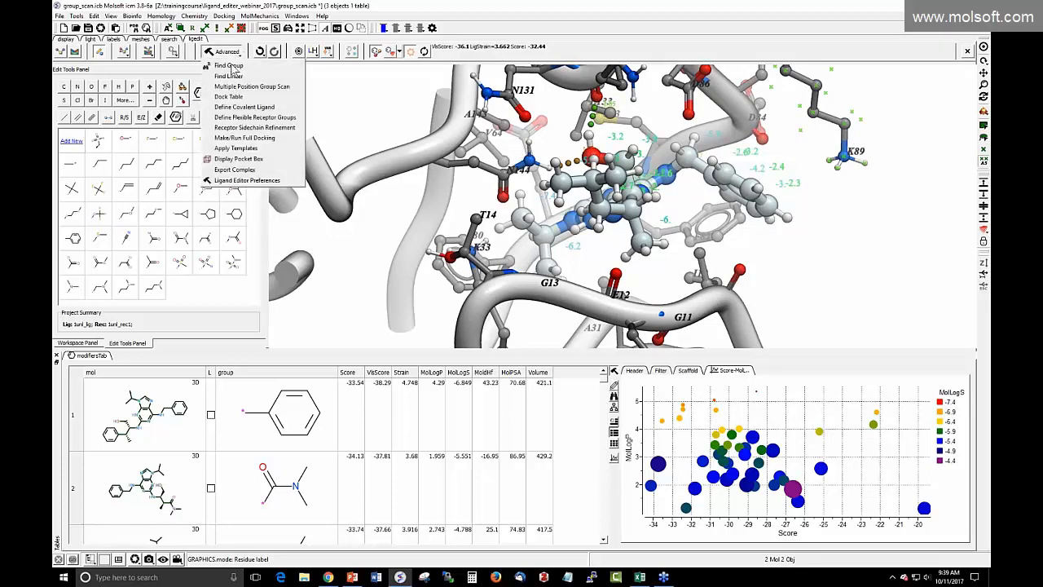
{"action": "left_click", "coordinate": [236, 119]}
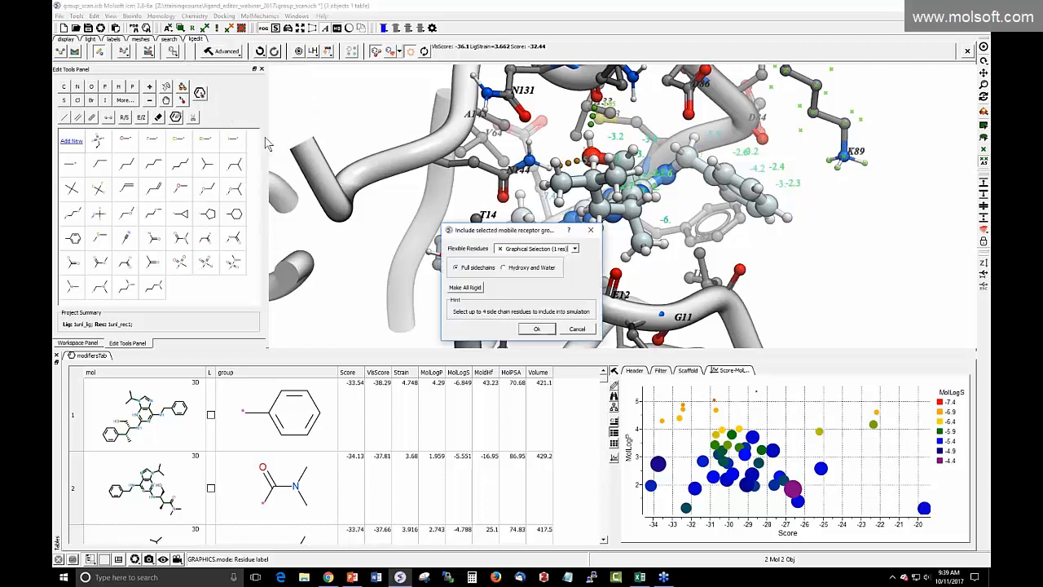
{"action": "left_click", "coordinate": [457, 268]}
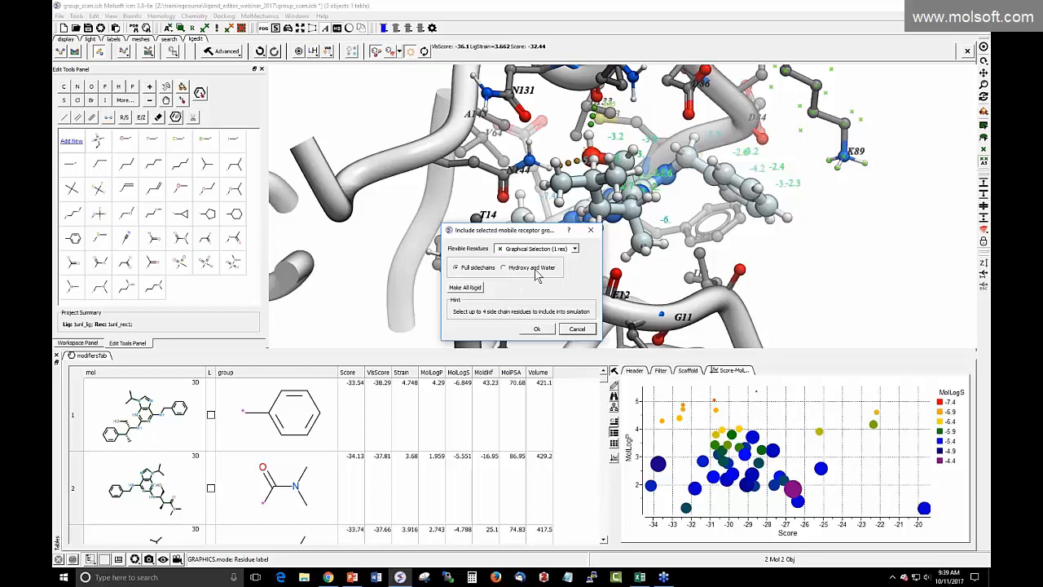
{"action": "left_click", "coordinate": [578, 329]}
Switch to the PowerPoint presentation and show the Ligand Docking / Minimization slide
{"action": "key", "text": "alt+Tab"}
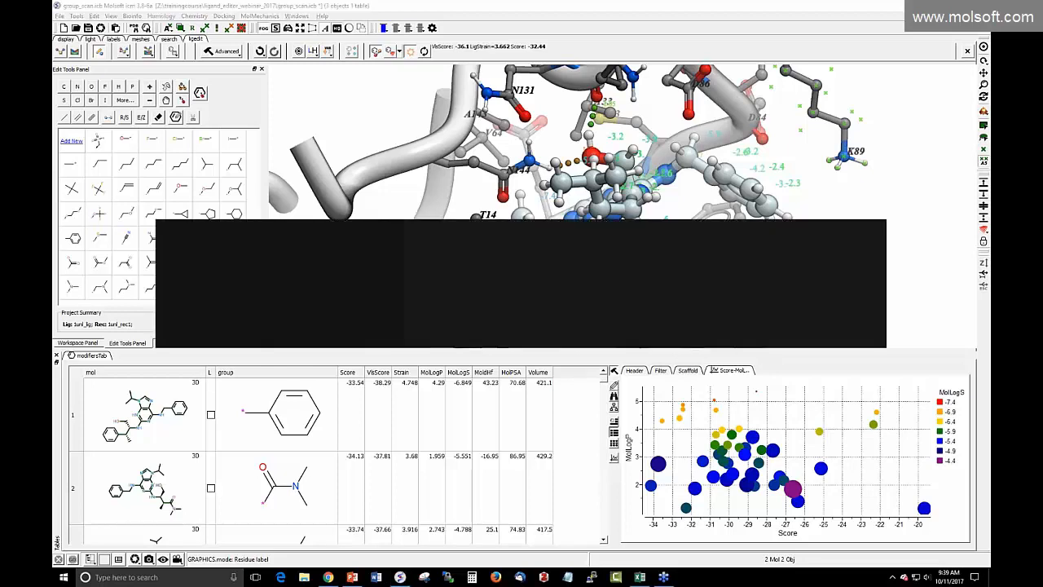
{"action": "scroll", "coordinate": [192, 322], "scroll_direction": "down", "scroll_amount": 3}
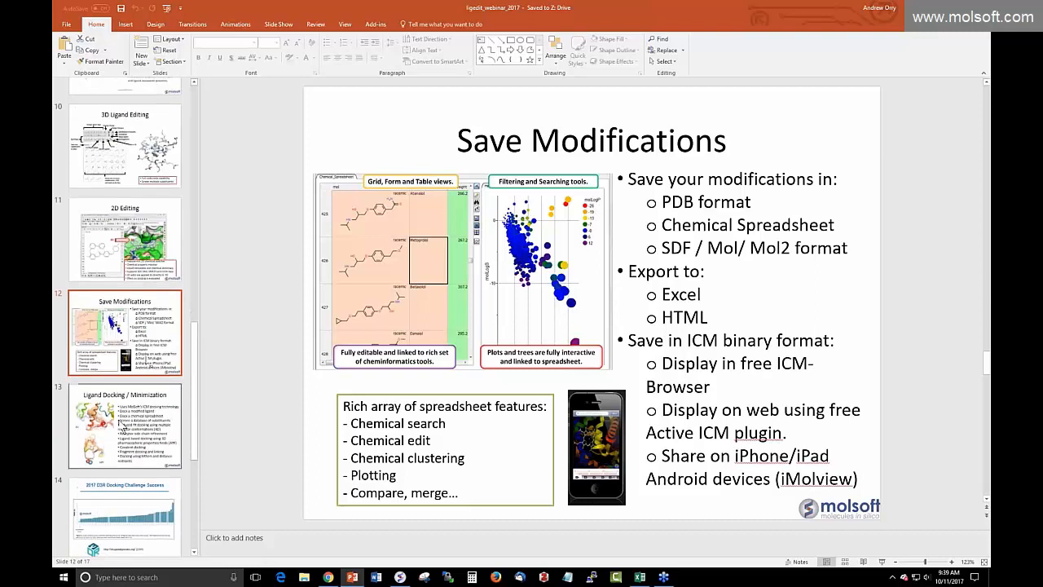
{"action": "left_click", "coordinate": [121, 431]}
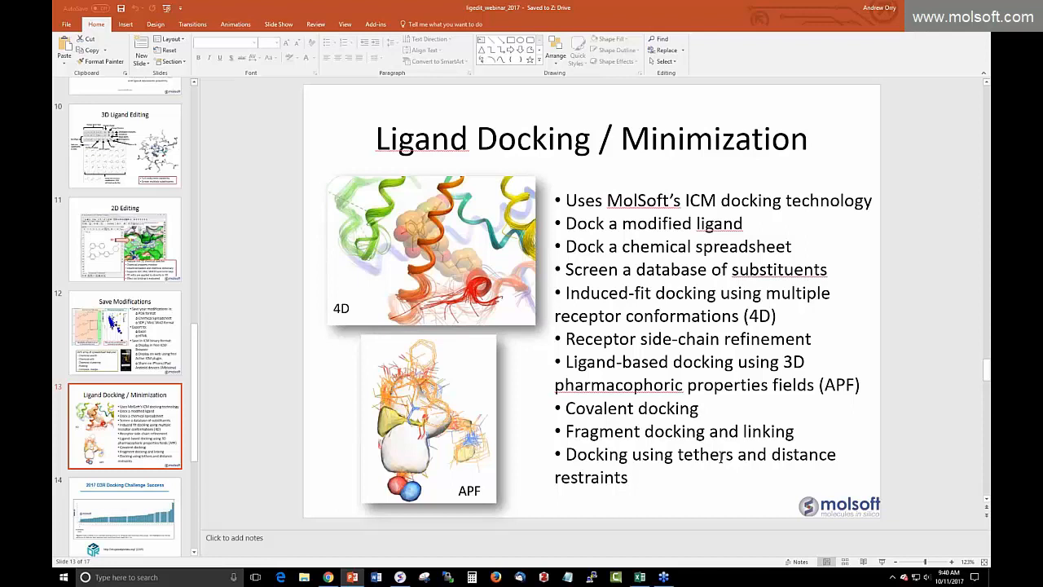
Return to ICM and examine the ligand's hydrogen bonds close up beside residues E81 and C83
{"action": "key", "text": "alt+Tab"}
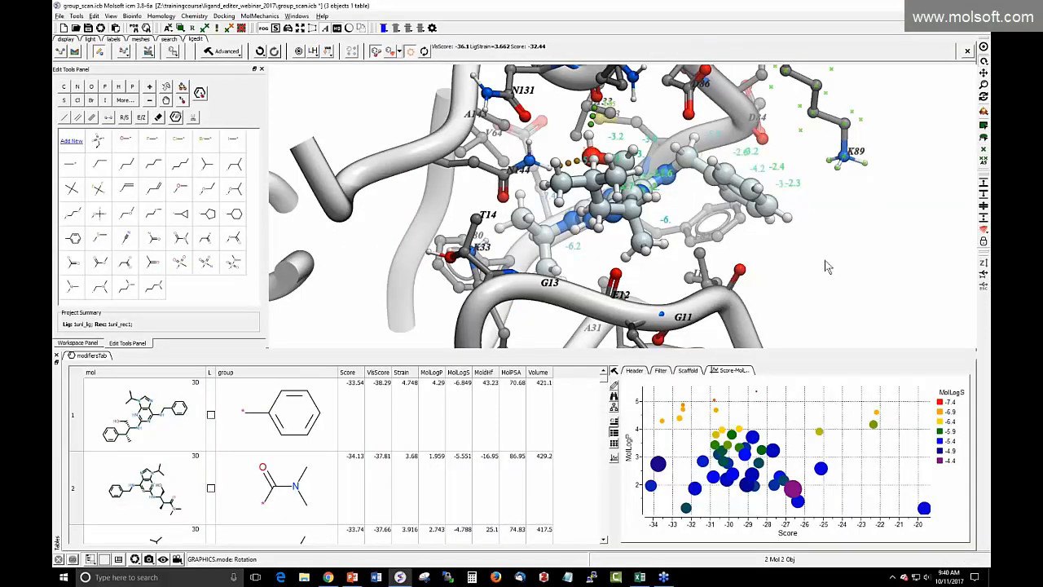
{"action": "left_click_drag", "start_coordinate": [827, 266], "coordinate": [911, 323]}
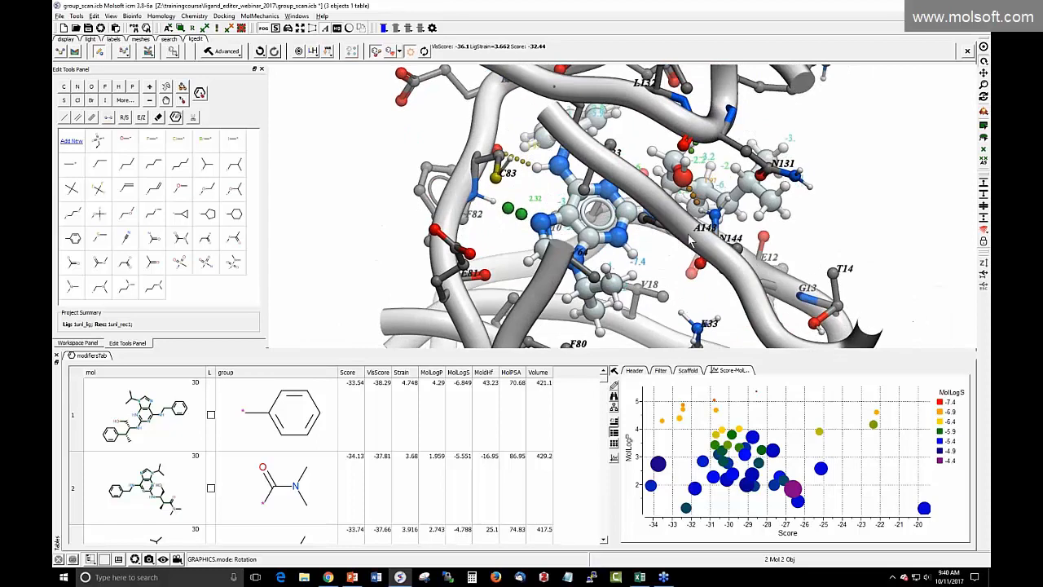
{"action": "scroll", "coordinate": [284, 240], "scroll_direction": "up", "scroll_amount": 5}
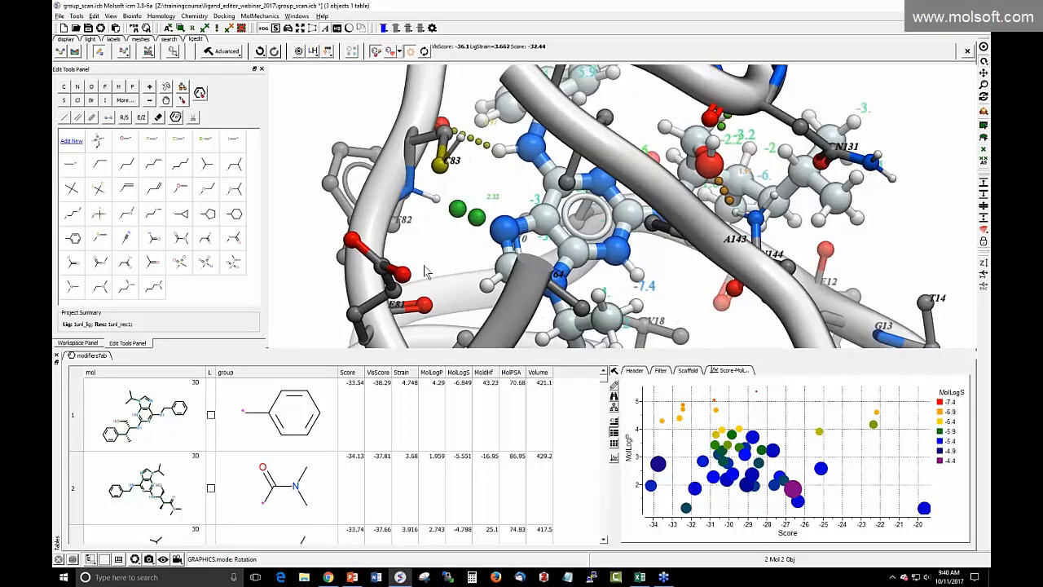
Reduce the receptor's thick ribbon to a thin trace around the bound ligand
{"action": "left_click_drag", "start_coordinate": [439, 259], "coordinate": [439, 254]}
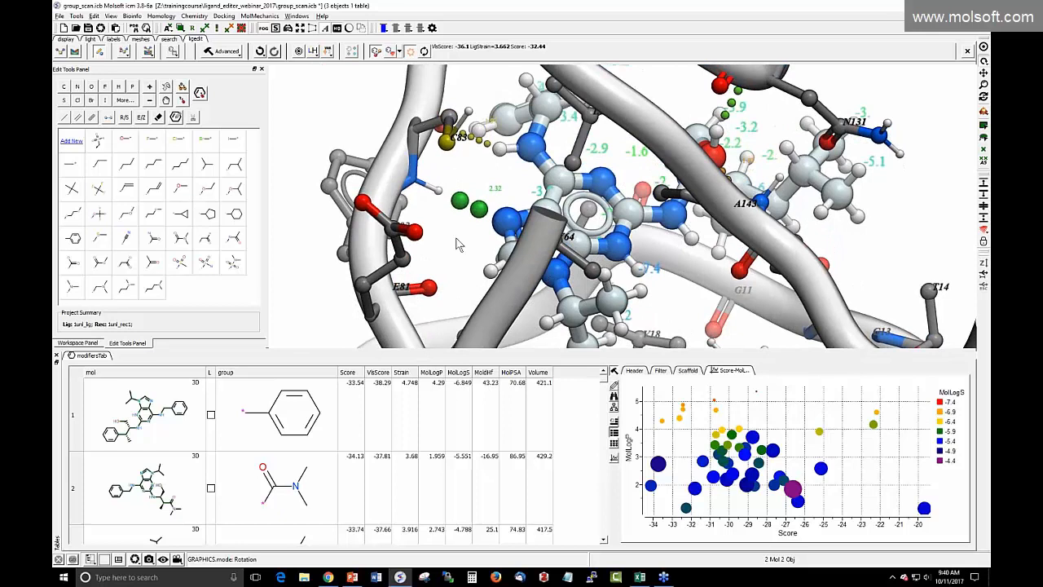
{"action": "mouse_move", "coordinate": [456, 257]}
{"action": "left_mouse_down"}
{"action": "mouse_move", "coordinate": [447, 255]}
{"action": "mouse_move", "coordinate": [455, 262]}
{"action": "left_mouse_up"}
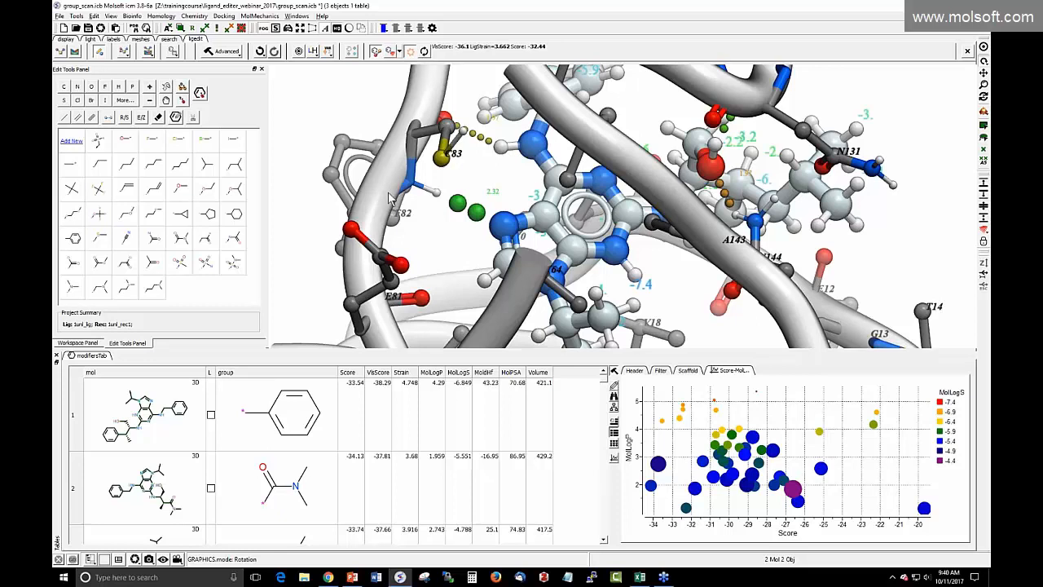
{"action": "left_click", "coordinate": [77, 39]}
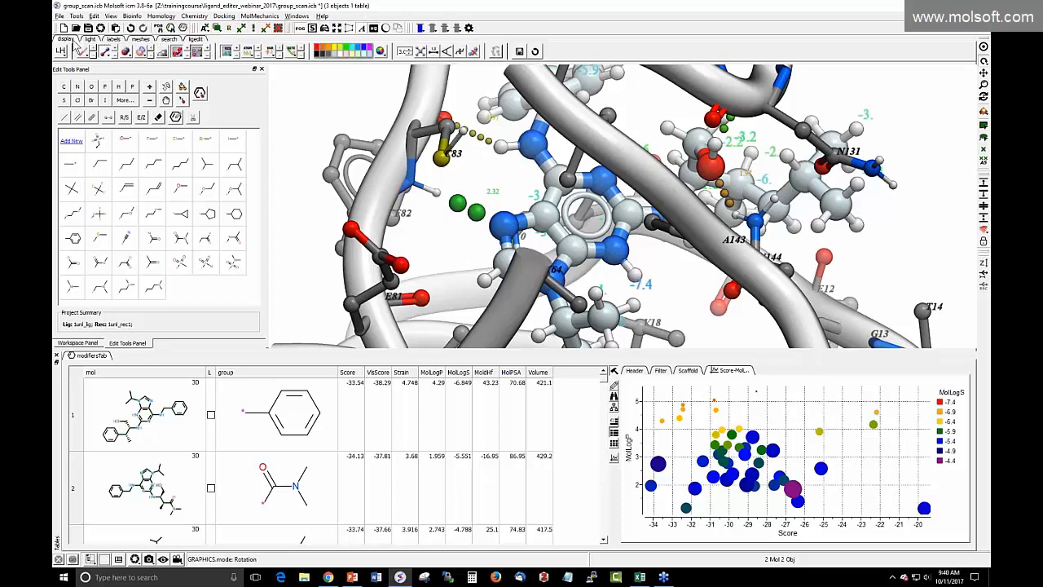
{"action": "left_click", "coordinate": [188, 54]}
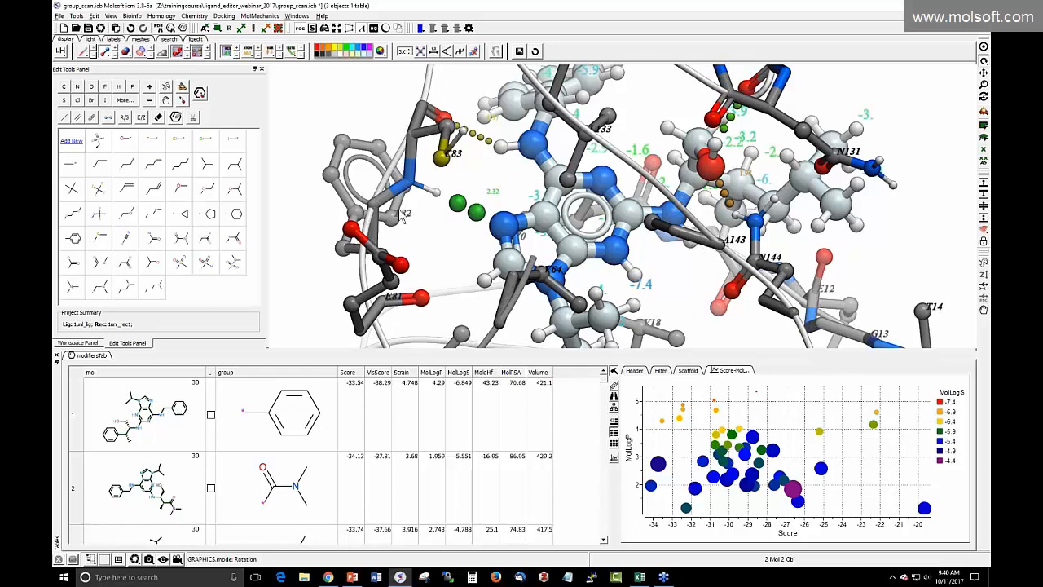
{"action": "mouse_move", "coordinate": [441, 250]}
{"action": "left_mouse_down"}
{"action": "mouse_move", "coordinate": [481, 214]}
{"action": "mouse_move", "coordinate": [454, 262]}
{"action": "mouse_move", "coordinate": [526, 153]}
{"action": "left_mouse_up"}
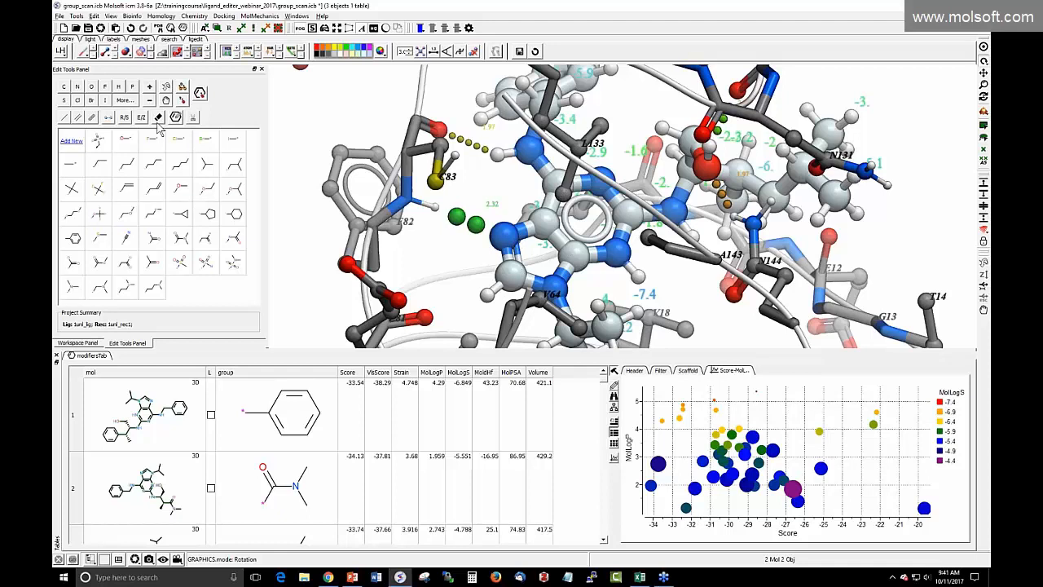
Add position restraints to the ligand's core ring atoms n4, c11, c6 and c12
{"action": "left_click", "coordinate": [184, 100]}
{"action": "left_click", "coordinate": [501, 239]}
{"action": "left_click", "coordinate": [545, 222]}
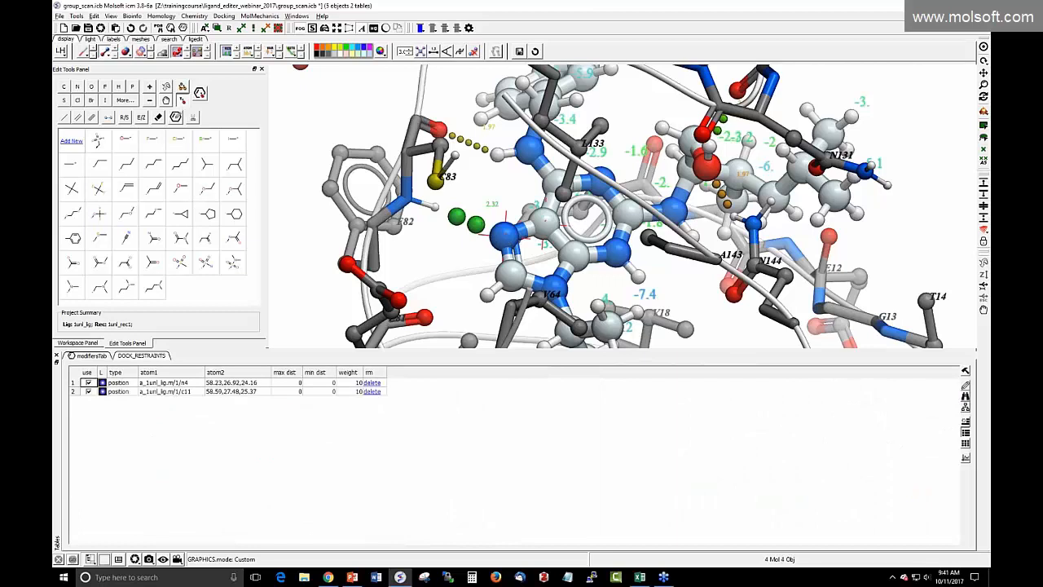
{"action": "left_click", "coordinate": [508, 270]}
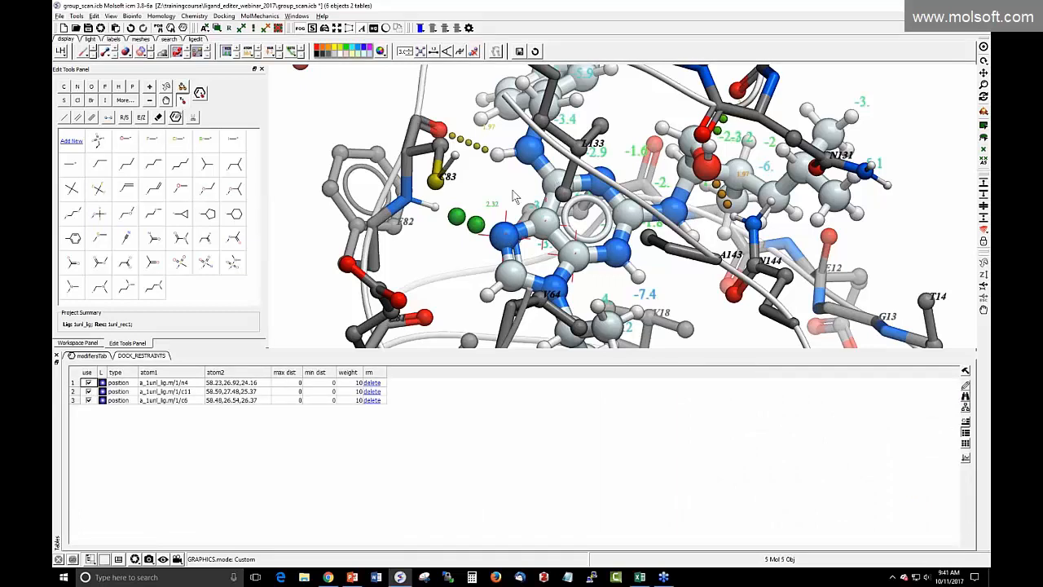
{"action": "left_click_drag", "start_coordinate": [518, 197], "coordinate": [540, 193]}
{"action": "left_click", "coordinate": [556, 184]}
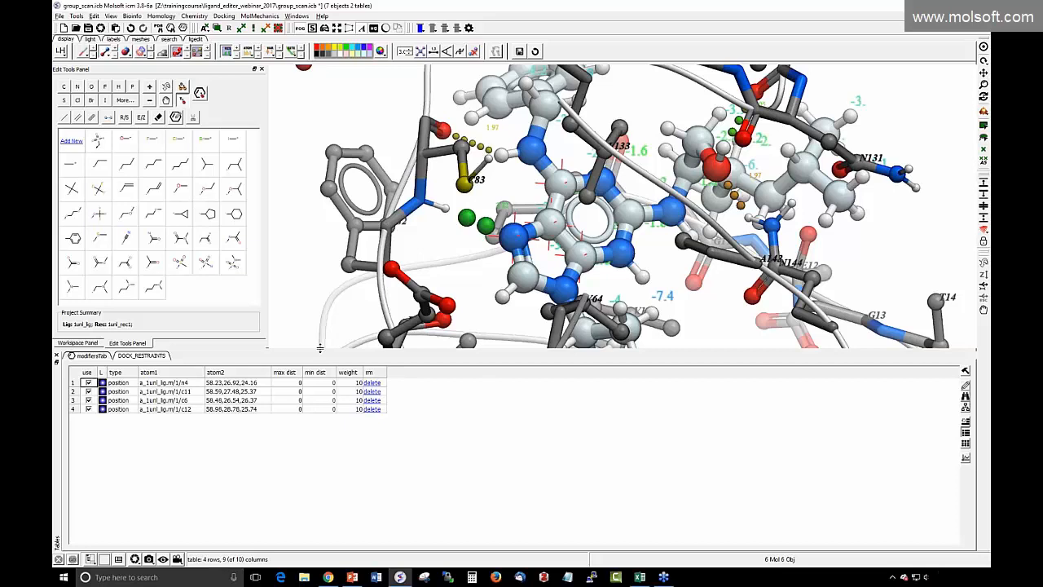
Enlarge the 3D view and add a distance restraint between ligand nitrogen n4 and the backbone hydrogen hn of residue C83
{"action": "left_click_drag", "start_coordinate": [320, 350], "coordinate": [318, 447]}
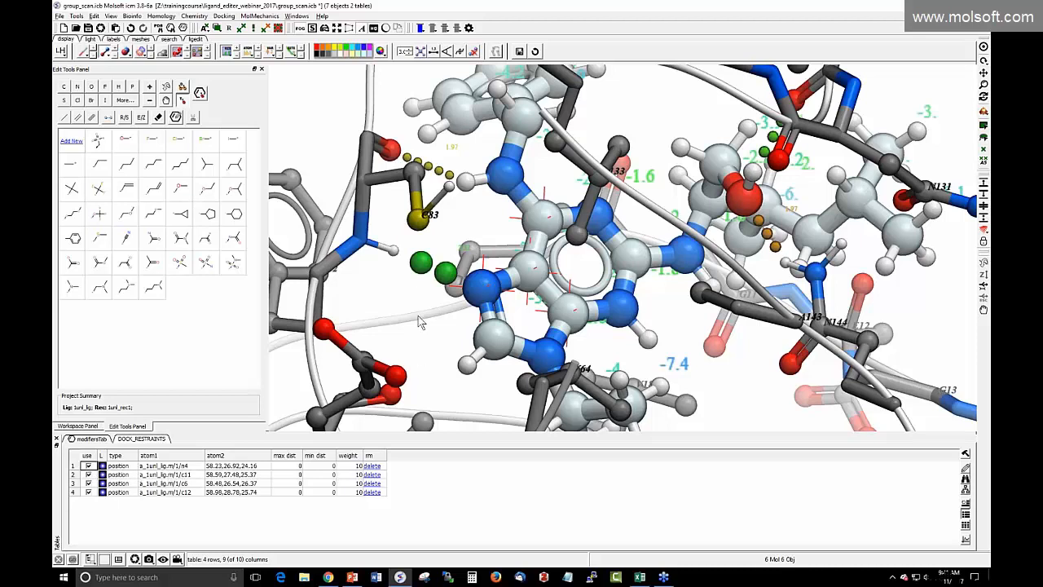
{"action": "left_click", "coordinate": [182, 88]}
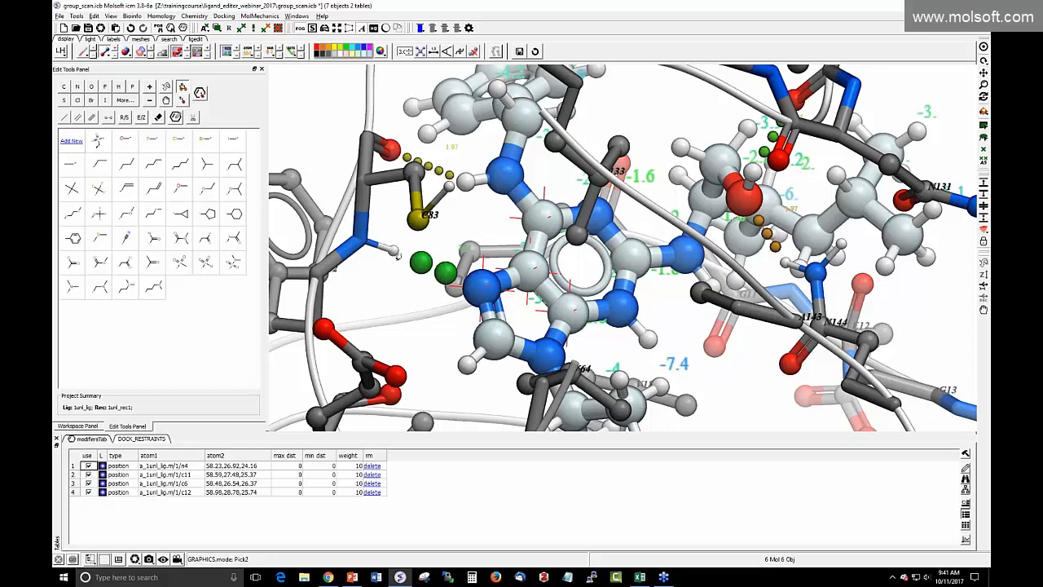
{"action": "left_click", "coordinate": [985, 152]}
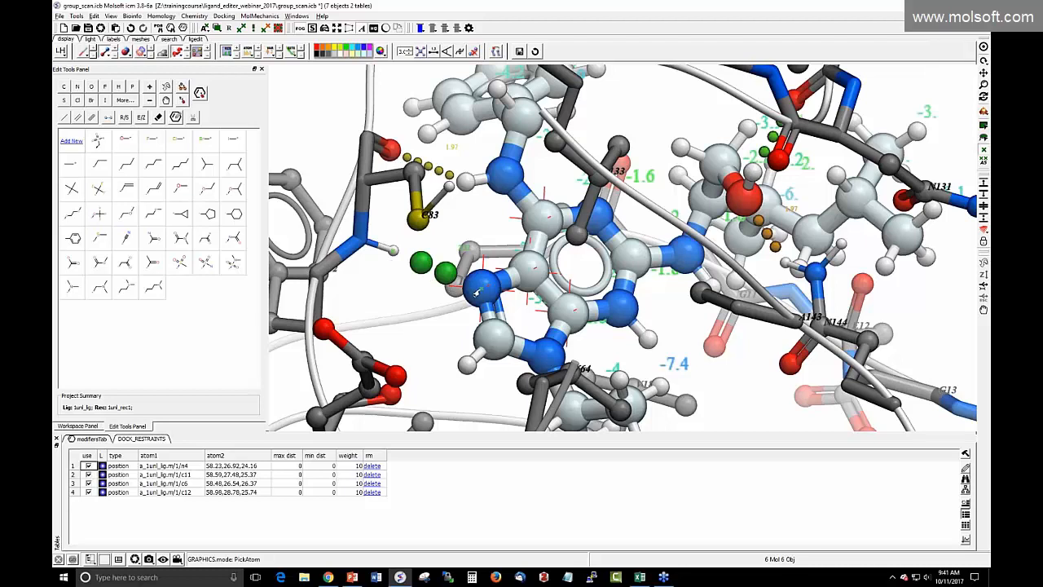
{"action": "left_click", "coordinate": [182, 88]}
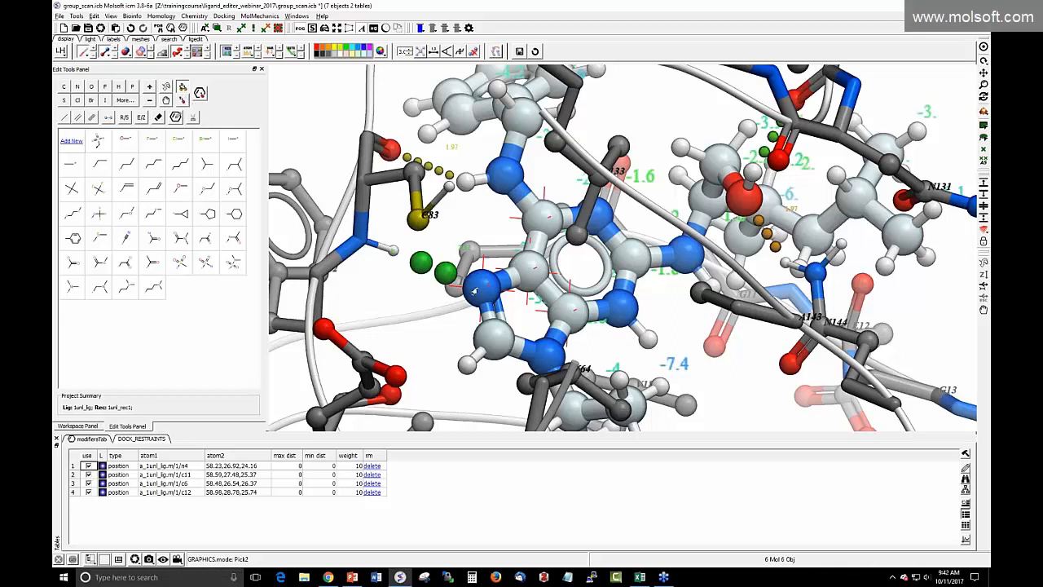
{"action": "left_click", "coordinate": [473, 291]}
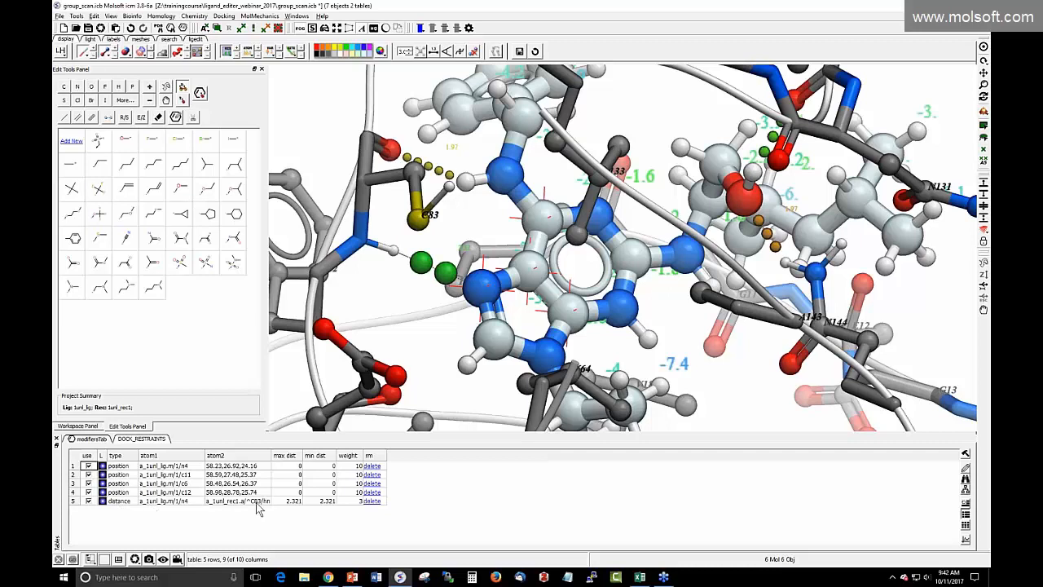
Set the maximum distance of the n4 to C83 distance restraint to 2.4
{"action": "double_click", "coordinate": [285, 502]}
{"action": "type", "text": "2.4"}
{"action": "left_click", "coordinate": [327, 502]}
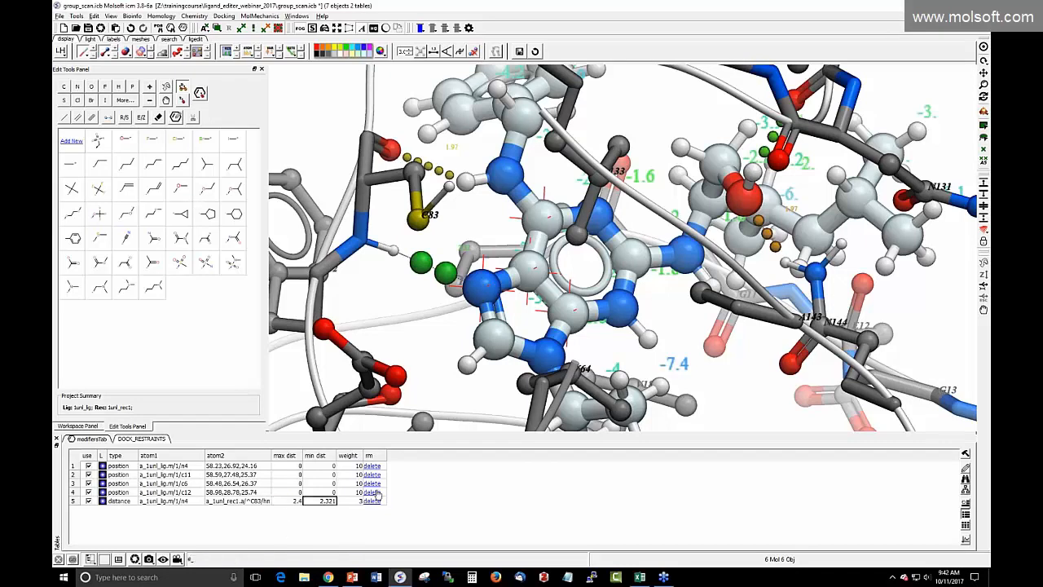
{"action": "left_click", "coordinate": [426, 501]}
Redock the ligand with the restraints applied and select conformation 1 in the DOCKCONF table
{"action": "left_click", "coordinate": [199, 39]}
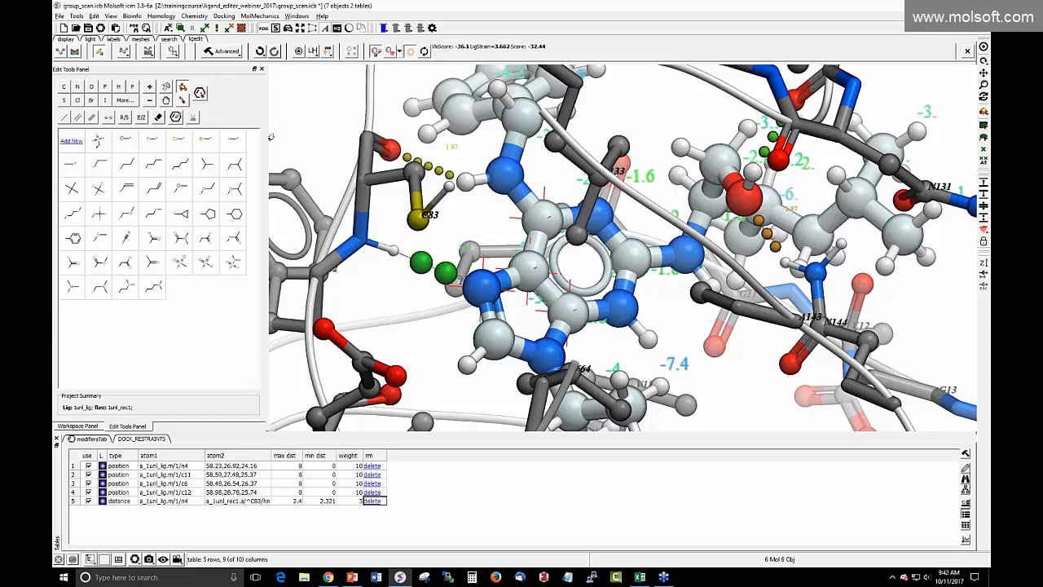
{"action": "left_click", "coordinate": [148, 52]}
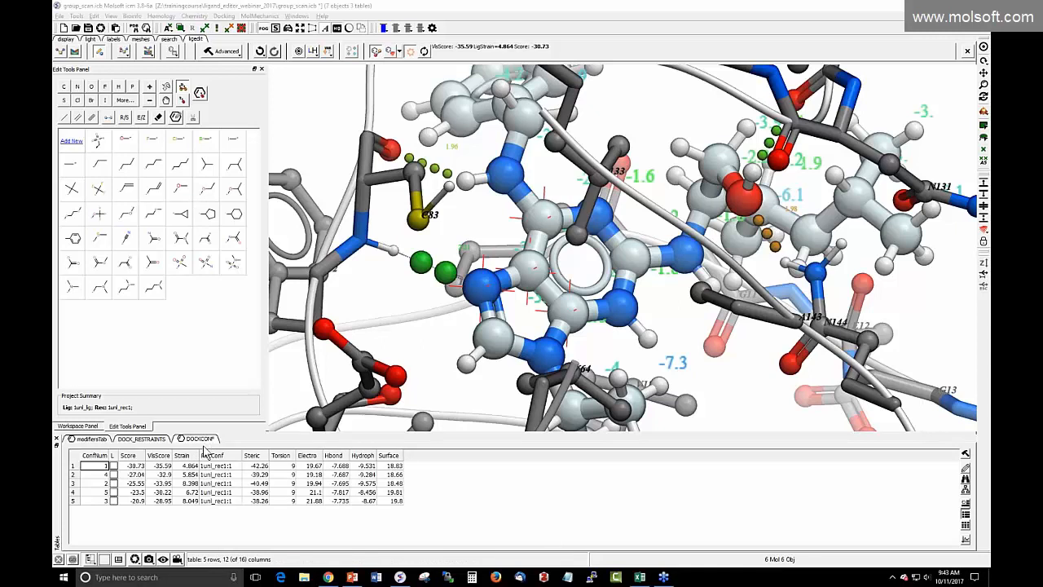
{"action": "left_click", "coordinate": [156, 467]}
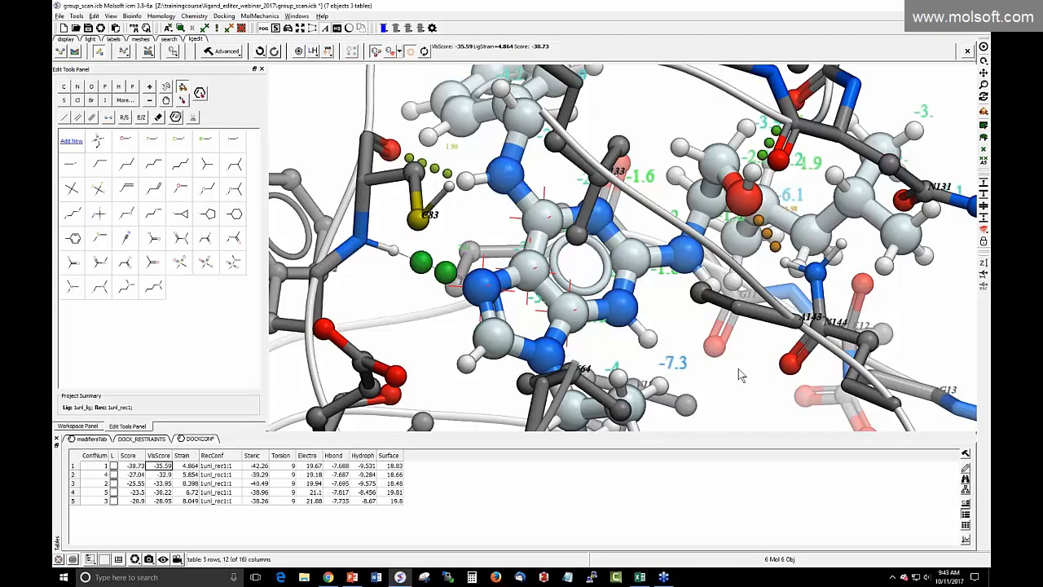
Overlay docked conformations 4, 2, 5 and 3 on the ligand for comparison, and load conformation 4 as the current pose
{"action": "mouse_move", "coordinate": [739, 369]}
{"action": "left_mouse_down"}
{"action": "mouse_move", "coordinate": [746, 344]}
{"action": "mouse_move", "coordinate": [752, 360]}
{"action": "mouse_move", "coordinate": [734, 361]}
{"action": "left_mouse_up"}
{"action": "left_click", "coordinate": [113, 475]}
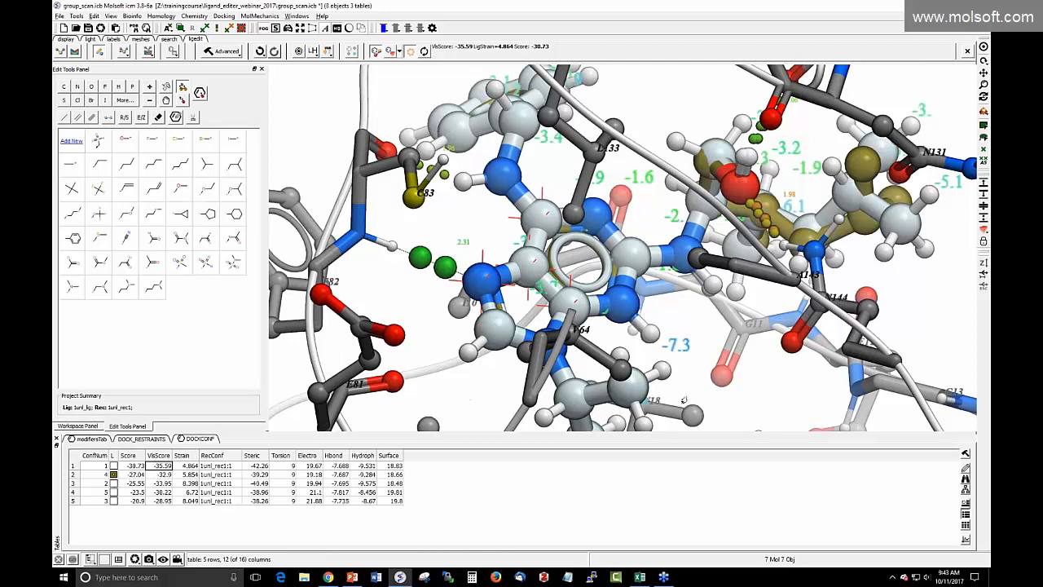
{"action": "left_click_drag", "start_coordinate": [756, 390], "coordinate": [765, 424]}
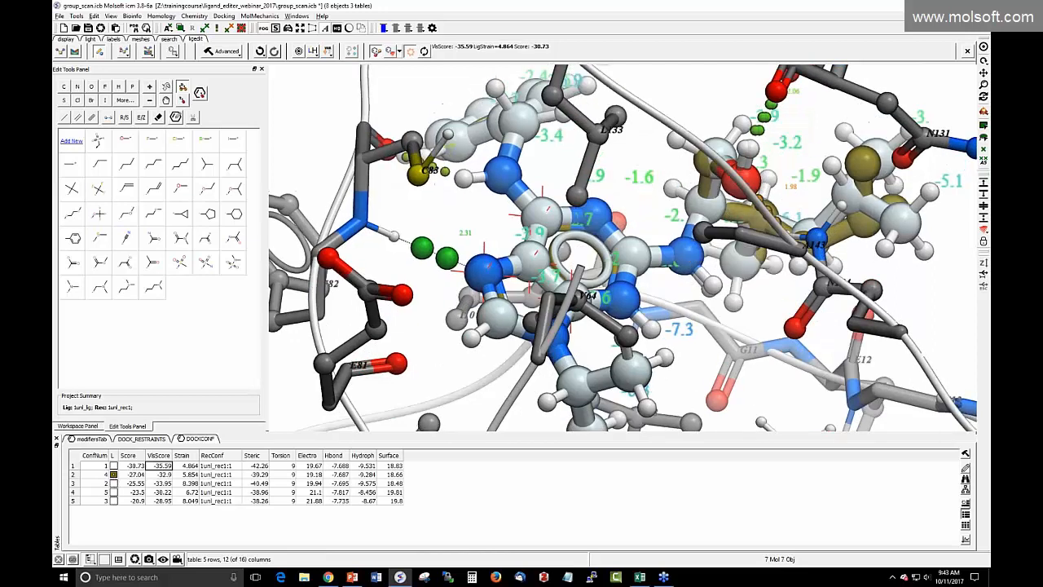
{"action": "left_click", "coordinate": [113, 483]}
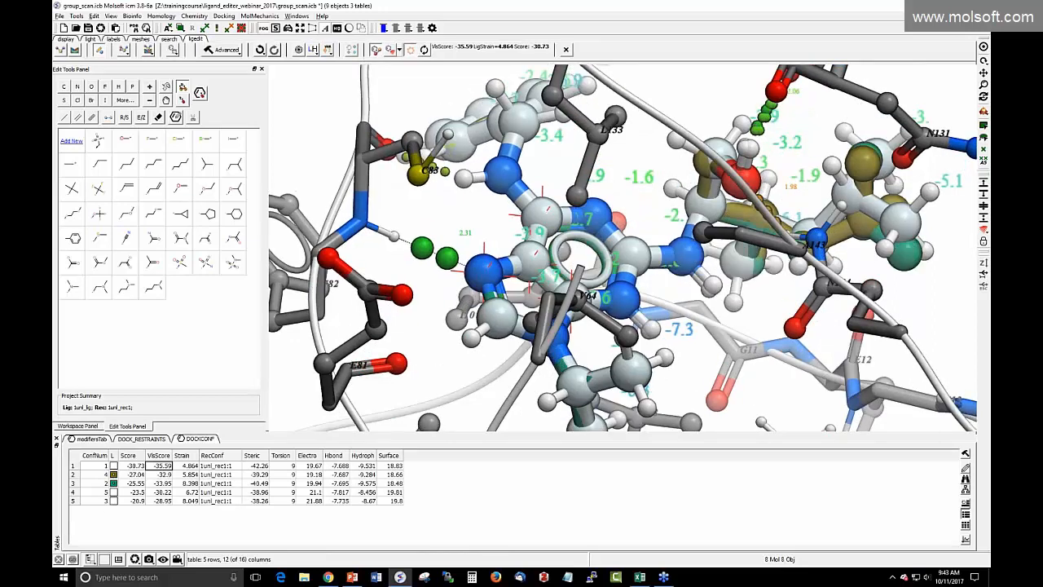
{"action": "left_click", "coordinate": [113, 492]}
{"action": "left_click", "coordinate": [113, 500]}
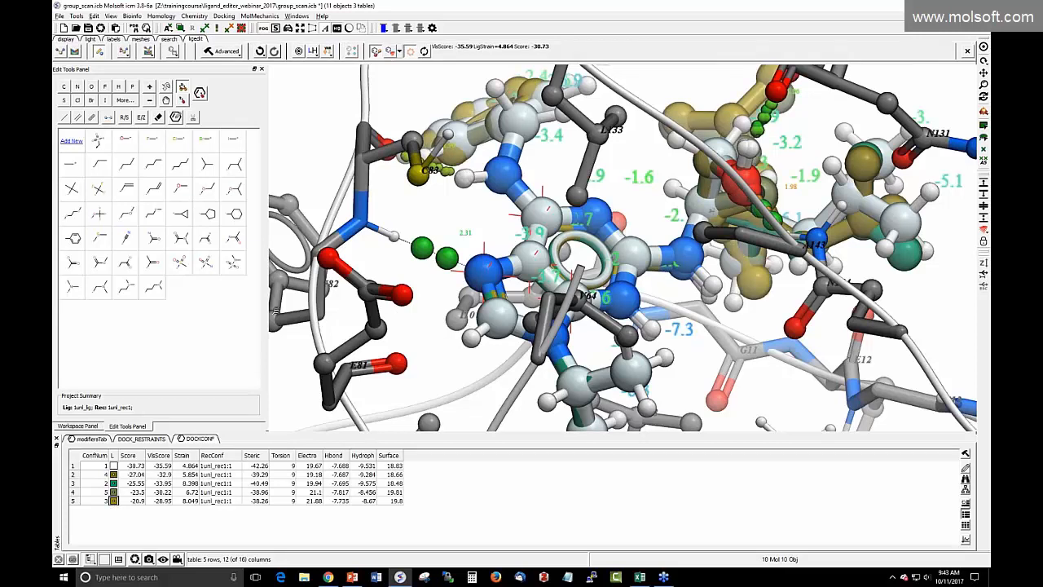
{"action": "scroll", "coordinate": [276, 312], "scroll_direction": "down", "scroll_amount": 3}
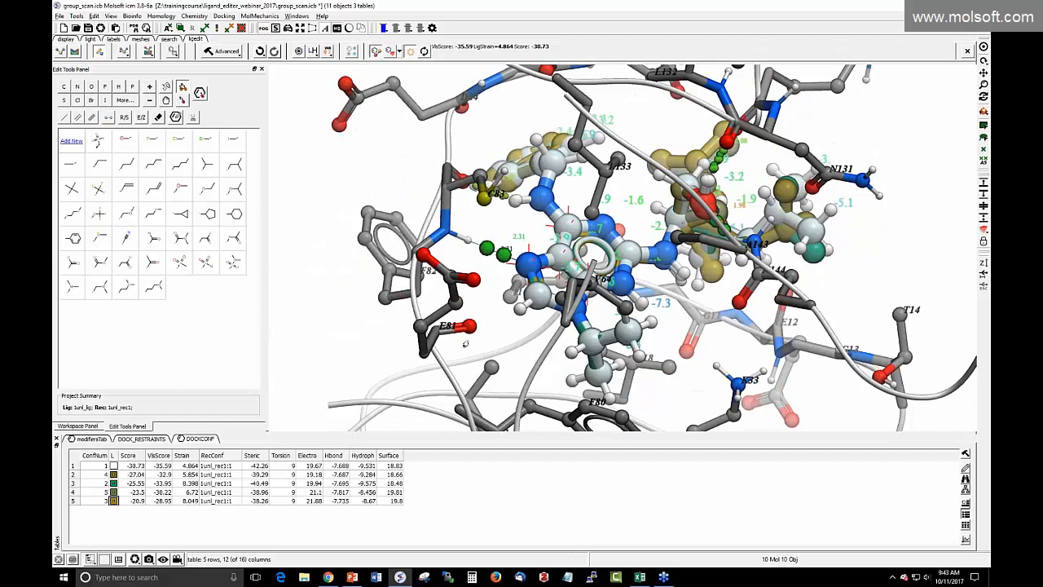
{"action": "mouse_move", "coordinate": [513, 347]}
{"action": "left_mouse_down"}
{"action": "mouse_move", "coordinate": [563, 359]}
{"action": "mouse_move", "coordinate": [528, 355]}
{"action": "left_mouse_up"}
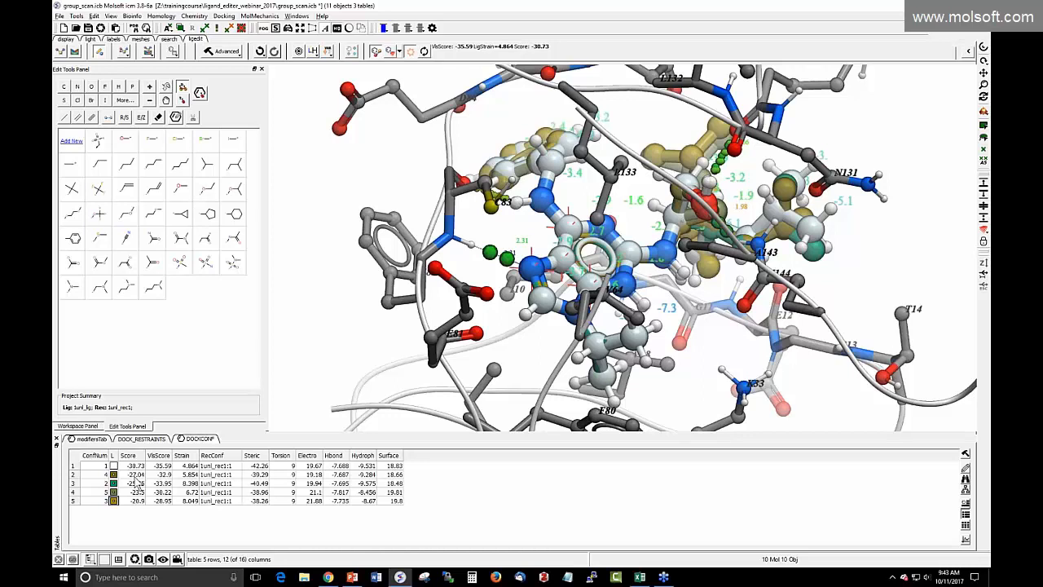
{"action": "left_click", "coordinate": [135, 474]}
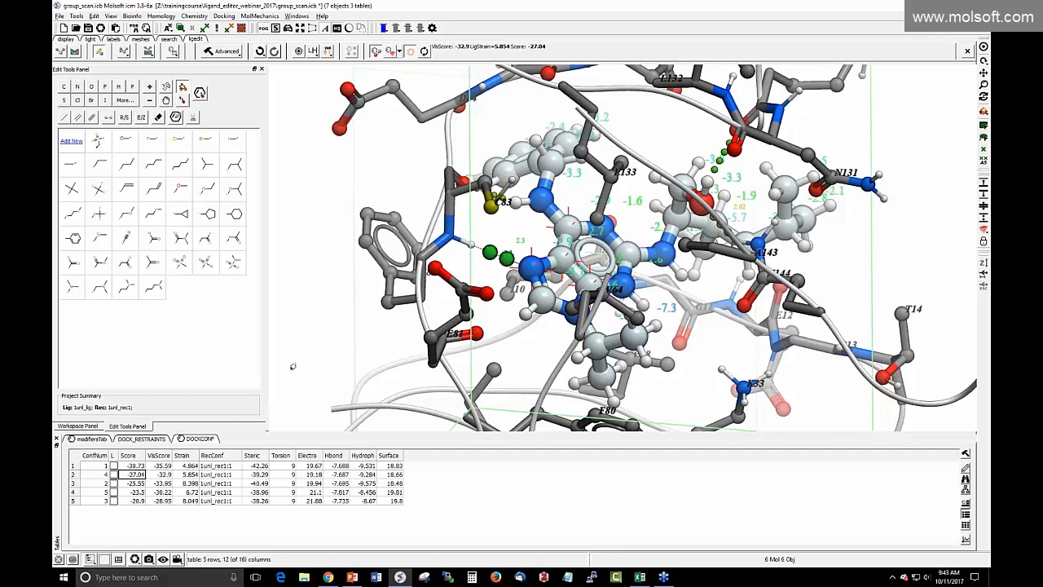
Review the redocking choices for current and multiple receptors without running them, and open the Advanced options
{"action": "left_click", "coordinate": [150, 54]}
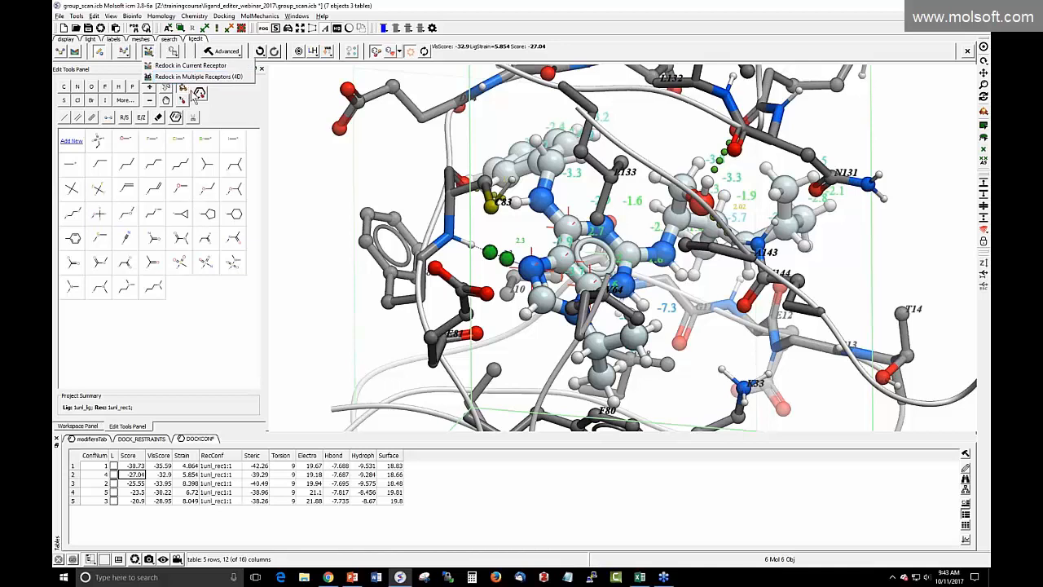
{"action": "left_click", "coordinate": [287, 98]}
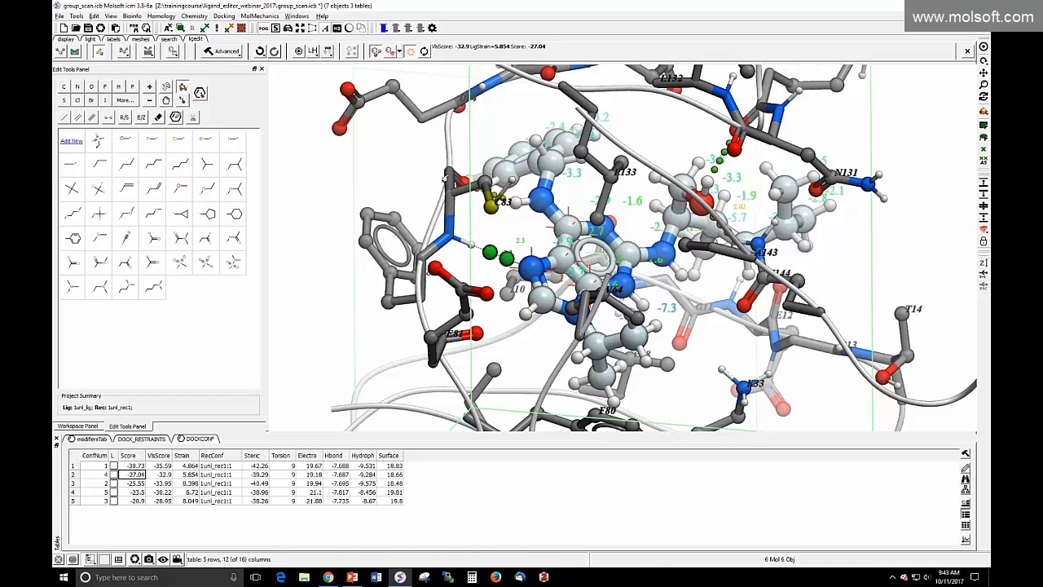
{"action": "left_click_drag", "start_coordinate": [498, 131], "coordinate": [687, 185]}
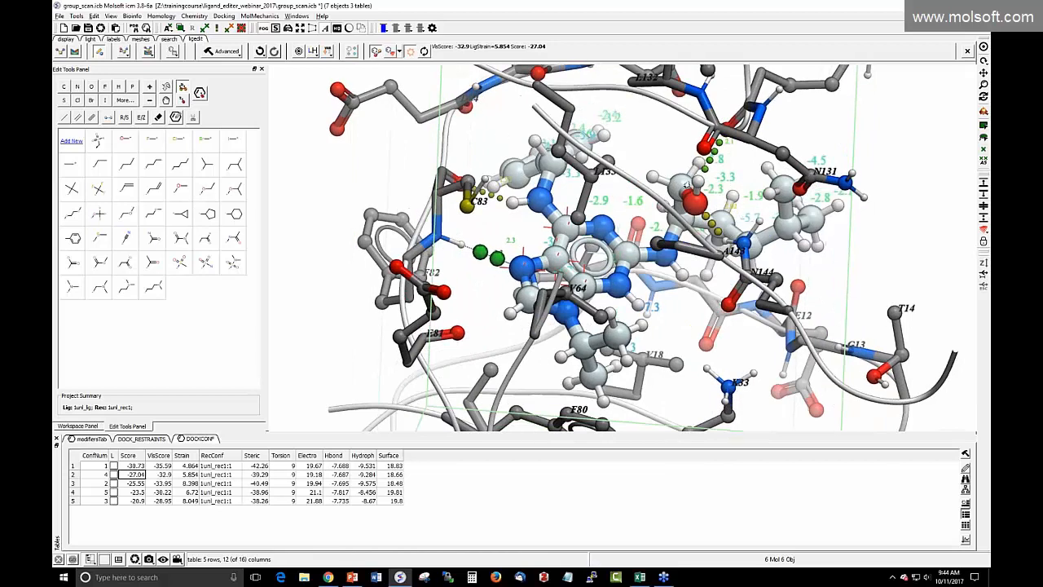
{"action": "left_click", "coordinate": [239, 54]}
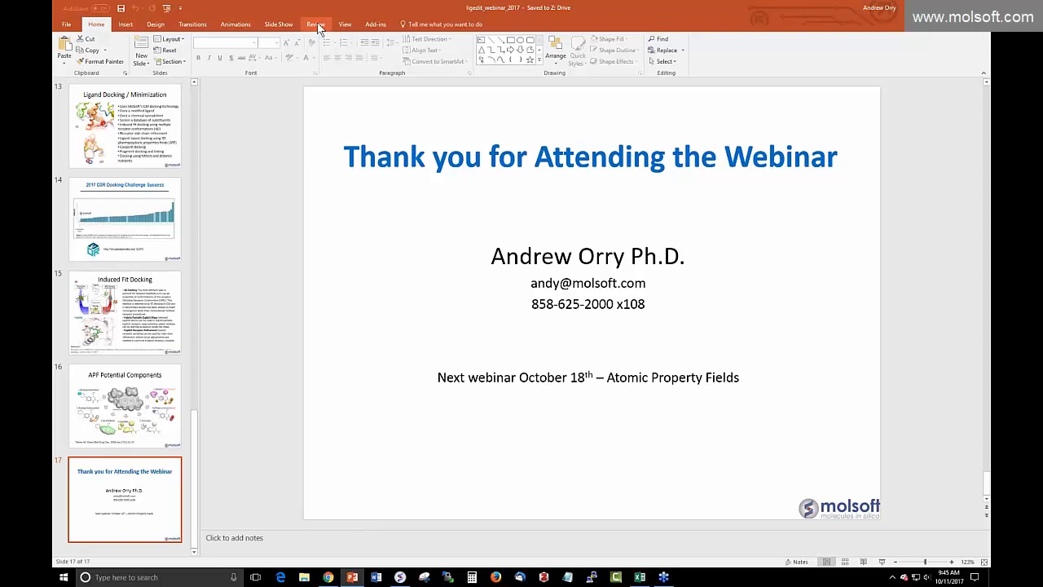
In the PowerPoint presentation, start the slide show from the closing Thank you for Attending the Webinar slide
{"action": "left_click", "coordinate": [278, 24]}
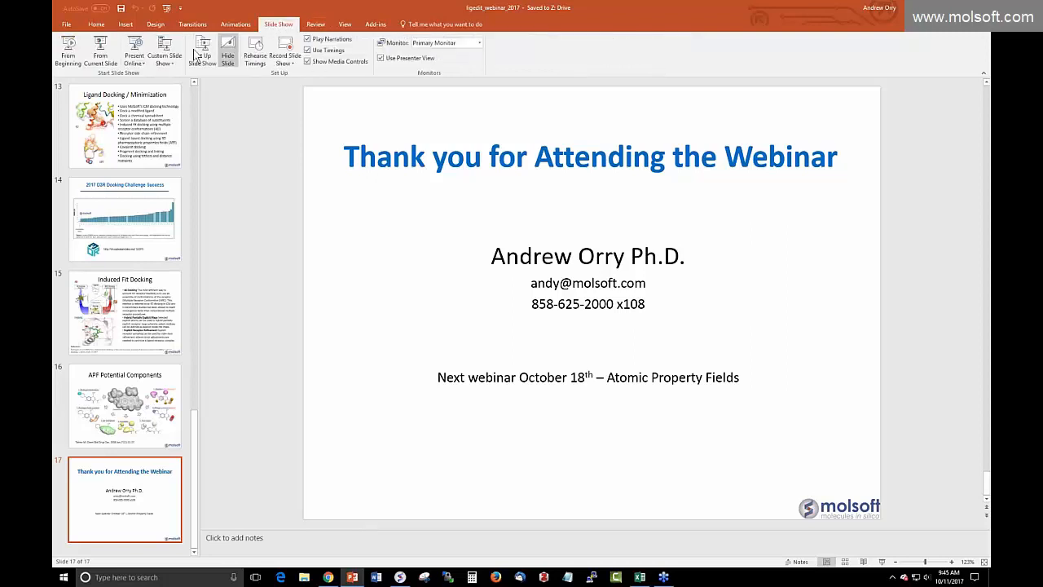
{"action": "left_click", "coordinate": [99, 51]}
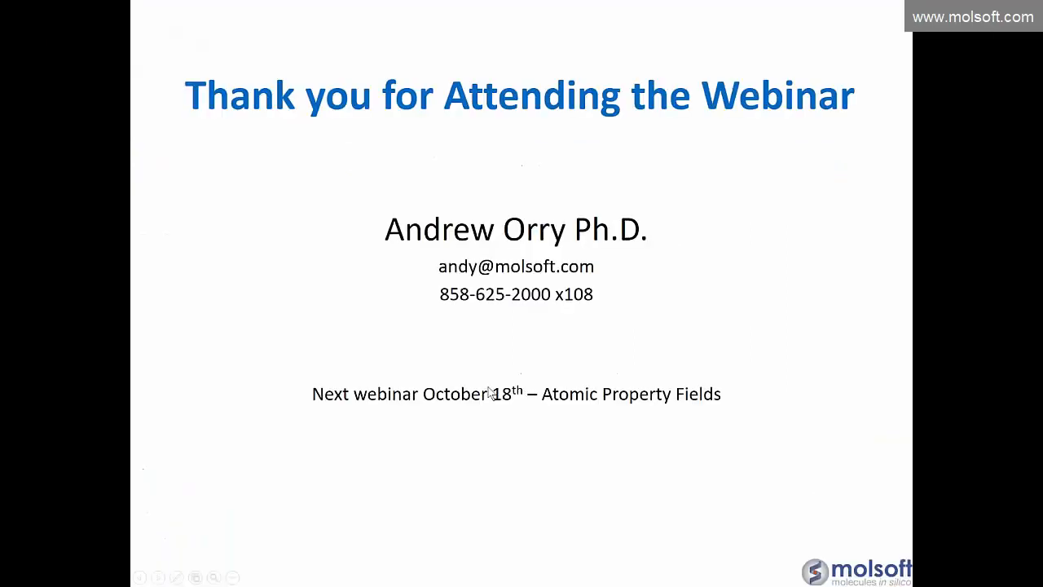